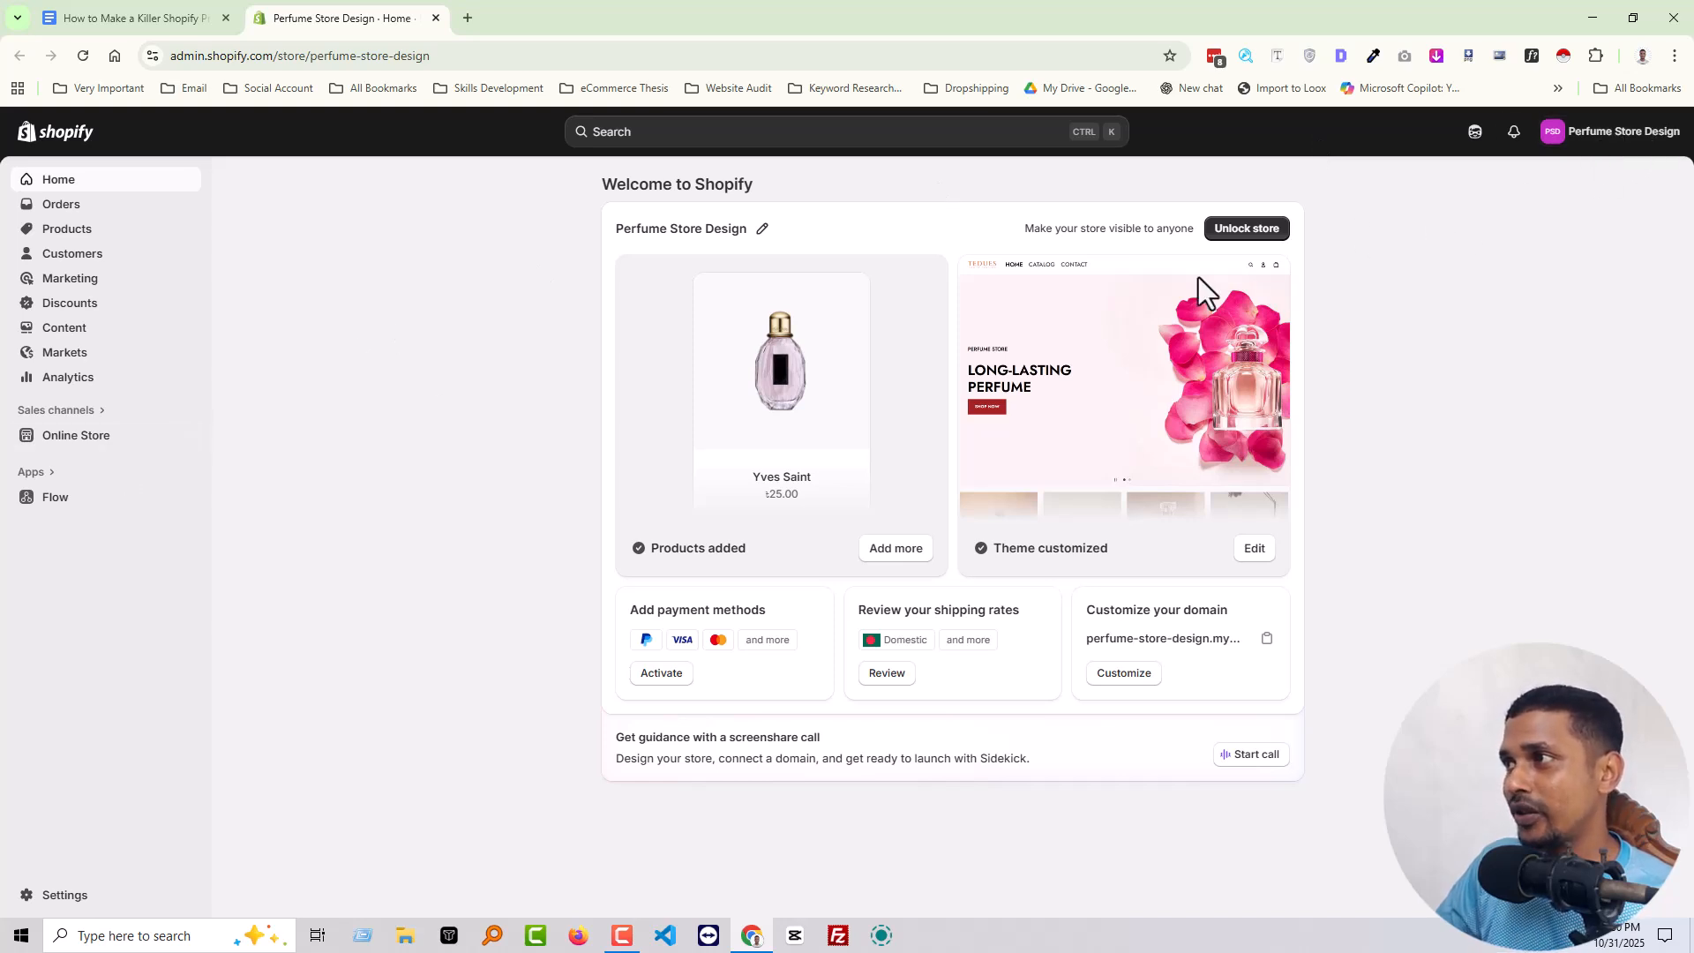
Step: Open the store's live storefront and examine the home page from the slideshow and category grid to the Latest Perfume Collection banner and footer
{"action": "left_click", "coordinate": [185, 433]}
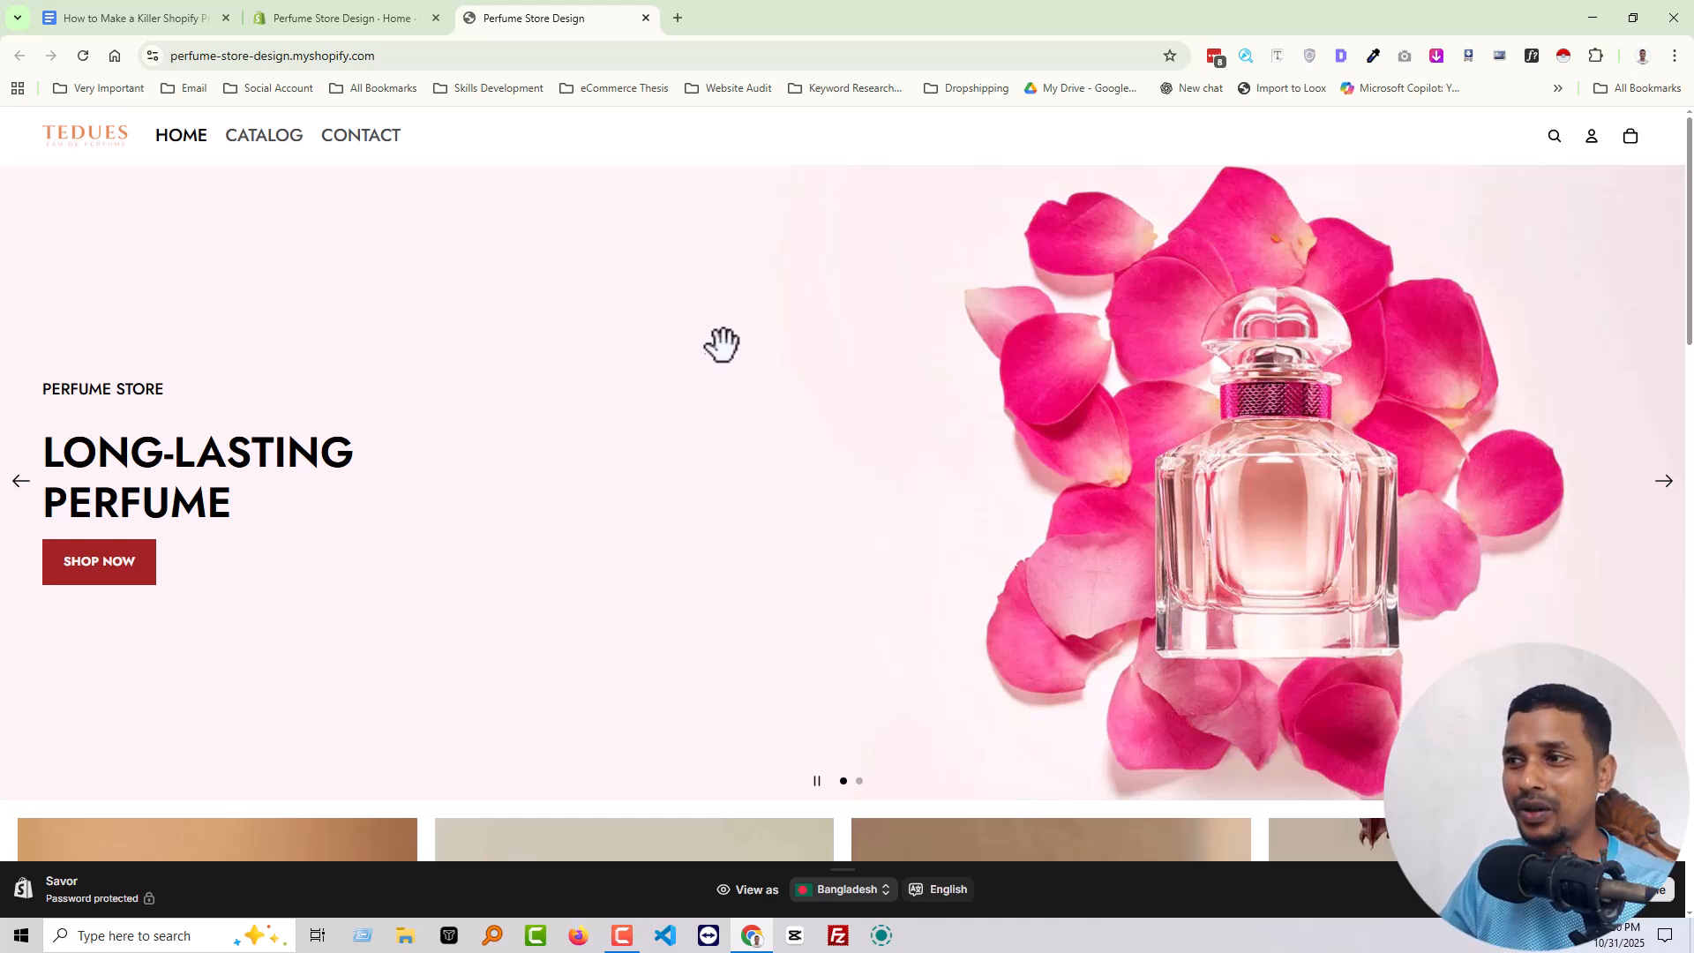
{"action": "scroll", "coordinate": [741, 333], "scroll_direction": "down", "scroll_amount": 3}
{"action": "scroll", "coordinate": [741, 334], "scroll_direction": "down", "scroll_amount": 3}
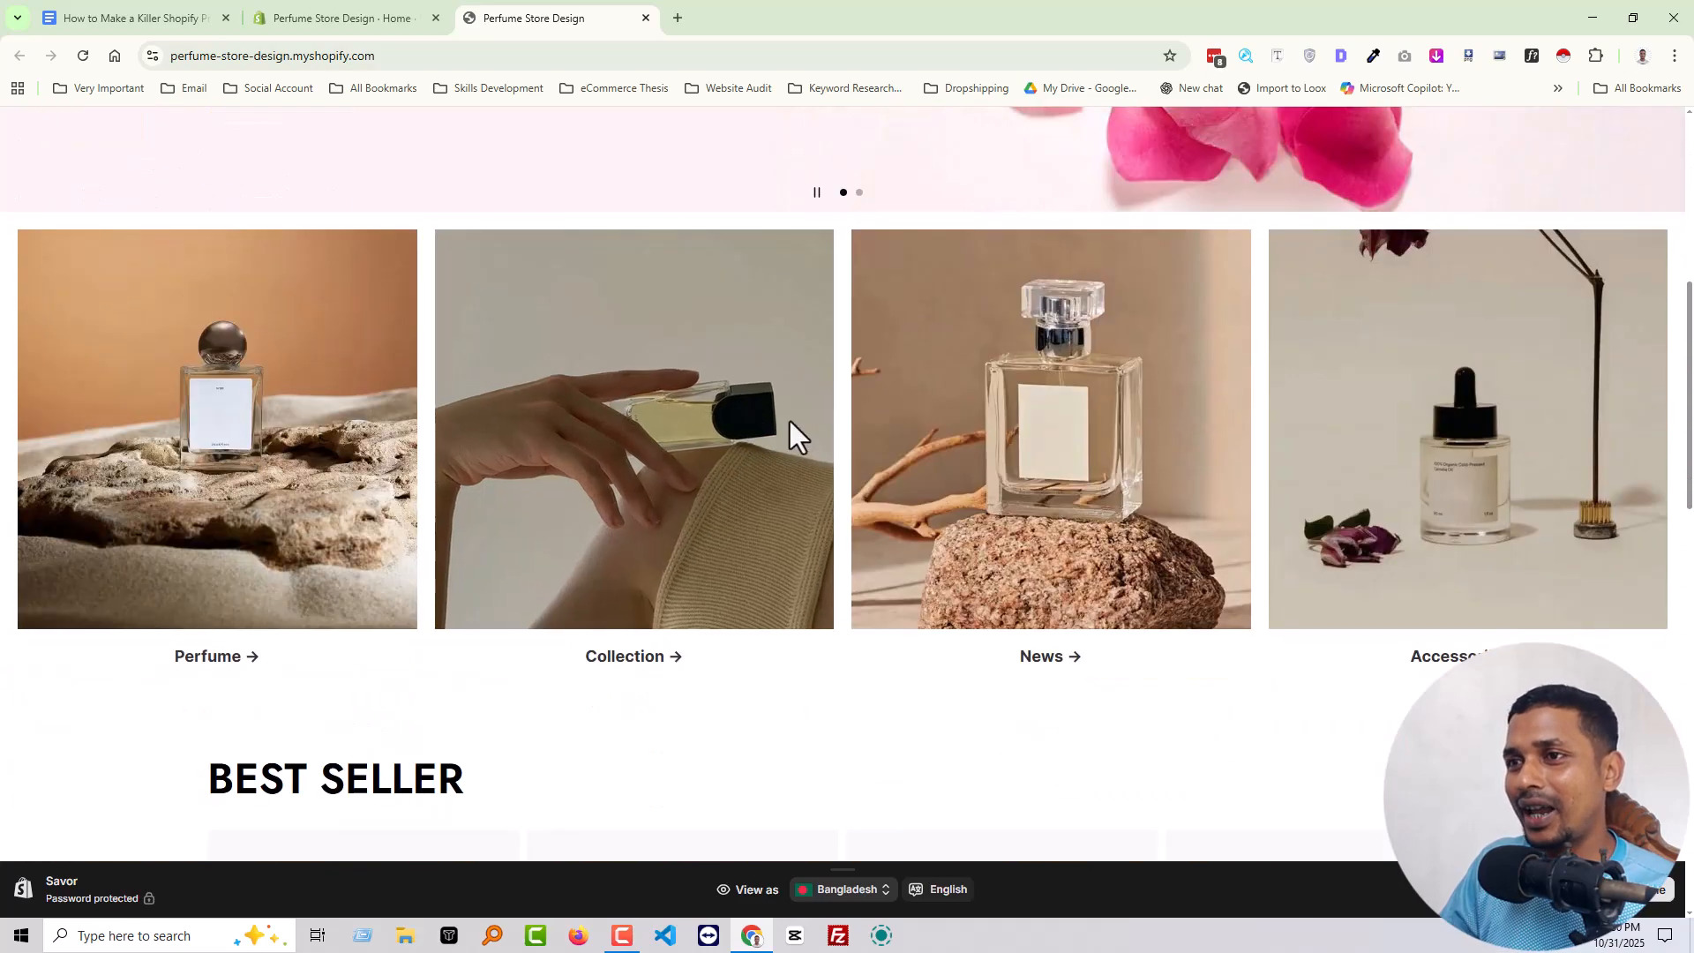
{"action": "scroll", "coordinate": [934, 439], "scroll_direction": "up", "scroll_amount": 6}
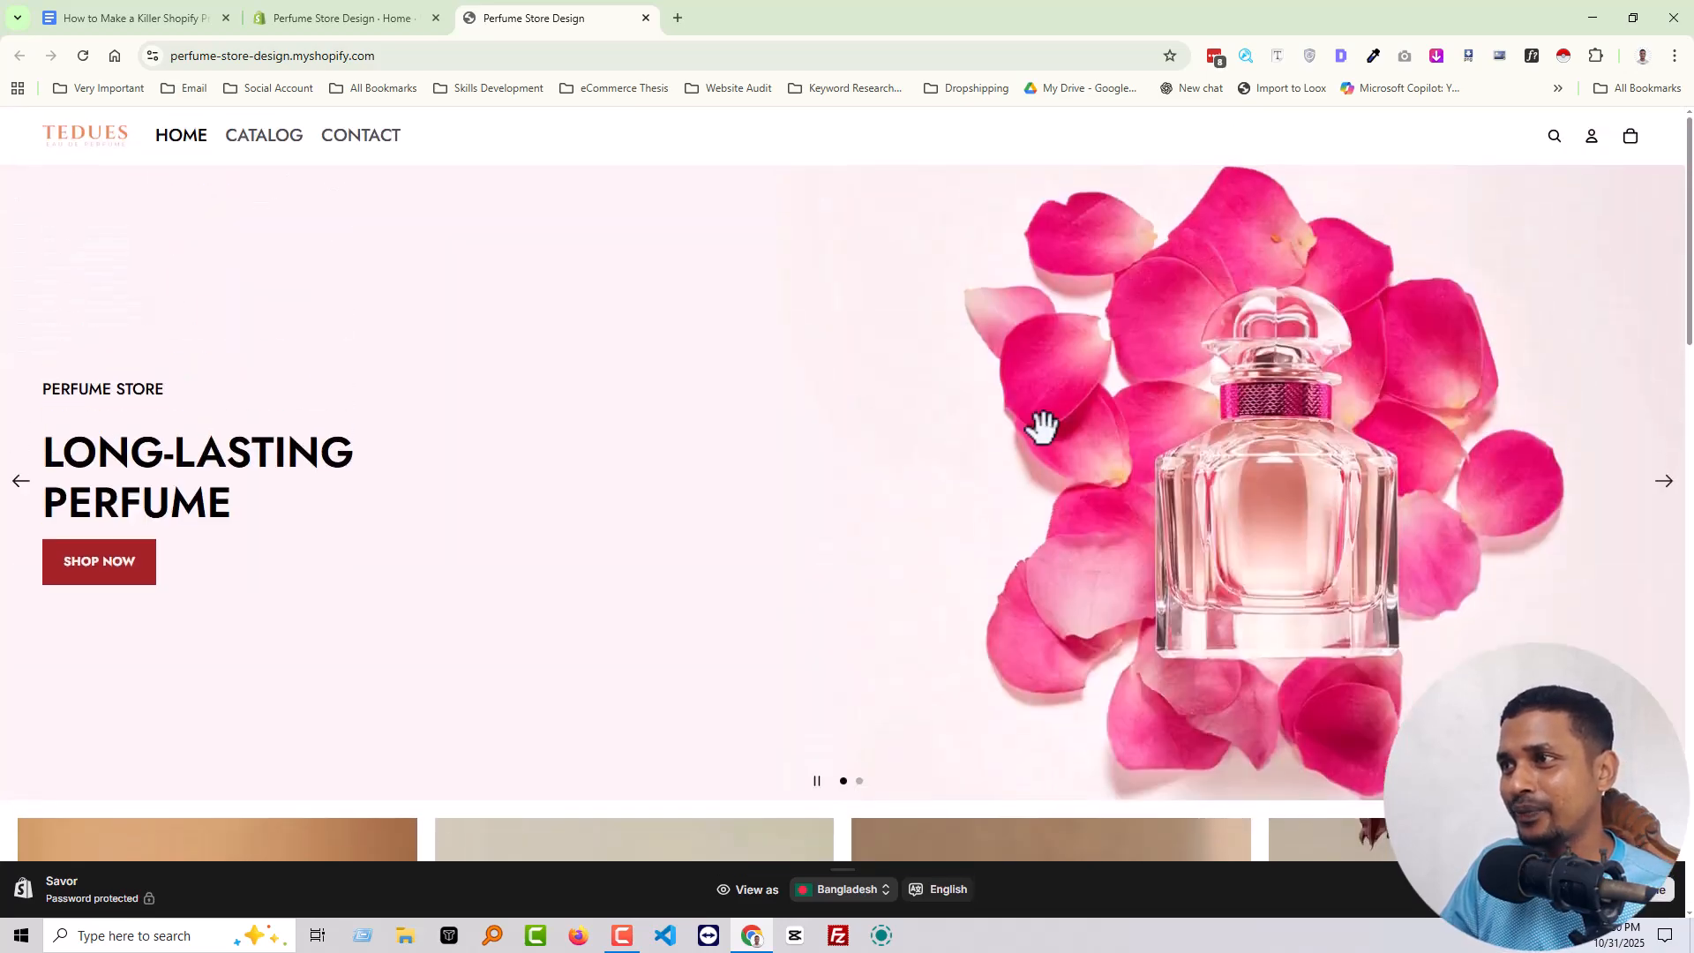
{"action": "left_click", "coordinate": [1662, 487]}
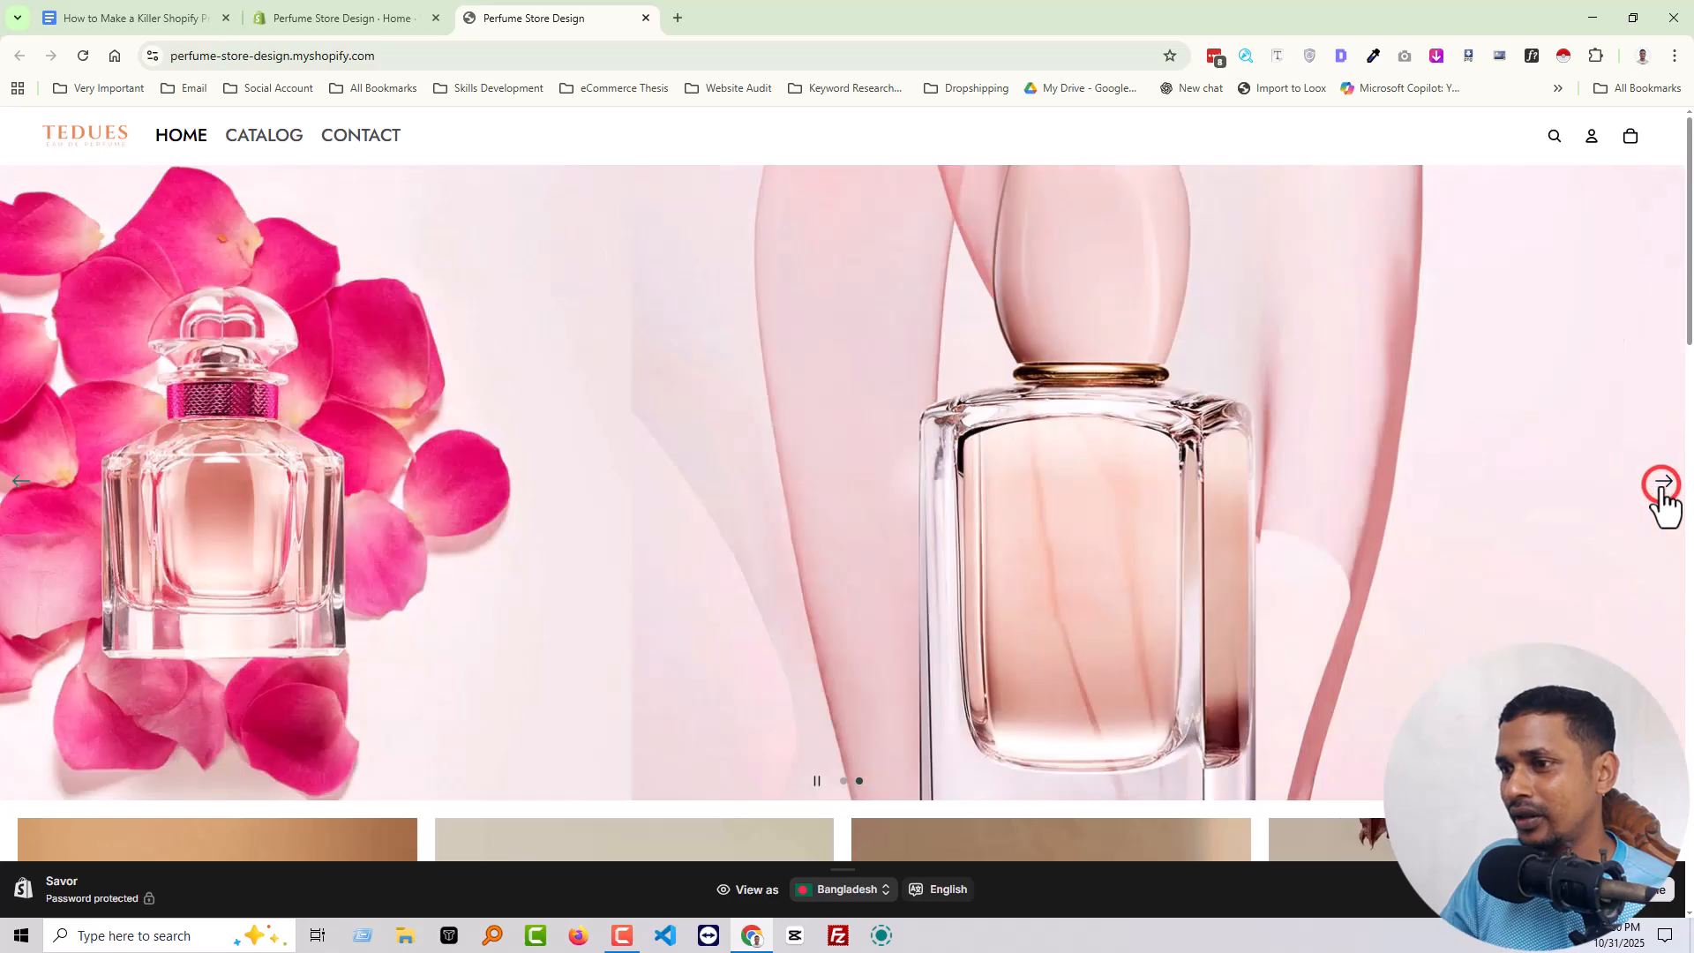
{"action": "scroll", "coordinate": [1014, 586], "scroll_direction": "down", "scroll_amount": 5}
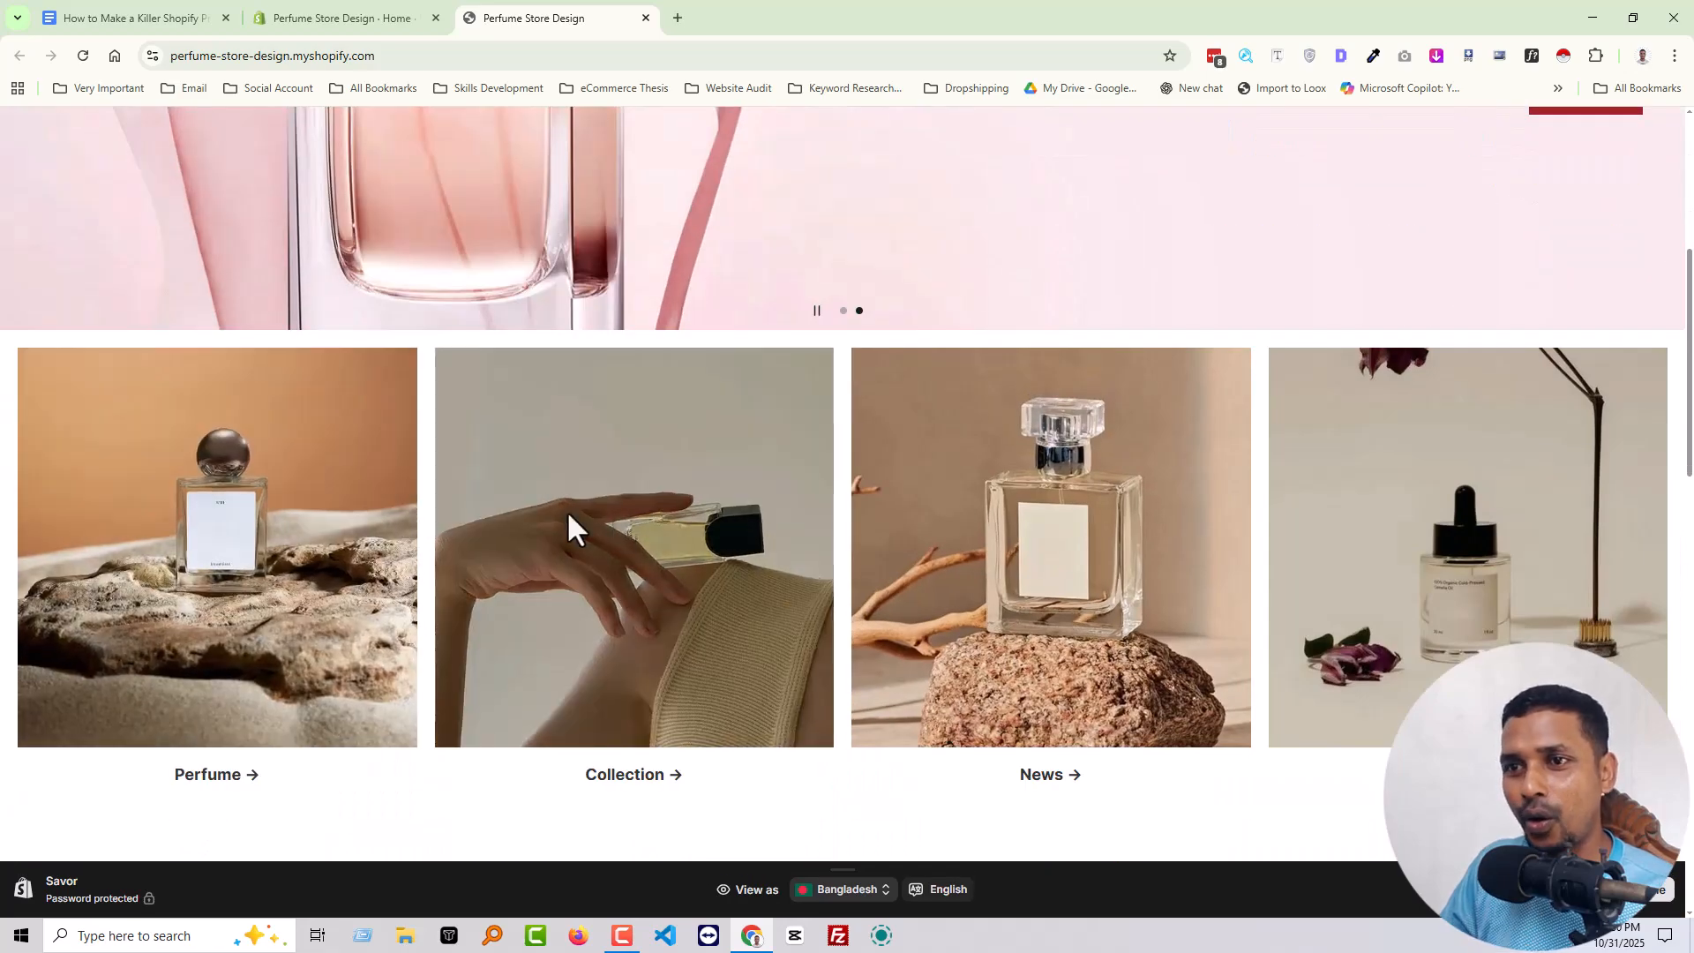
{"action": "scroll", "coordinate": [1344, 529], "scroll_direction": "down", "scroll_amount": 3}
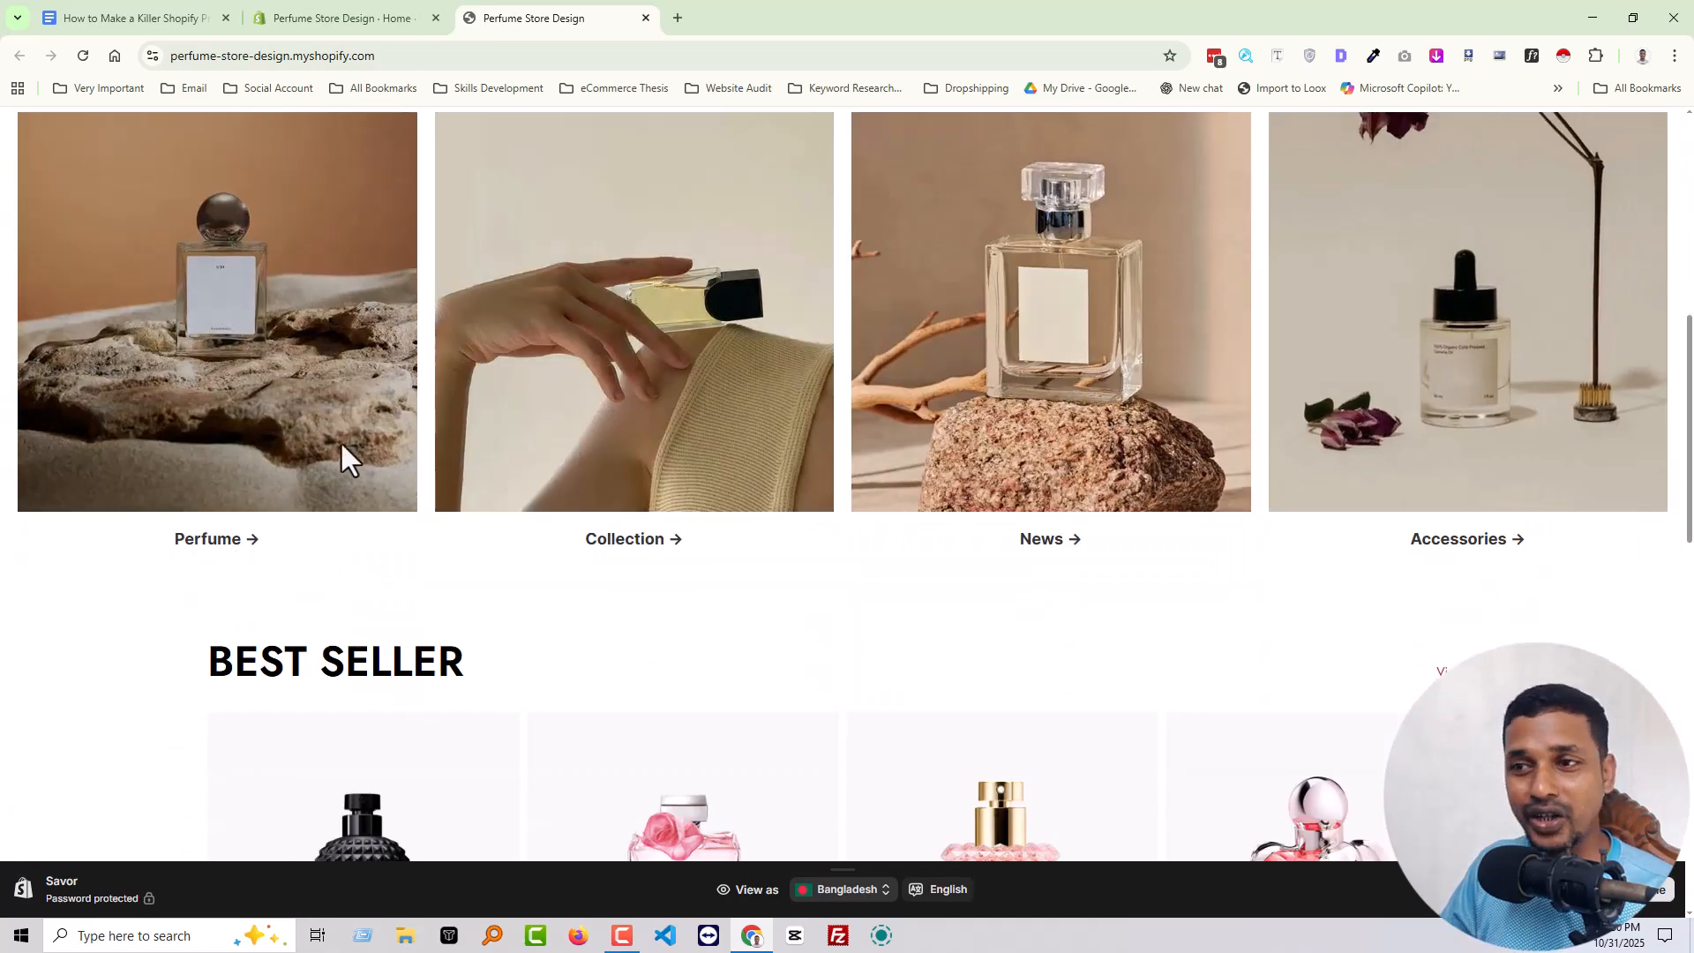
{"action": "scroll", "coordinate": [326, 454], "scroll_direction": "down", "scroll_amount": 4}
{"action": "scroll", "coordinate": [1263, 535], "scroll_direction": "down", "scroll_amount": 9}
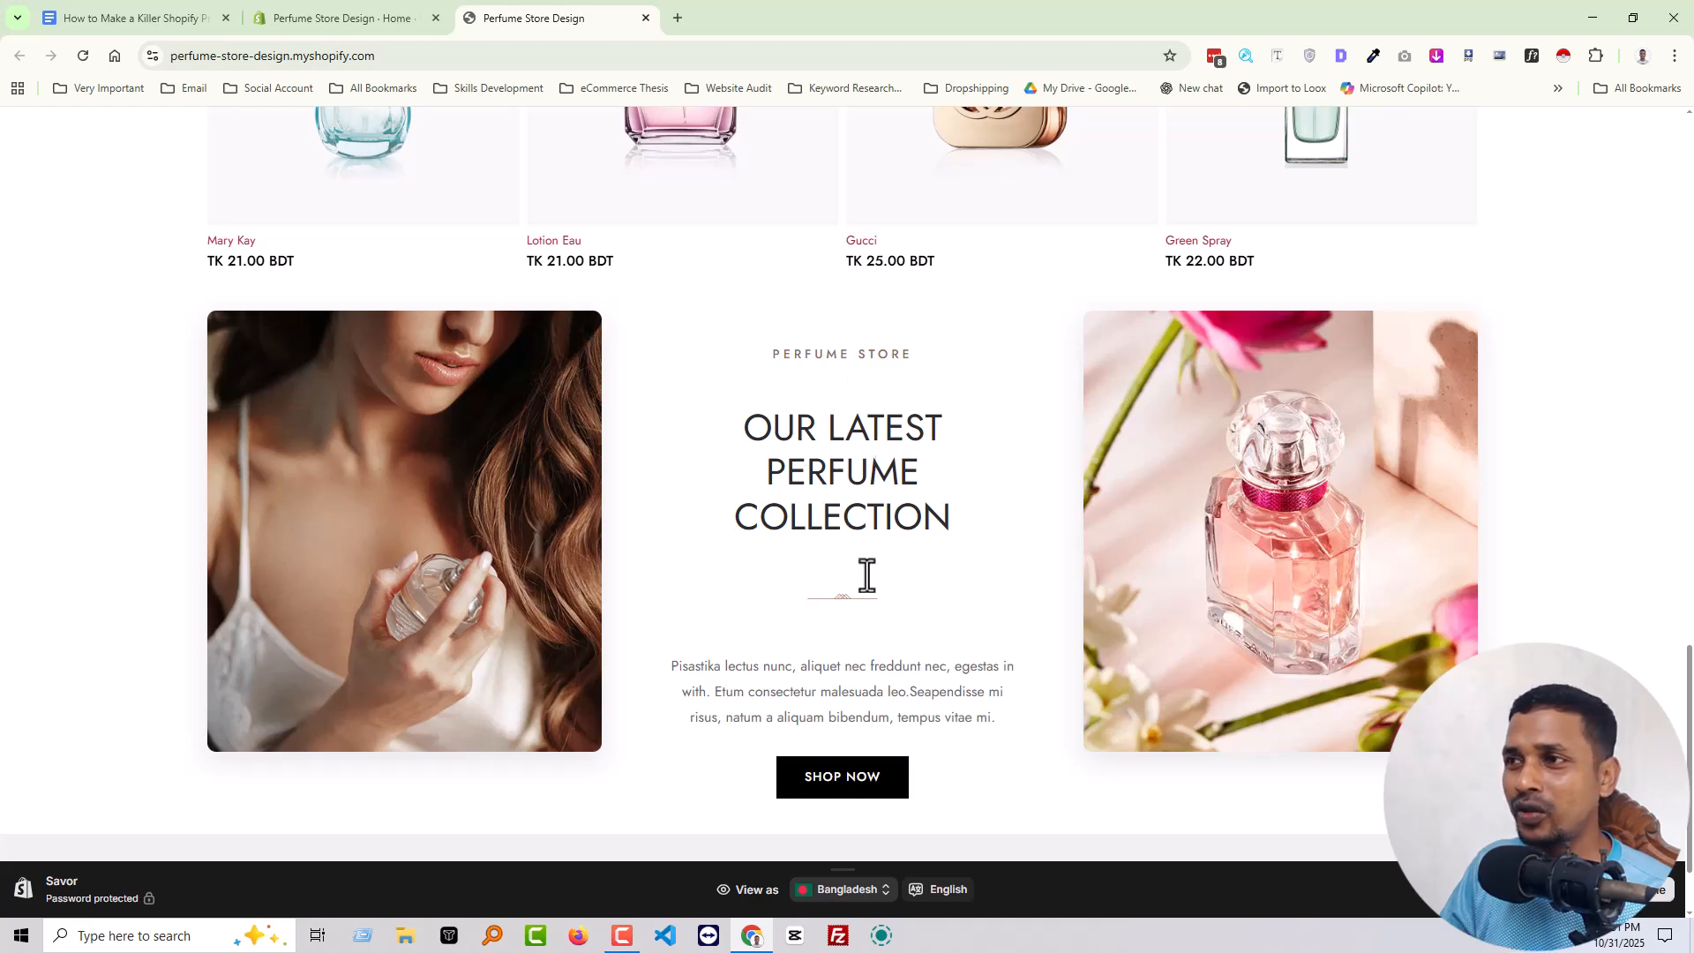
{"action": "scroll", "coordinate": [893, 516], "scroll_direction": "down", "scroll_amount": 2}
{"action": "scroll", "coordinate": [862, 547], "scroll_direction": "up", "scroll_amount": 15}
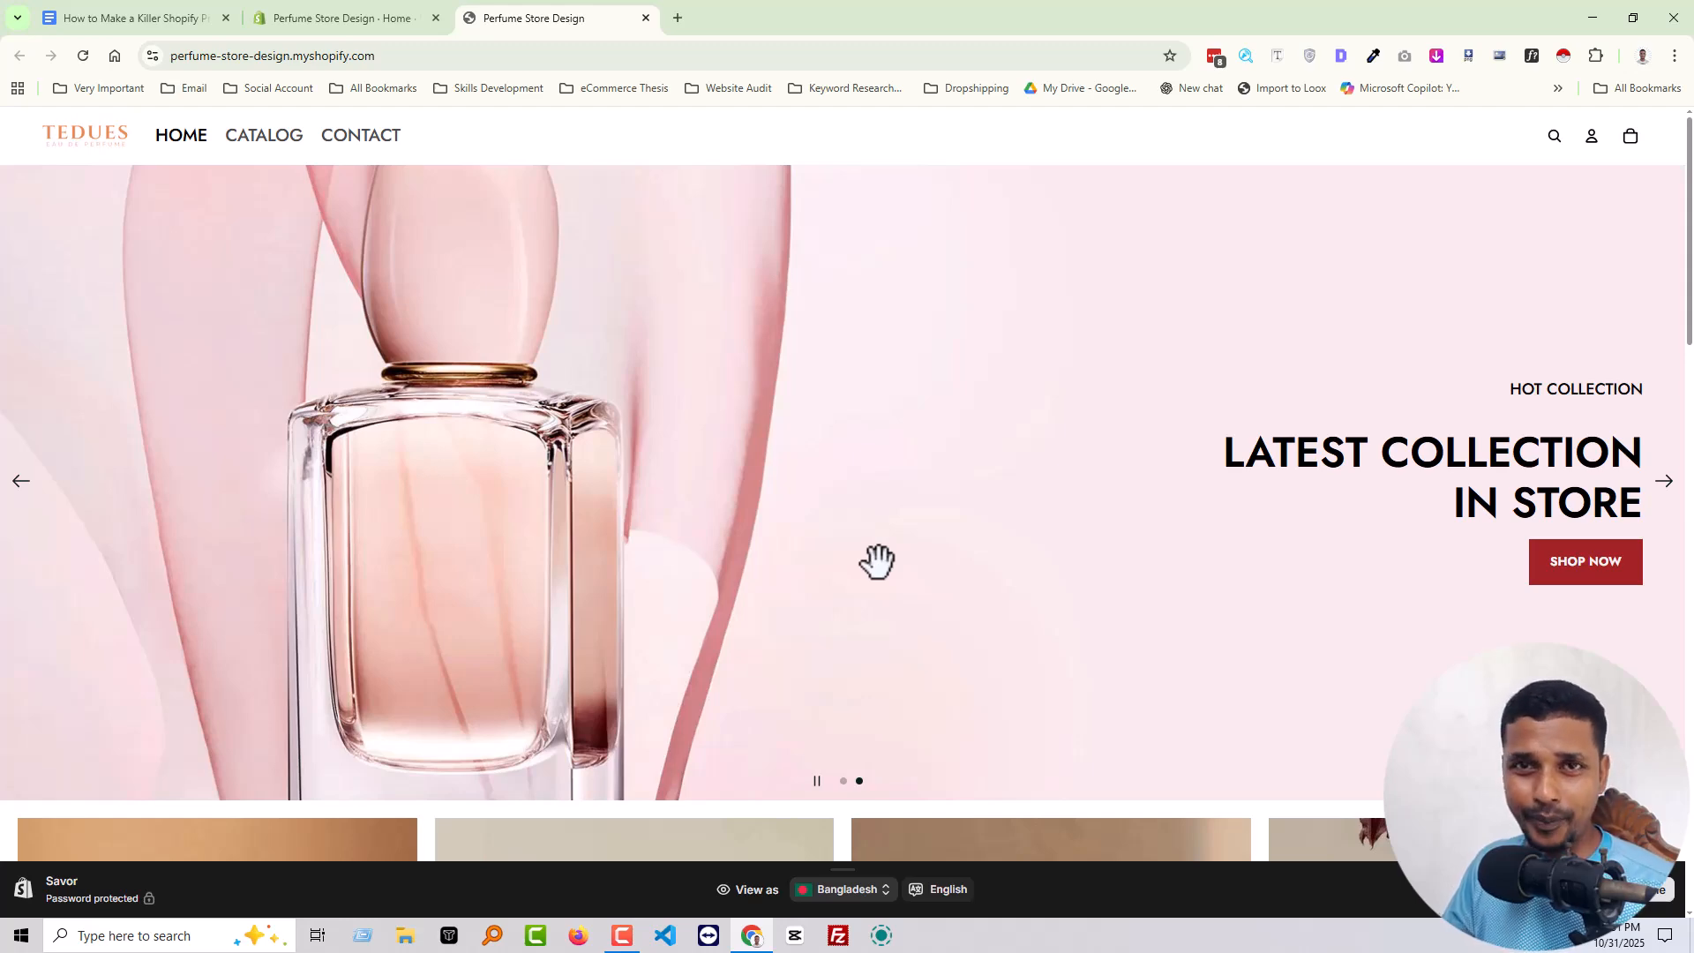
{"action": "scroll", "coordinate": [878, 559], "scroll_direction": "down", "scroll_amount": 10}
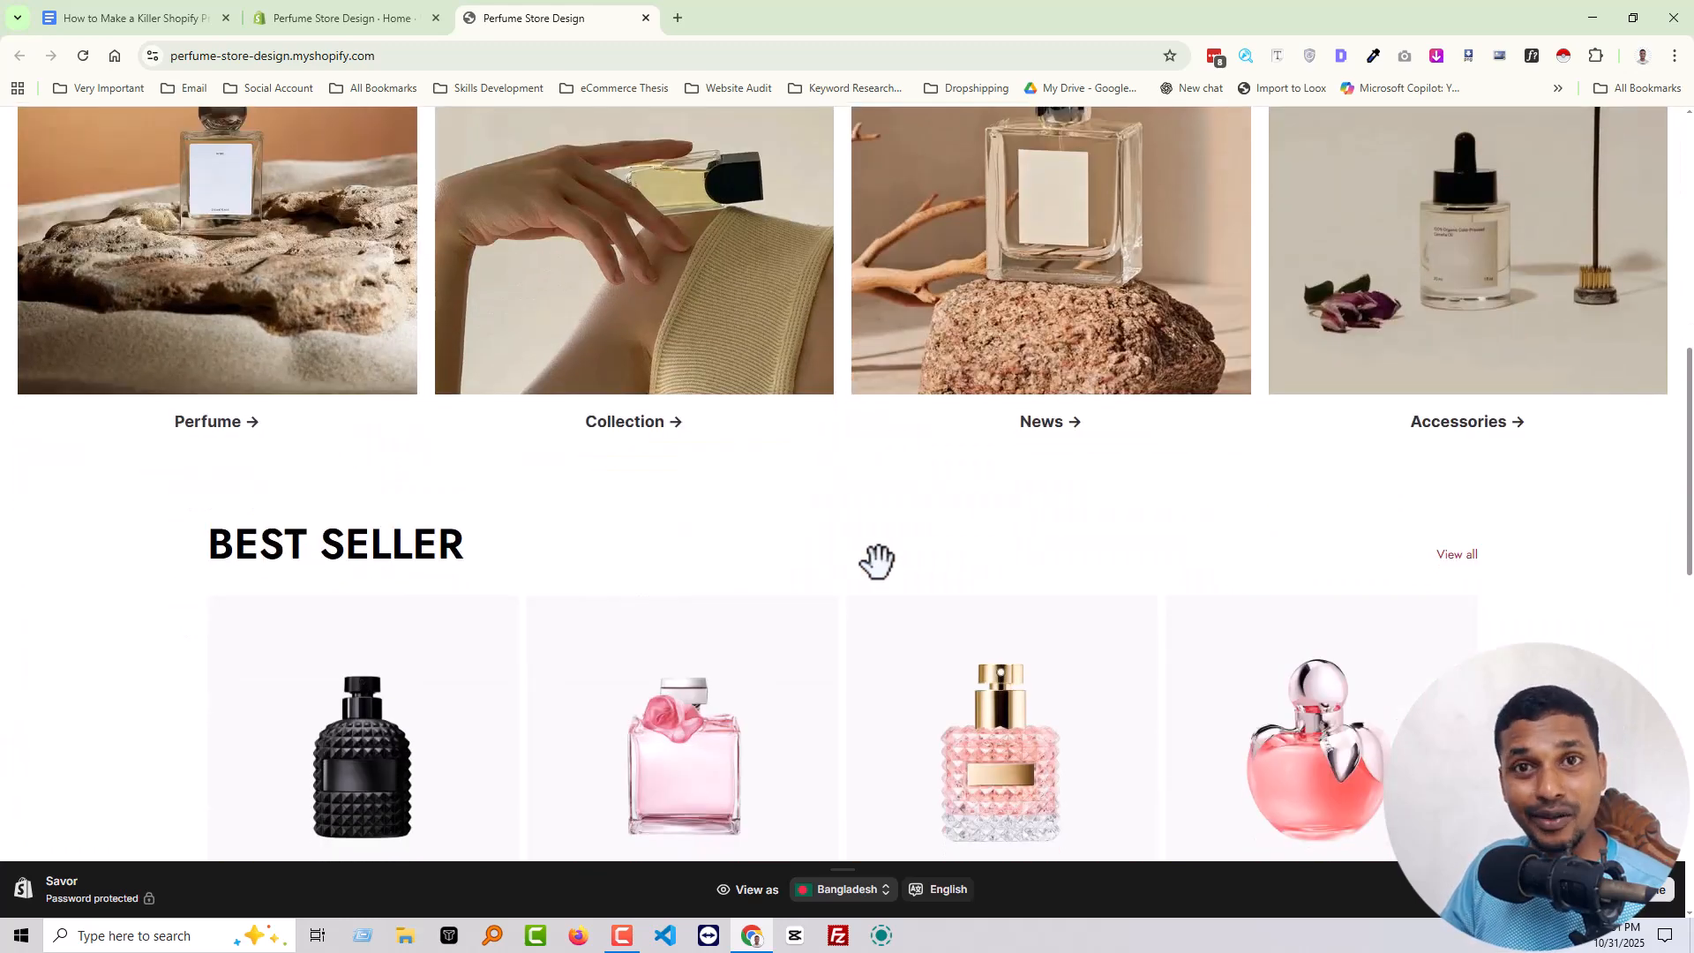
{"action": "scroll", "coordinate": [878, 584], "scroll_direction": "down", "scroll_amount": 10}
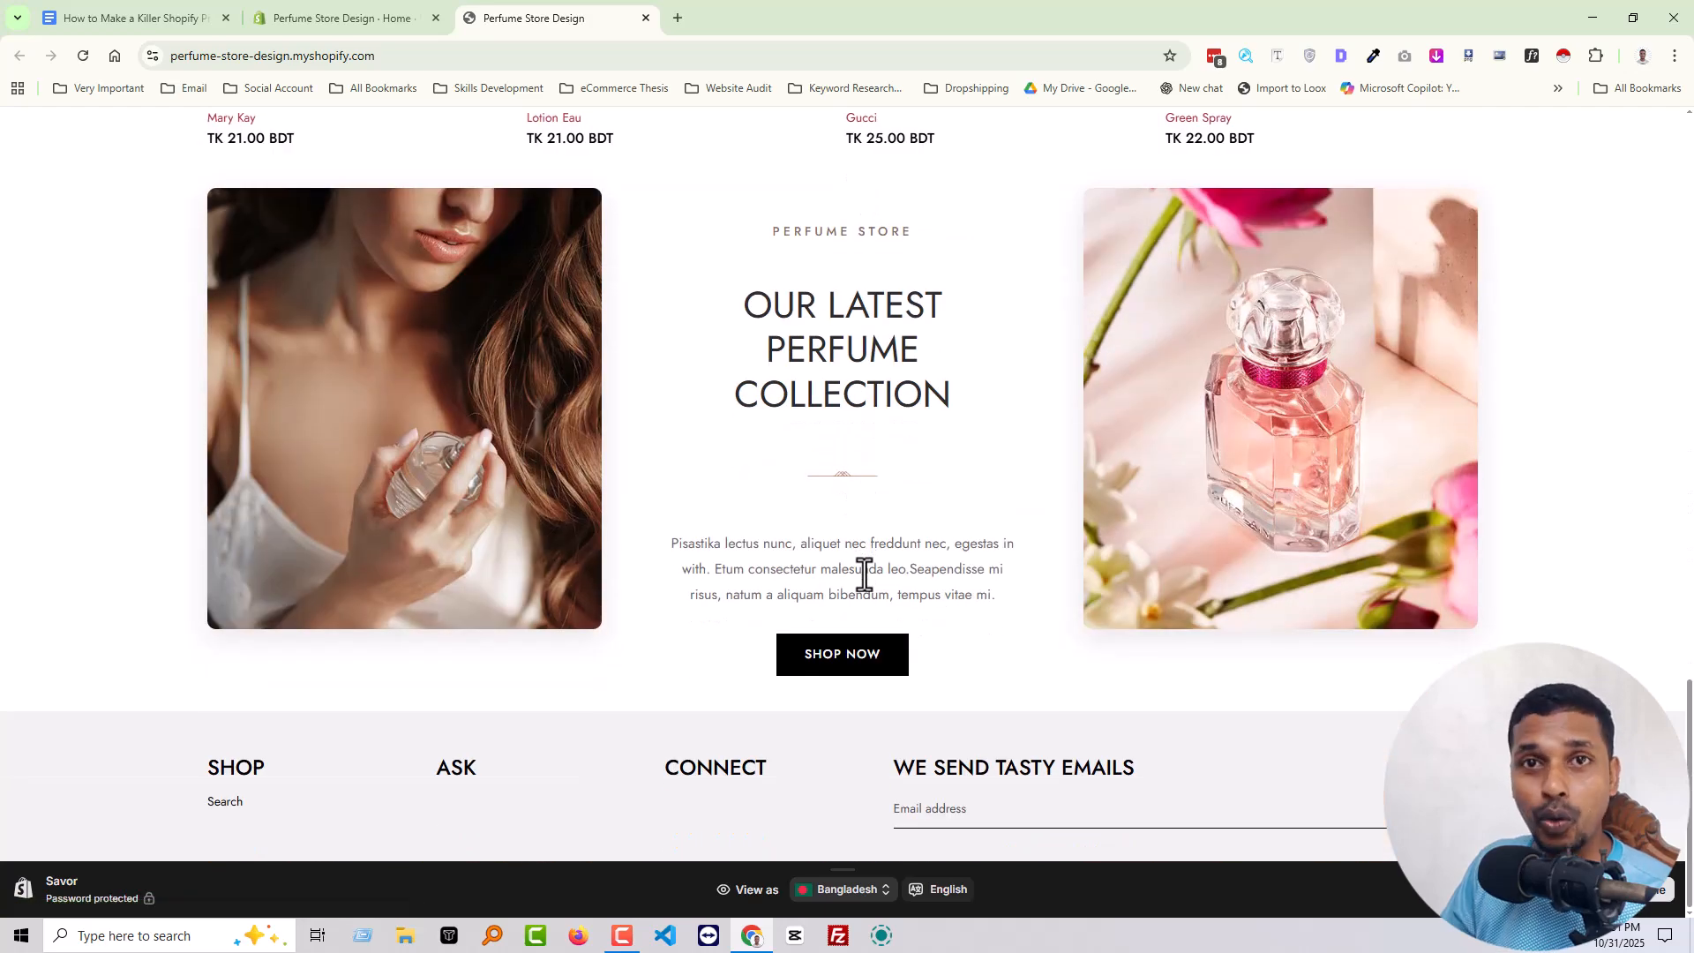
Step: Open the Nina Ricci product from the Best Seller grid and review its product page through to the recommended products
{"action": "scroll", "coordinate": [864, 574], "scroll_direction": "up", "scroll_amount": 8}
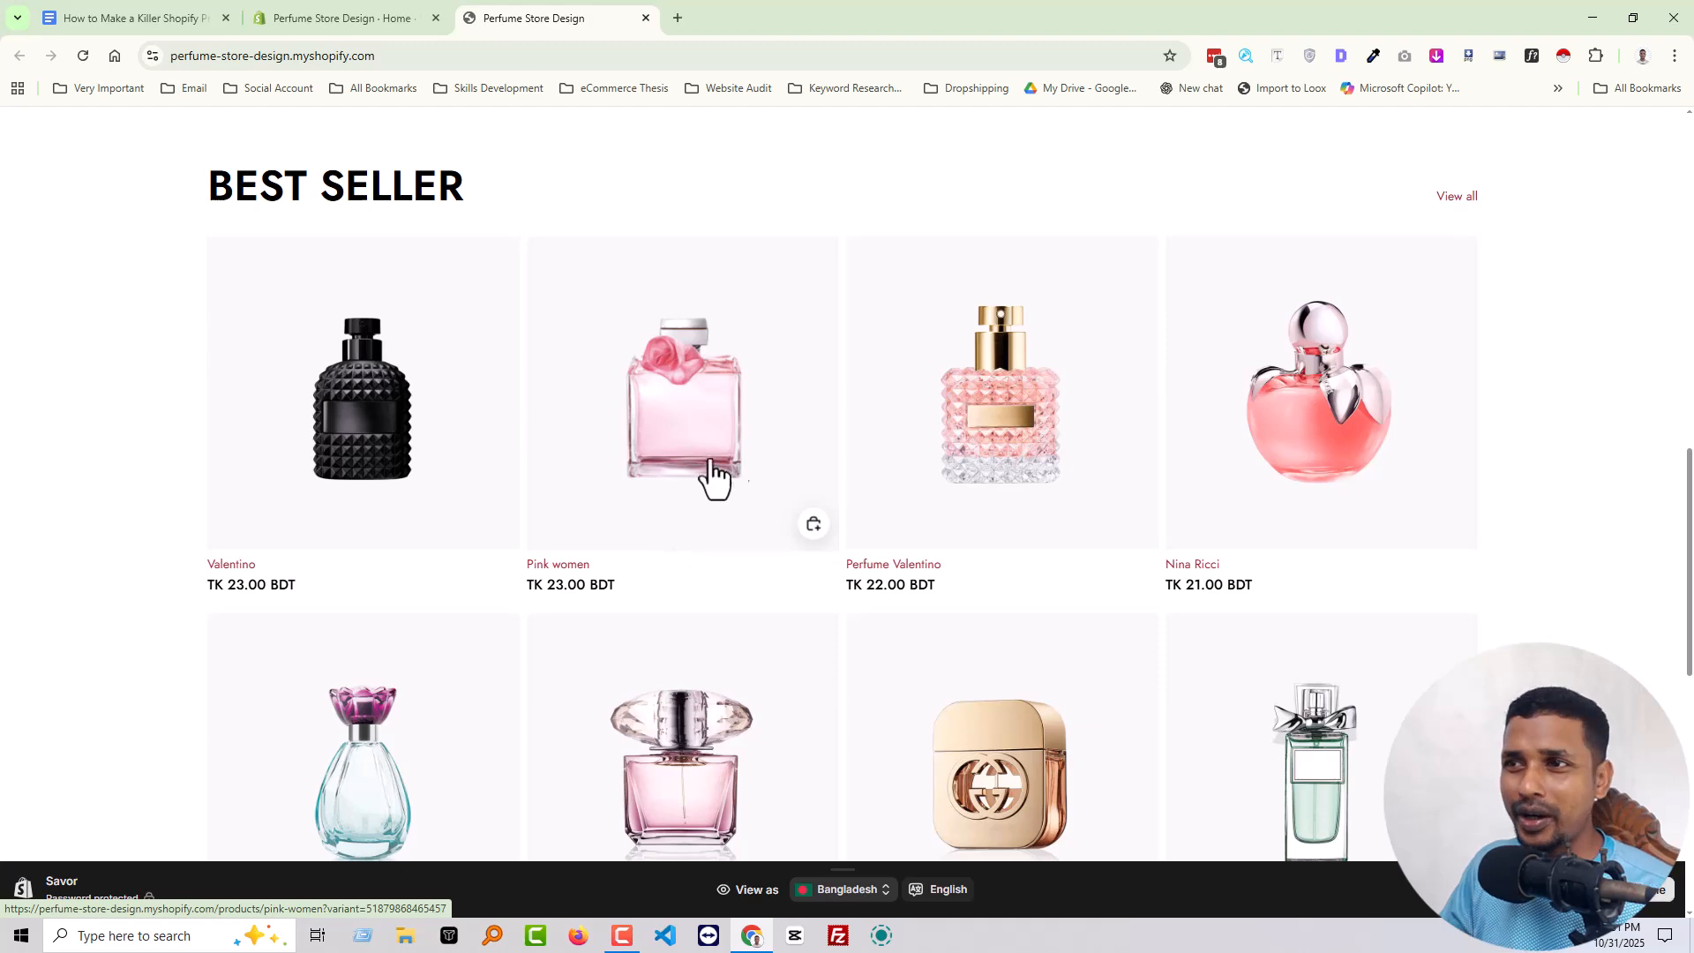
{"action": "scroll", "coordinate": [1089, 424], "scroll_direction": "down", "scroll_amount": 1}
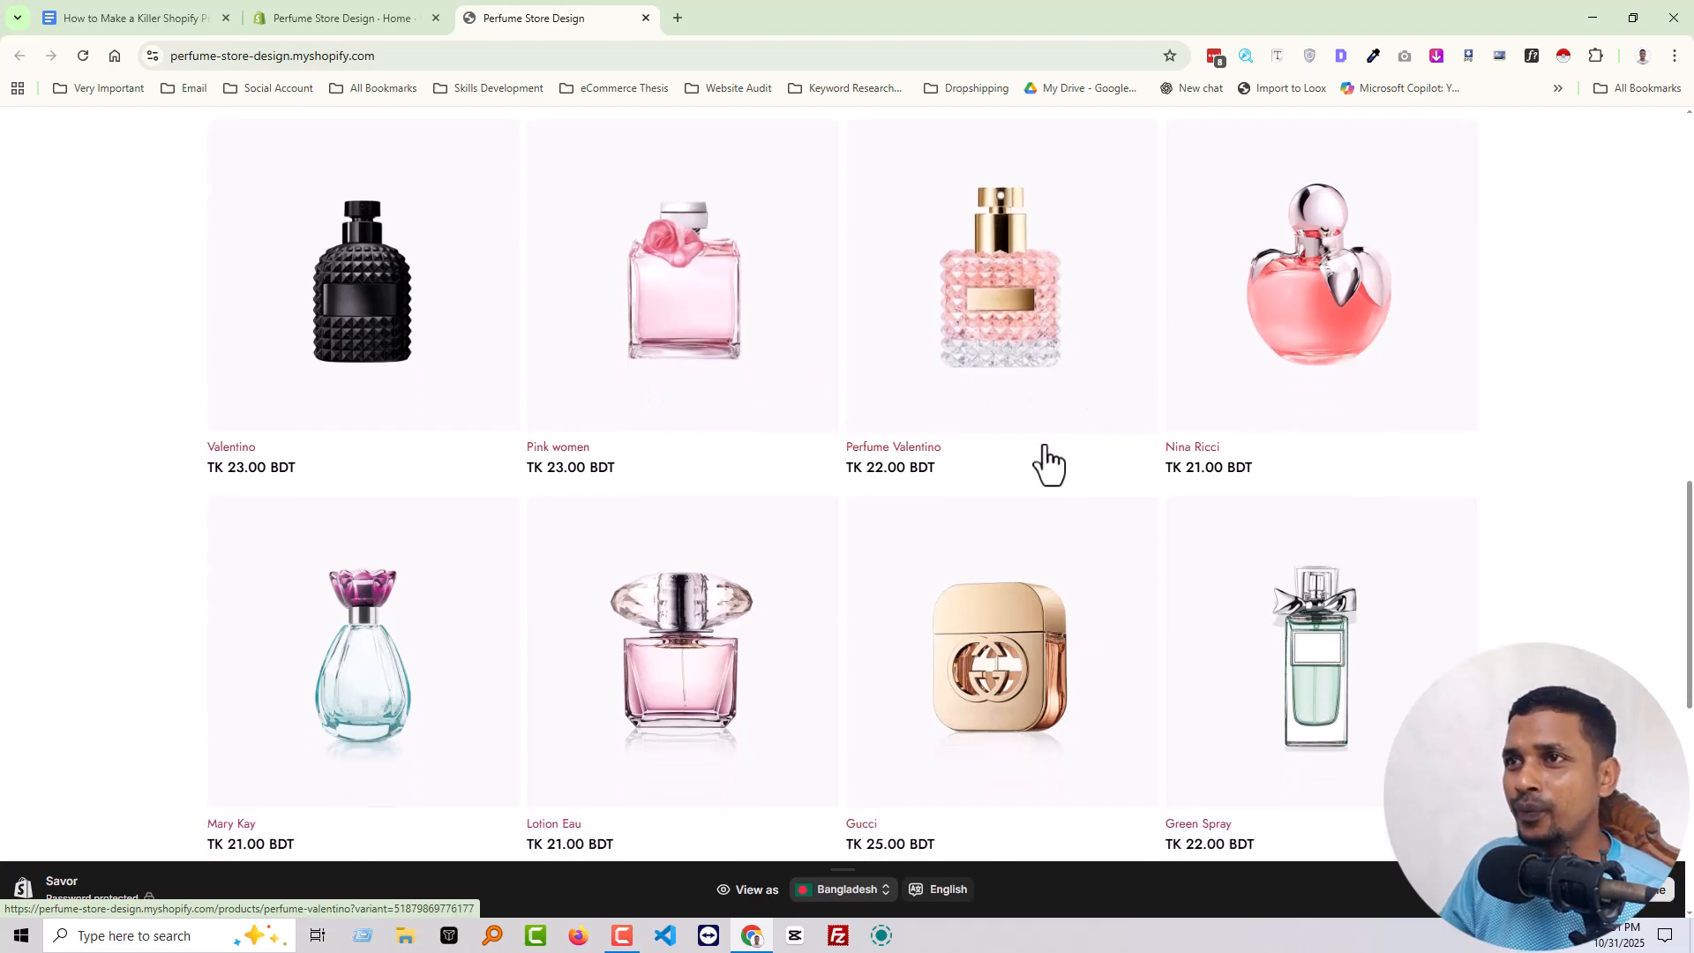
{"action": "scroll", "coordinate": [1235, 468], "scroll_direction": "up", "scroll_amount": 1}
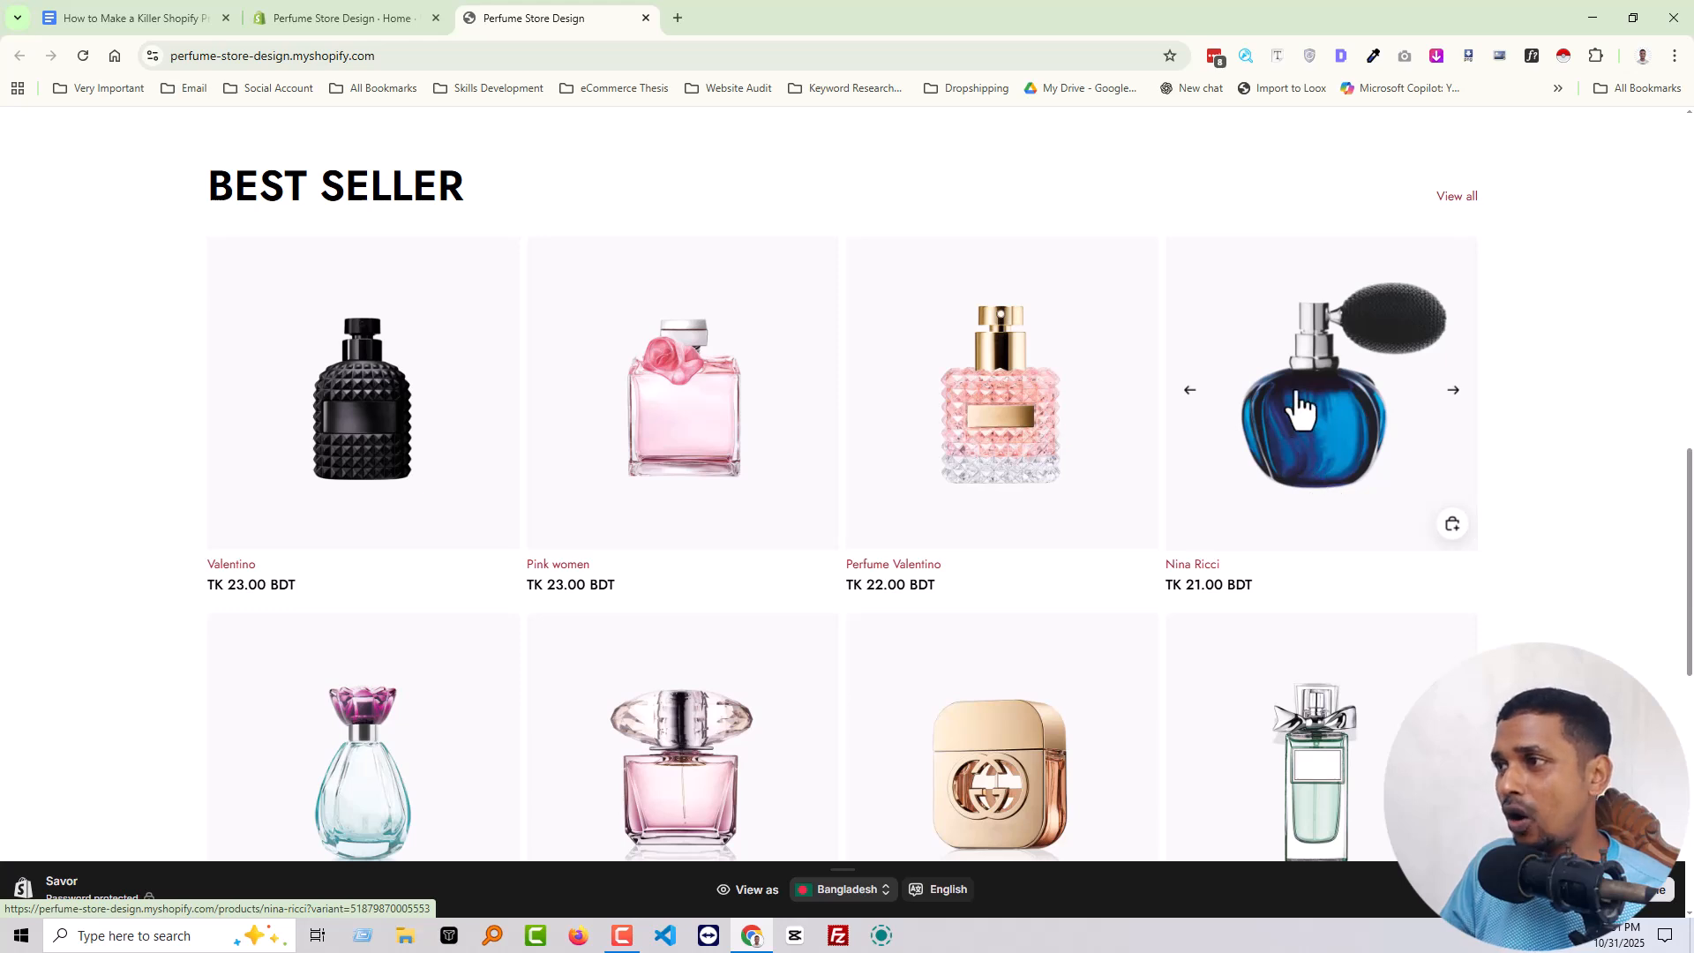
{"action": "left_click", "coordinate": [1307, 423]}
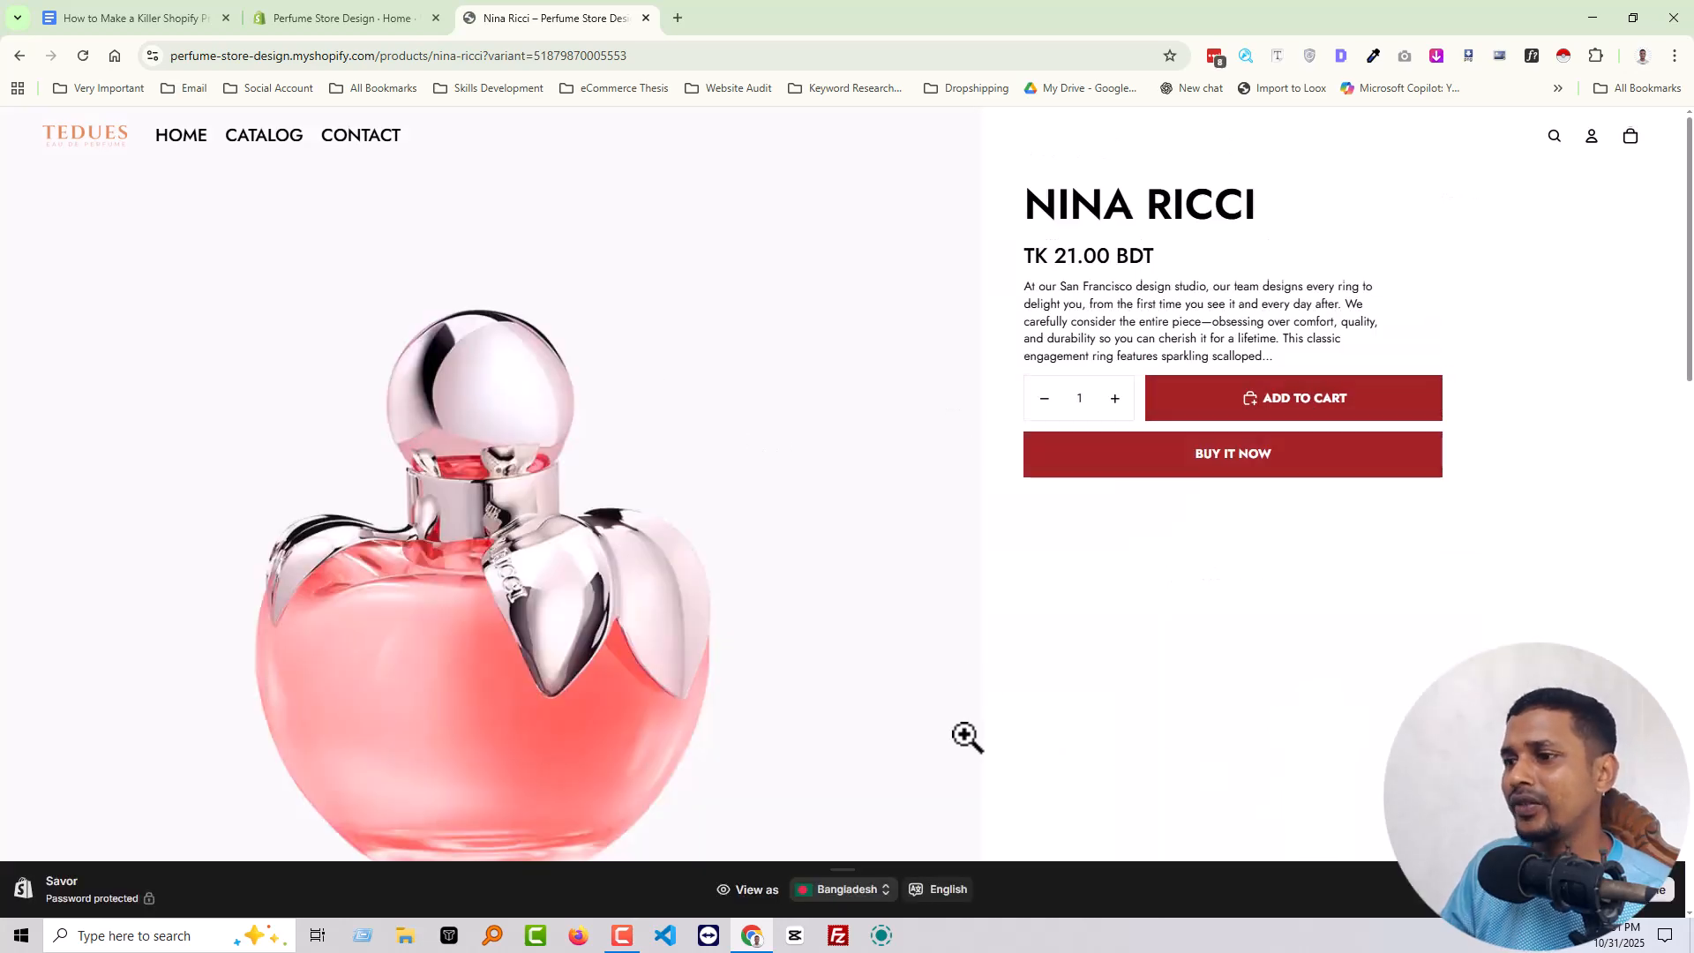
{"action": "scroll", "coordinate": [983, 749], "scroll_direction": "down", "scroll_amount": 4}
{"action": "scroll", "coordinate": [965, 737], "scroll_direction": "up", "scroll_amount": 4}
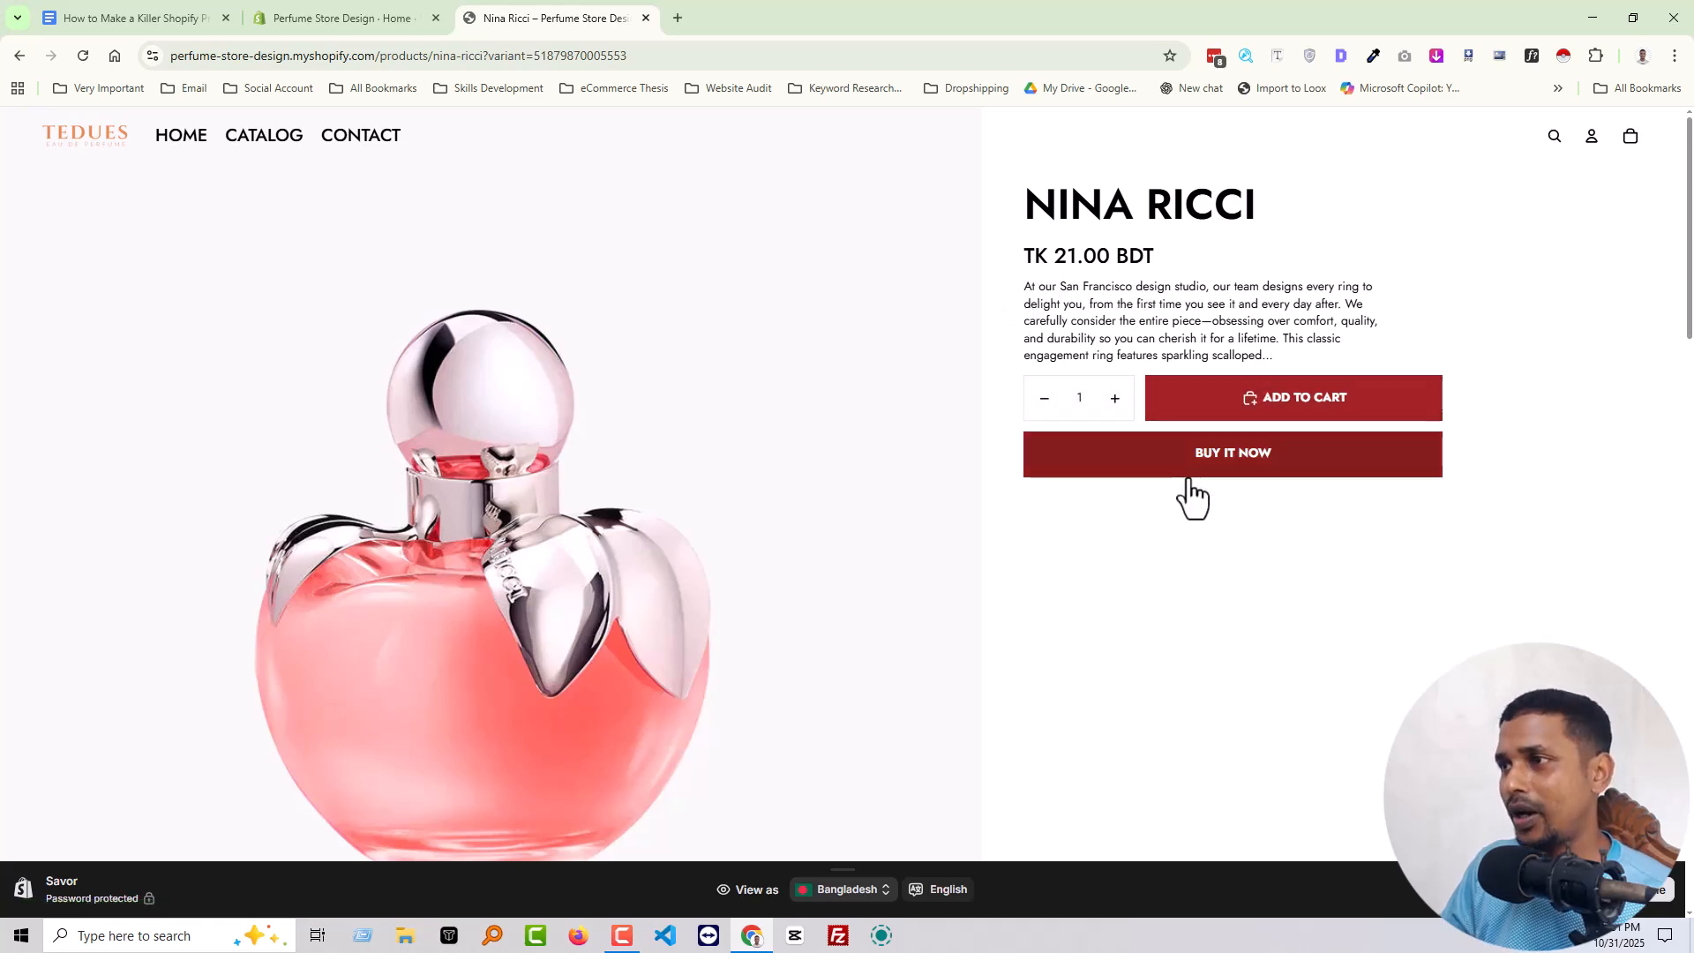
{"action": "scroll", "coordinate": [552, 533], "scroll_direction": "down", "scroll_amount": 6}
{"action": "scroll", "coordinate": [462, 532], "scroll_direction": "down", "scroll_amount": 5}
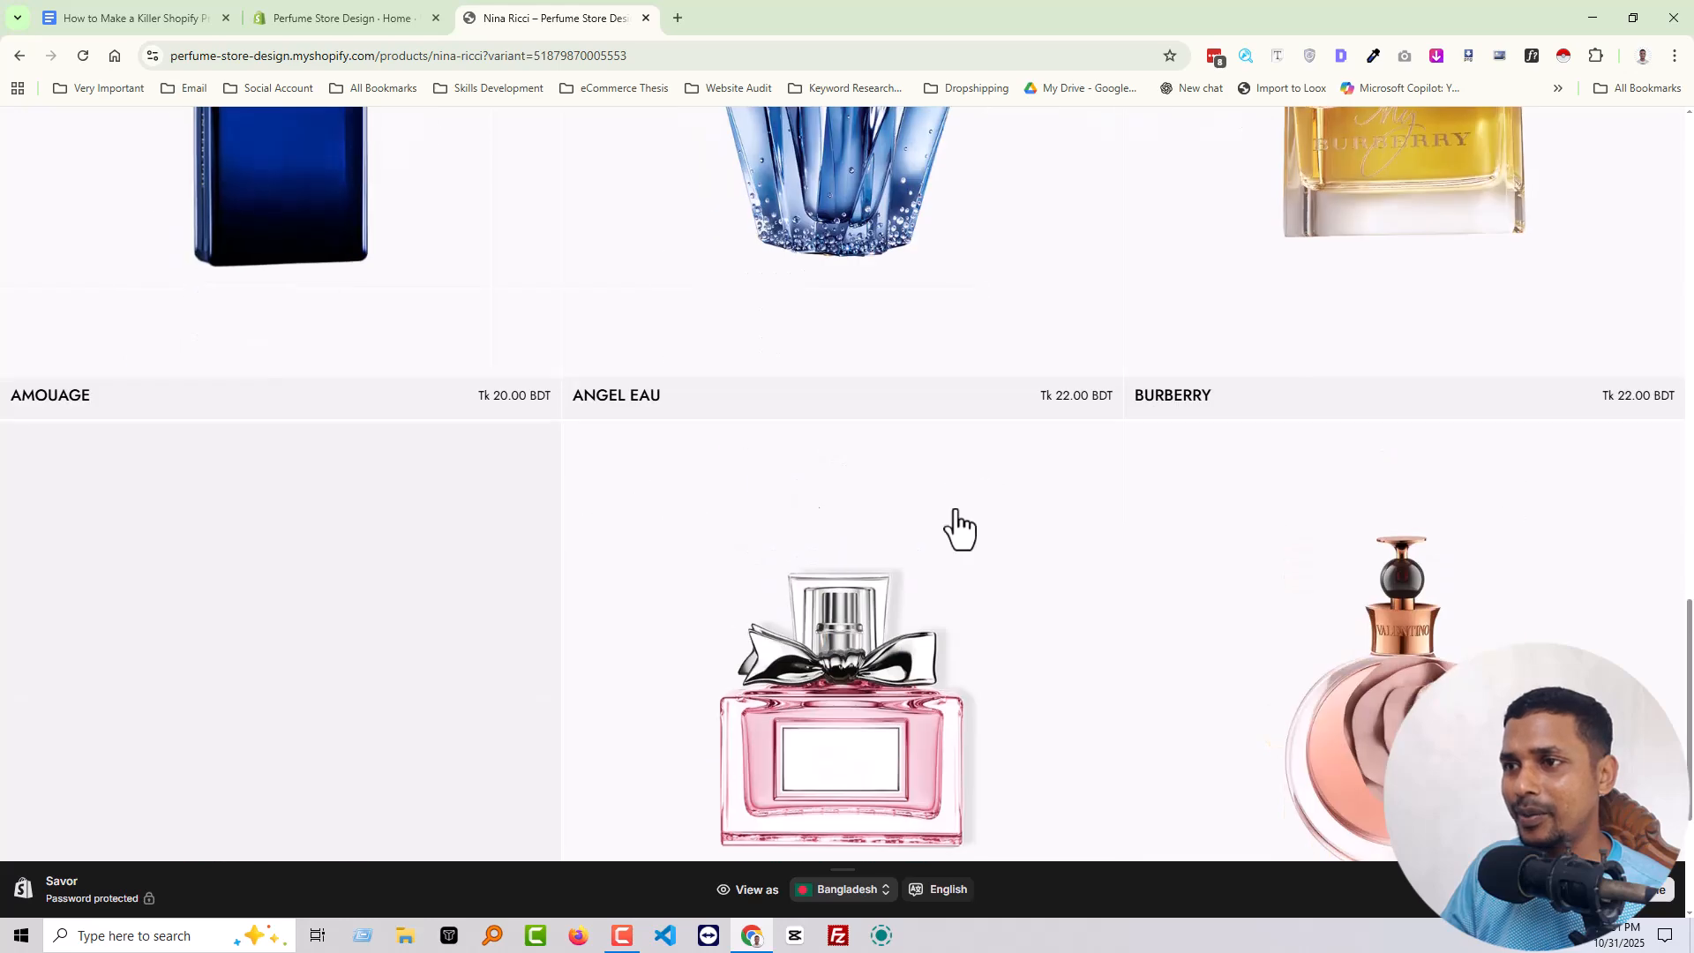
{"action": "scroll", "coordinate": [269, 510], "scroll_direction": "up", "scroll_amount": 15}
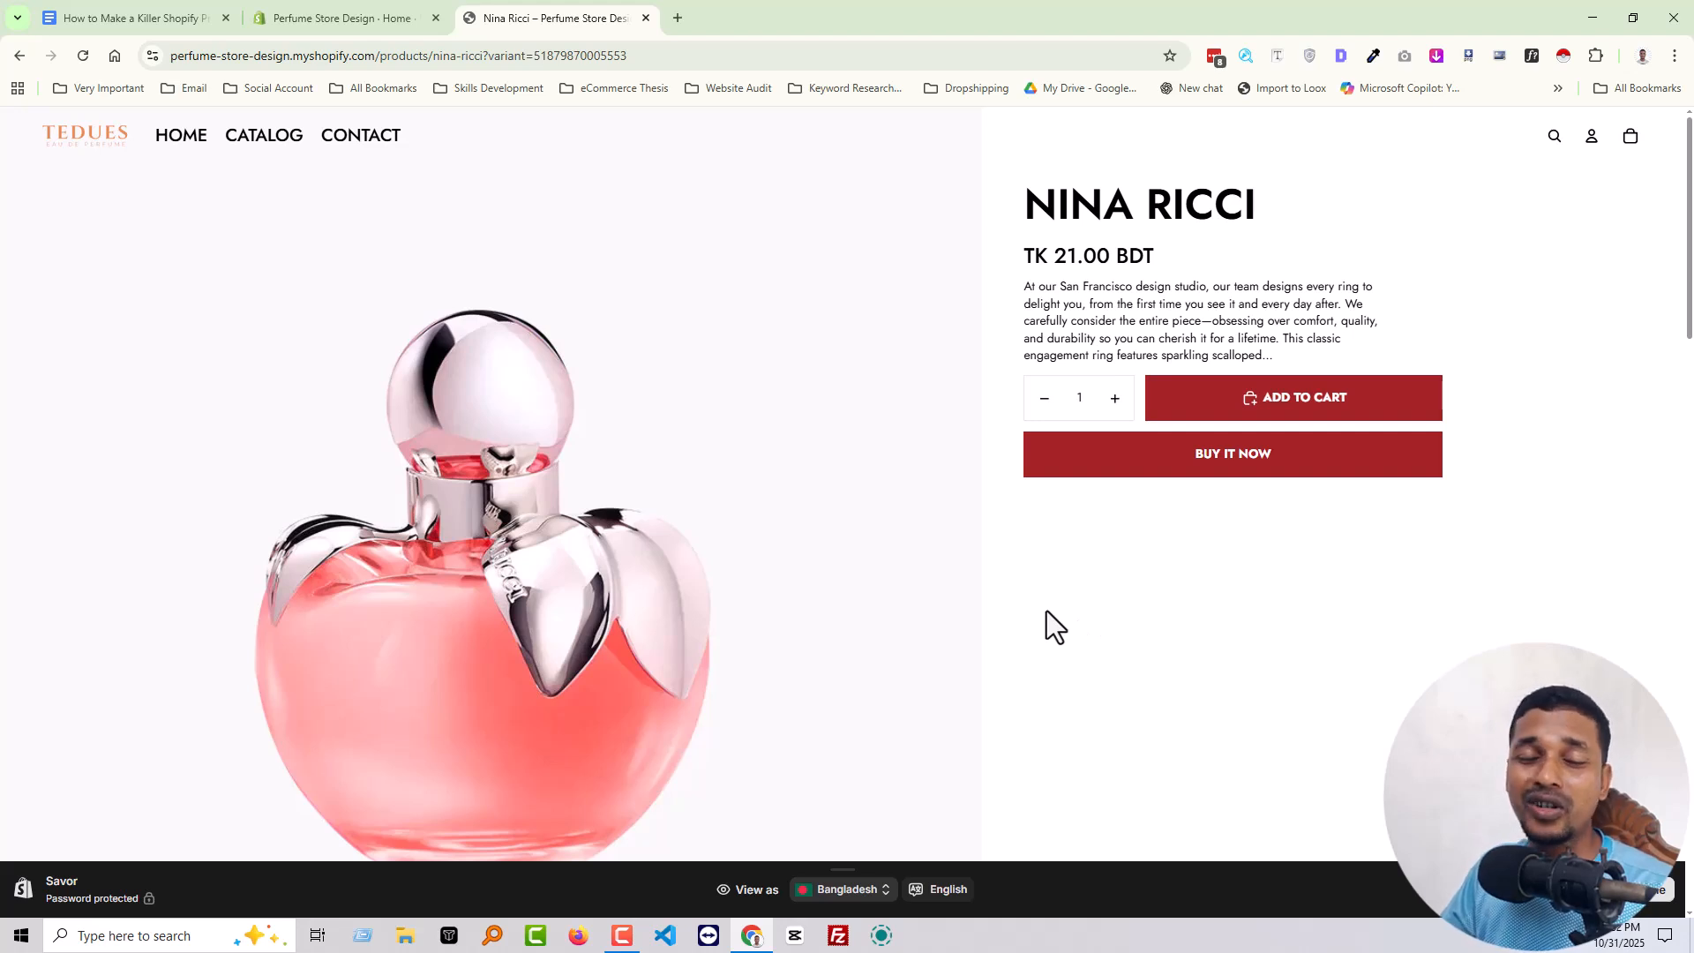
Step: Switch to the Google Docs outline on building a Shopify product page and set its zoom to 125%
{"action": "left_click", "coordinate": [130, 21]}
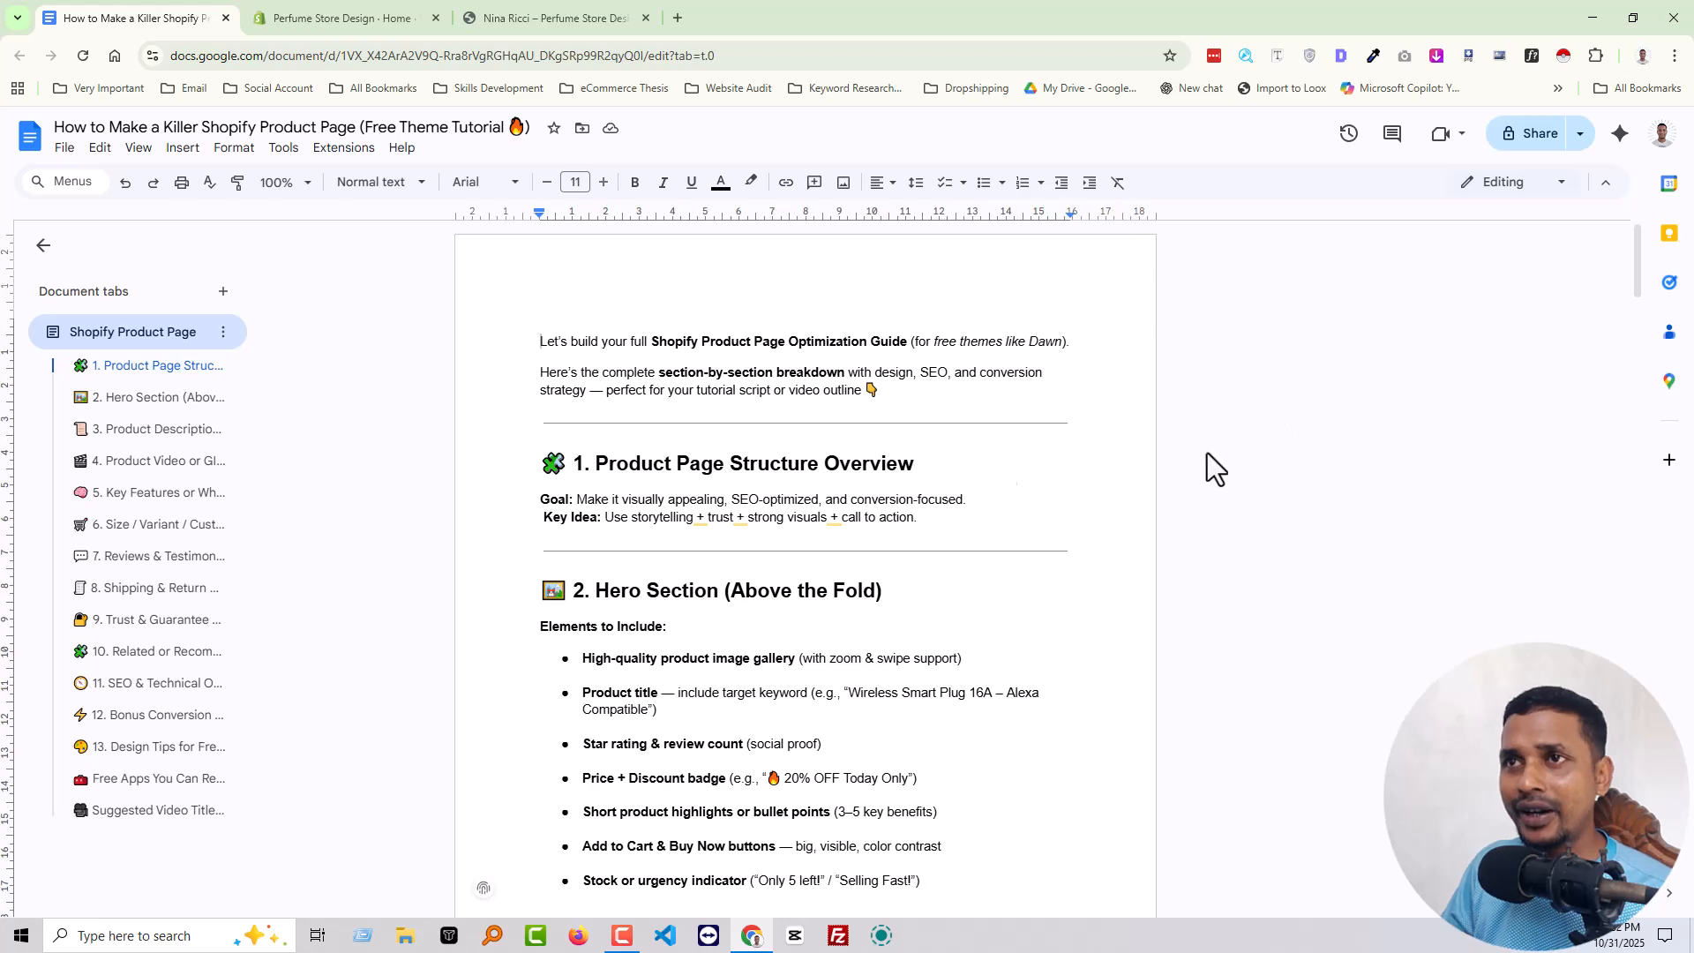
{"action": "left_click", "coordinate": [308, 183]}
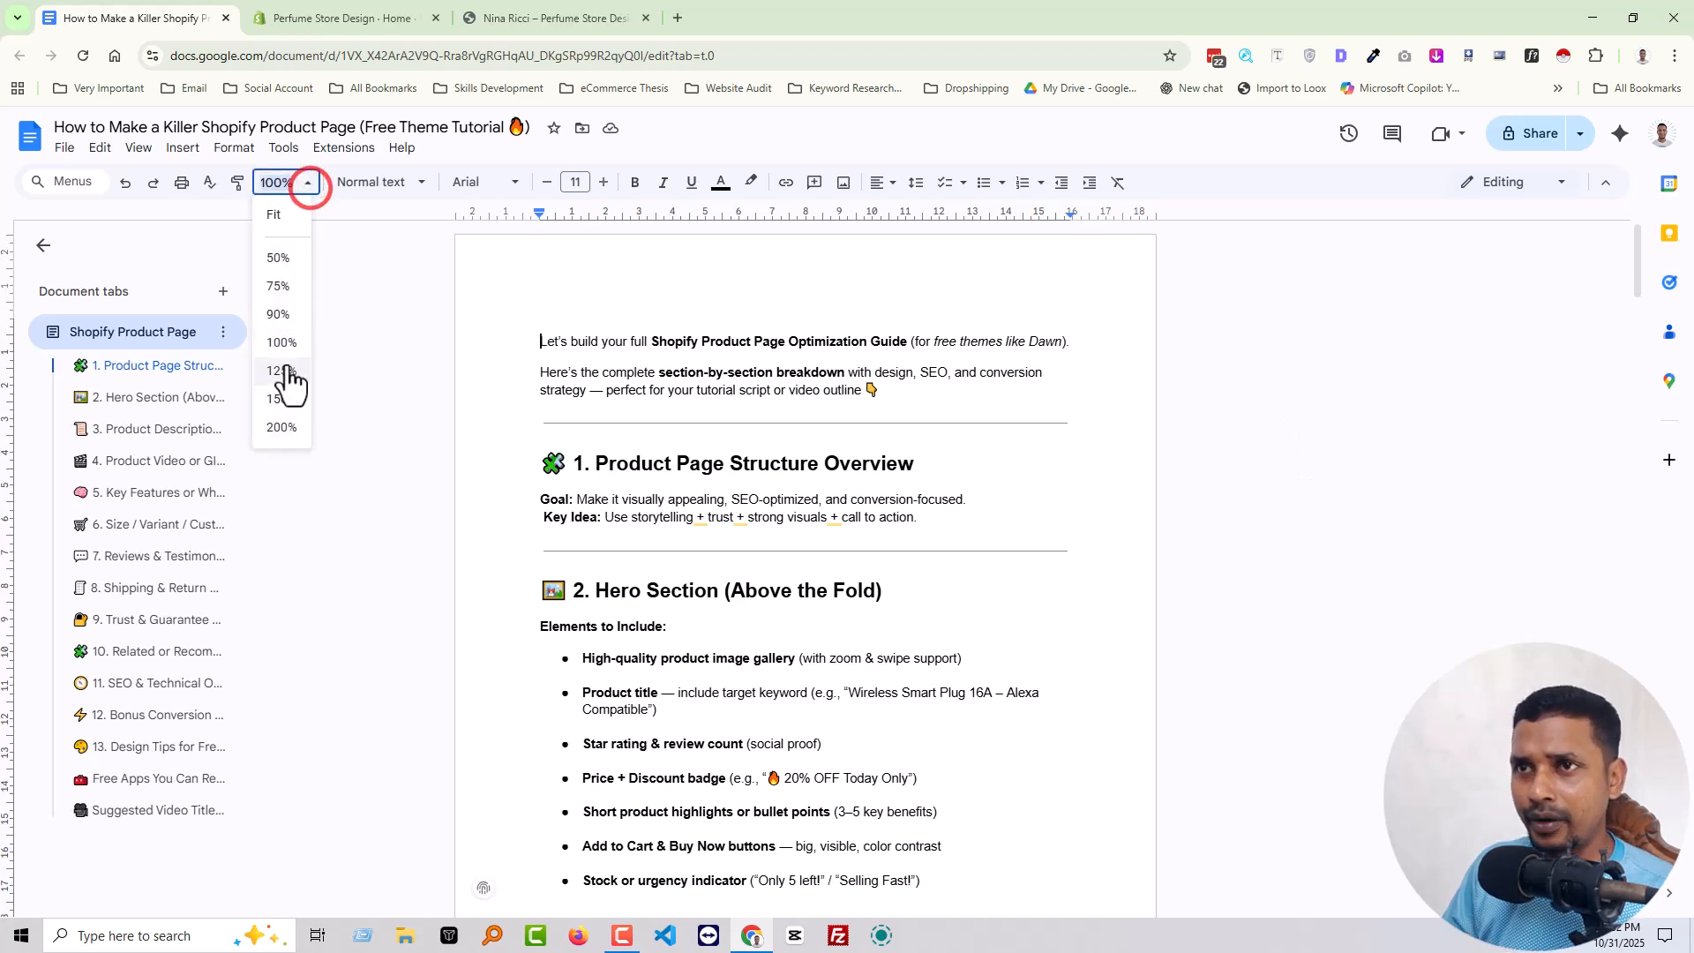
{"action": "left_click", "coordinate": [282, 370]}
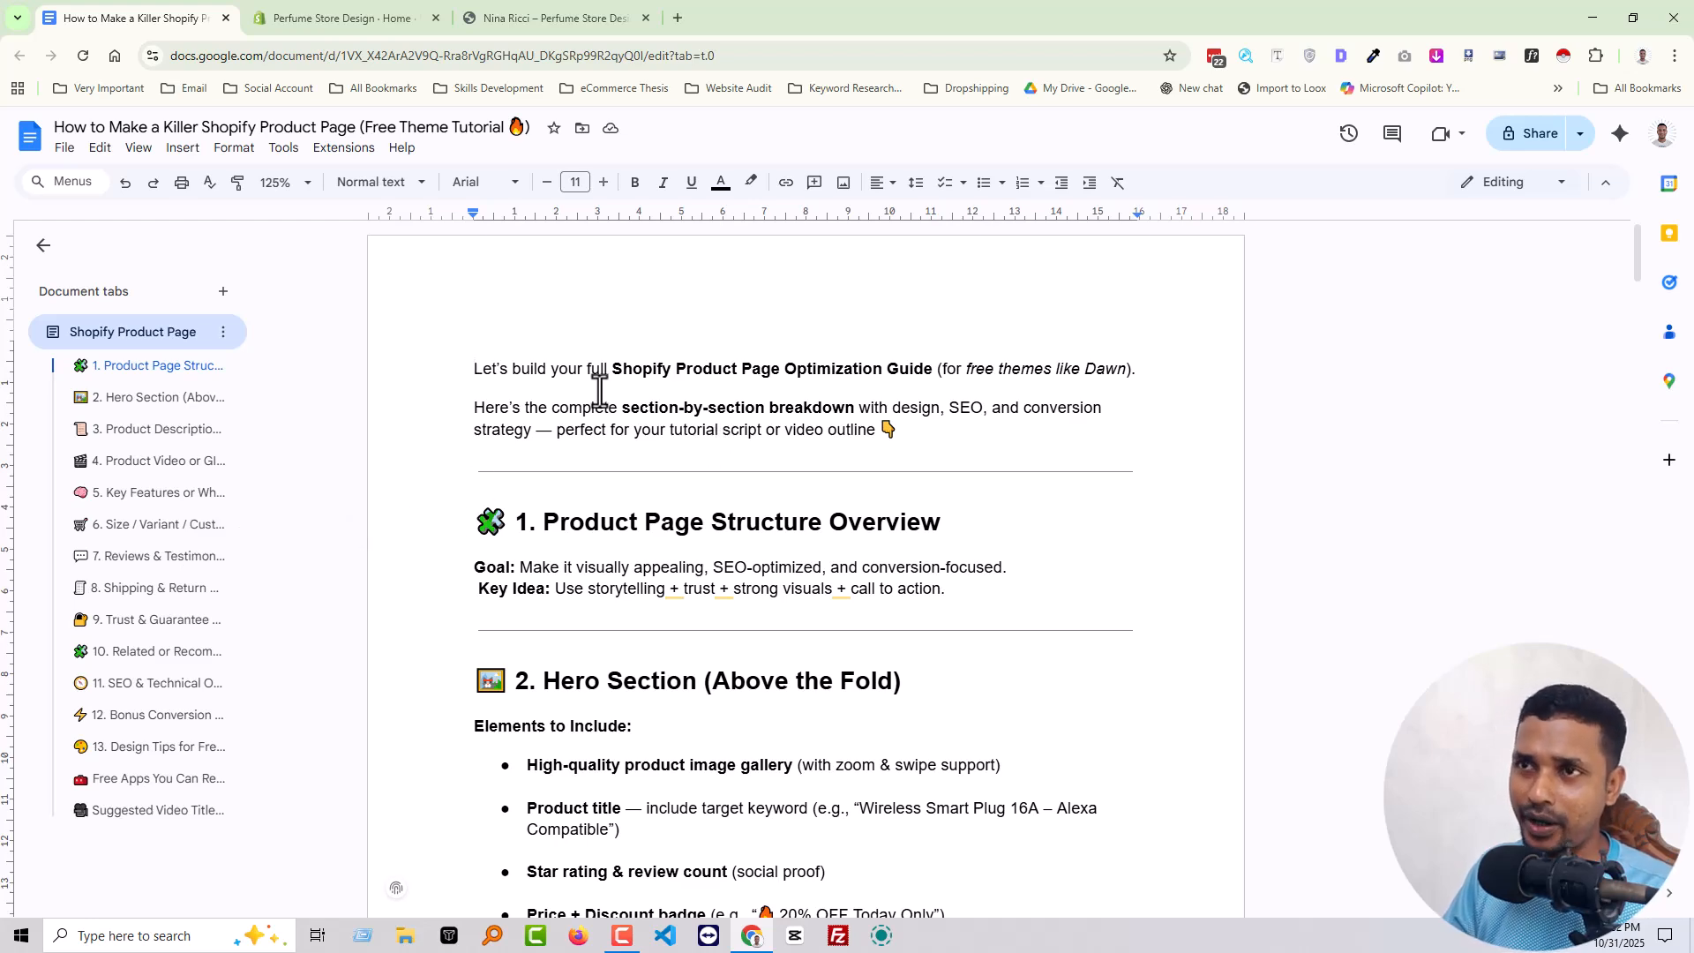
Step: Read the Product Page Structure Overview and Hero Section in the outline, highlighting the hero heading and the product image gallery item
{"action": "scroll", "coordinate": [609, 380], "scroll_direction": "down", "scroll_amount": 1}
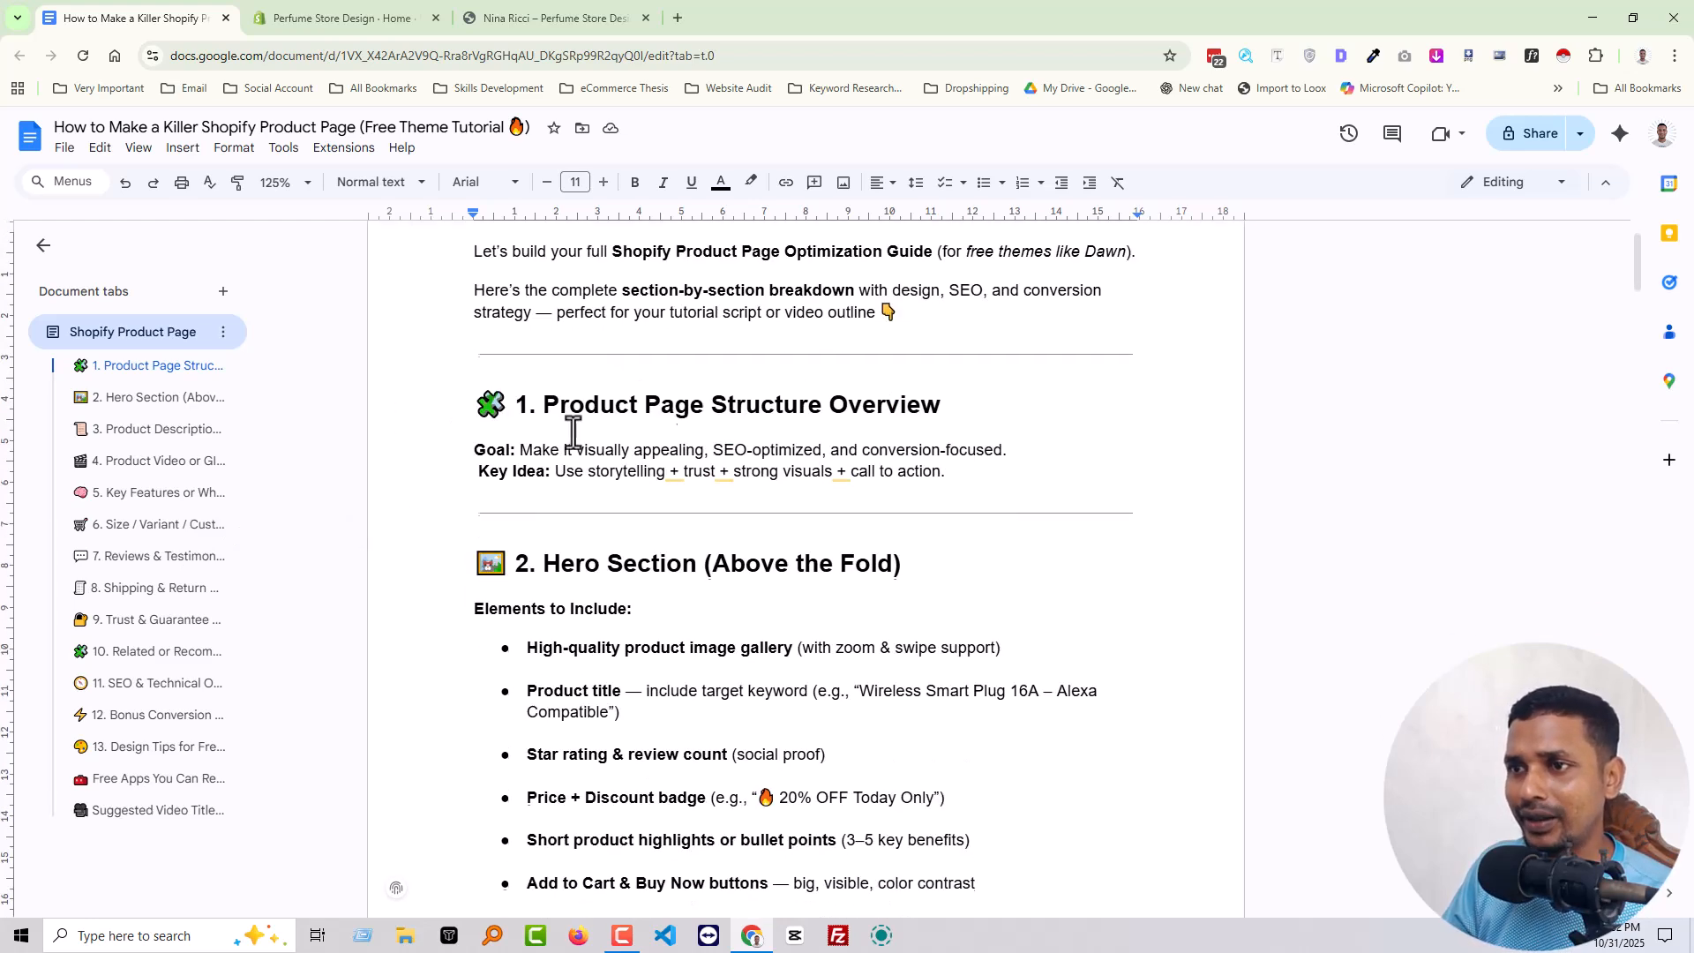
{"action": "left_click_drag", "start_coordinate": [950, 401], "coordinate": [429, 406]}
{"action": "scroll", "coordinate": [537, 427], "scroll_direction": "down", "scroll_amount": 3}
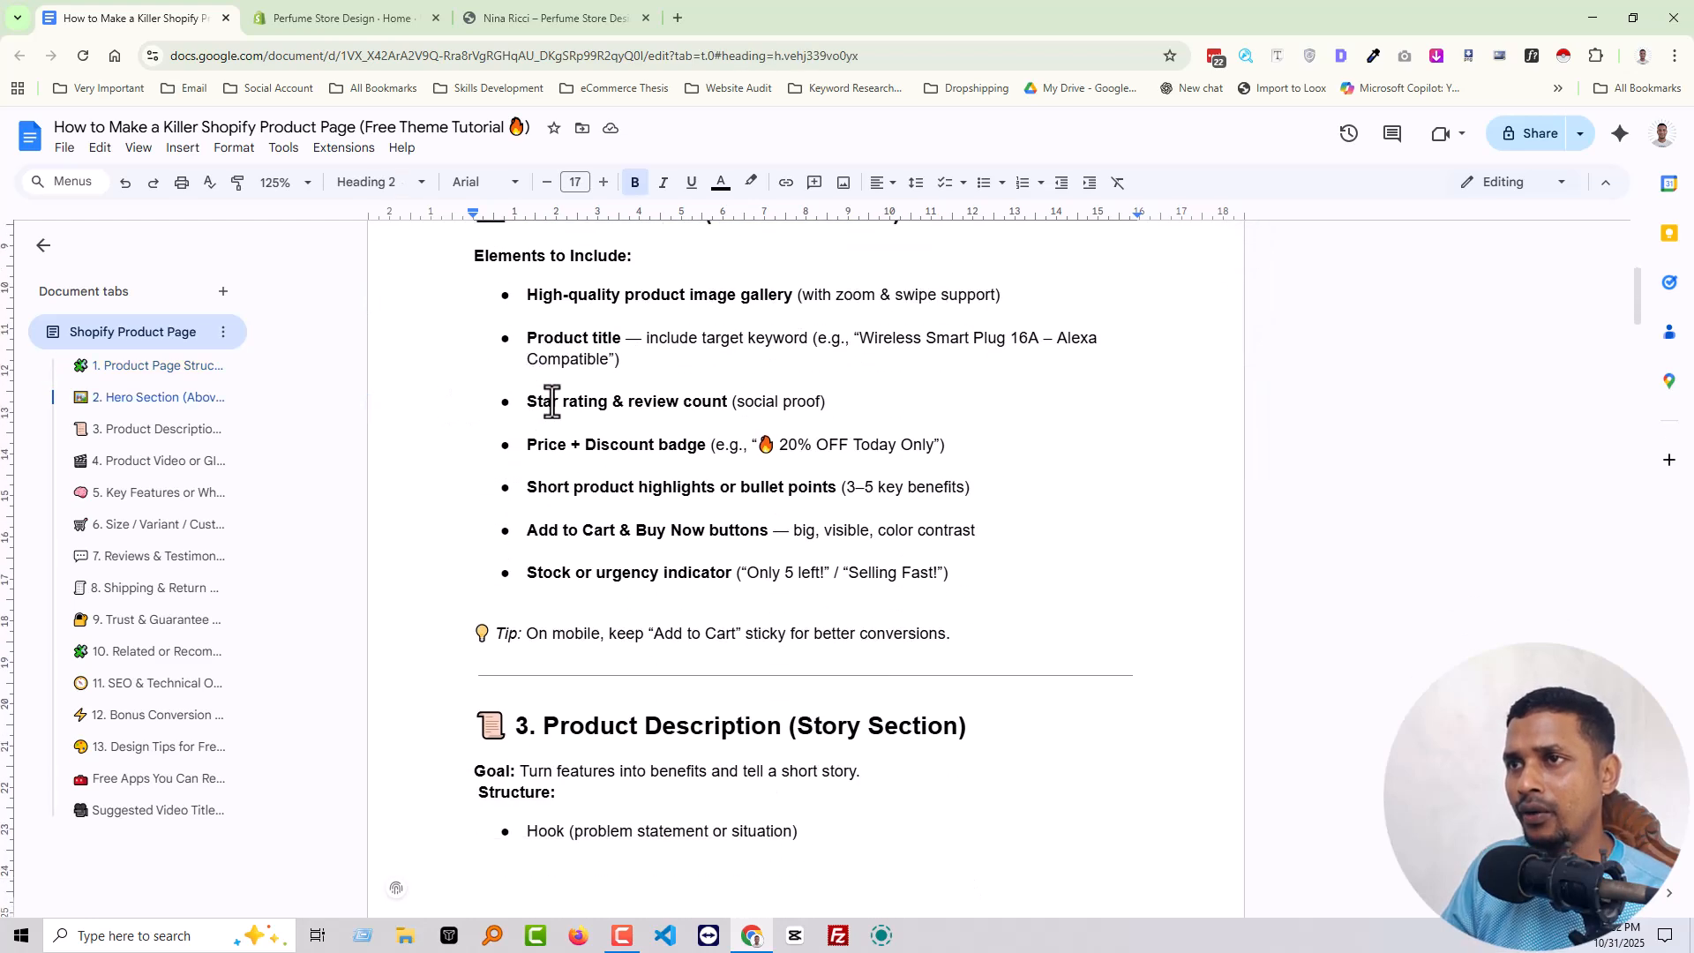
{"action": "scroll", "coordinate": [548, 397], "scroll_direction": "up", "scroll_amount": 1}
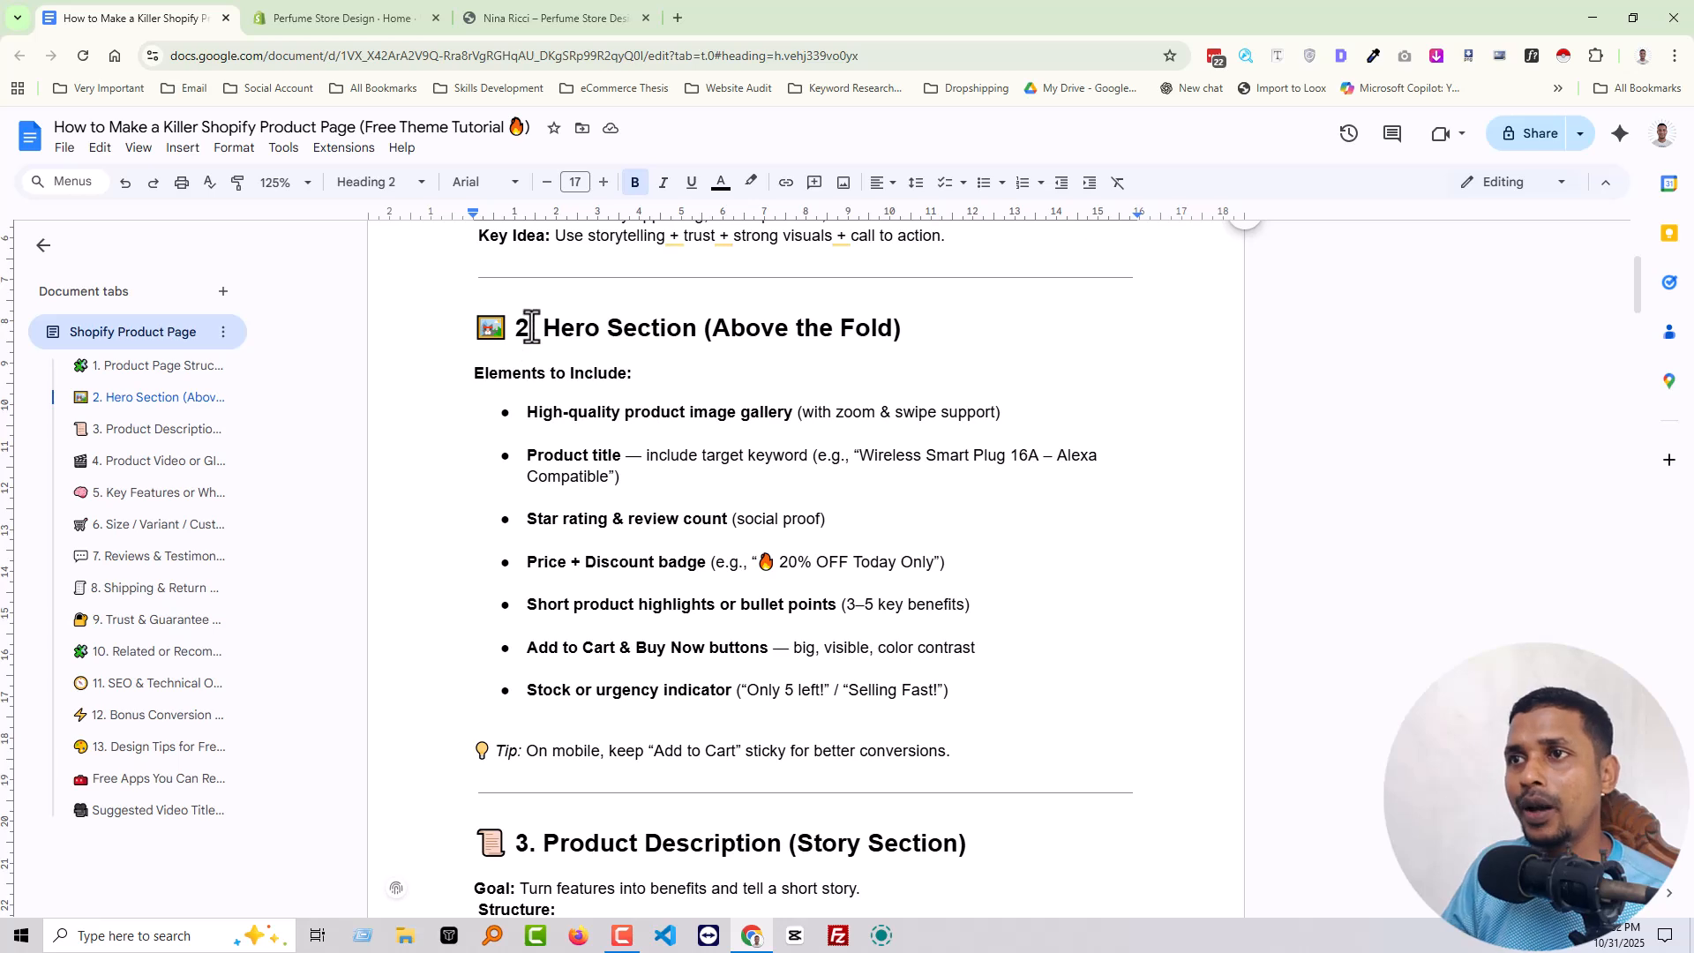
{"action": "left_click_drag", "start_coordinate": [541, 328], "coordinate": [902, 330]}
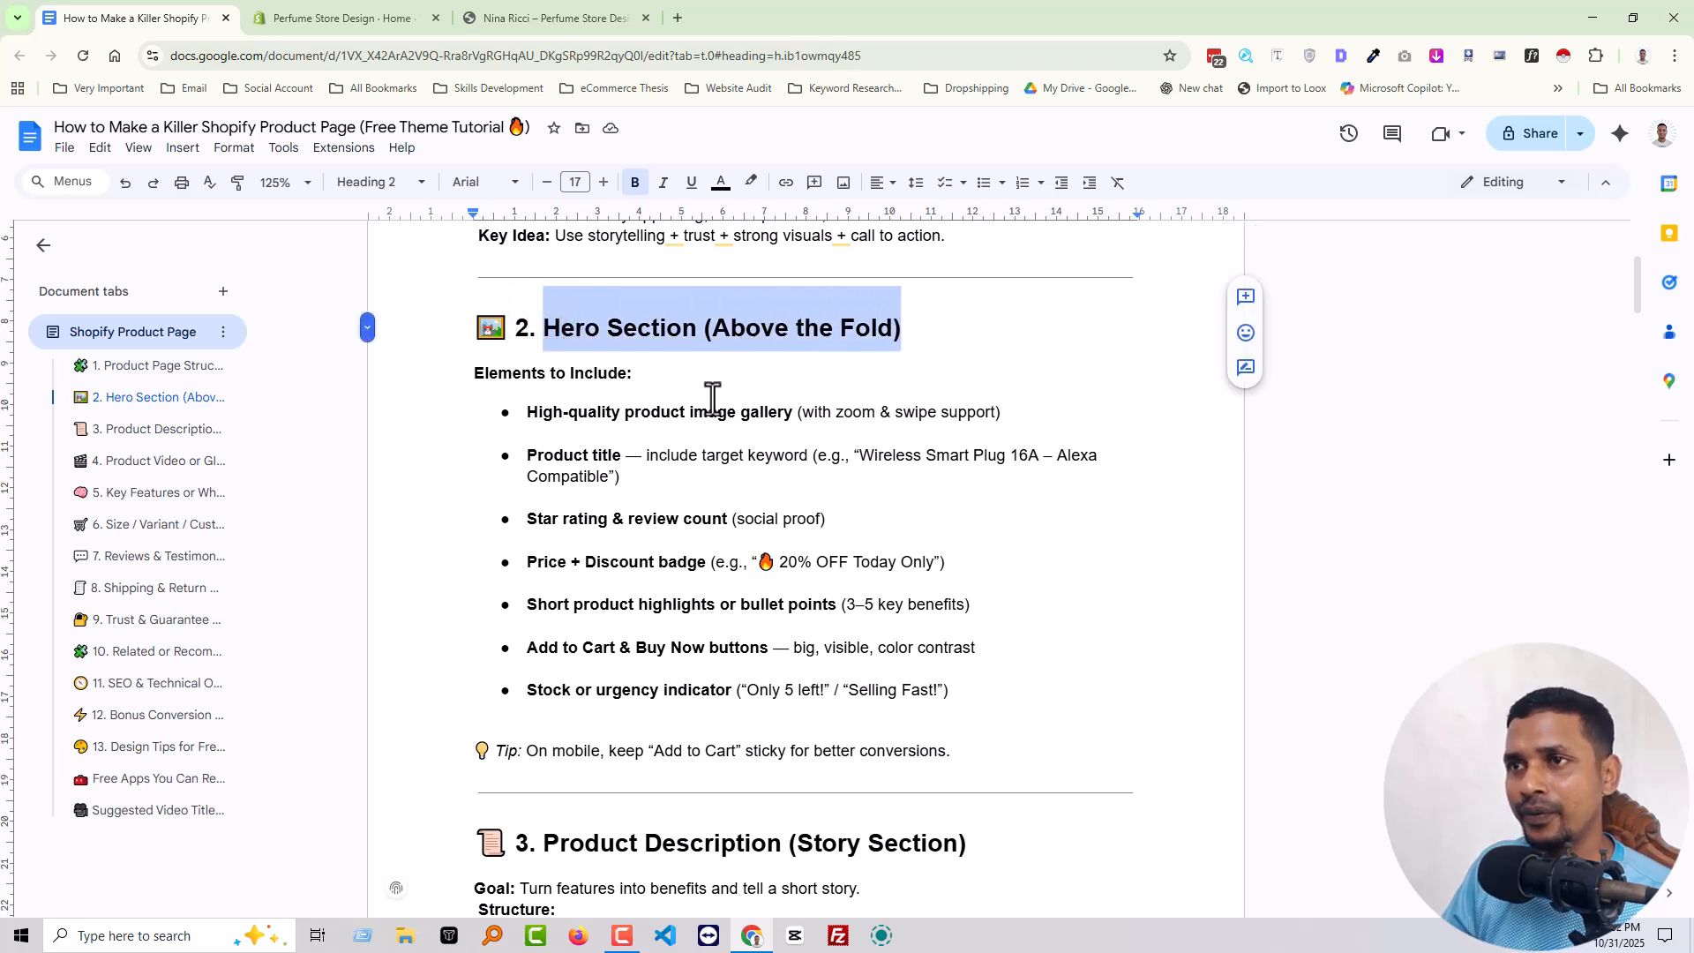
{"action": "left_click", "coordinate": [681, 381]}
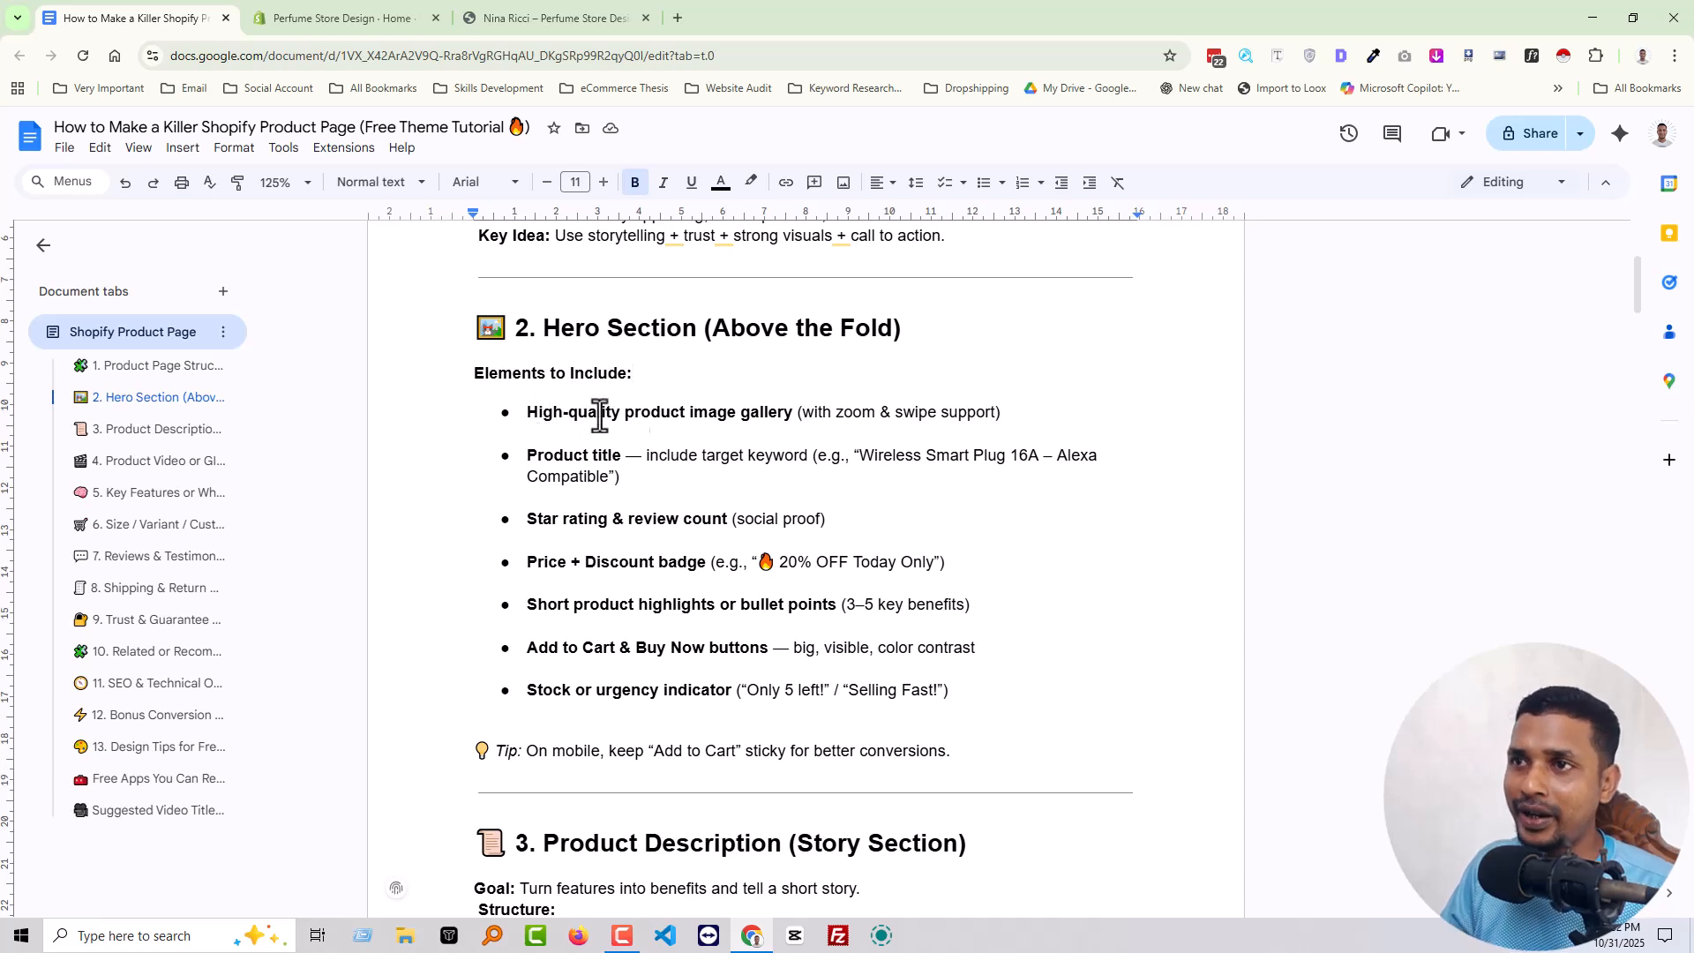
{"action": "left_click_drag", "start_coordinate": [793, 413], "coordinate": [606, 412]}
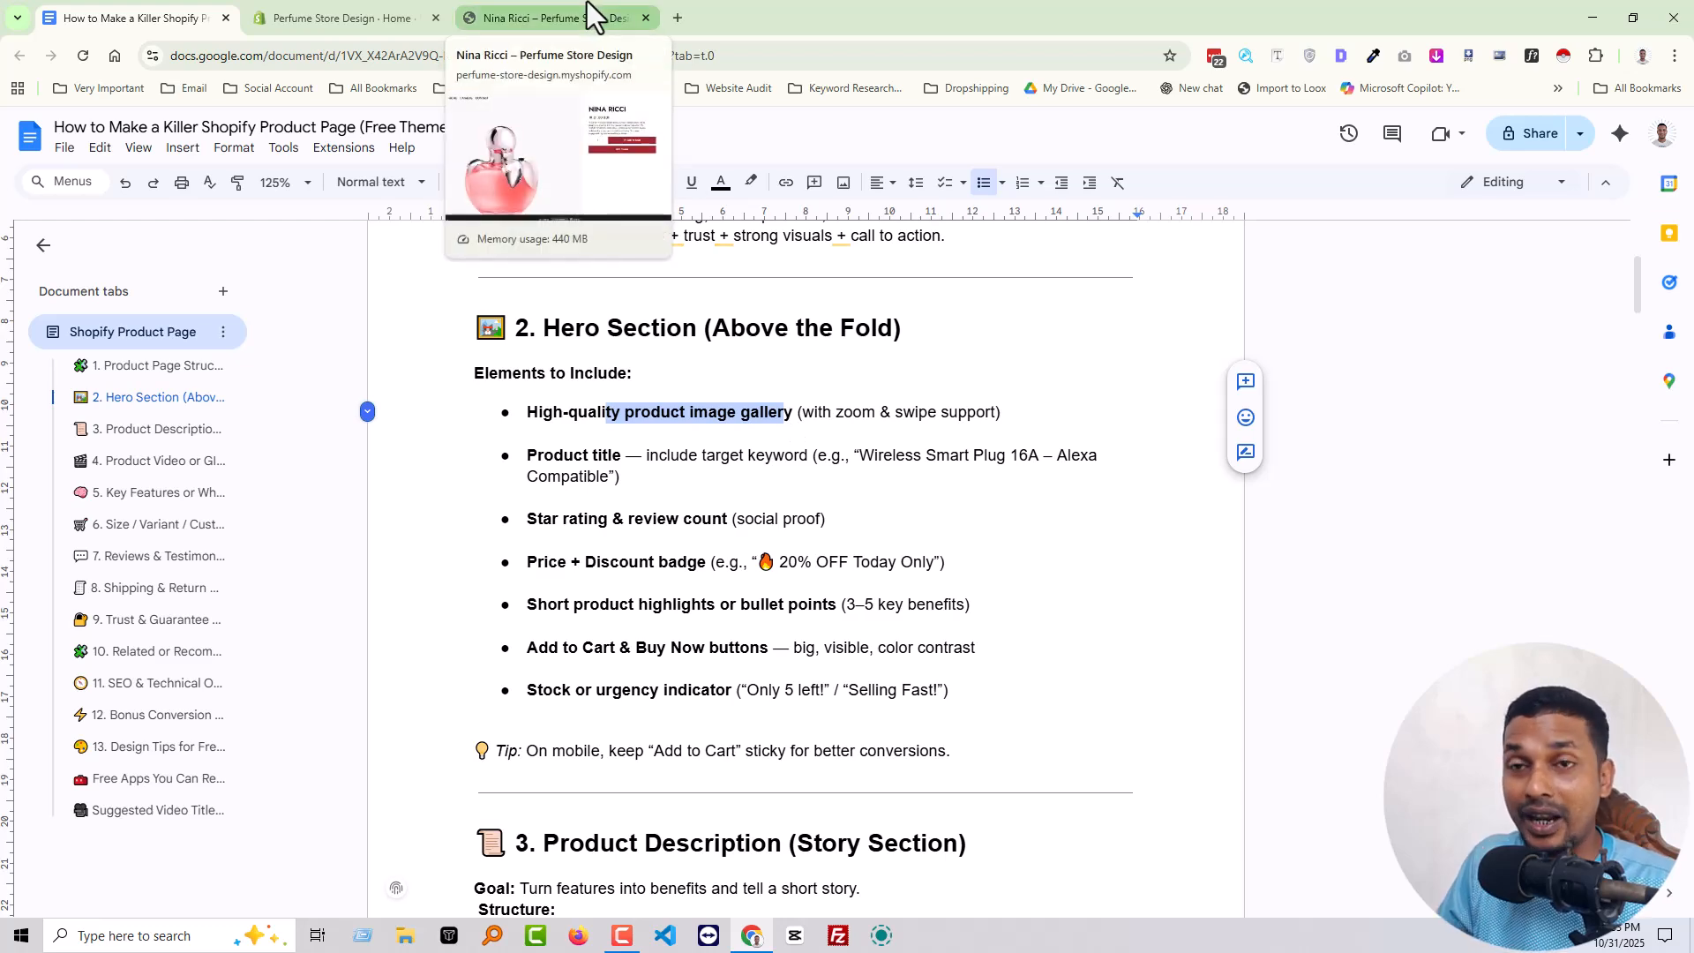
Step: Return to the Nina Ricci storefront page and compare its current layout with the outline's hero section
{"action": "left_click", "coordinate": [589, 12]}
{"action": "scroll", "coordinate": [950, 556], "scroll_direction": "down", "scroll_amount": 10}
{"action": "scroll", "coordinate": [671, 589], "scroll_direction": "down", "scroll_amount": 5}
{"action": "scroll", "coordinate": [750, 583], "scroll_direction": "up", "scroll_amount": 9}
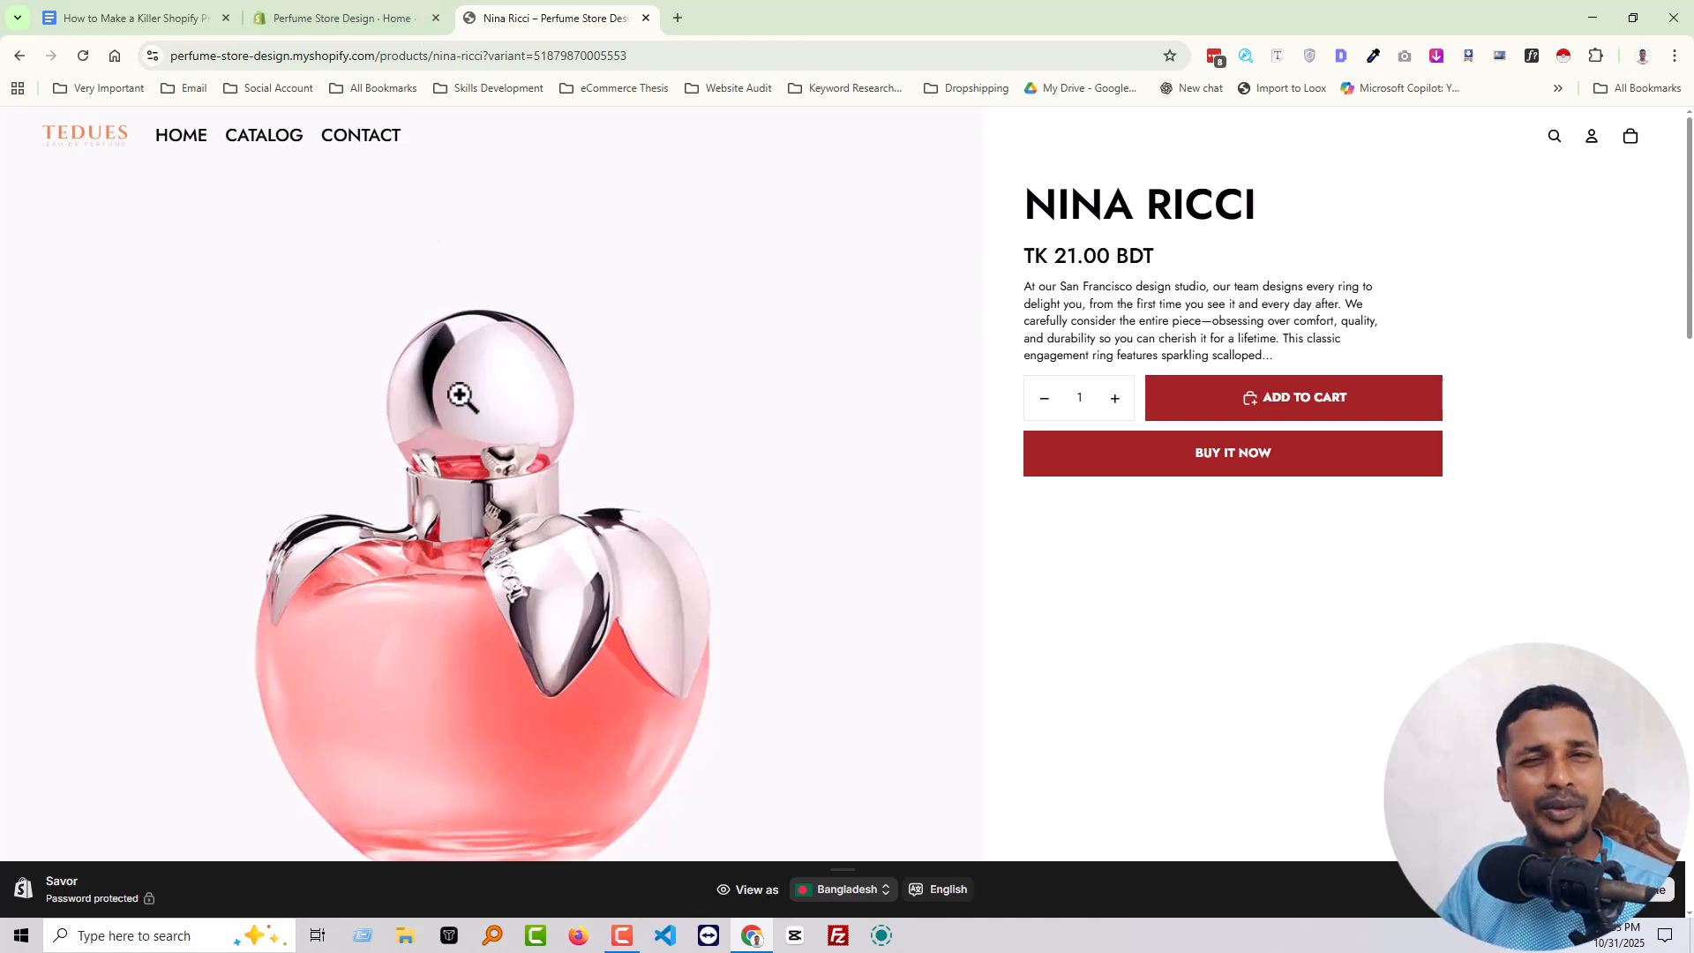
Step: In Shopify admin, open the current Savor theme for customization and switch the editor to the Default product template
{"action": "left_click", "coordinate": [337, 18]}
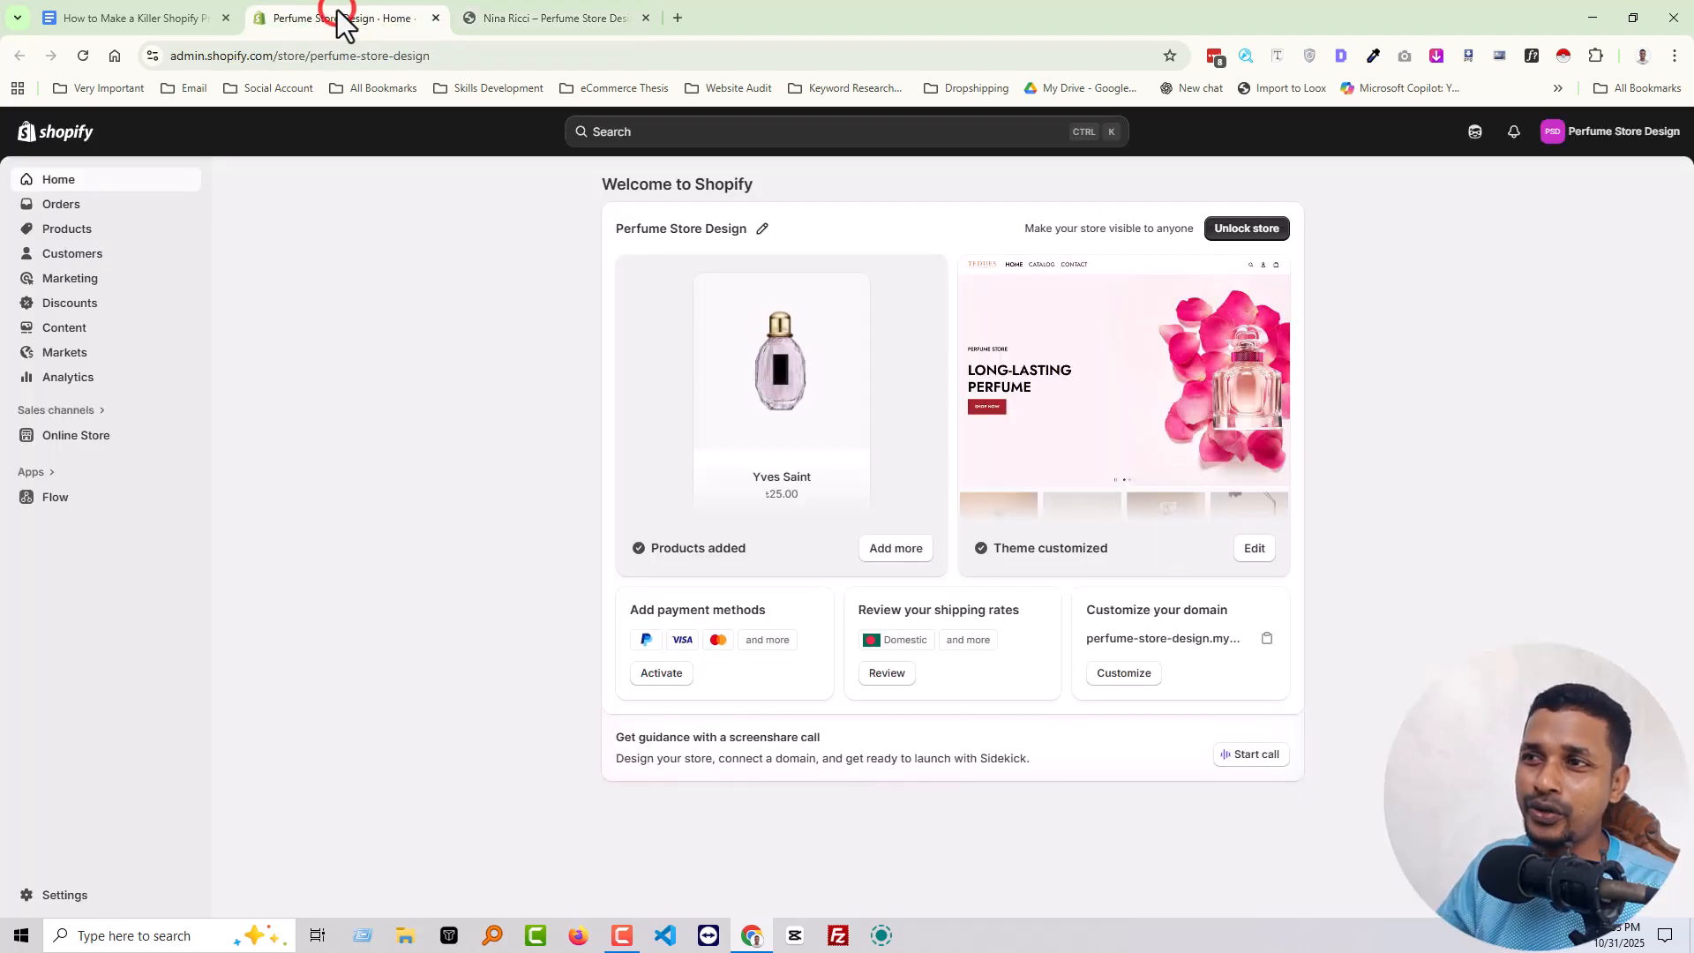
{"action": "left_click", "coordinate": [97, 454]}
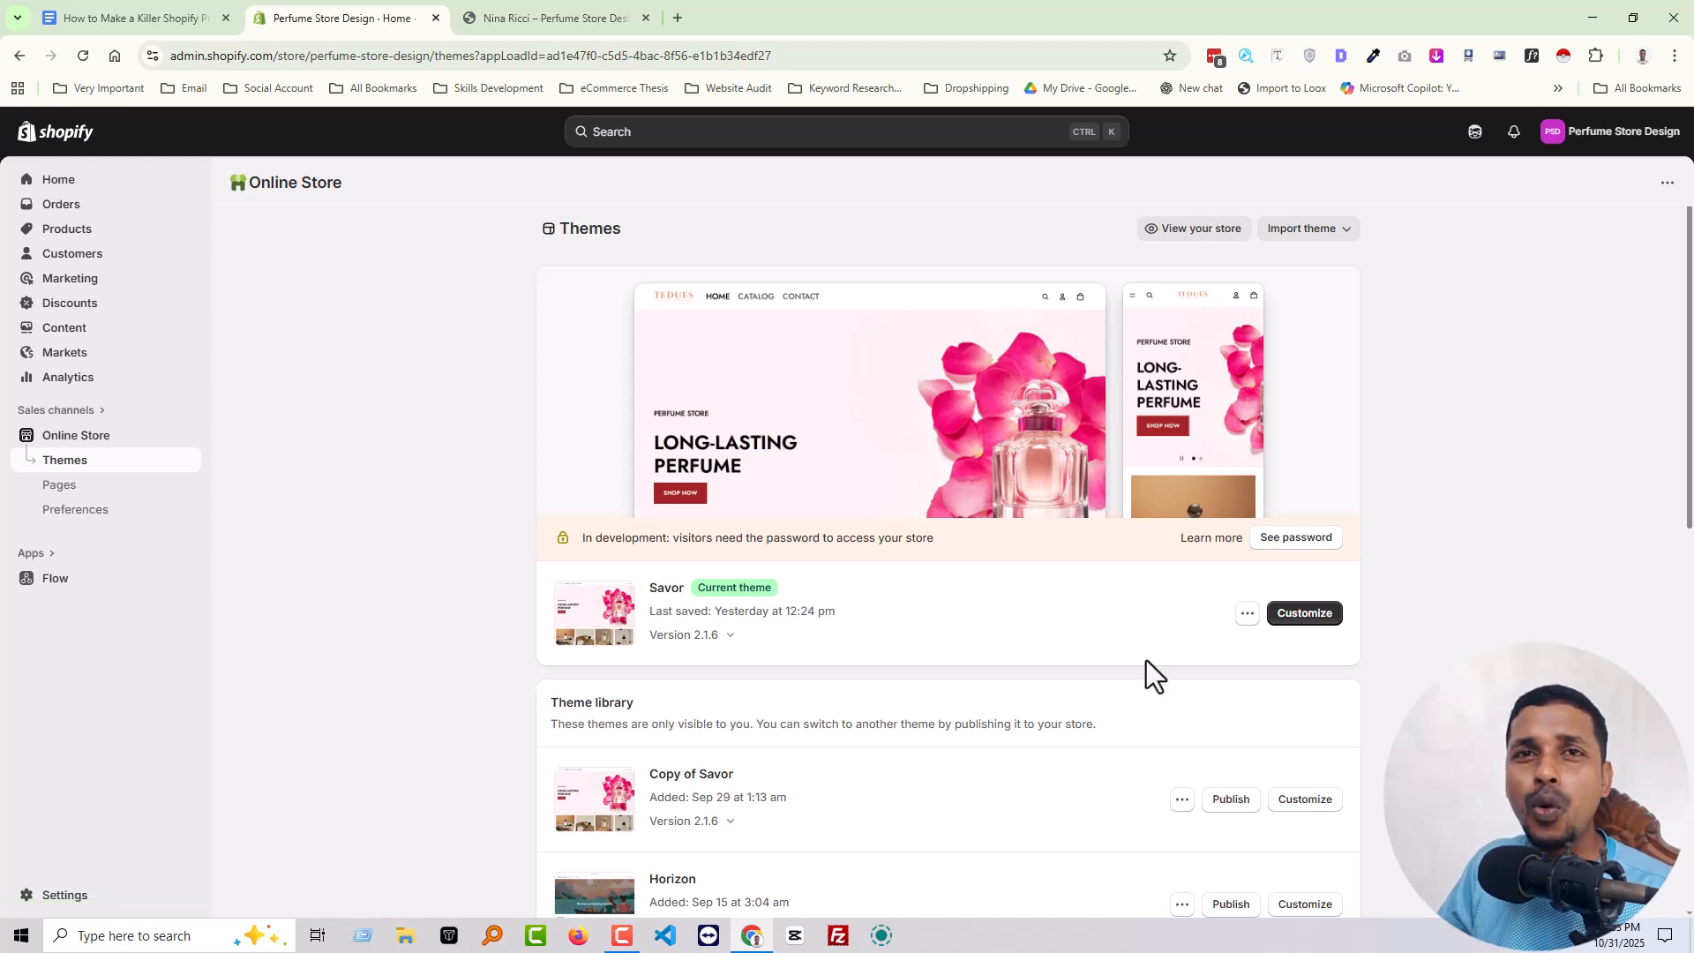
{"action": "left_click", "coordinate": [1320, 615]}
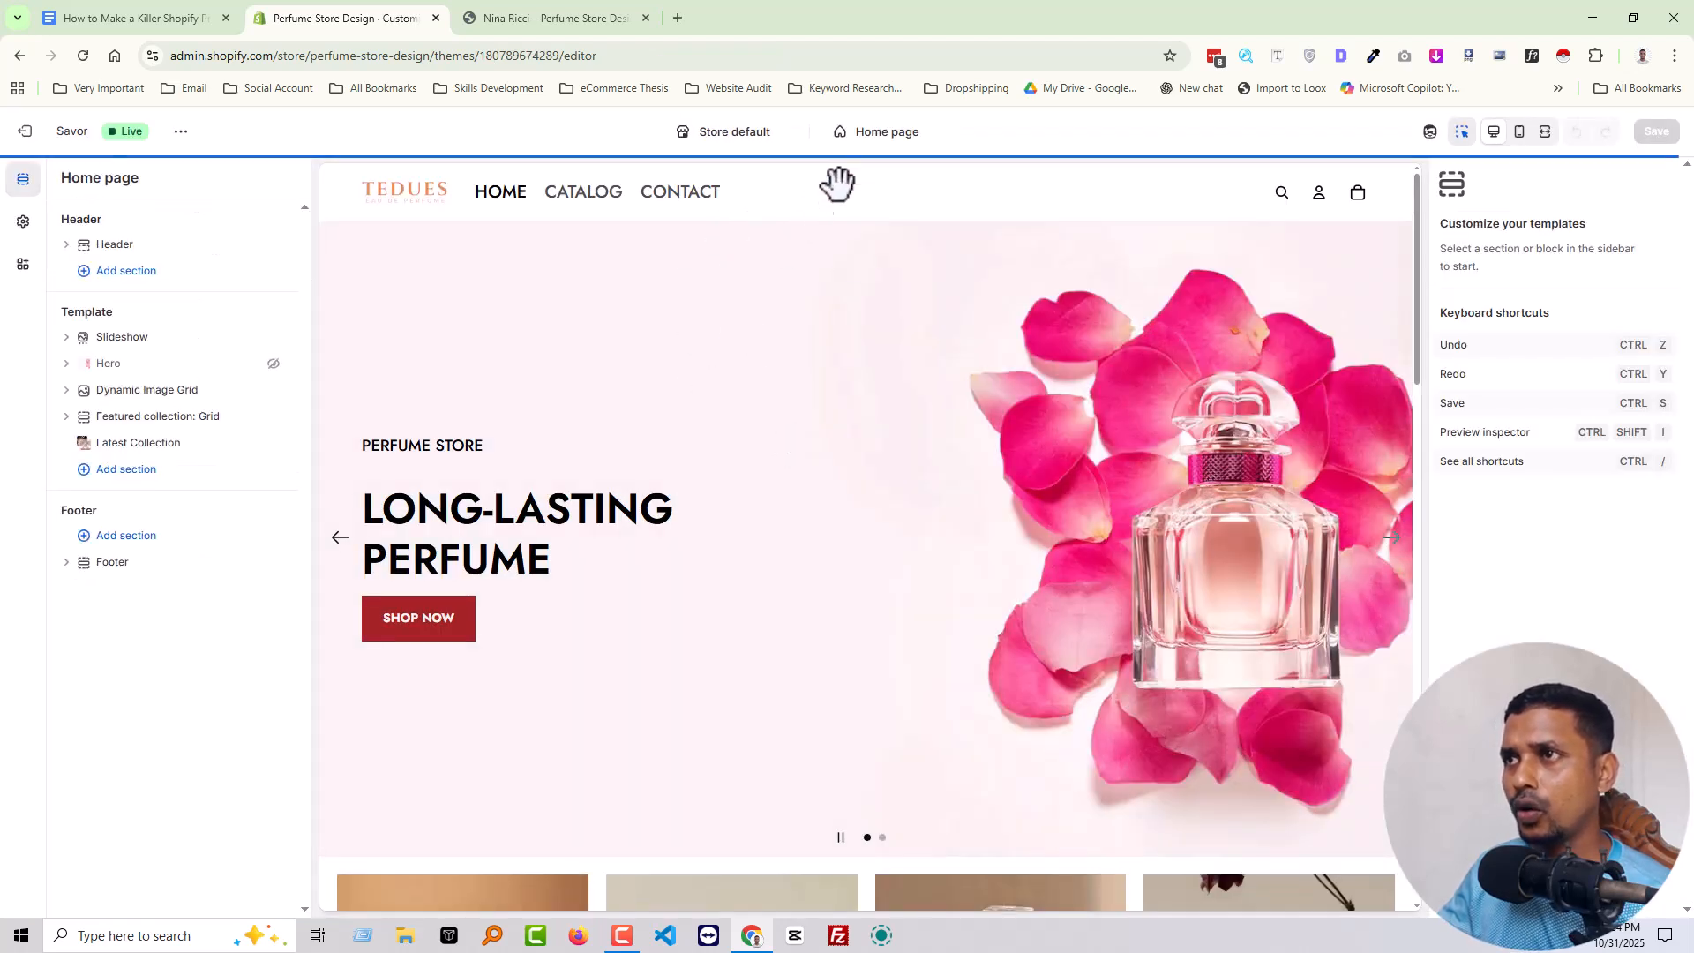
{"action": "left_click", "coordinate": [929, 132]}
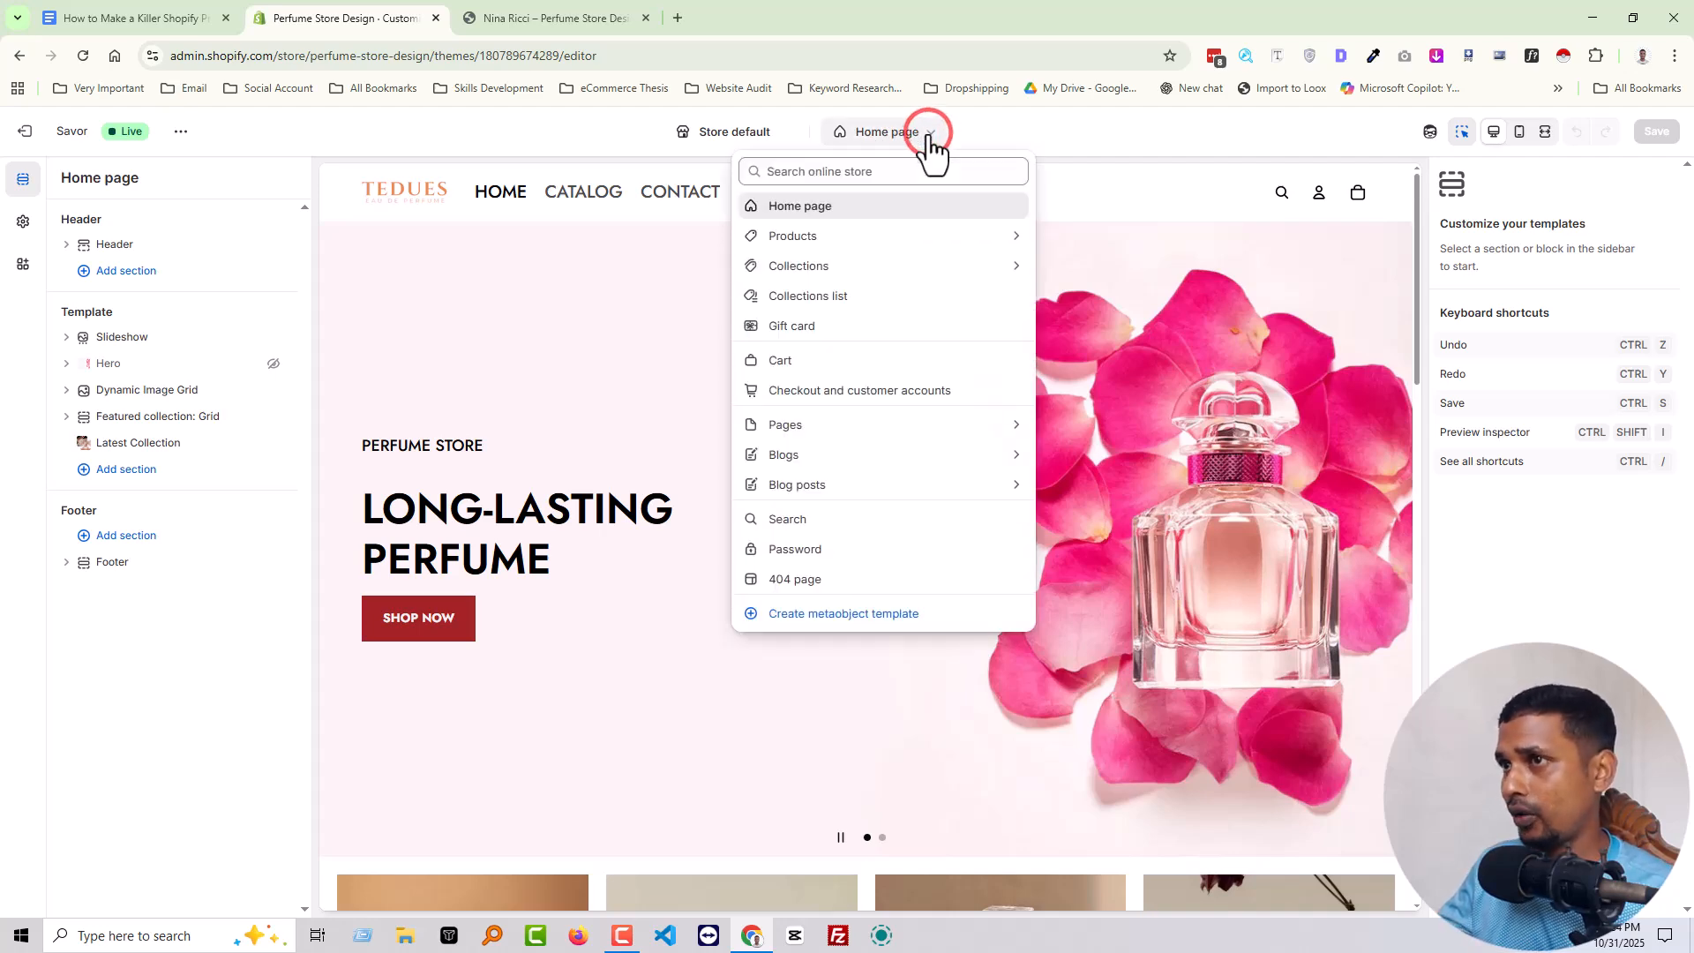
{"action": "left_click", "coordinate": [860, 233]}
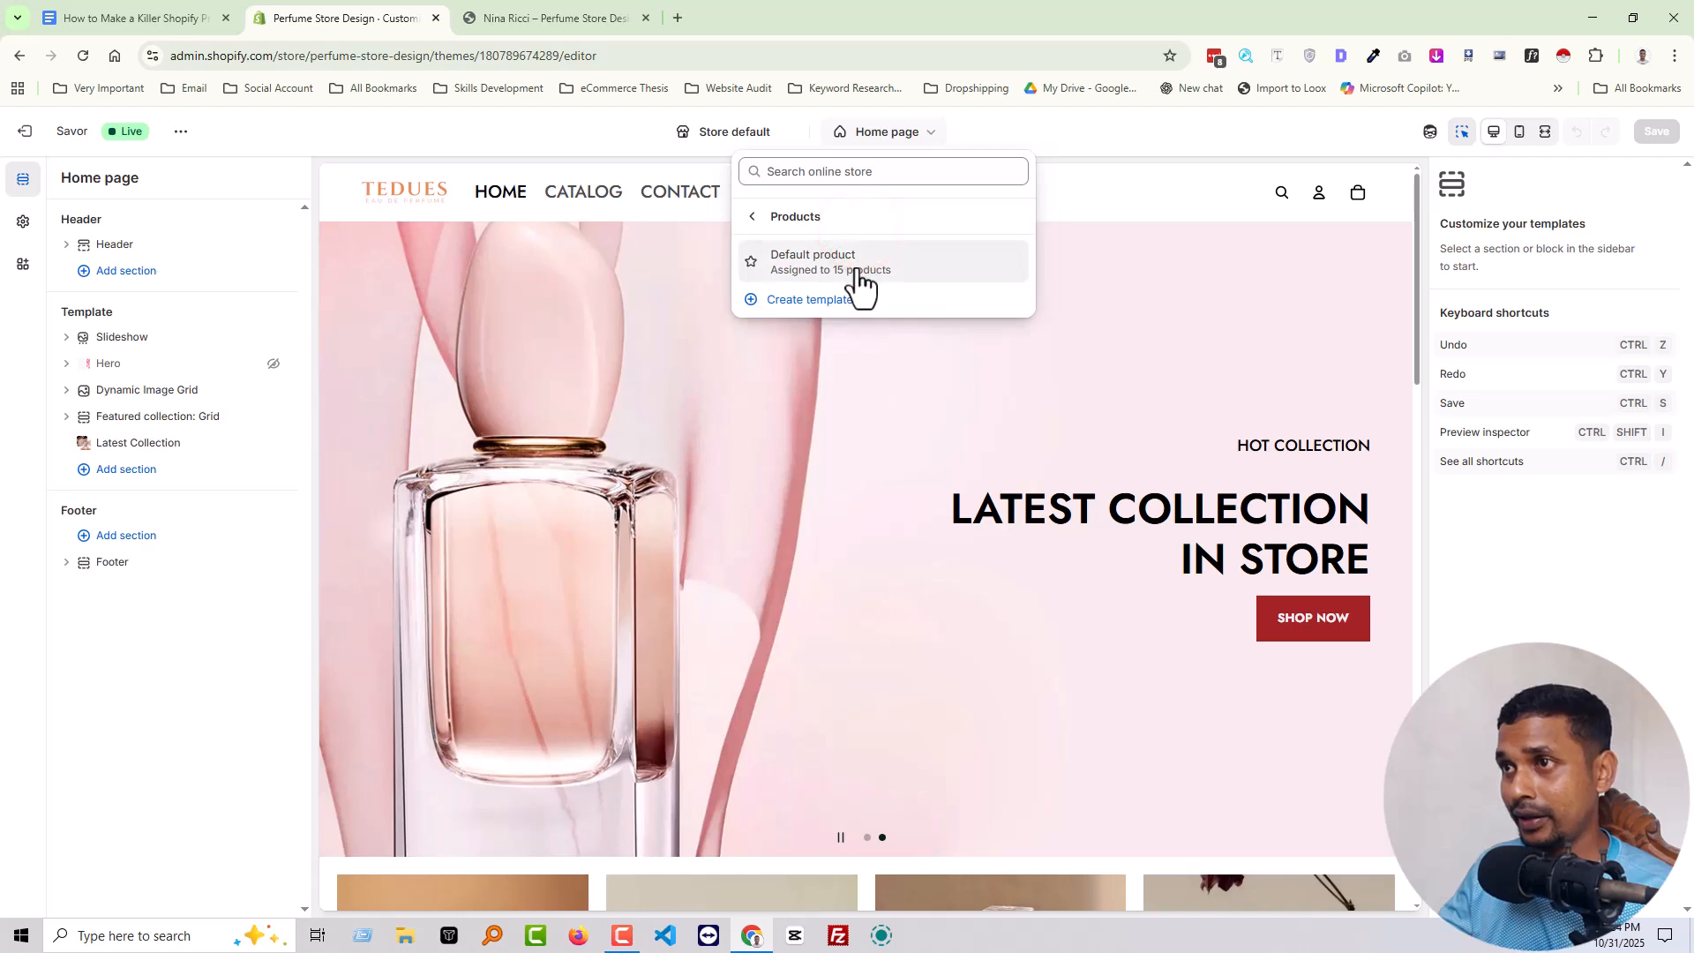
{"action": "left_click", "coordinate": [856, 264]}
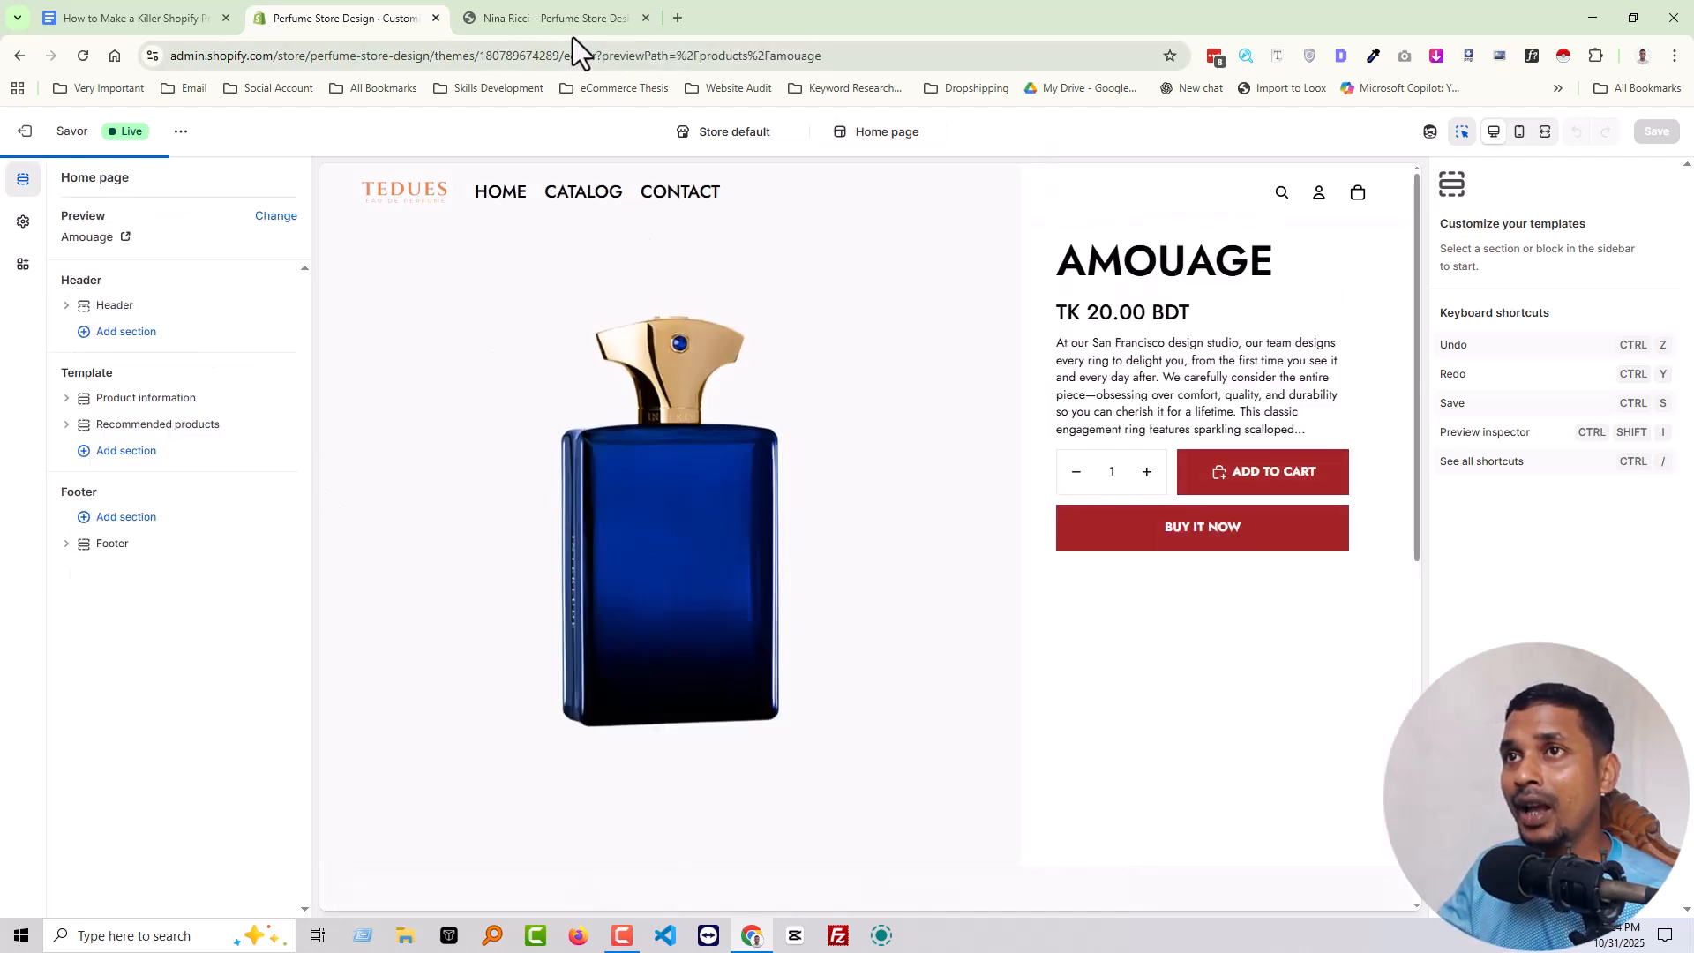
Step: Go back to the Google Docs outline and reread the high-quality product image gallery requirement in the Hero Section
{"action": "left_click", "coordinate": [102, 20]}
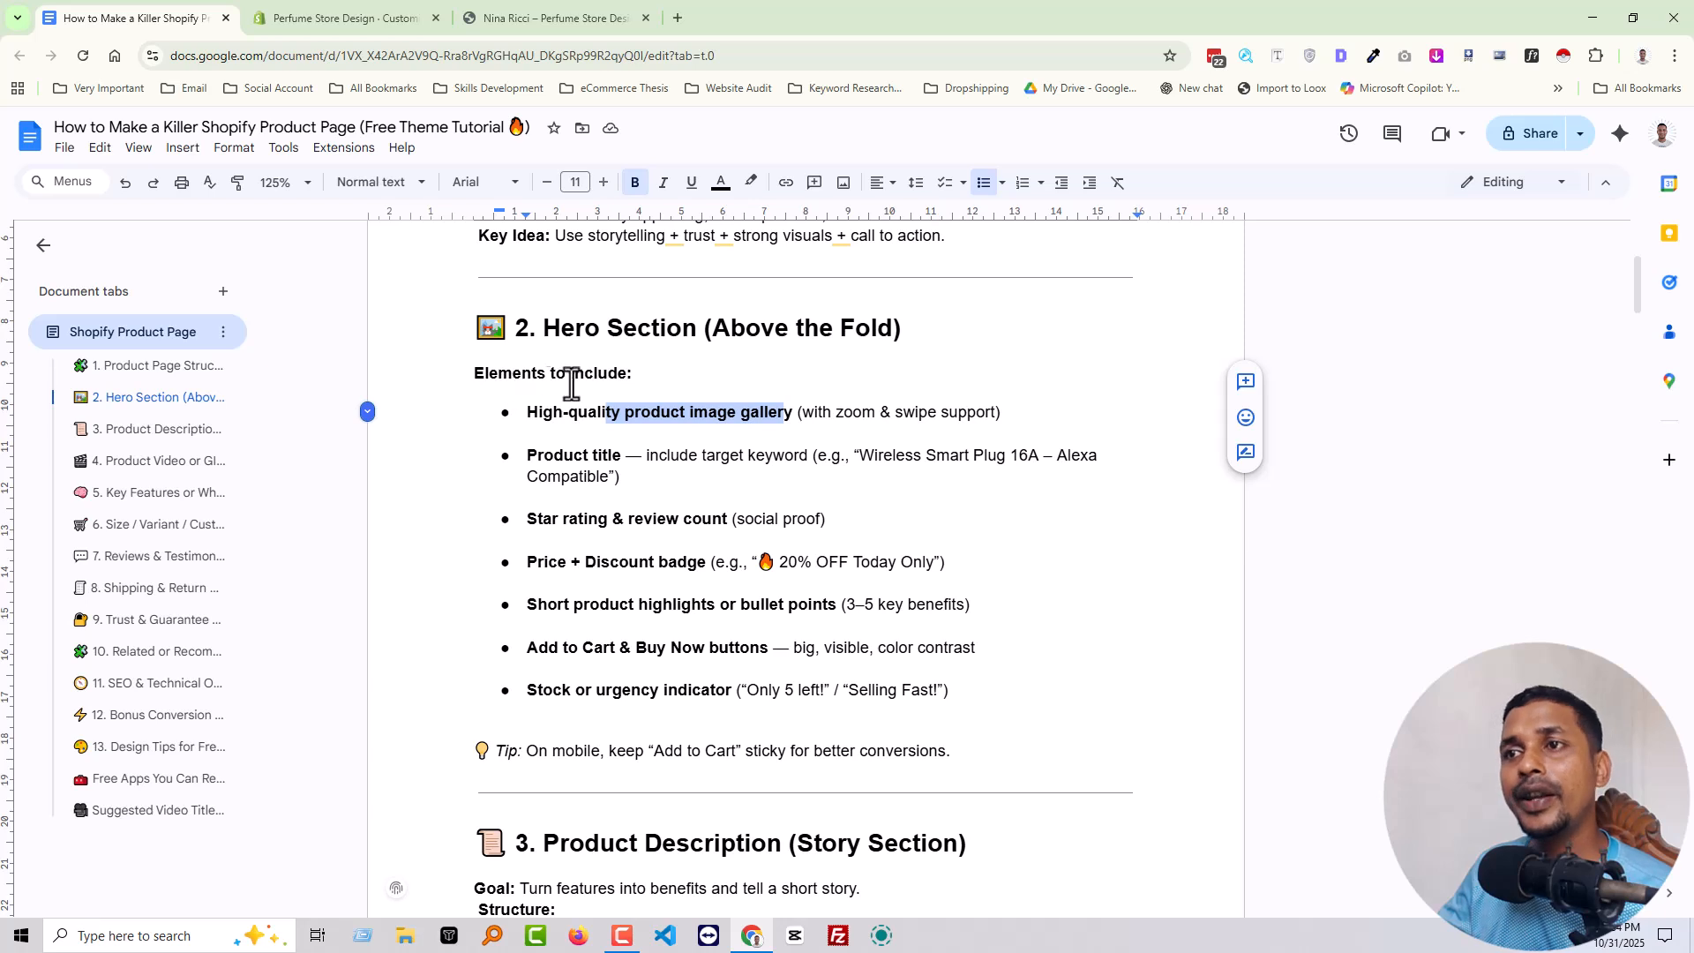
{"action": "left_click_drag", "start_coordinate": [597, 414], "coordinate": [786, 421]}
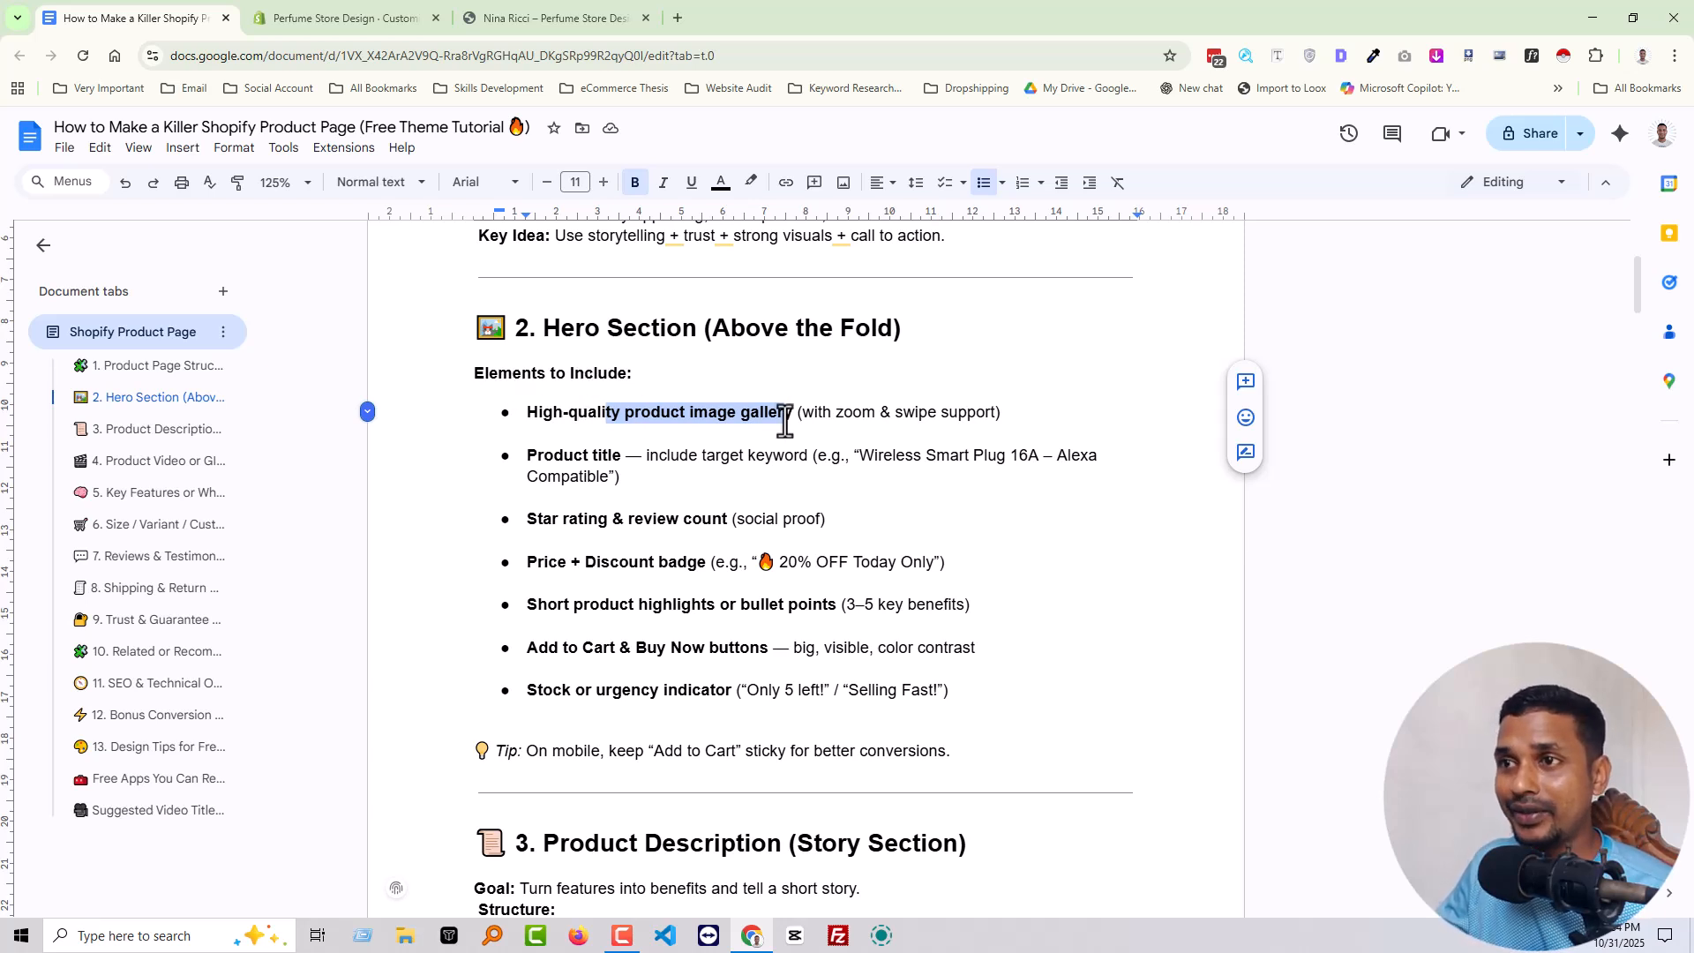
Step: In the theme editor, set the Product media block of Product information to the Carousel type and save the template
{"action": "left_click", "coordinate": [784, 422]}
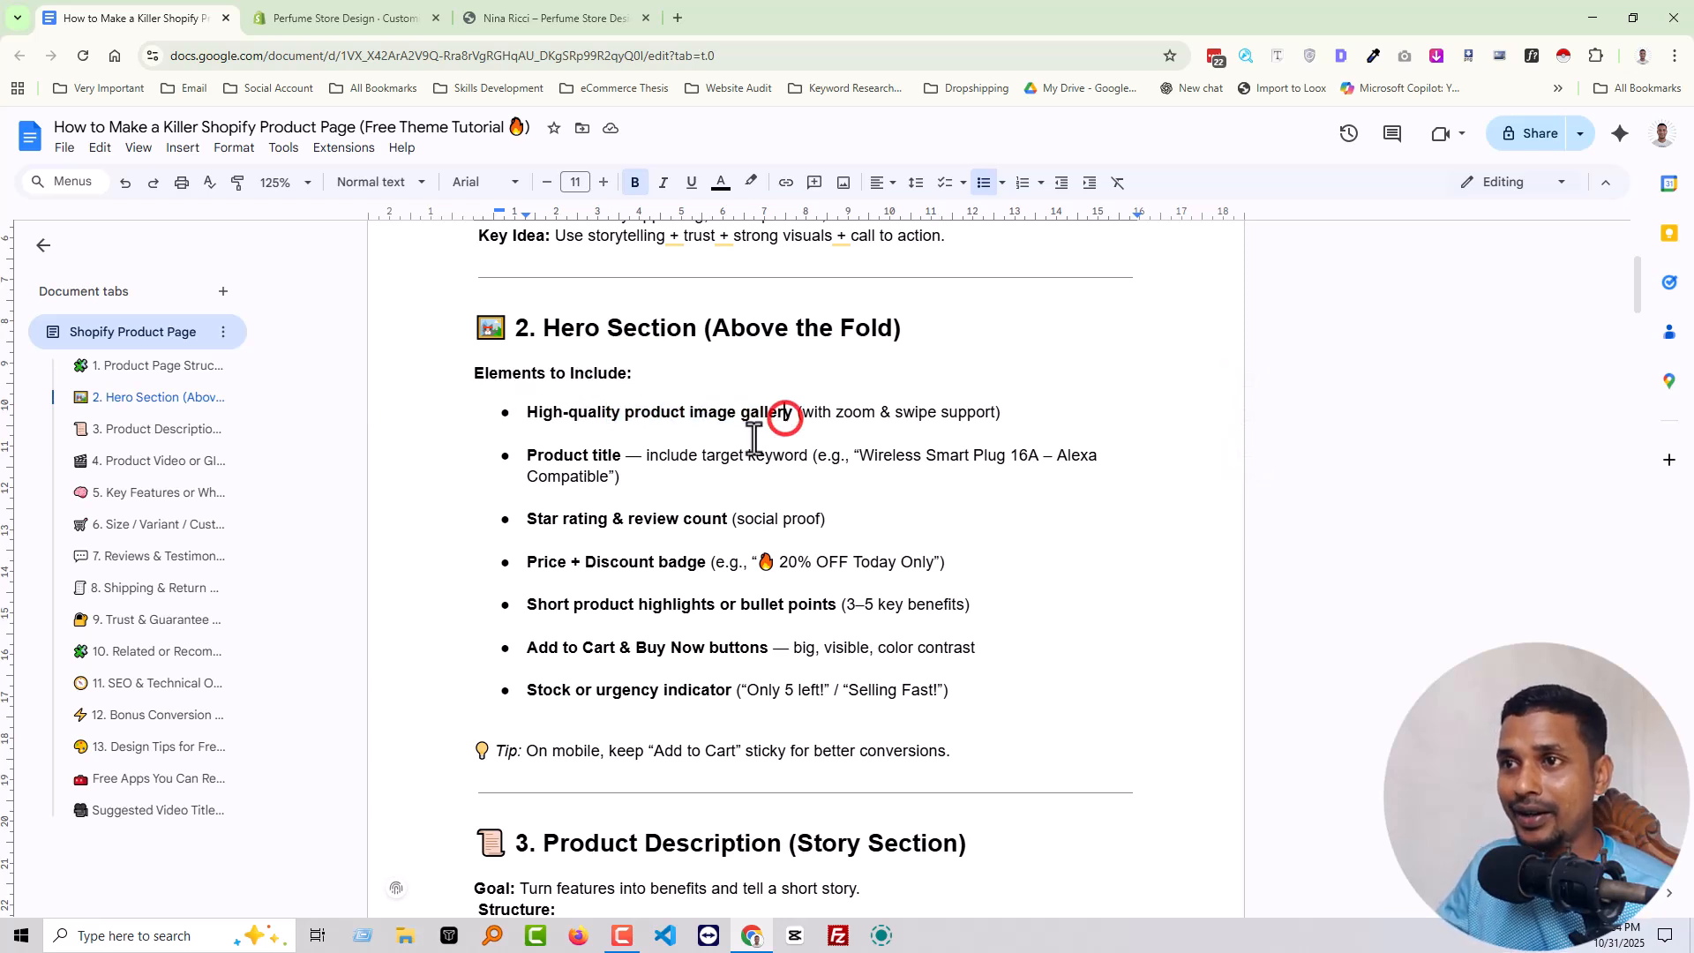
{"action": "left_click", "coordinate": [371, 13]}
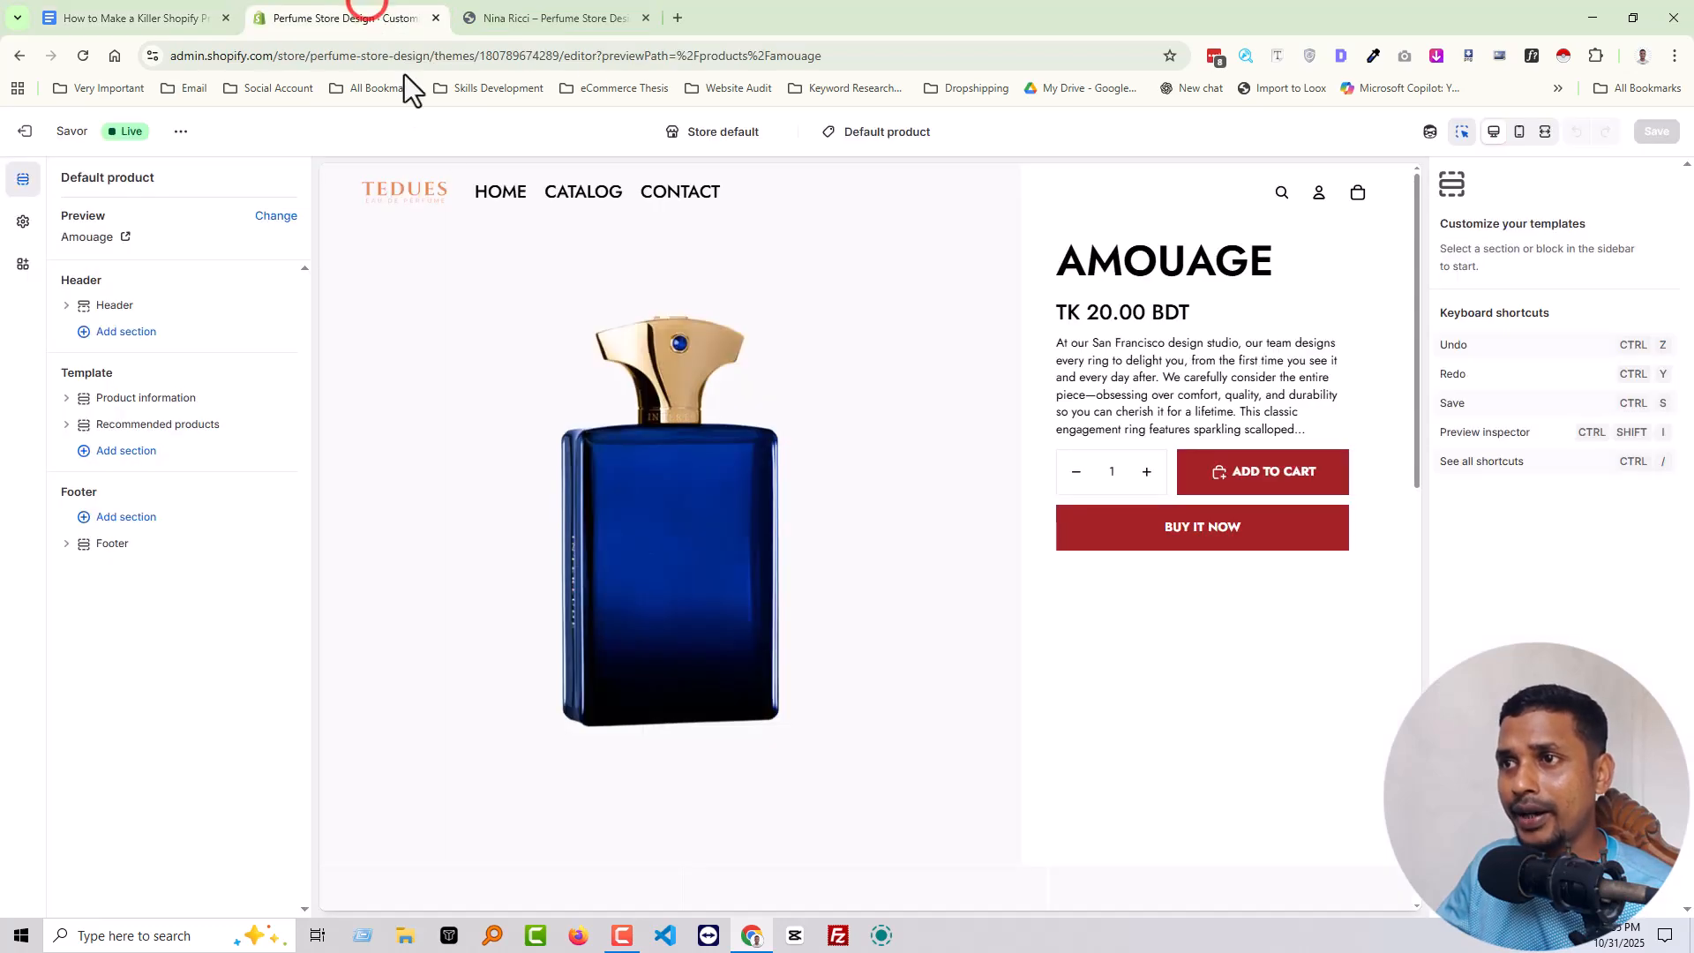
{"action": "left_click", "coordinate": [147, 397]}
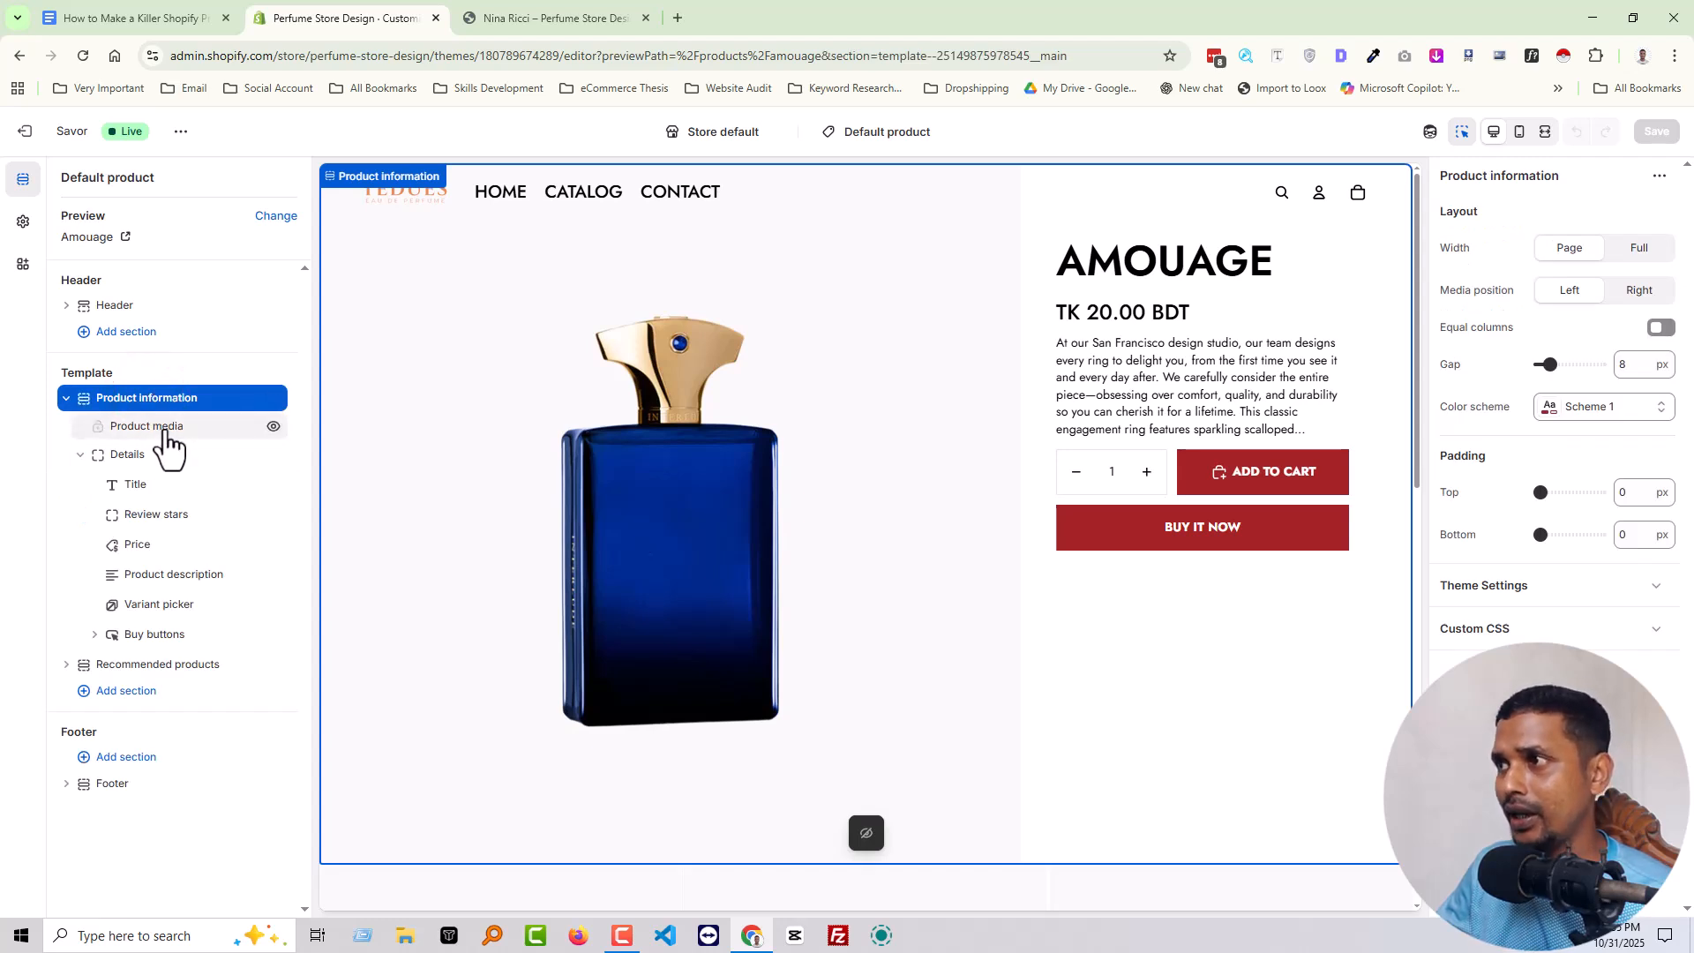
{"action": "left_click", "coordinate": [164, 433]}
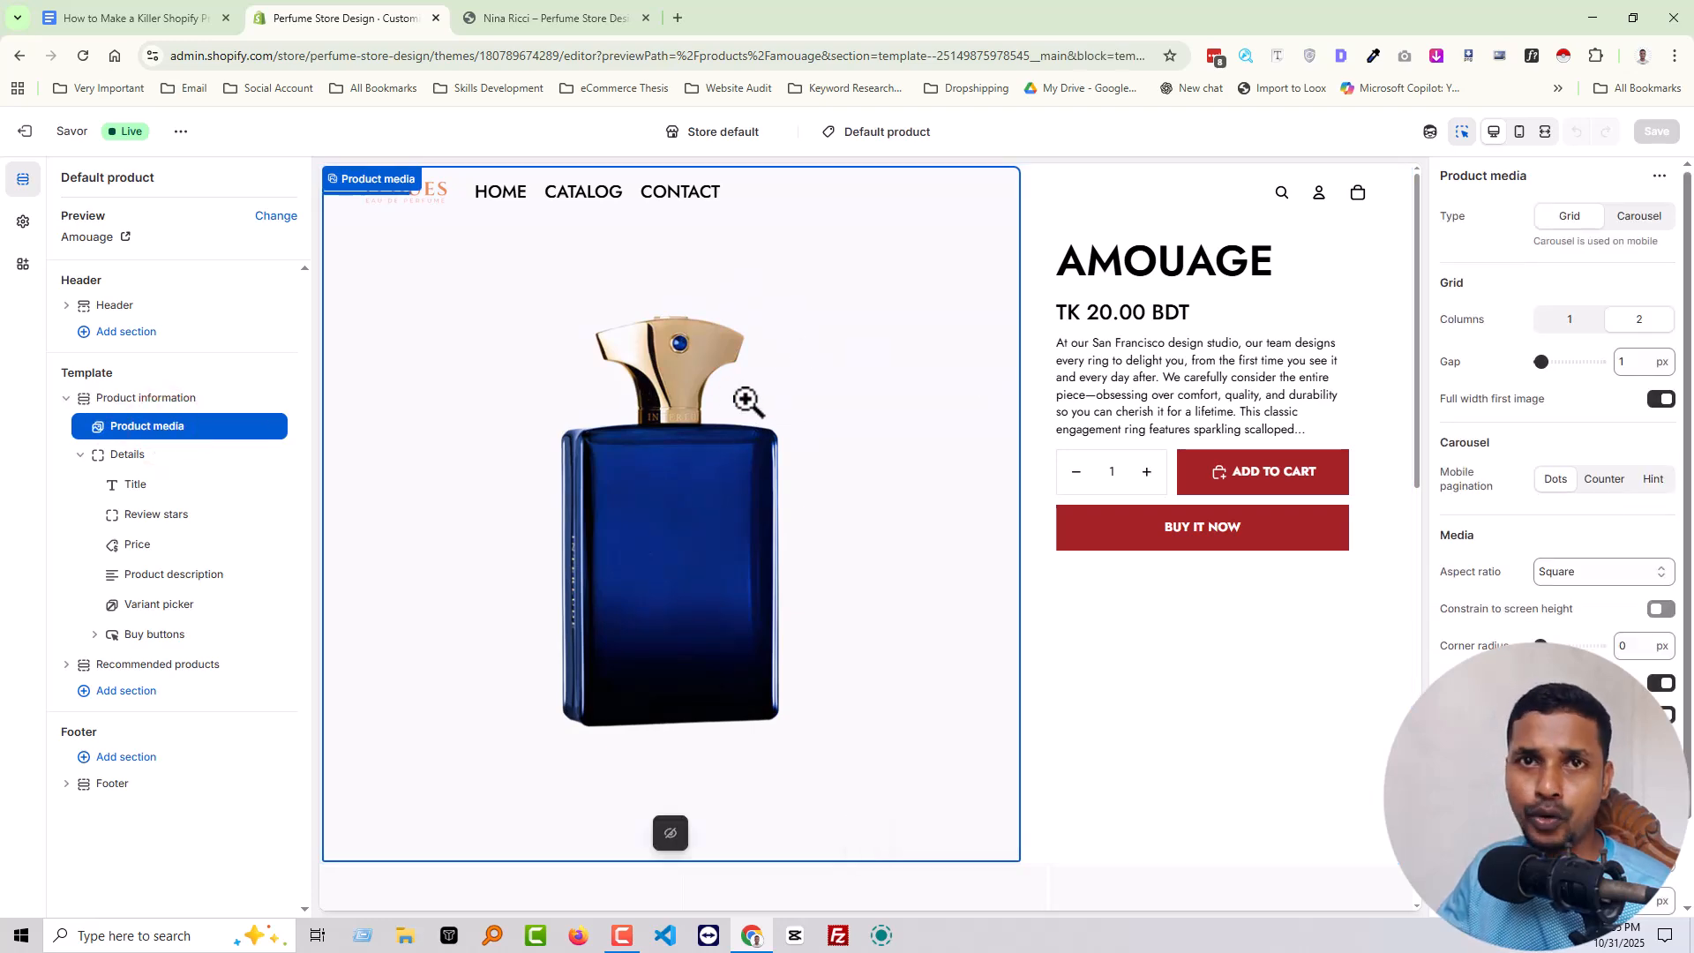
{"action": "scroll", "coordinate": [775, 474], "scroll_direction": "down", "scroll_amount": 6}
{"action": "scroll", "coordinate": [774, 476], "scroll_direction": "up", "scroll_amount": 6}
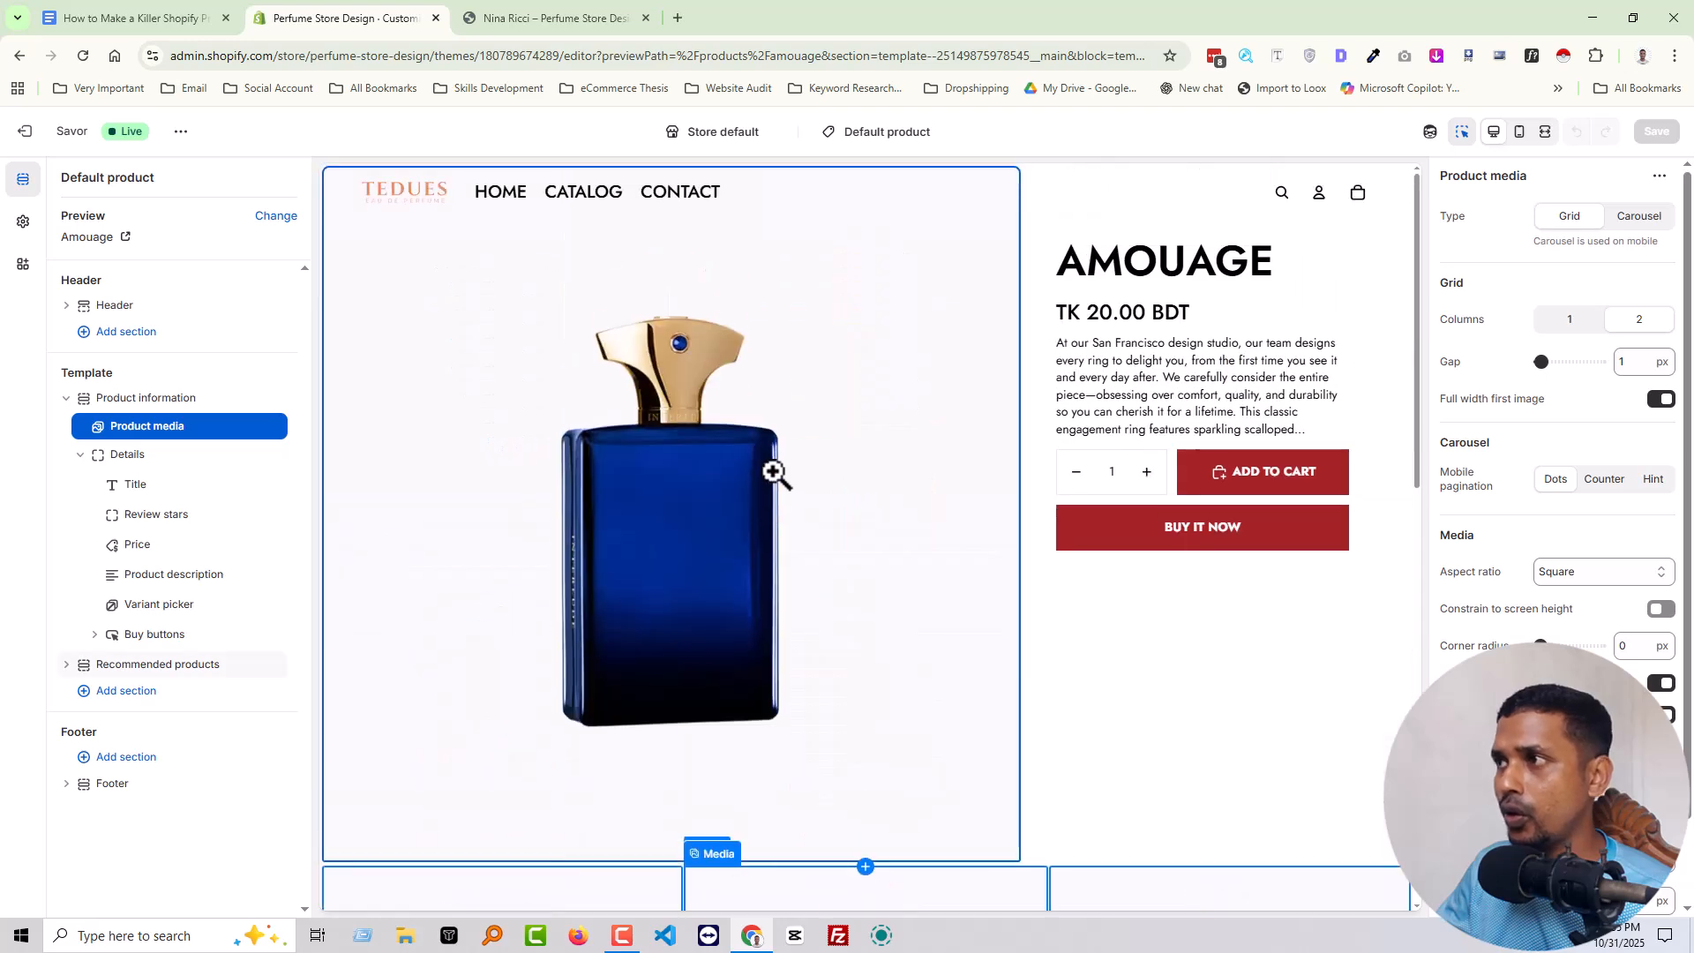
{"action": "left_click", "coordinate": [1641, 216]}
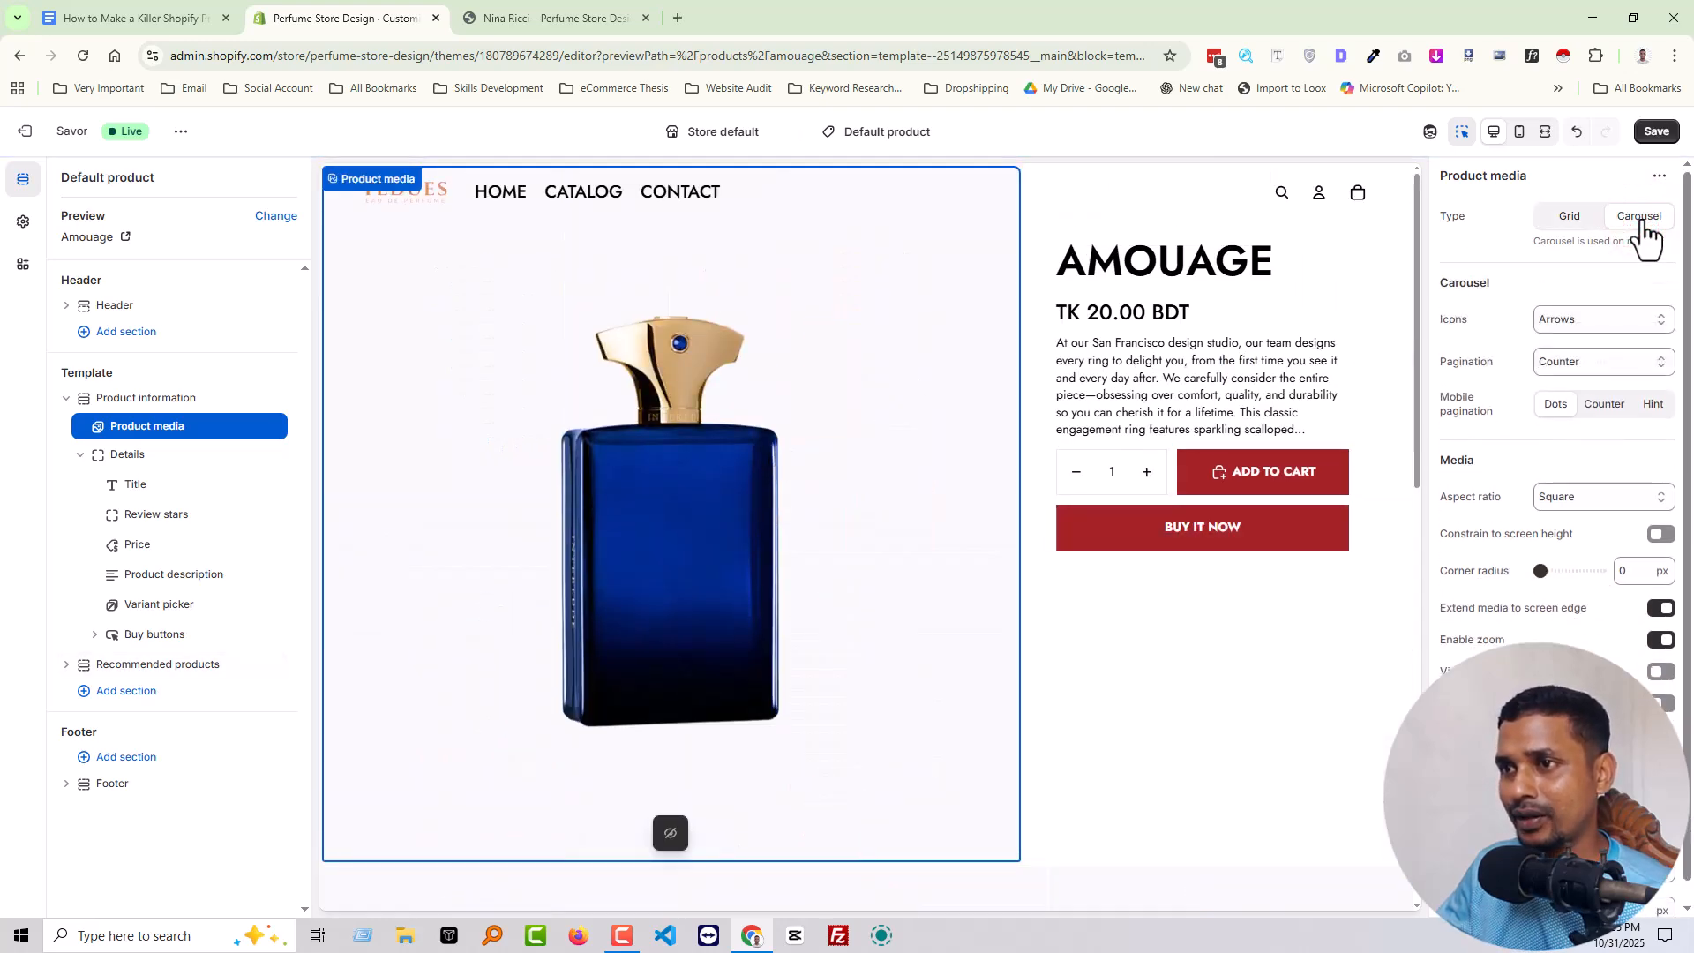
{"action": "left_click", "coordinate": [1655, 134]}
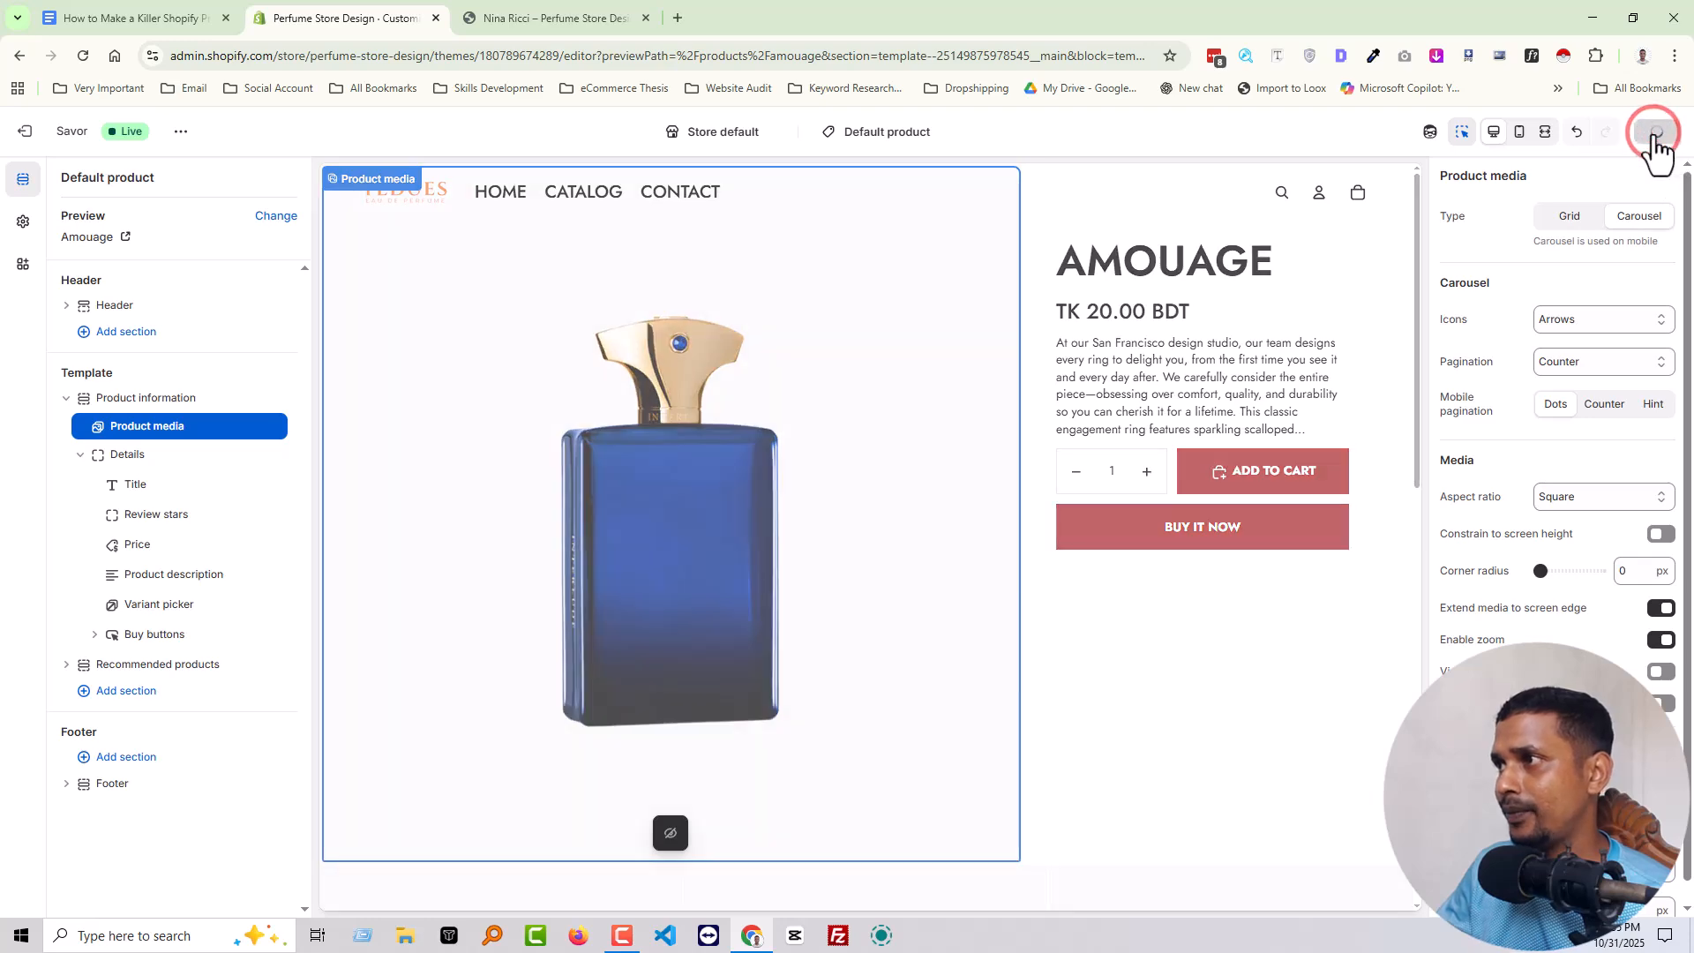
Step: Check the image gallery on the Nina Ricci storefront page, opening the zoomed view and viewing its second and third images
{"action": "left_click", "coordinate": [532, 22]}
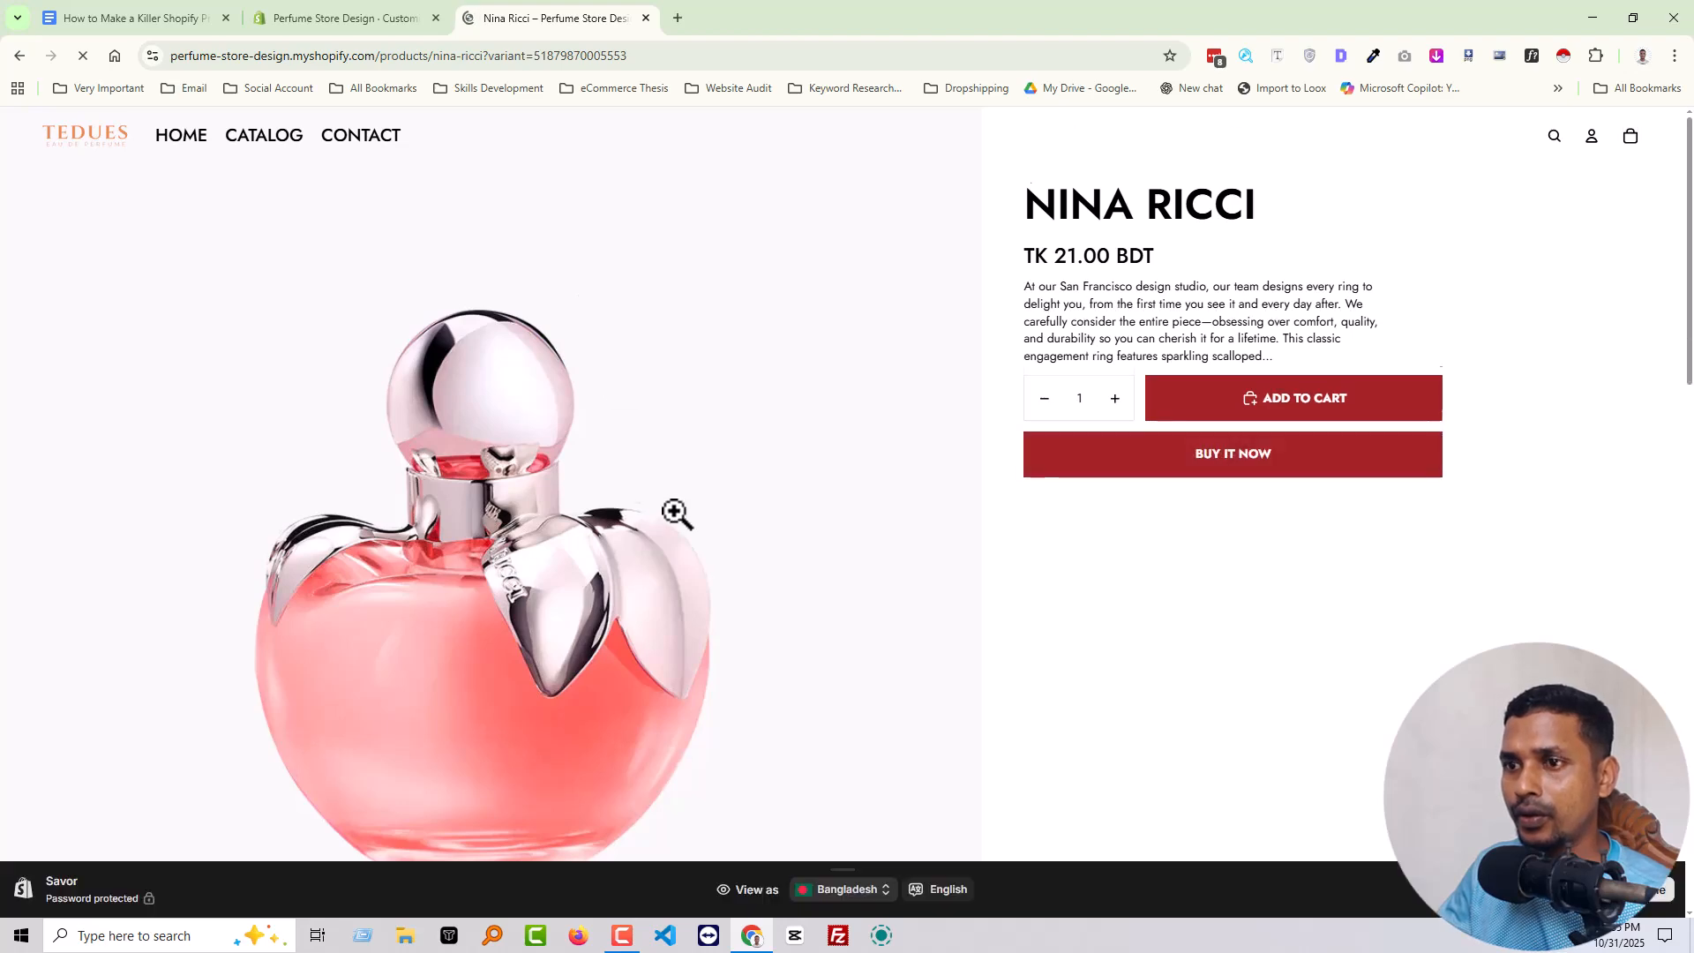
{"action": "scroll", "coordinate": [676, 510], "scroll_direction": "down", "scroll_amount": 5}
{"action": "scroll", "coordinate": [675, 512], "scroll_direction": "down", "scroll_amount": 2}
{"action": "scroll", "coordinate": [674, 514], "scroll_direction": "up", "scroll_amount": 6}
{"action": "scroll", "coordinate": [669, 519], "scroll_direction": "down", "scroll_amount": 2}
{"action": "scroll", "coordinate": [482, 703], "scroll_direction": "up", "scroll_amount": 1}
{"action": "scroll", "coordinate": [1260, 587], "scroll_direction": "up", "scroll_amount": 1}
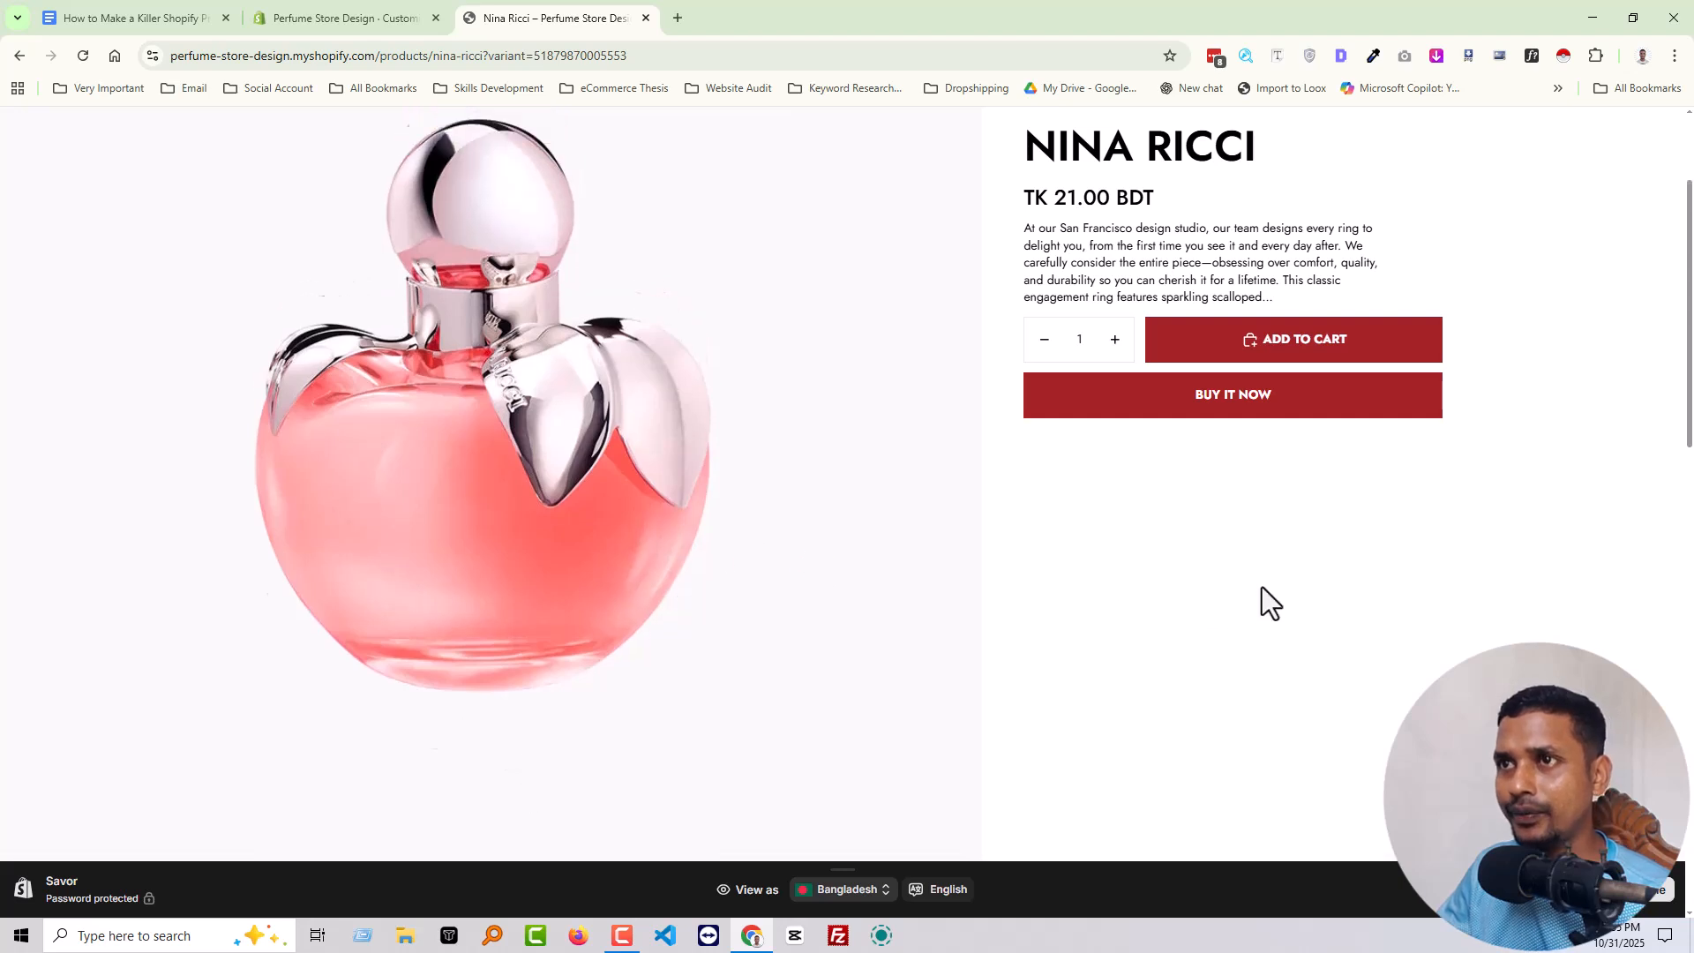
{"action": "left_click", "coordinate": [616, 474]}
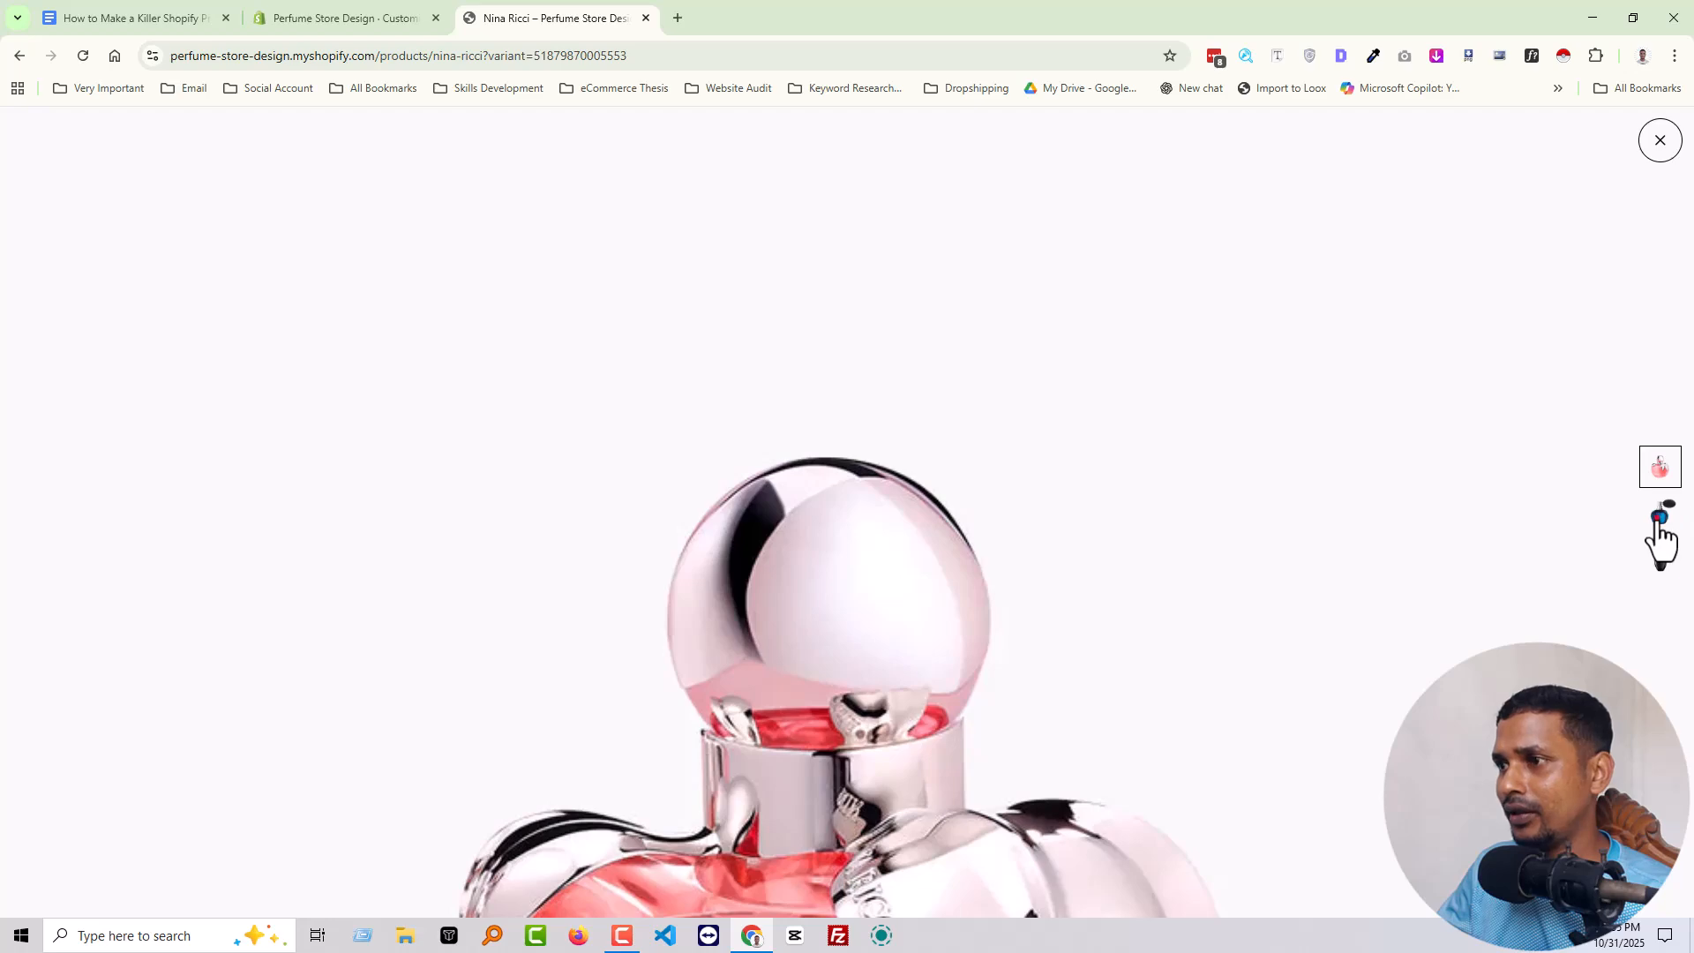
{"action": "left_click", "coordinate": [1659, 522]}
{"action": "left_click", "coordinate": [1657, 567]}
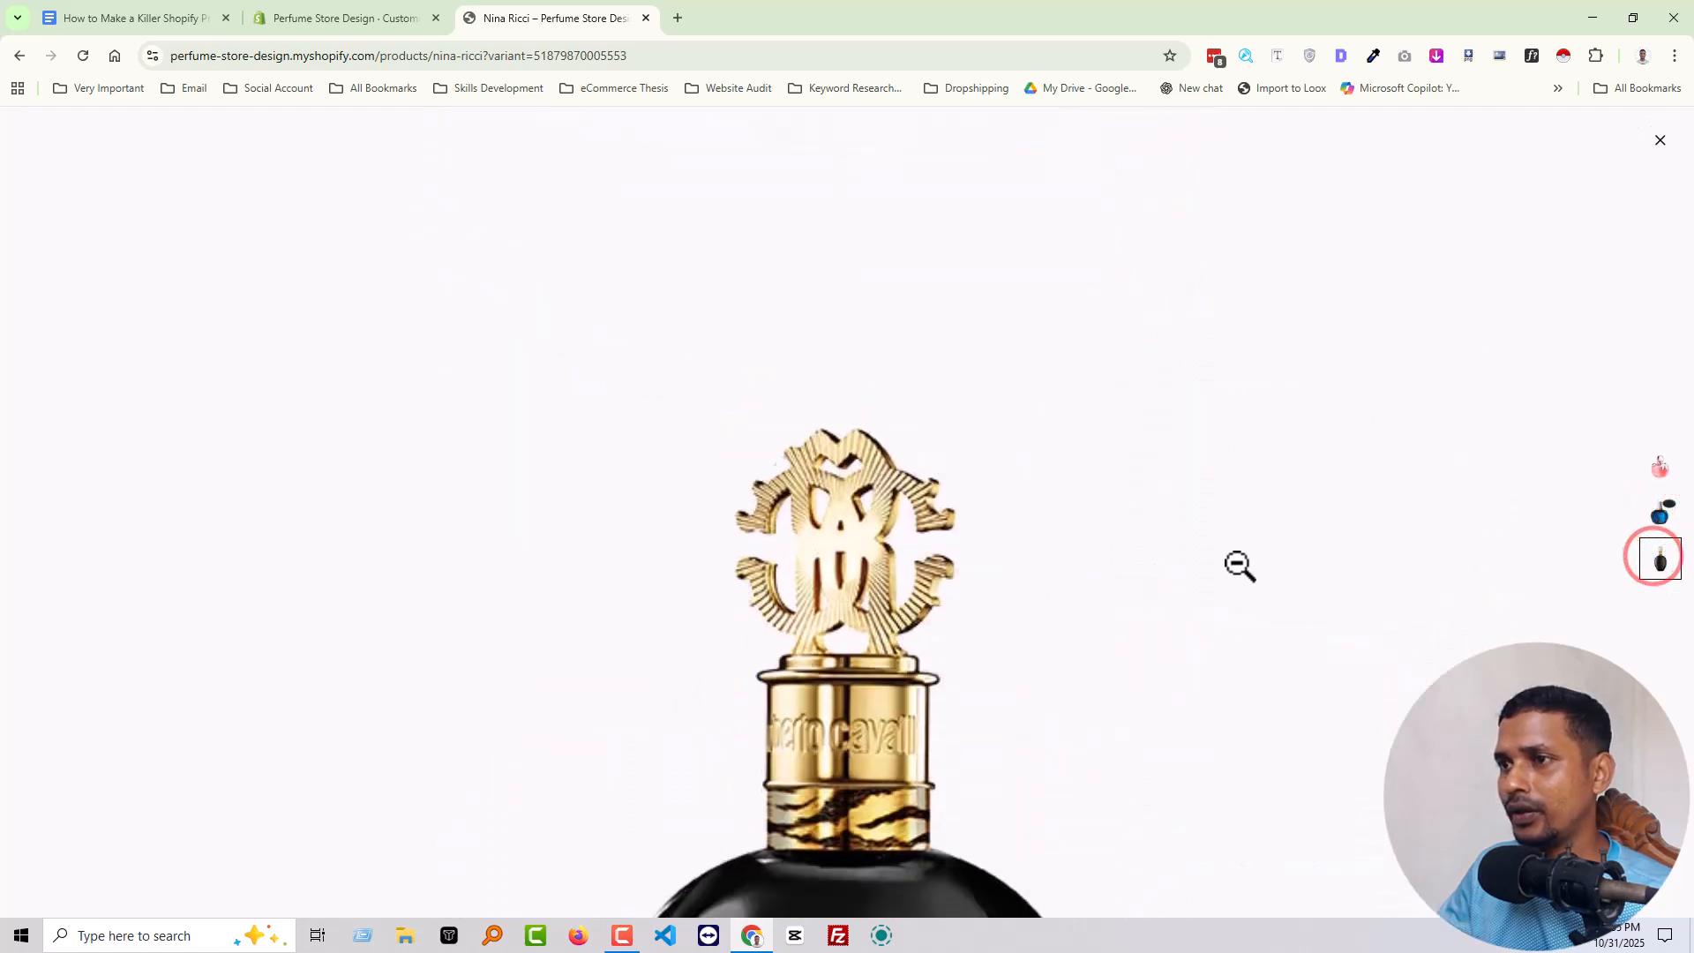
Step: Back in the theme editor, review the Product media aspect ratio options and turn on Constrain to screen height
{"action": "left_click", "coordinate": [342, 19]}
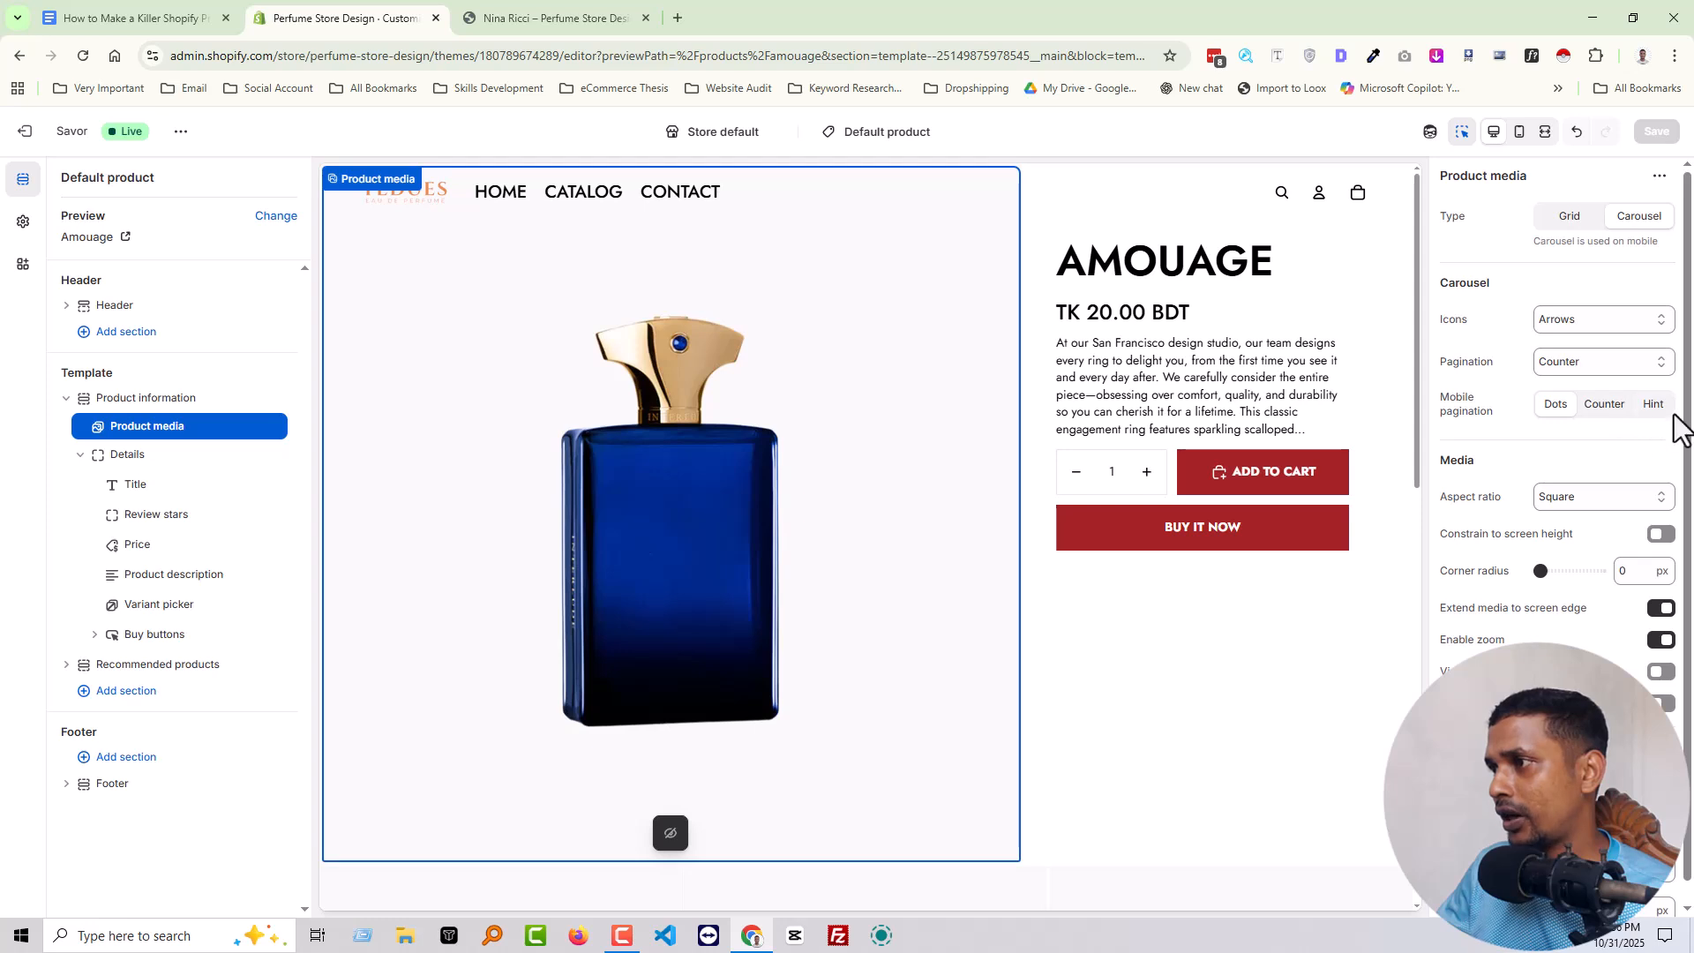
{"action": "left_click", "coordinate": [1611, 501]}
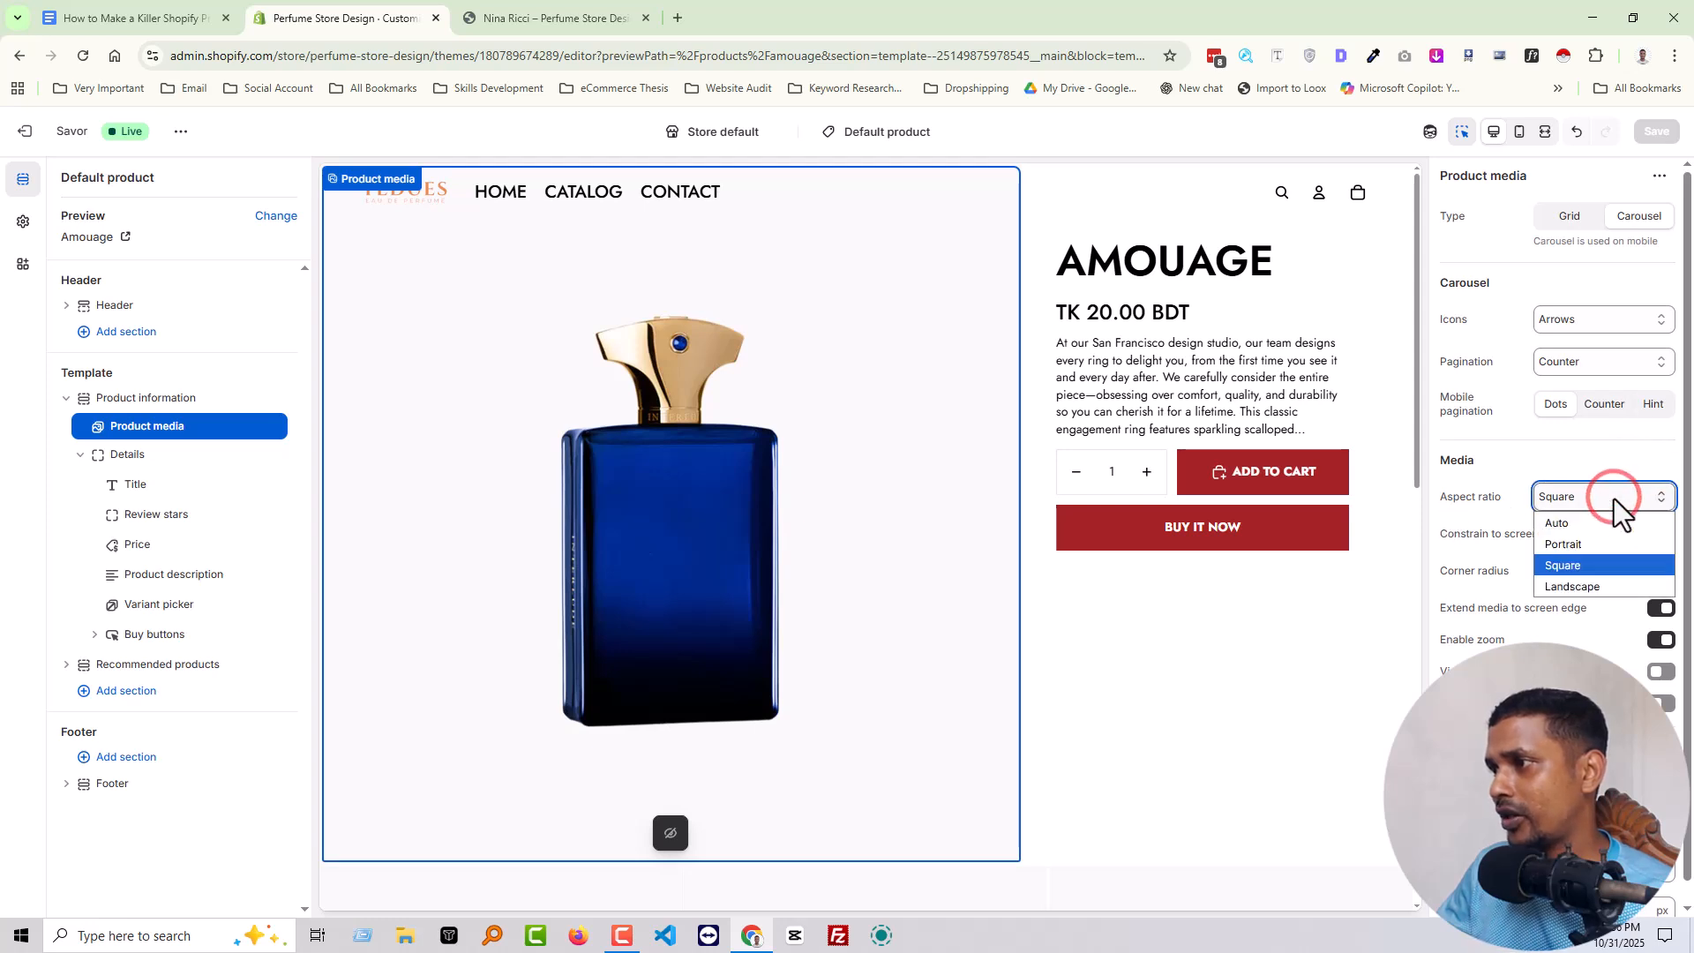
{"action": "left_click", "coordinate": [1614, 497]}
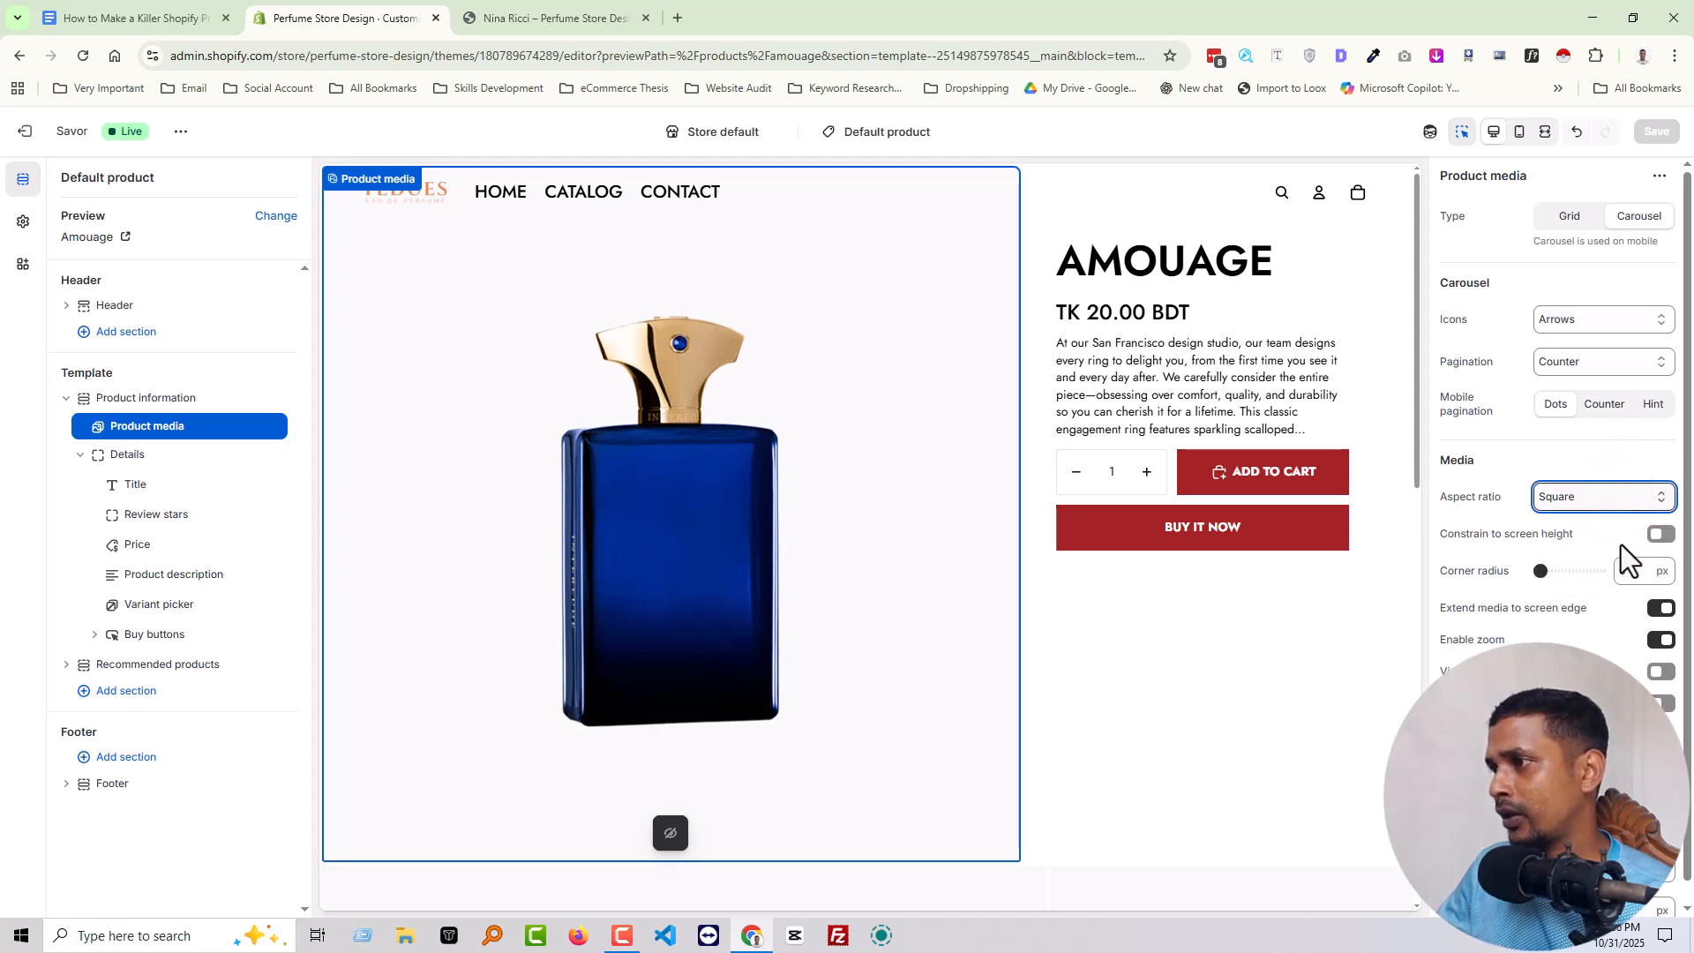
{"action": "left_click", "coordinate": [1666, 534]}
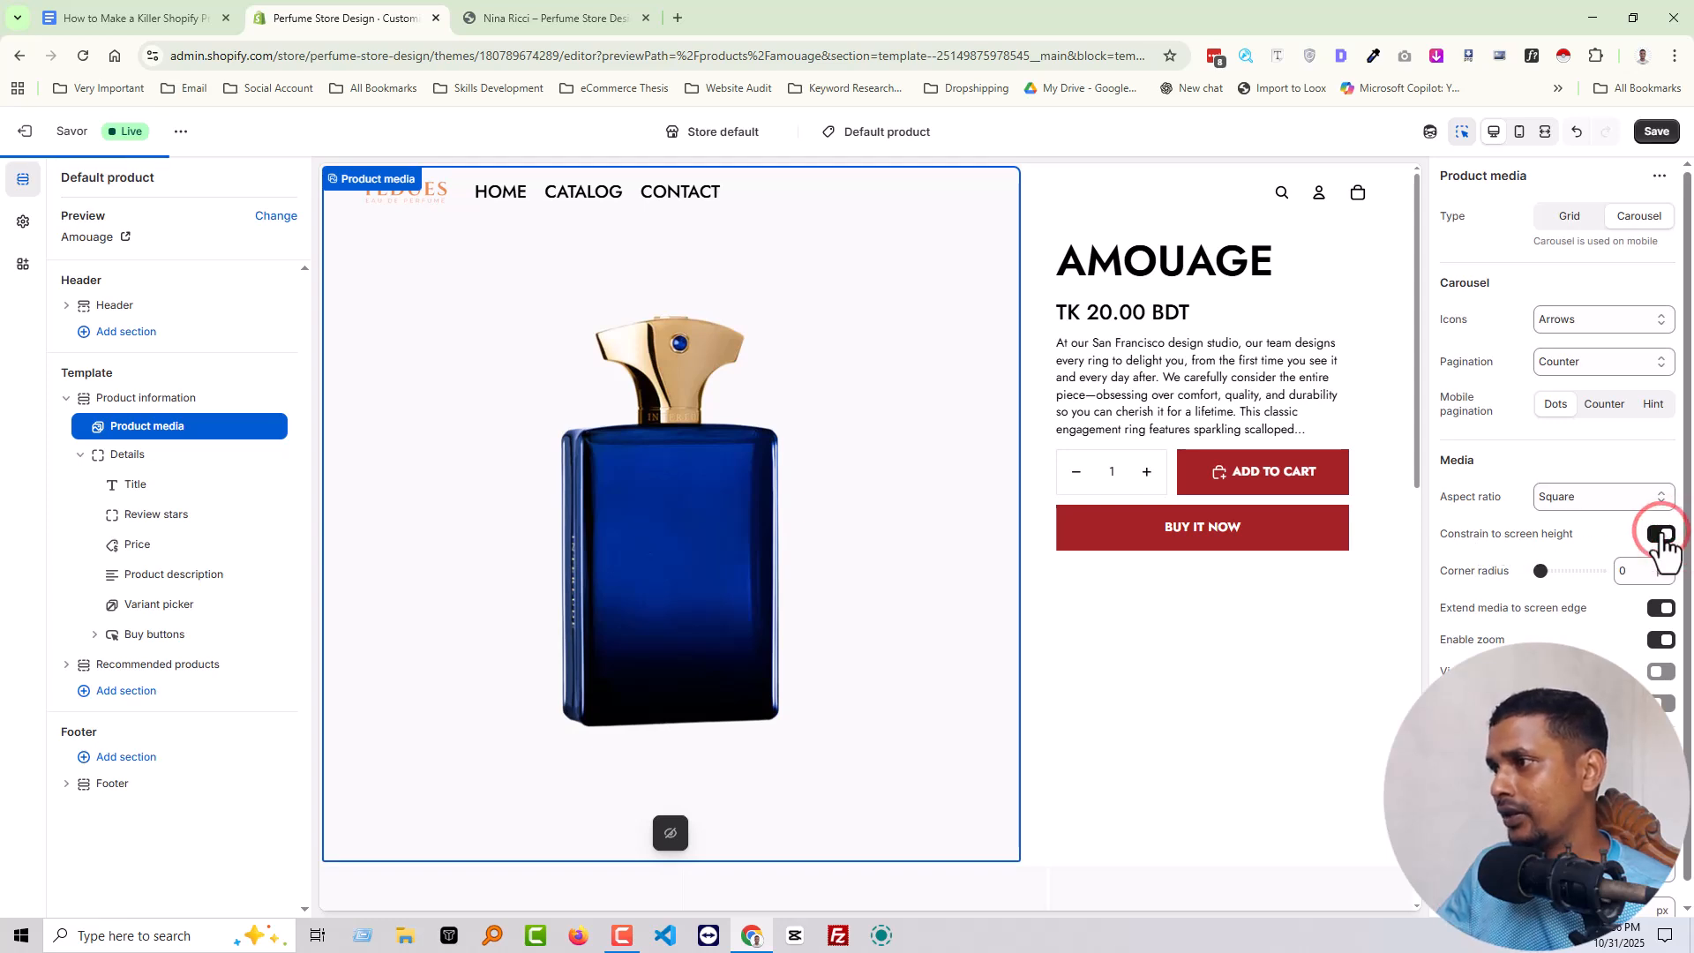
{"action": "left_click", "coordinate": [1663, 536]}
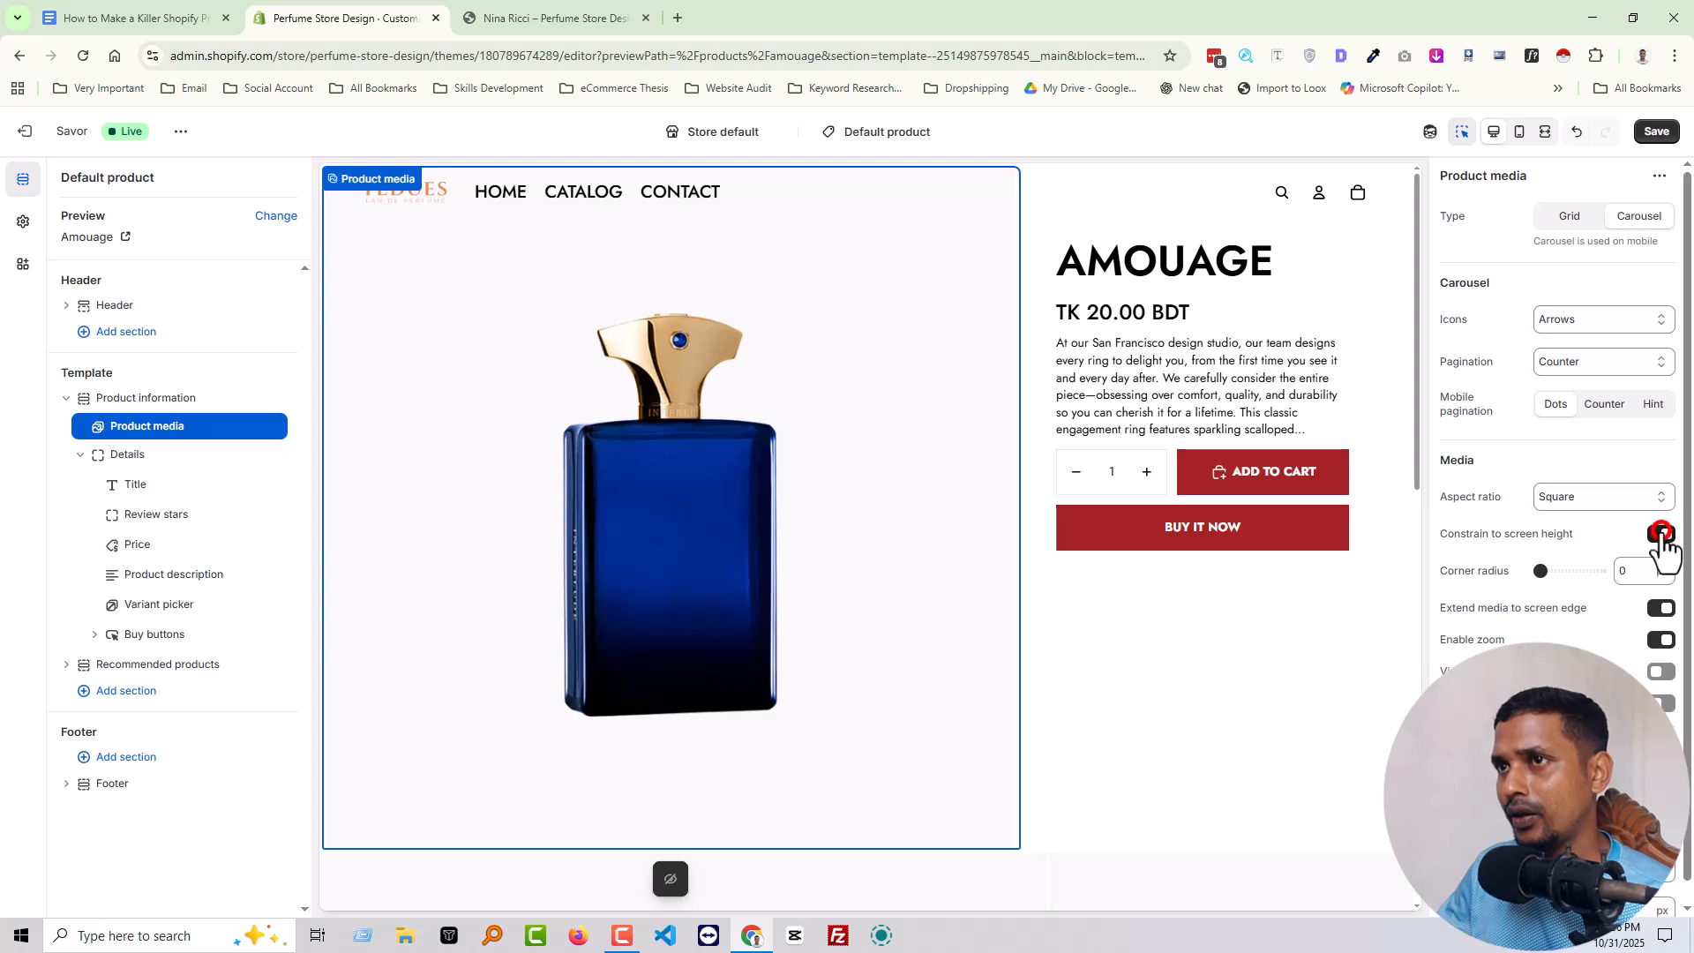
{"action": "left_click", "coordinate": [1662, 536]}
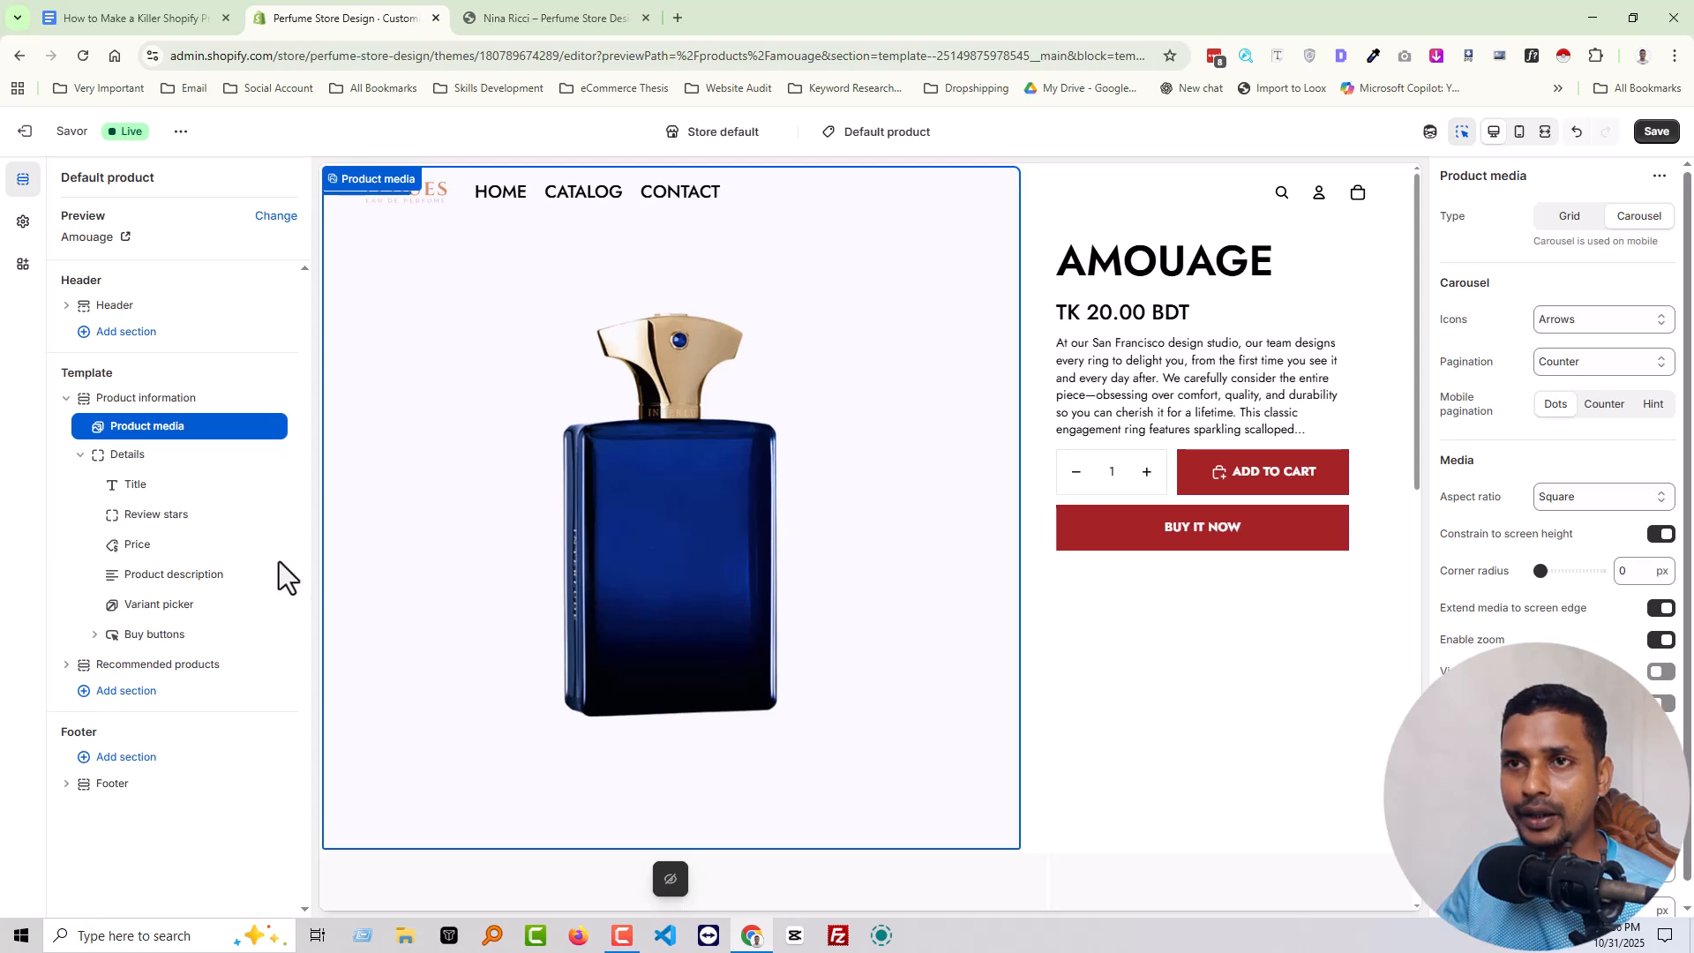
Step: Turn on Equal columns for the Product information section, comparing the layout with and without it, and save the template
{"action": "left_click", "coordinate": [143, 399]}
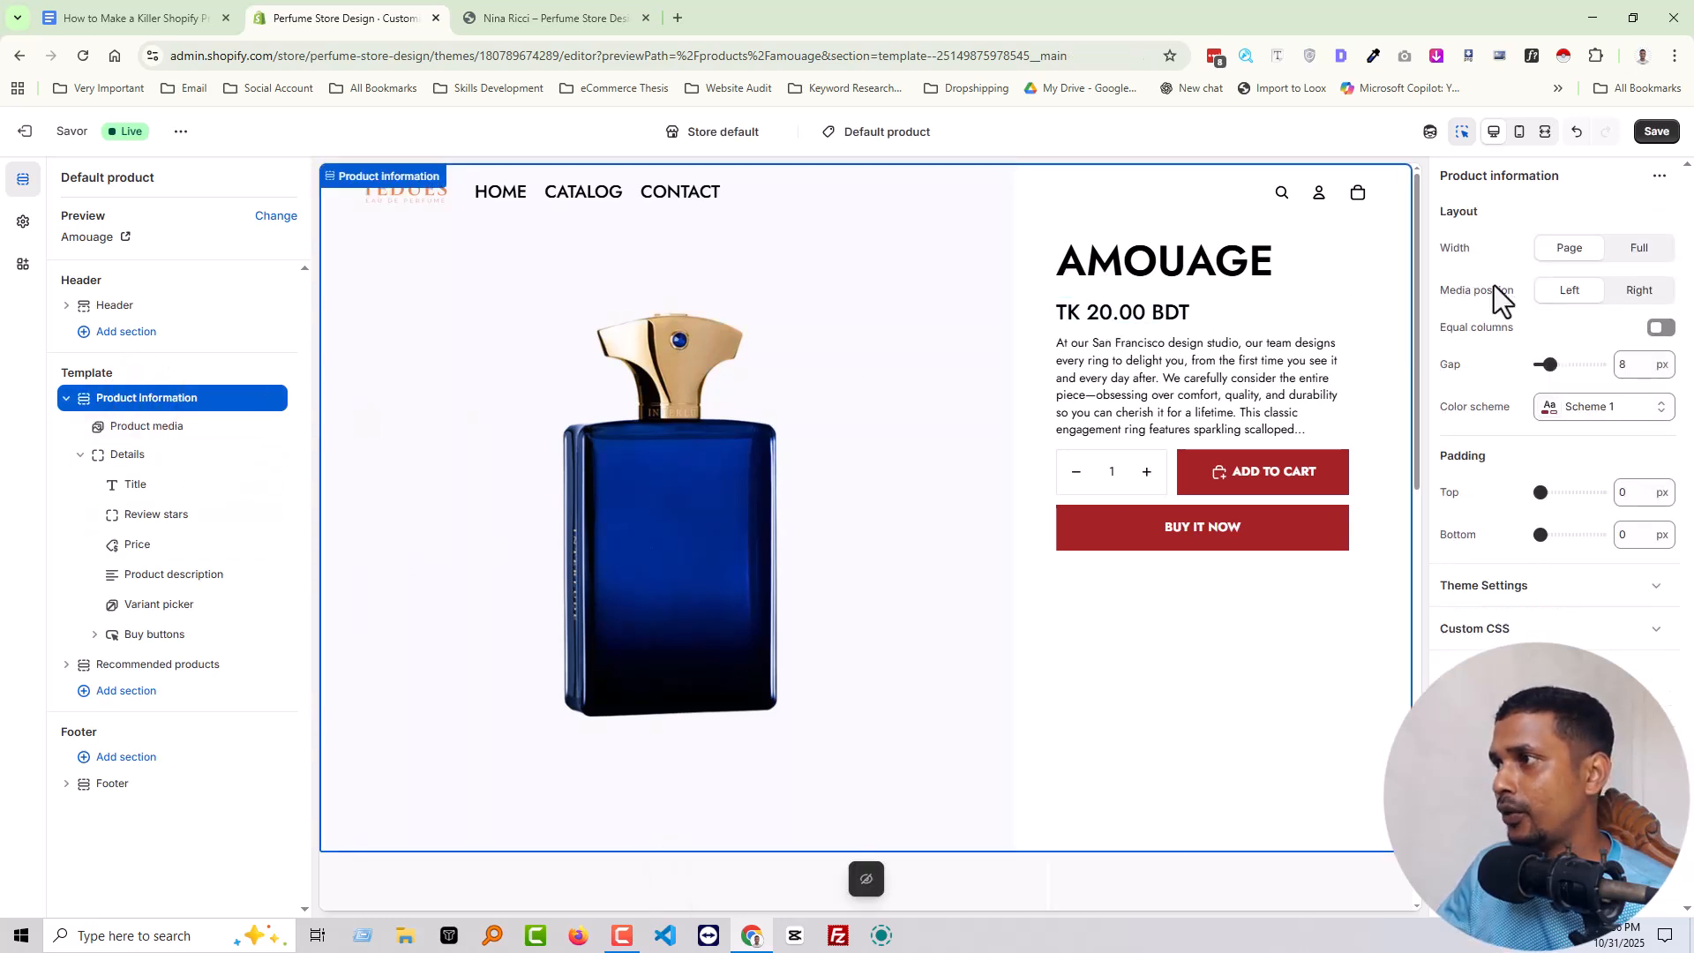
{"action": "left_click", "coordinate": [1663, 330]}
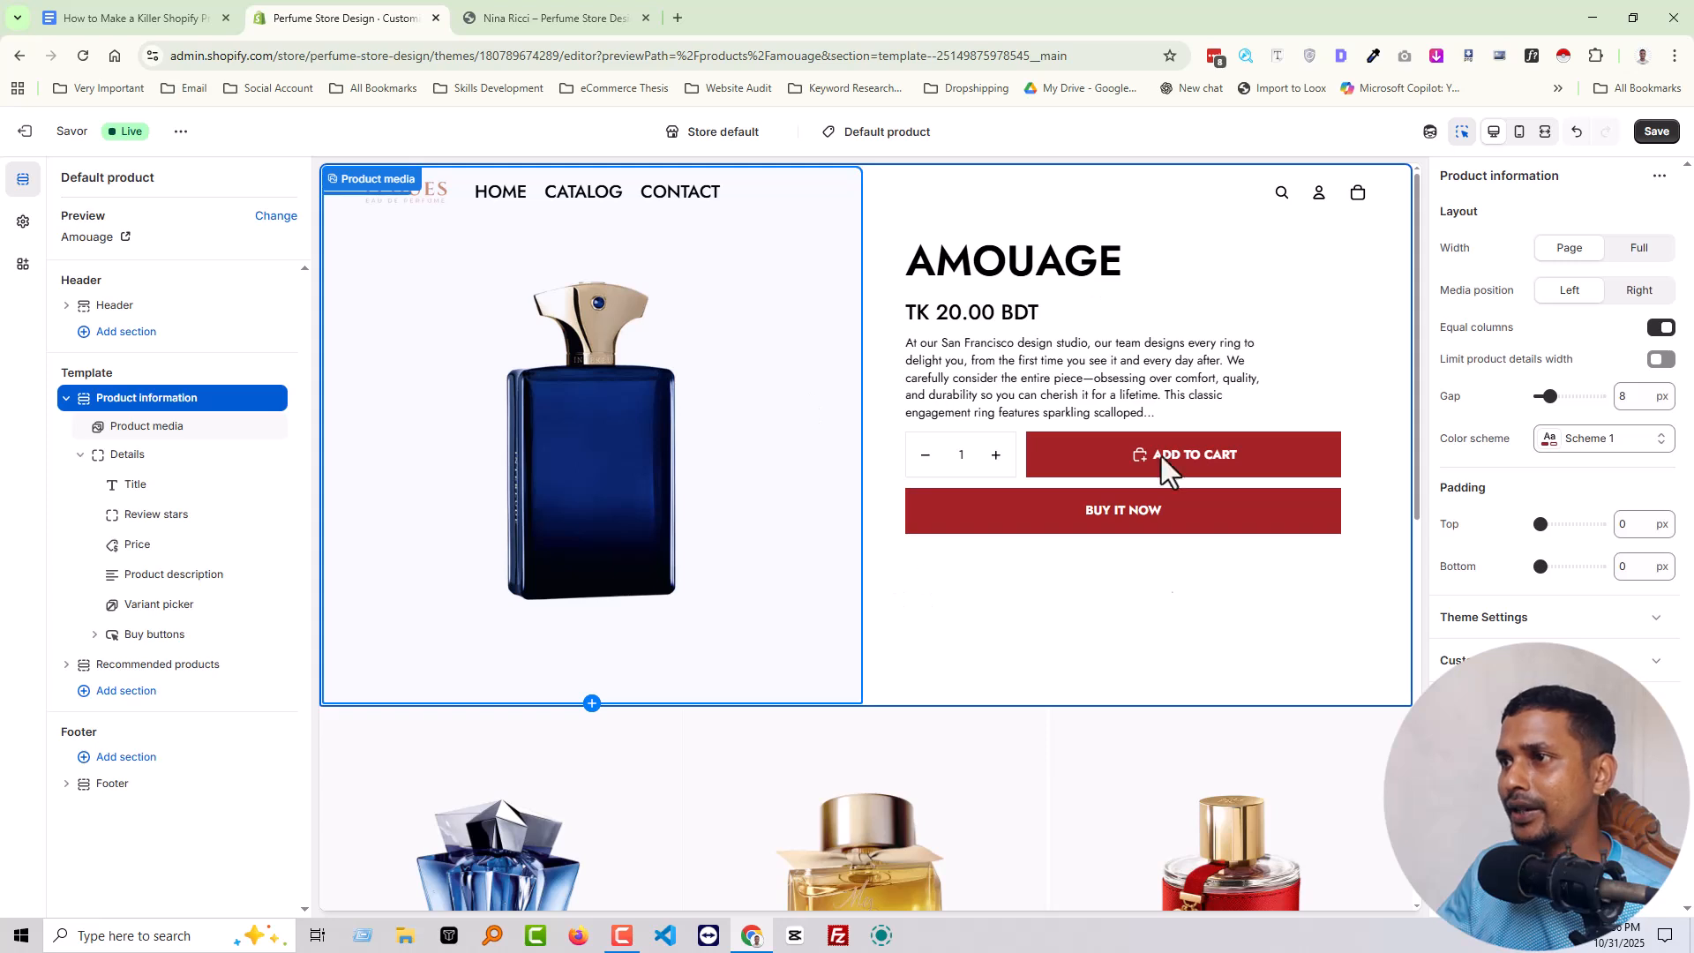
{"action": "left_click", "coordinate": [1662, 333]}
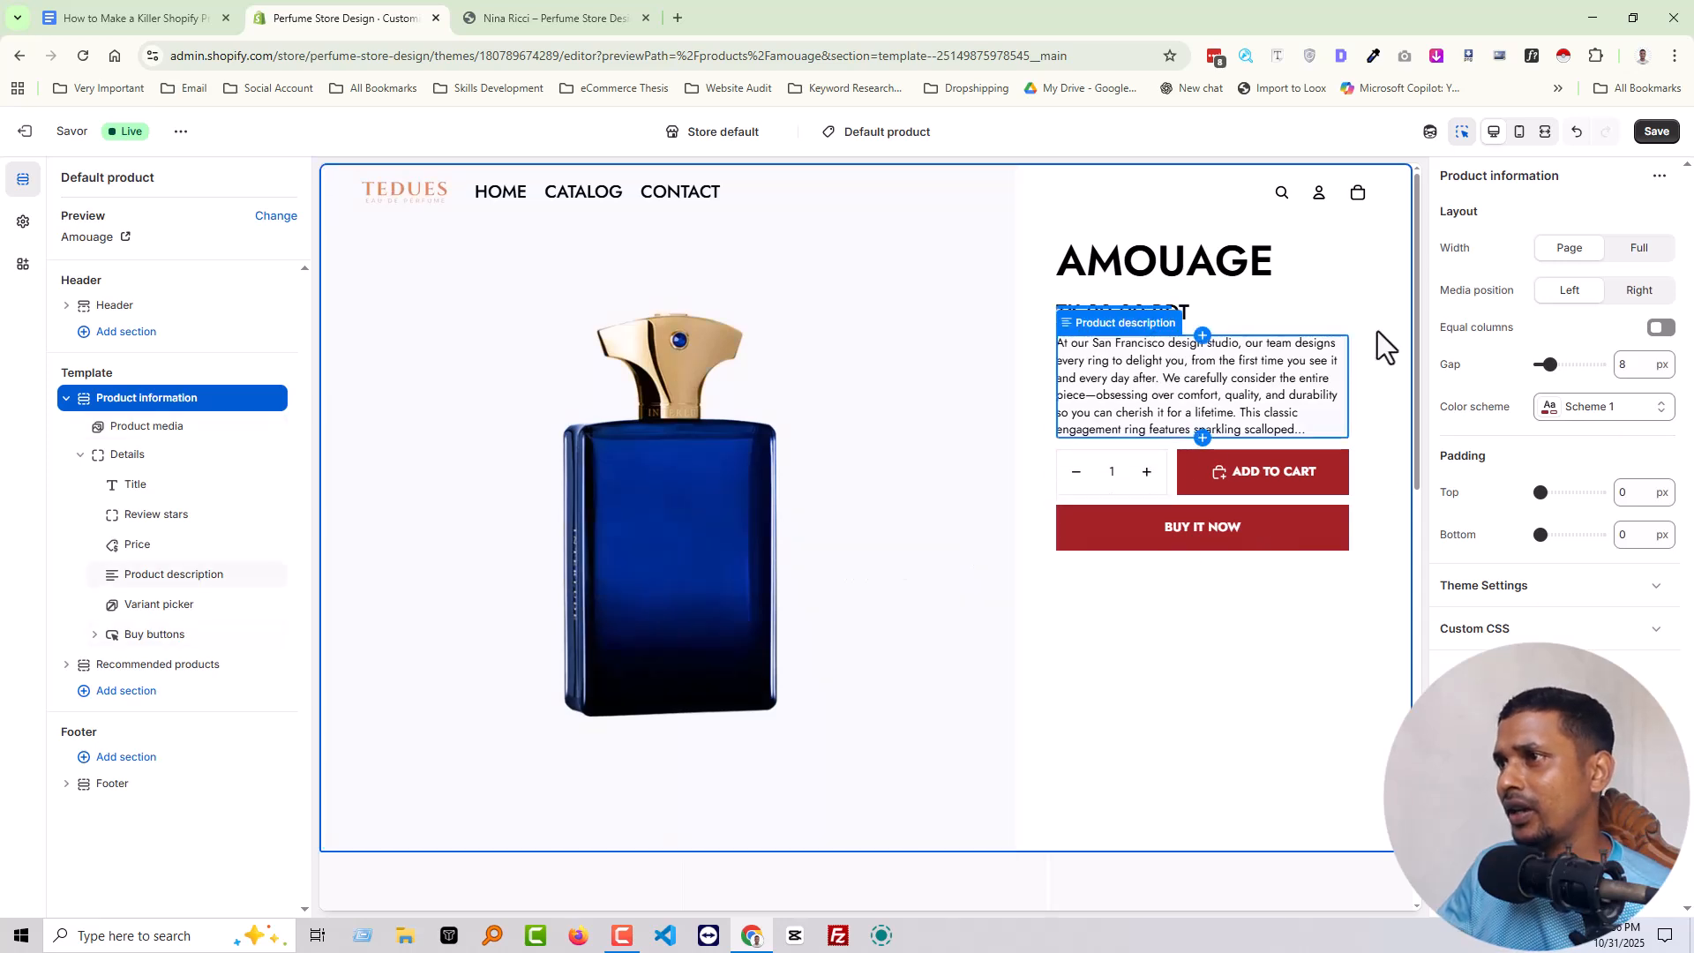
{"action": "left_click", "coordinate": [1659, 329]}
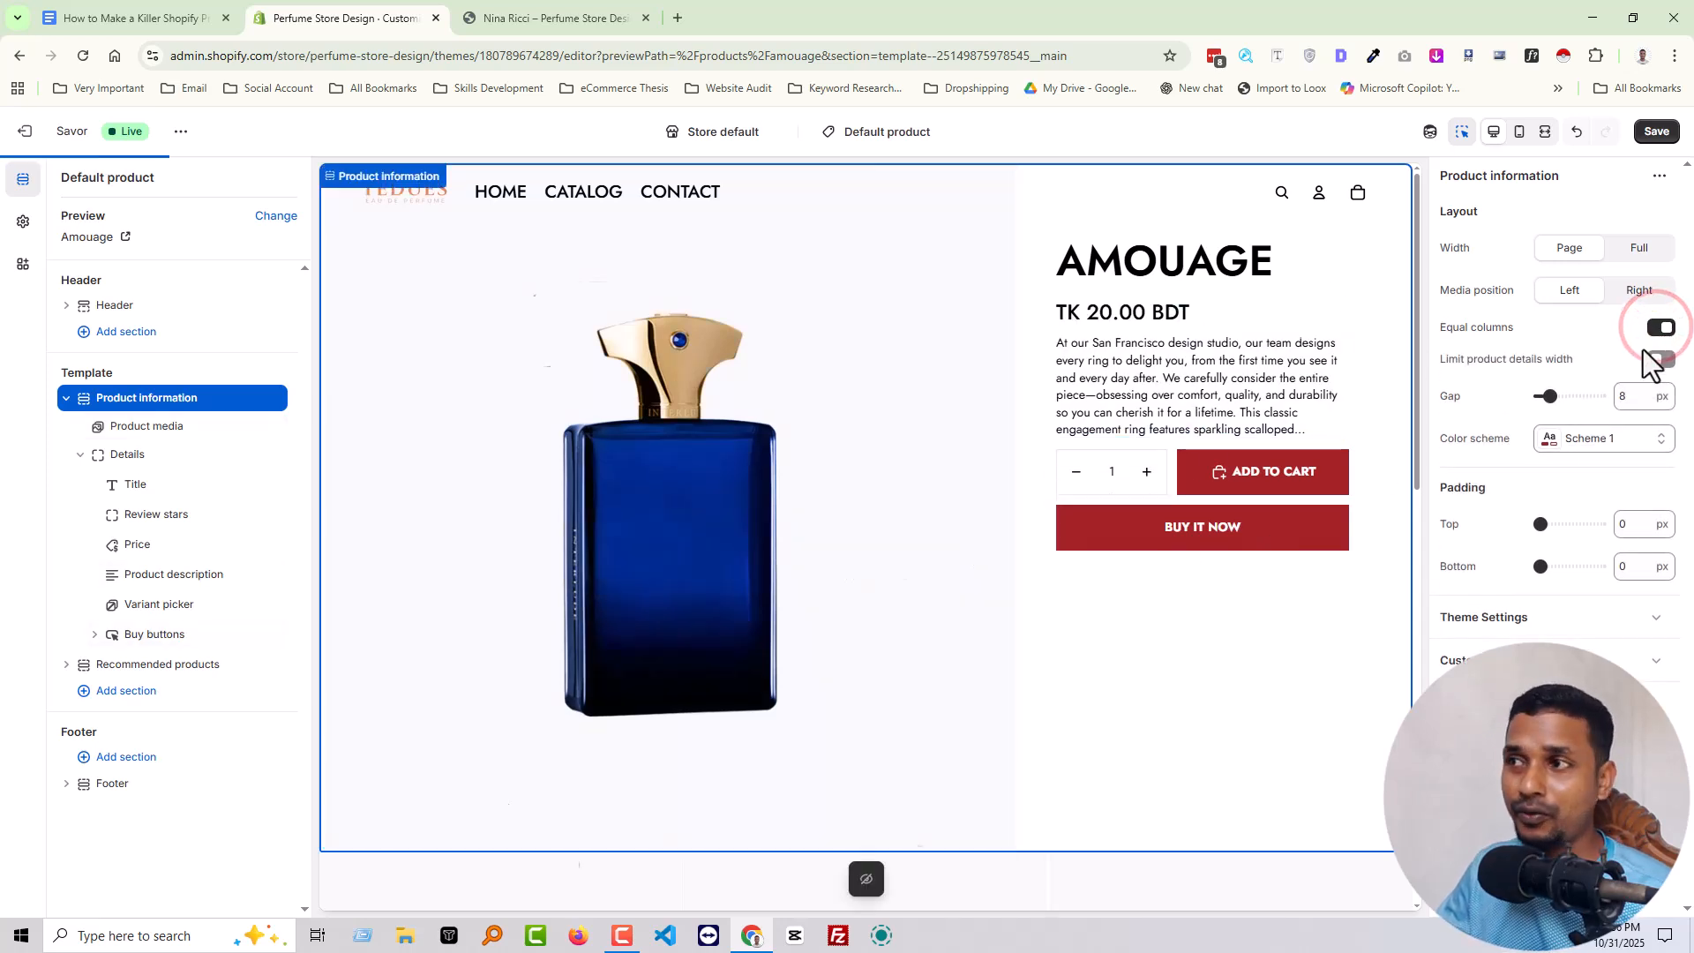
{"action": "left_click", "coordinate": [1656, 131]}
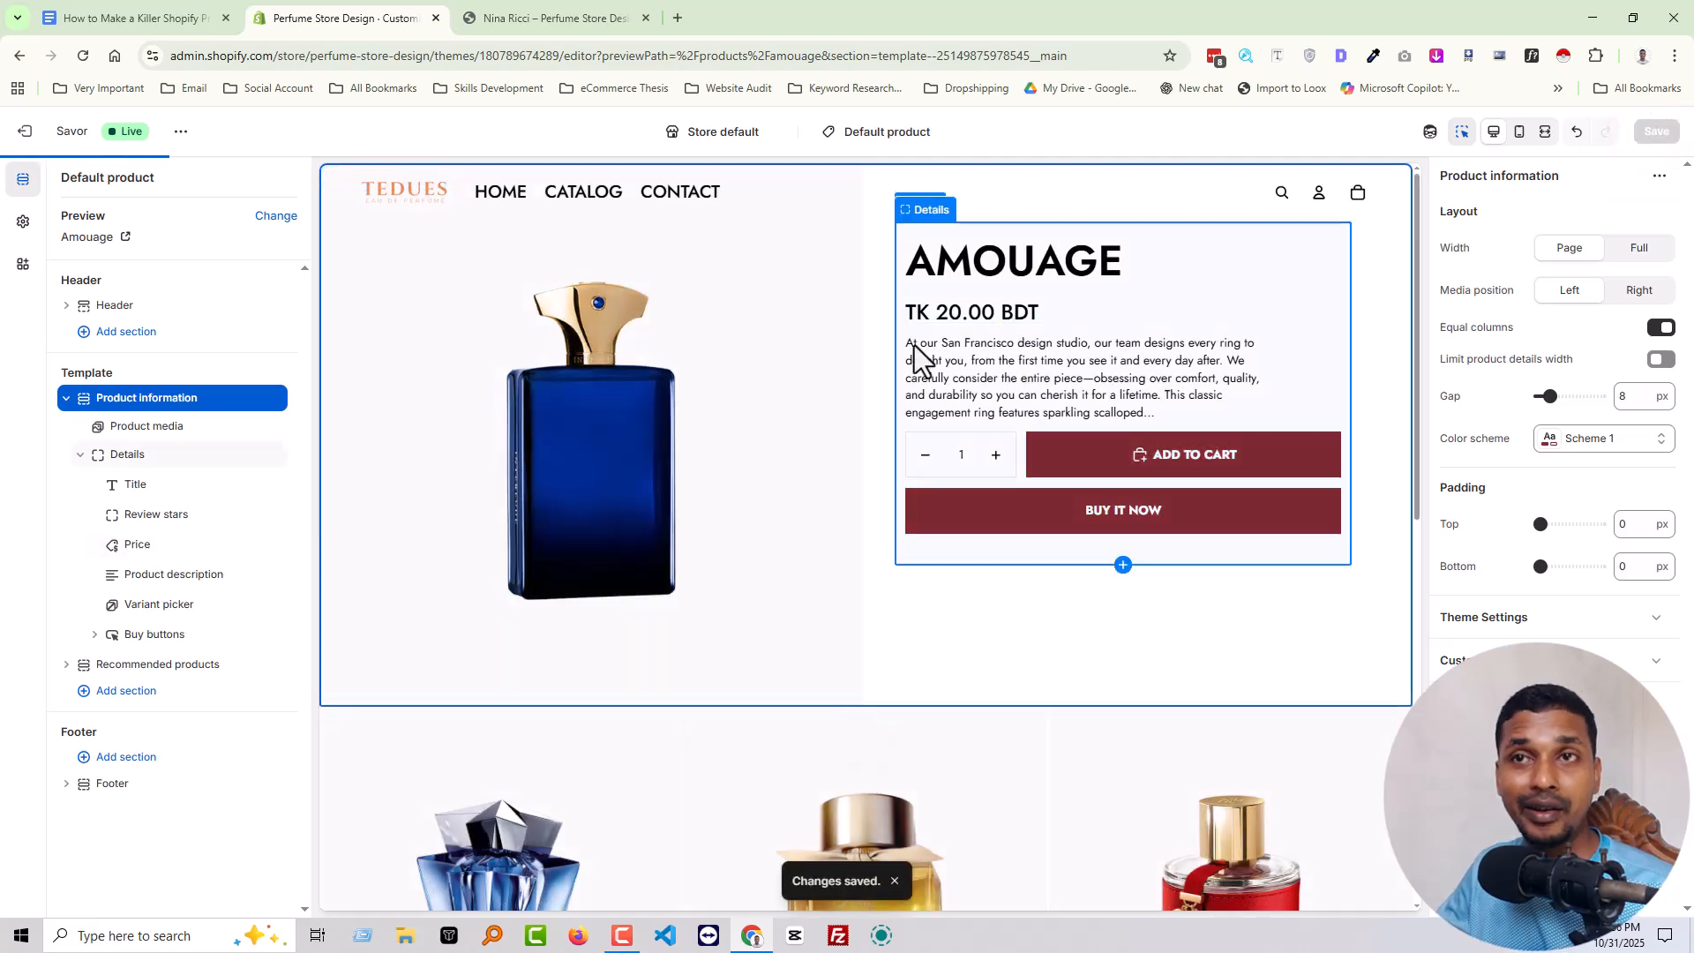
Step: Reread the outline's product title requirement, highlighting "include target keyword", and compare it with the Amouage title in the theme editor
{"action": "left_click", "coordinate": [499, 17]}
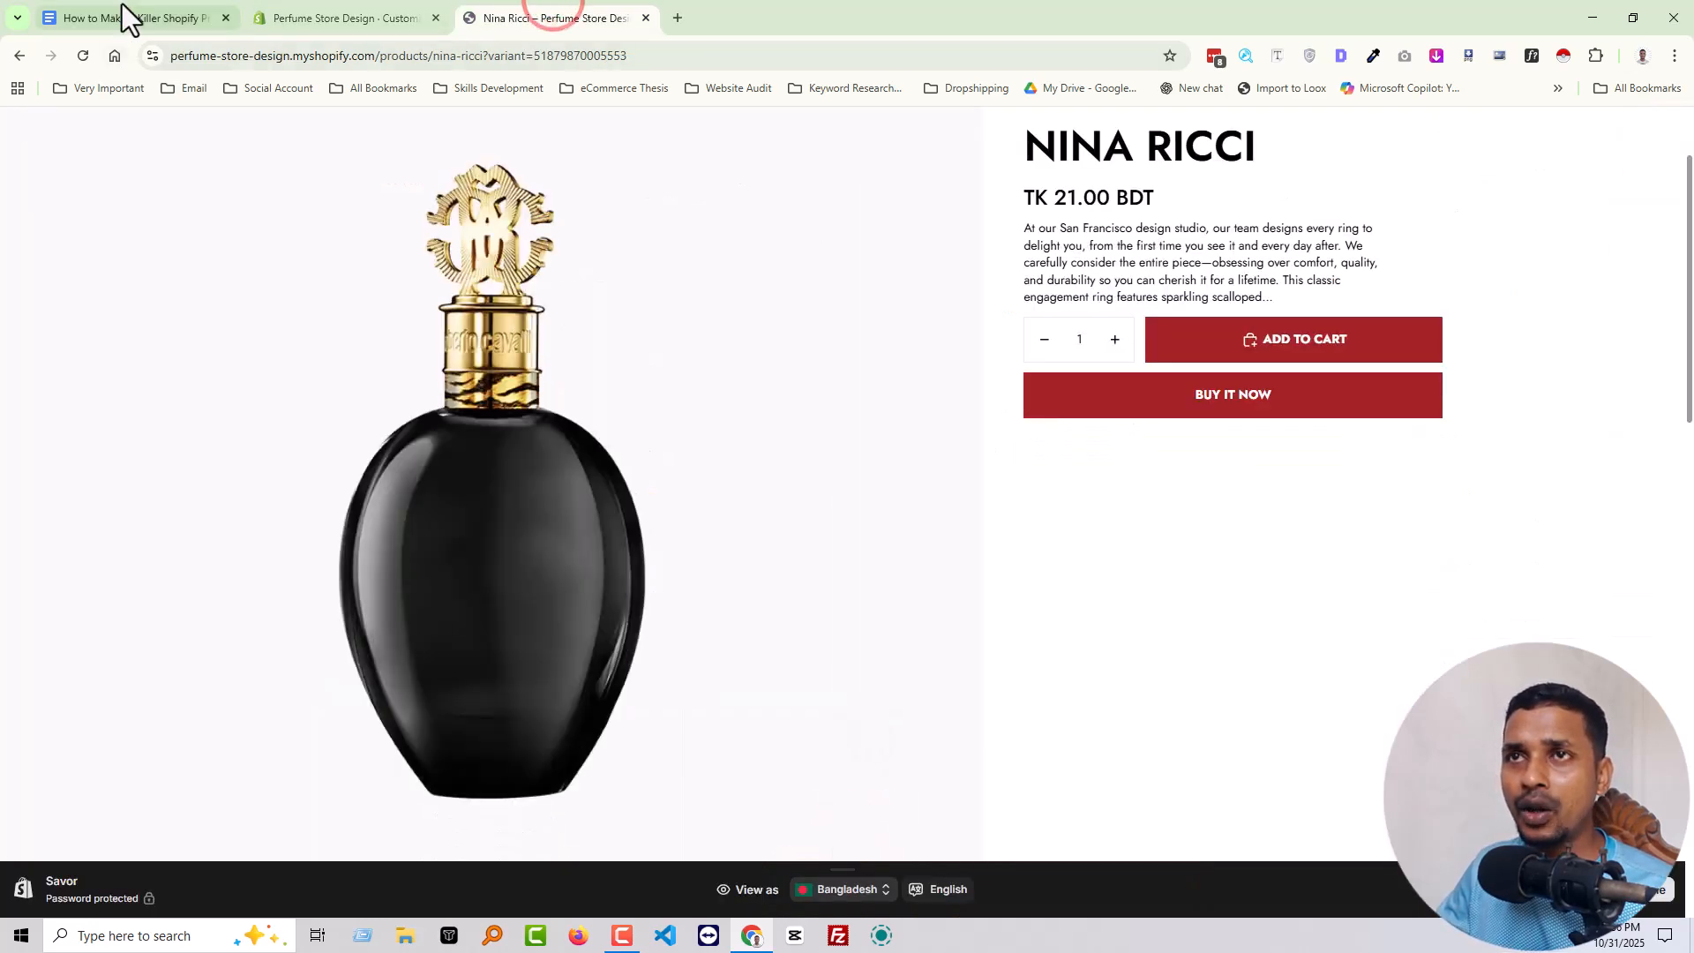
{"action": "left_click", "coordinate": [123, 18]}
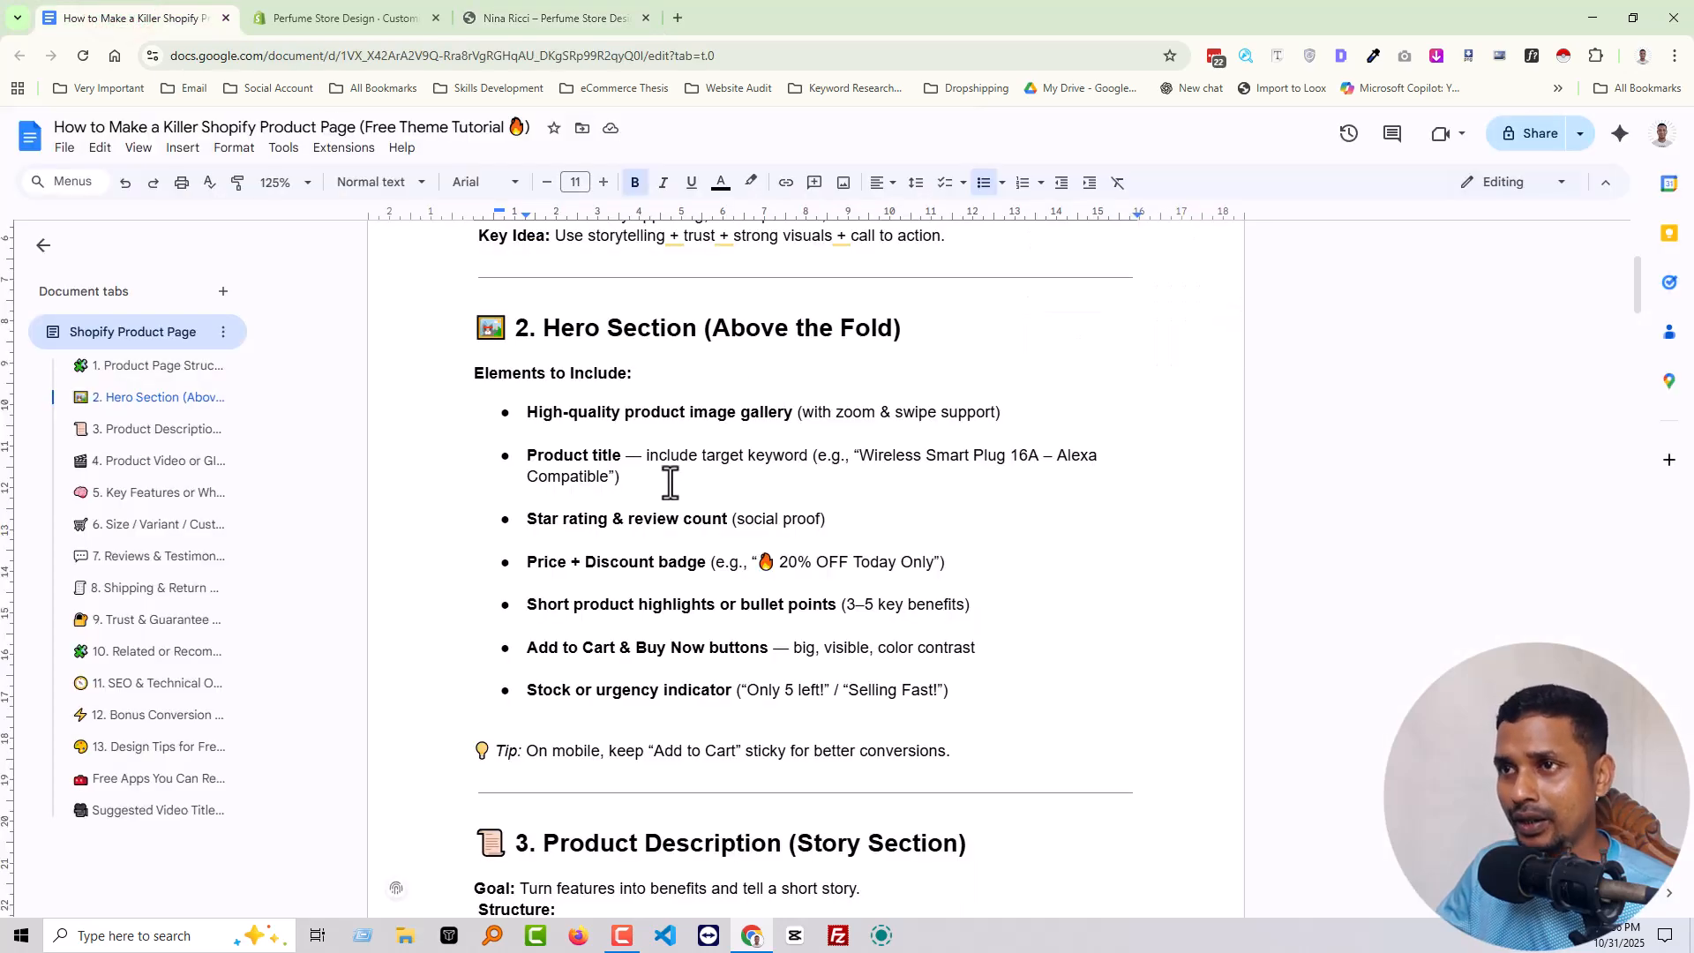
{"action": "left_click", "coordinate": [550, 462]}
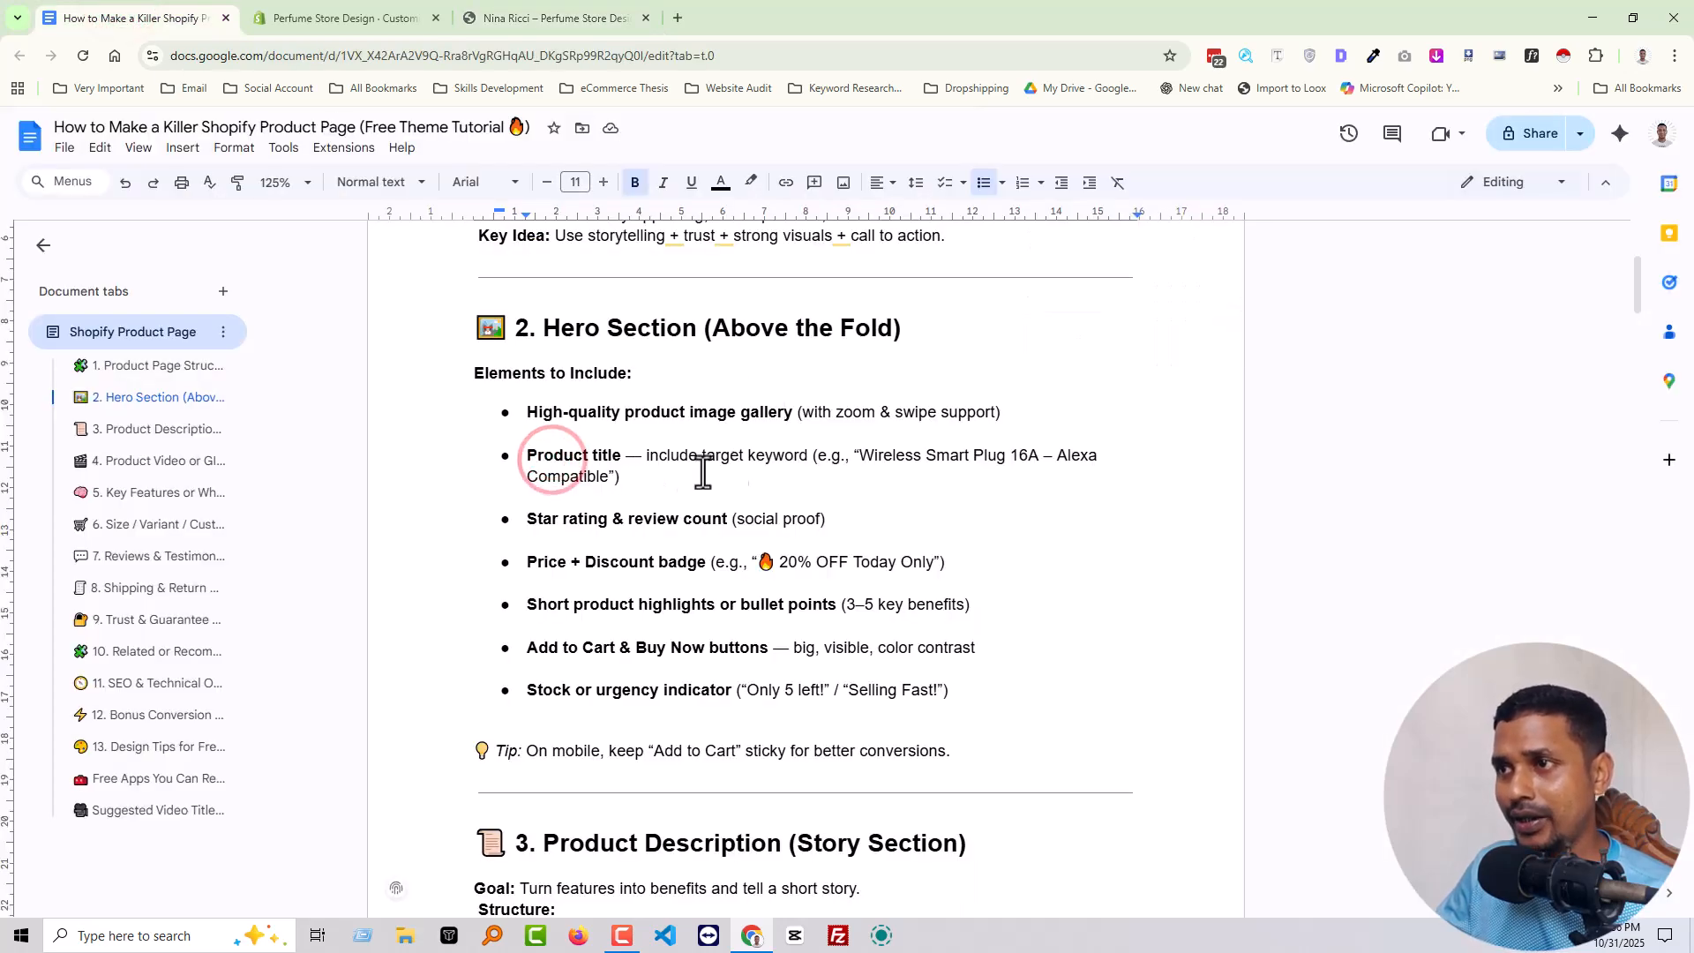
{"action": "left_click_drag", "start_coordinate": [644, 459], "coordinate": [806, 461]}
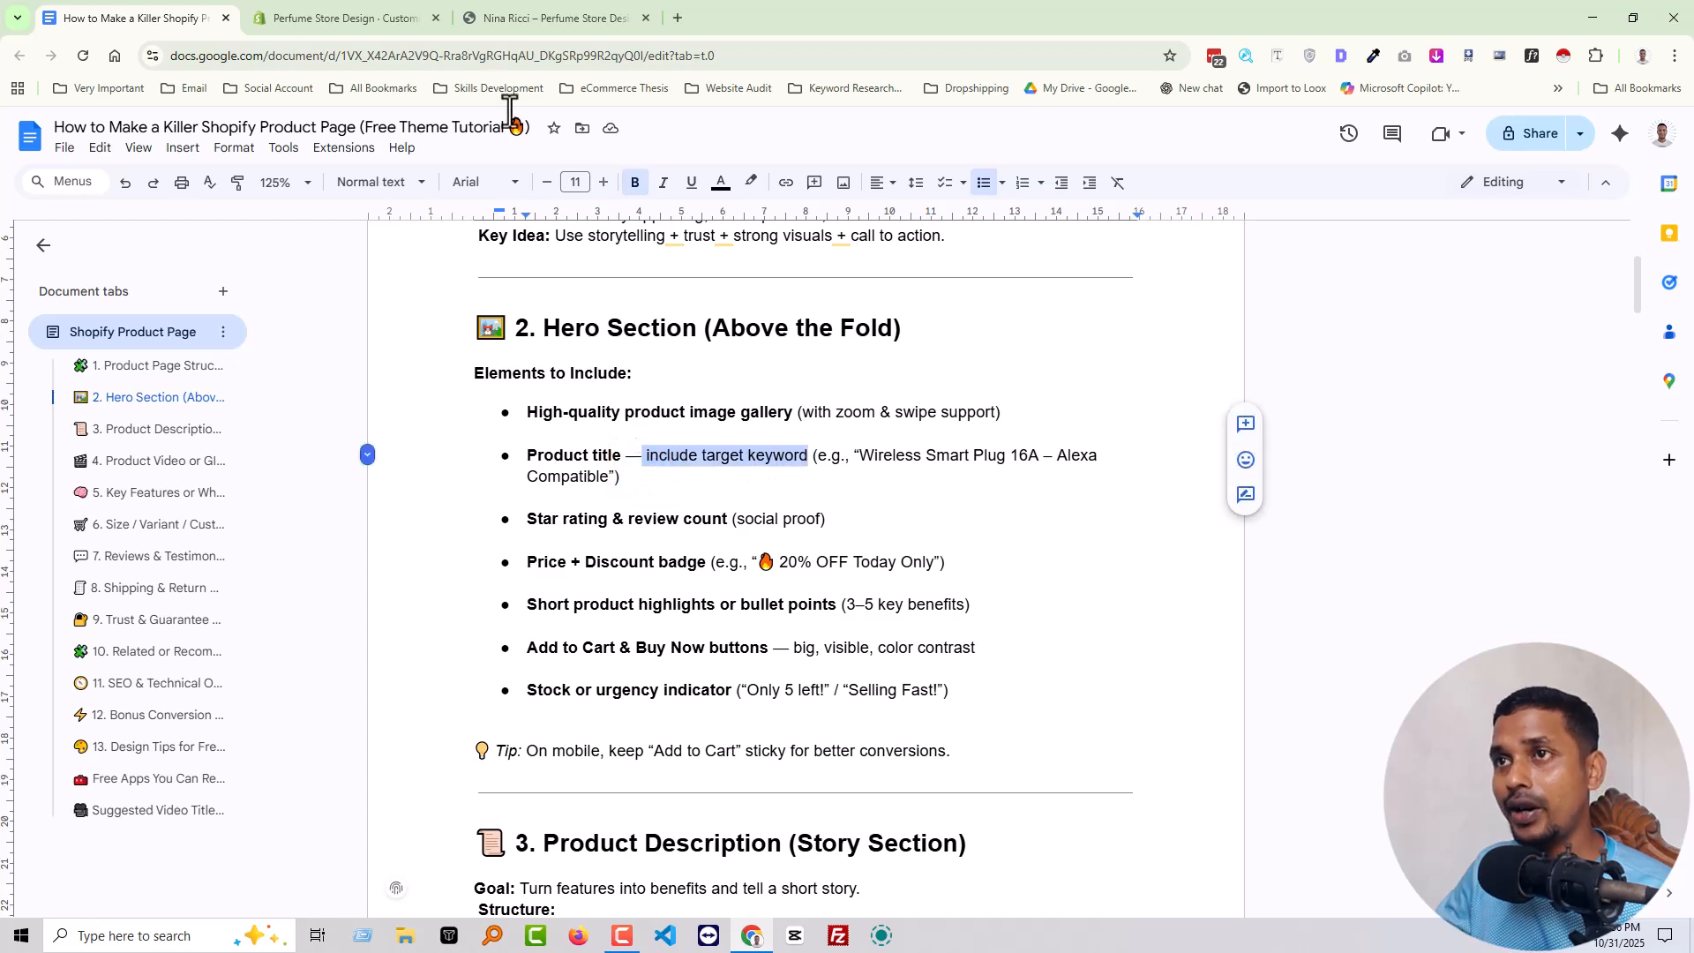
{"action": "left_click", "coordinate": [409, 17]}
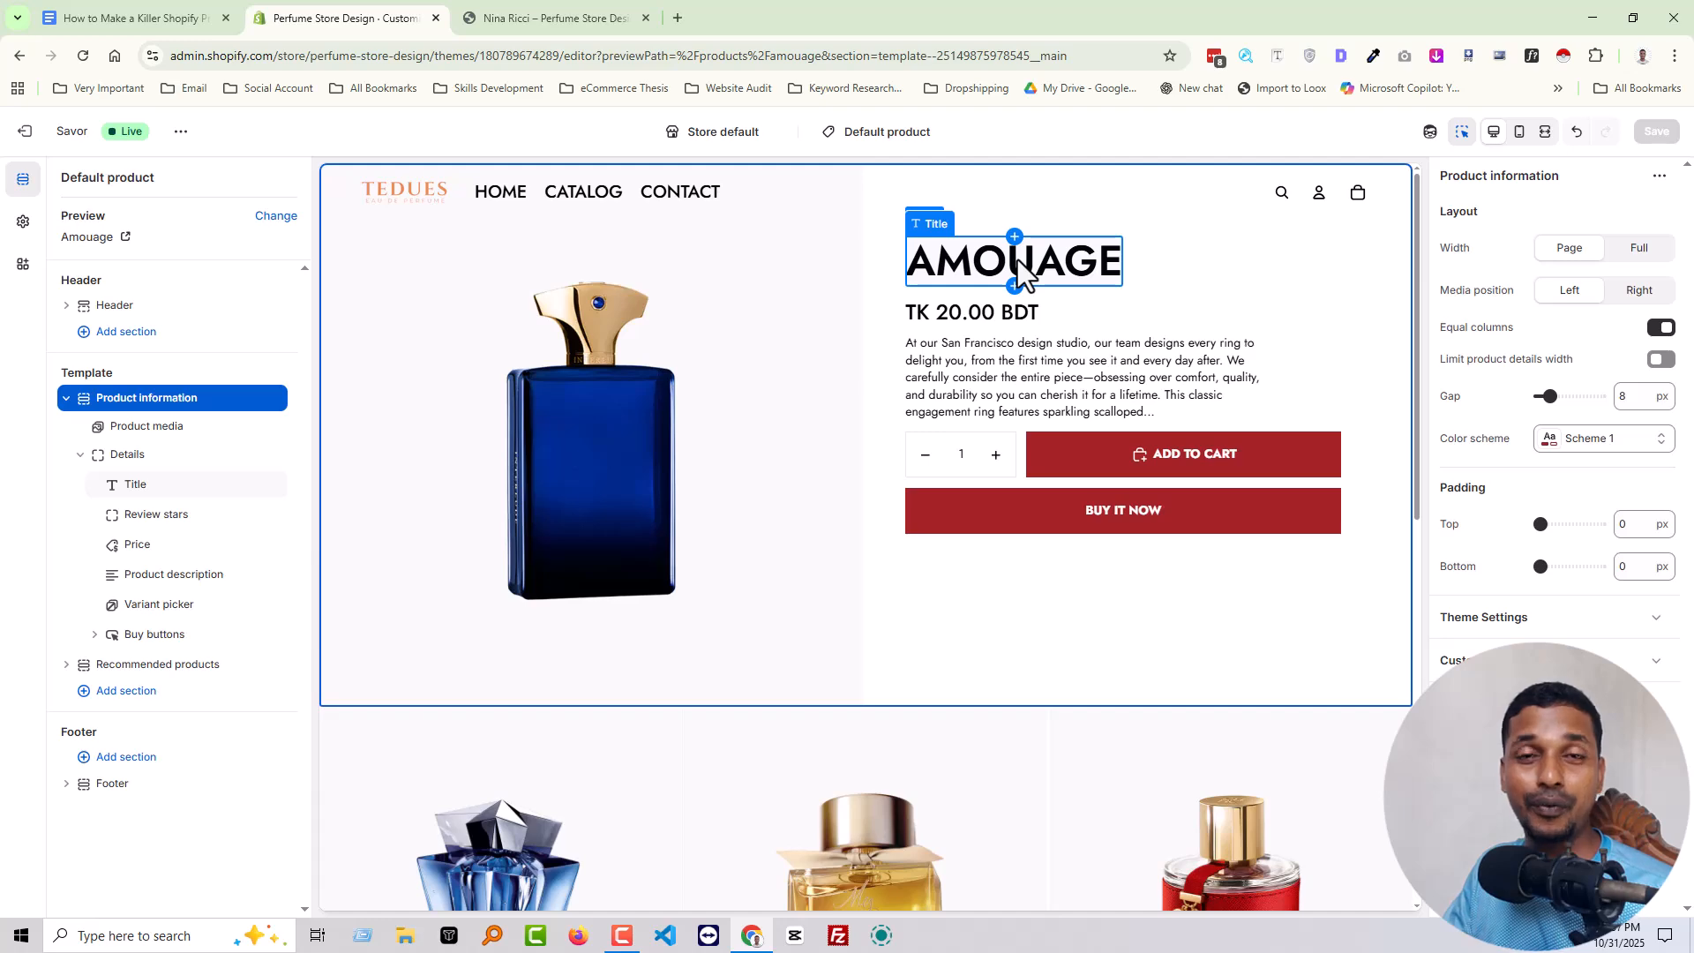
Step: Highlight the outline's star rating and review count item, and examine the settings of the Review stars block in the theme editor
{"action": "left_click", "coordinate": [132, 17]}
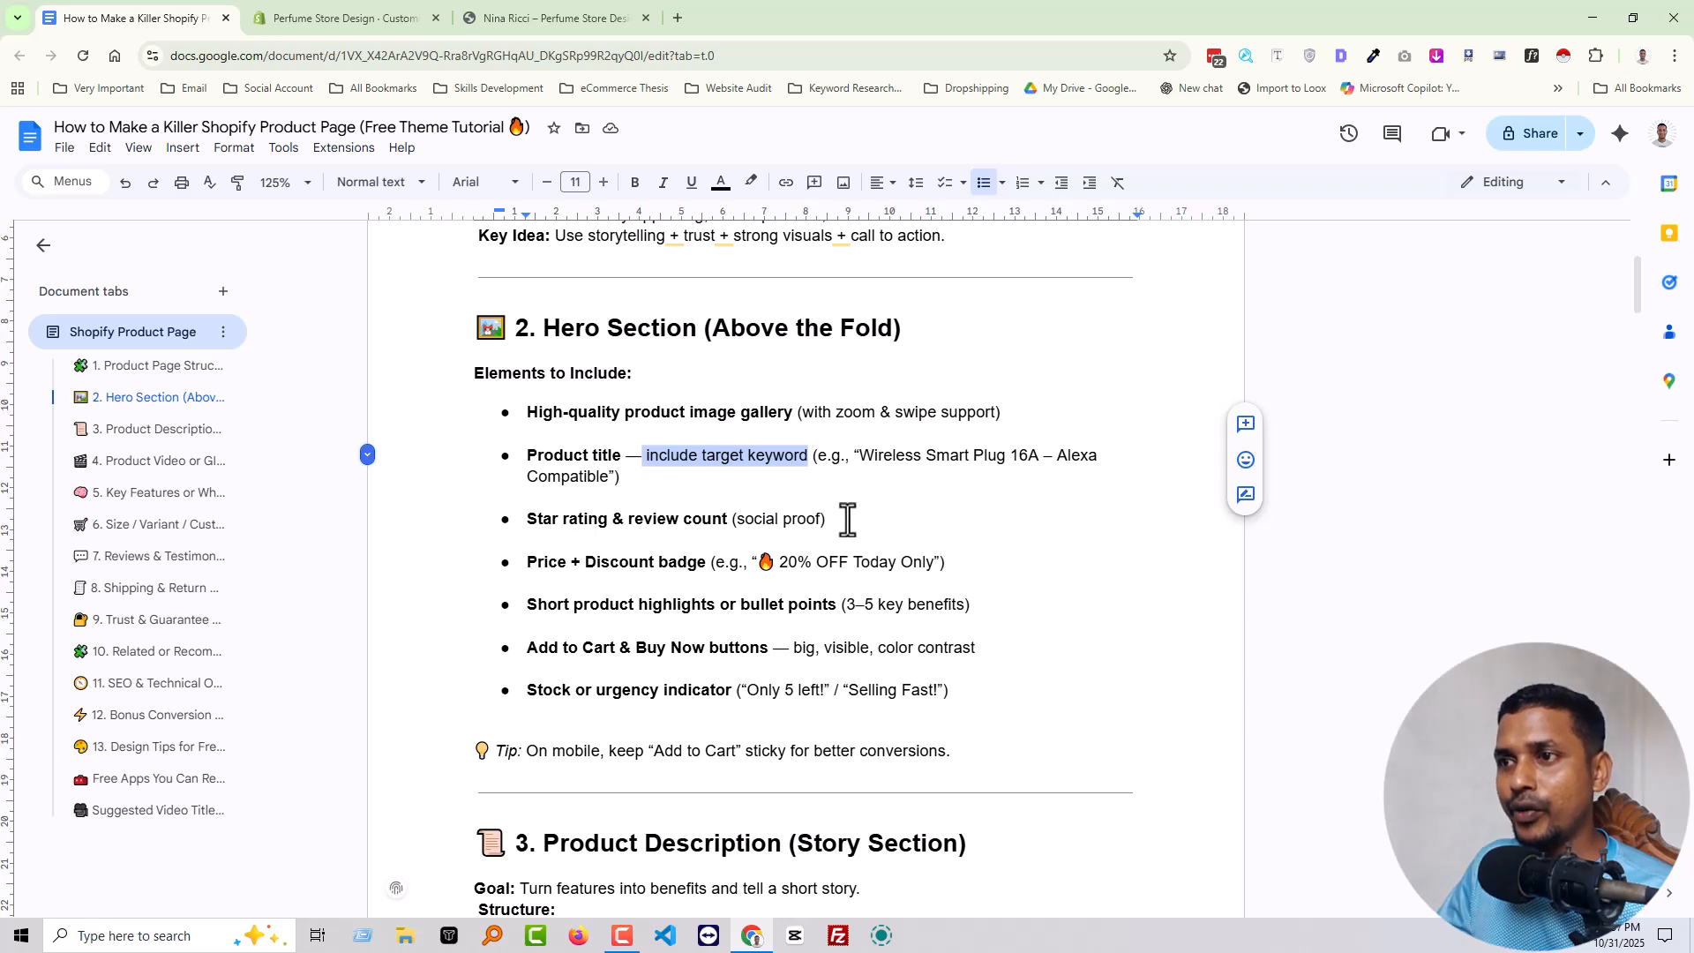
{"action": "left_click_drag", "start_coordinate": [851, 519], "coordinate": [527, 519]}
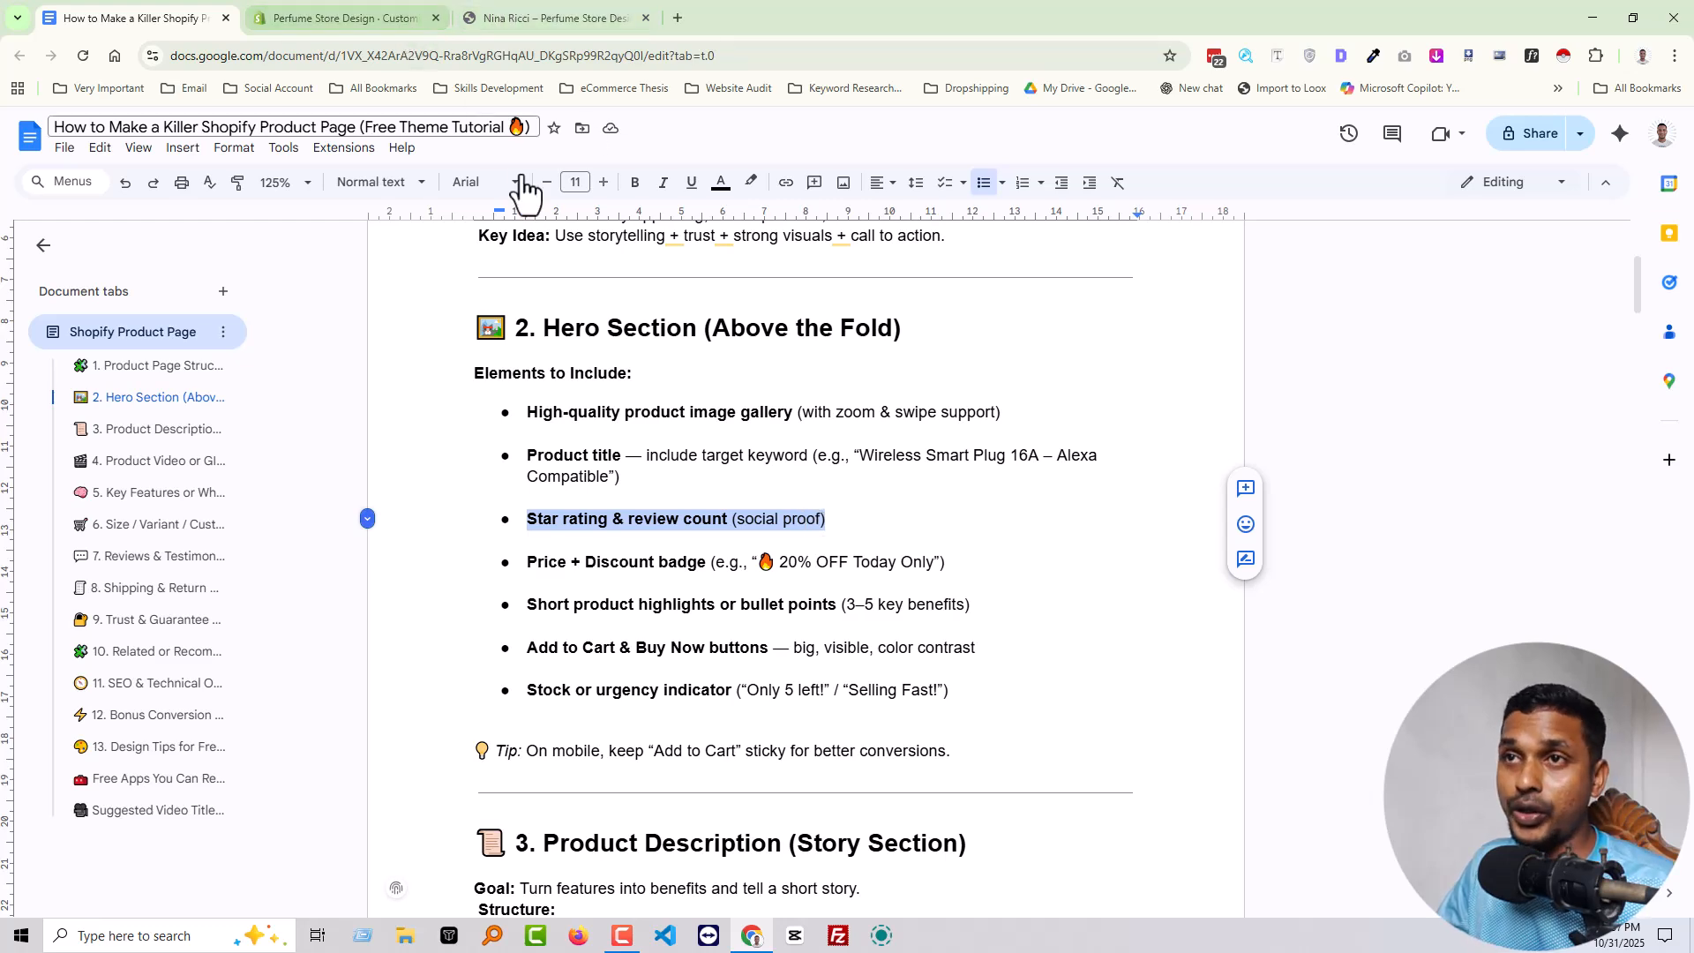
{"action": "left_click", "coordinate": [317, 14]}
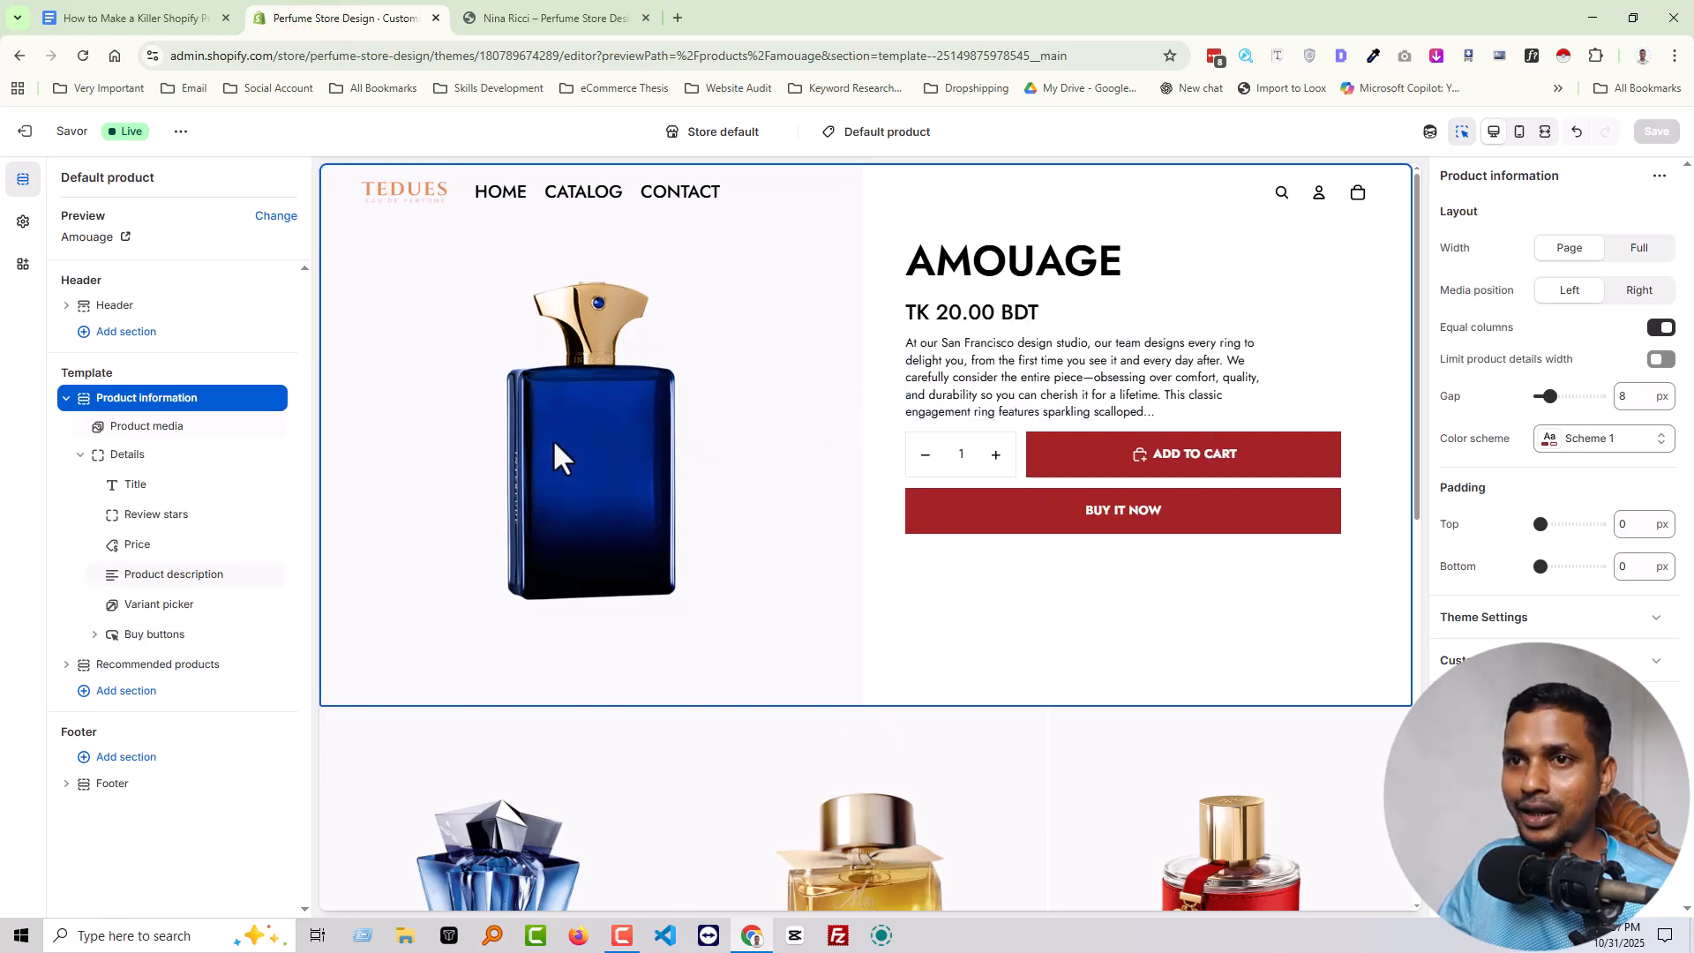
{"action": "left_click", "coordinate": [127, 454]}
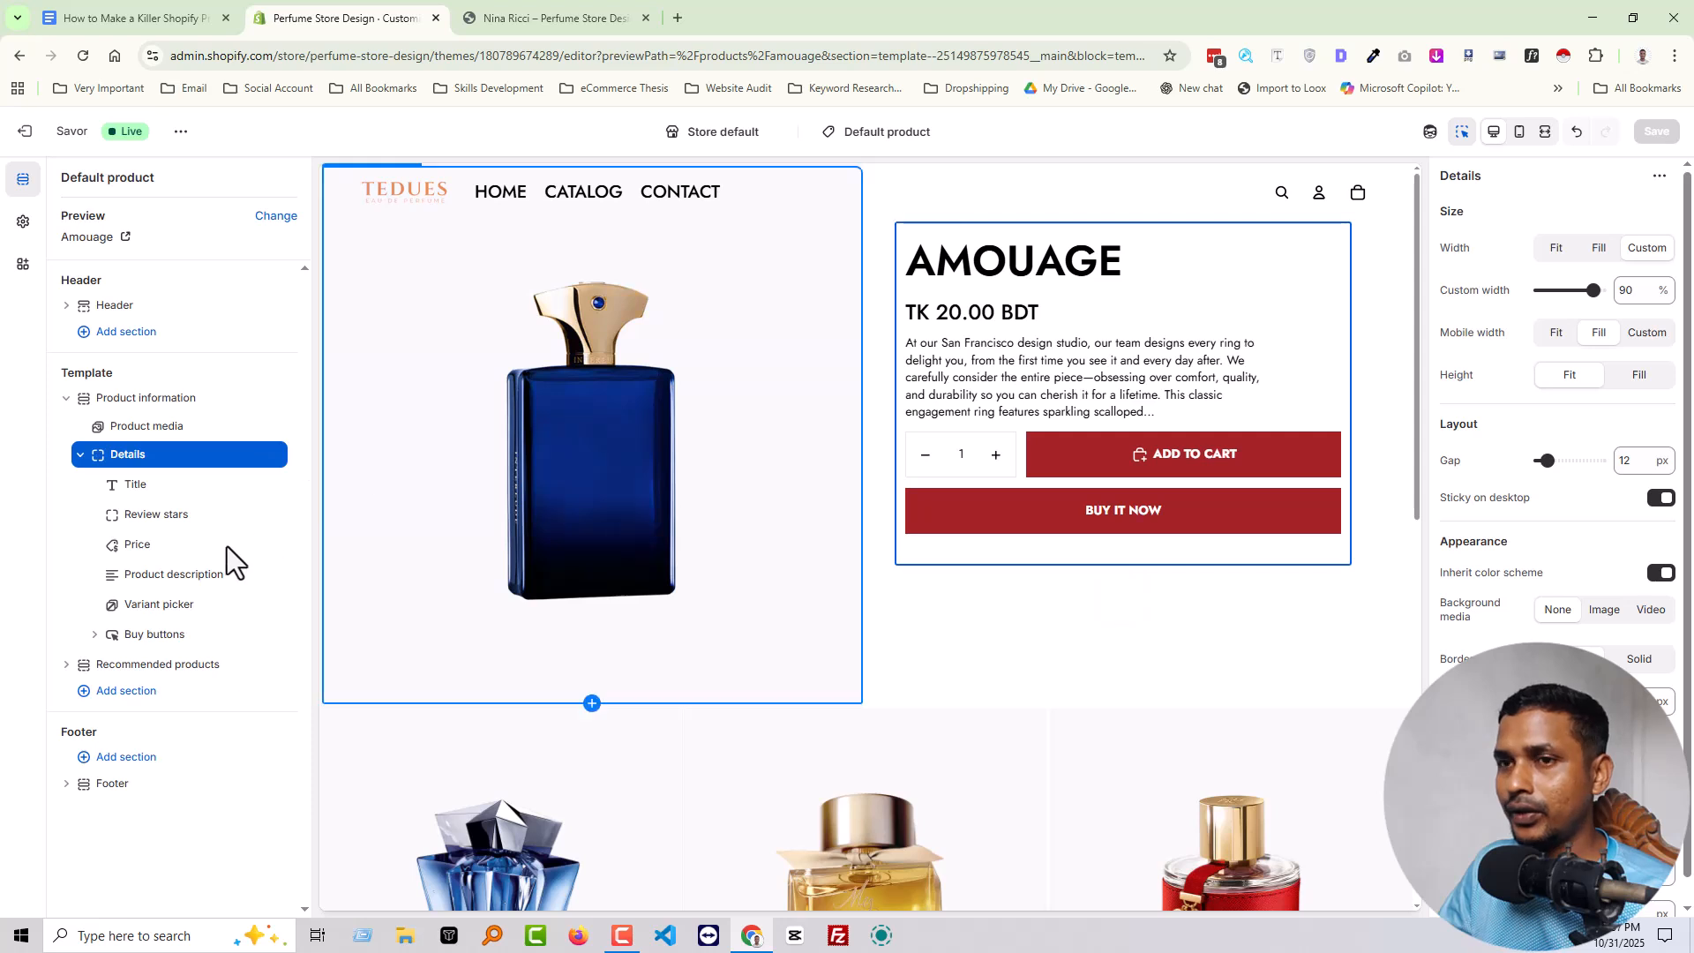
{"action": "left_click", "coordinate": [157, 514]}
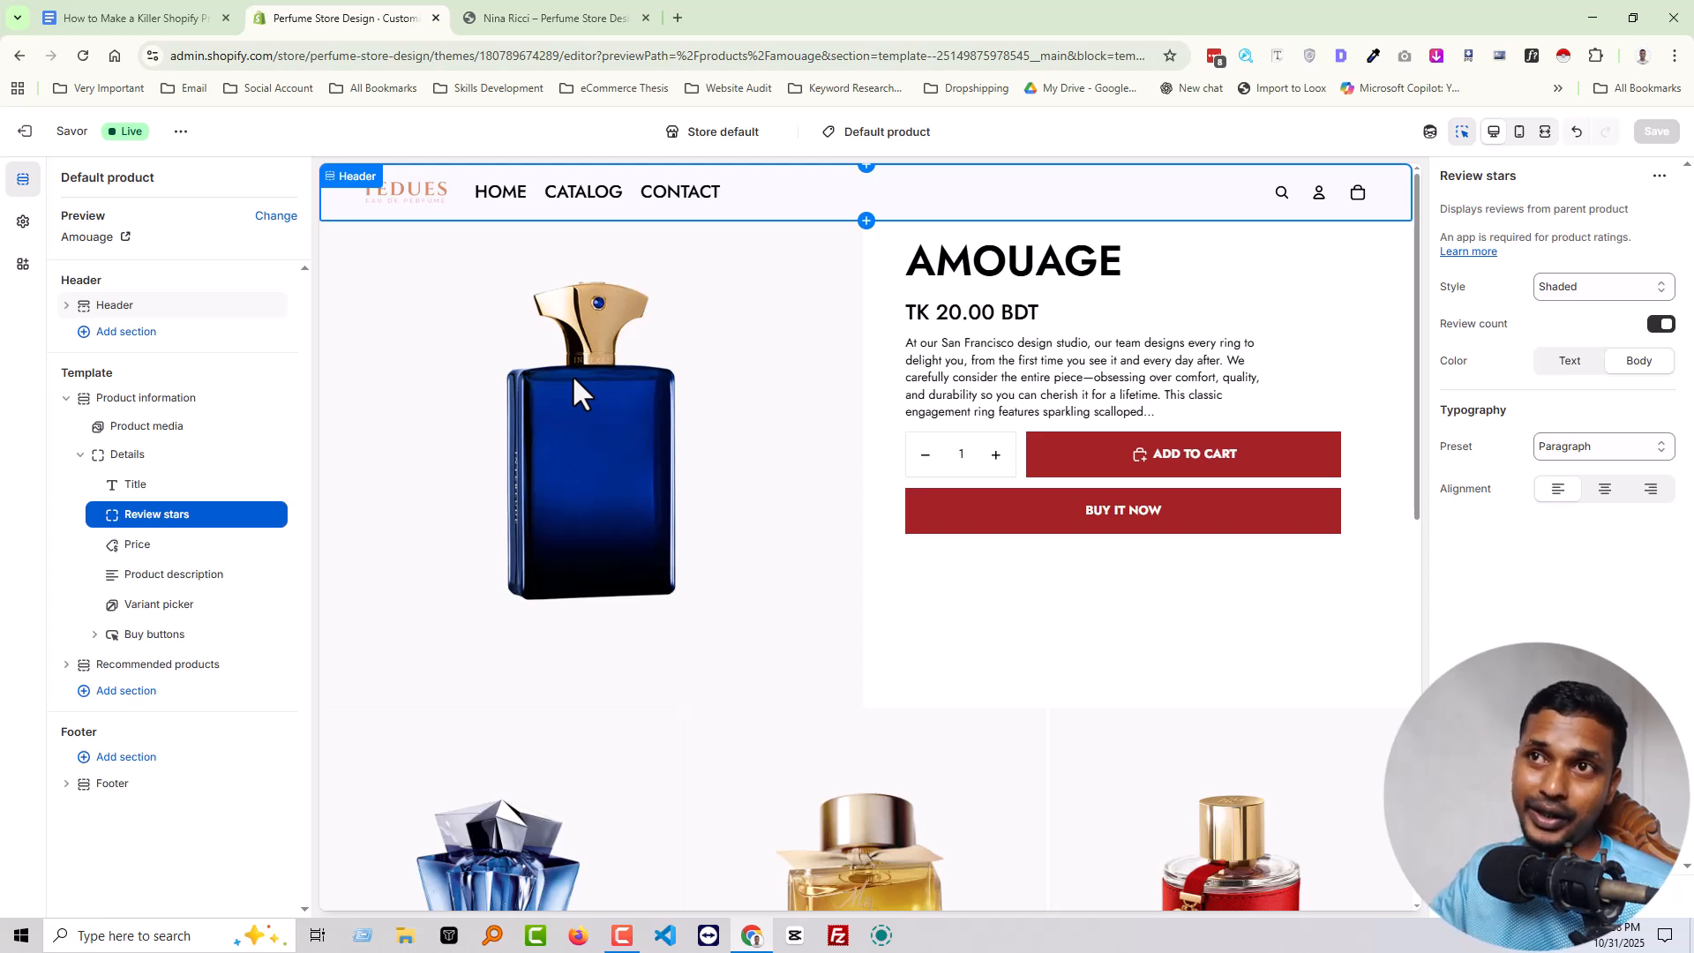
Step: Highlight the outline's "Discount badge" item and compare the requirement with the Amouage price in the theme editor
{"action": "left_click", "coordinate": [185, 19]}
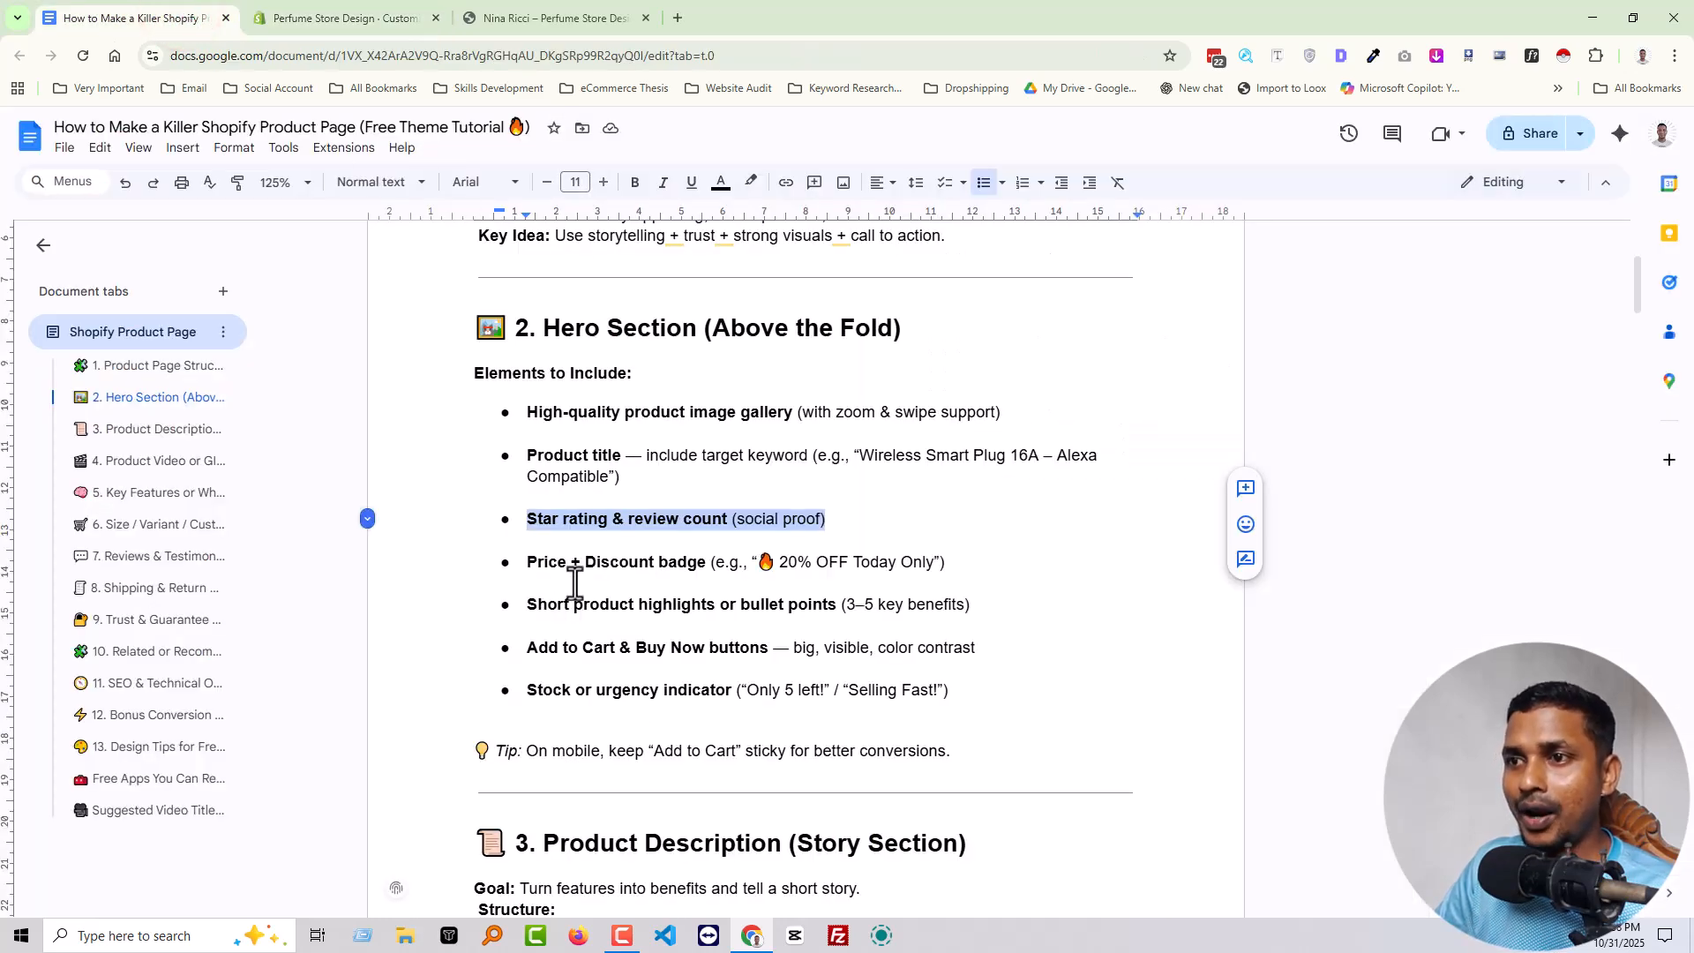
{"action": "left_click_drag", "start_coordinate": [708, 569], "coordinate": [582, 566]}
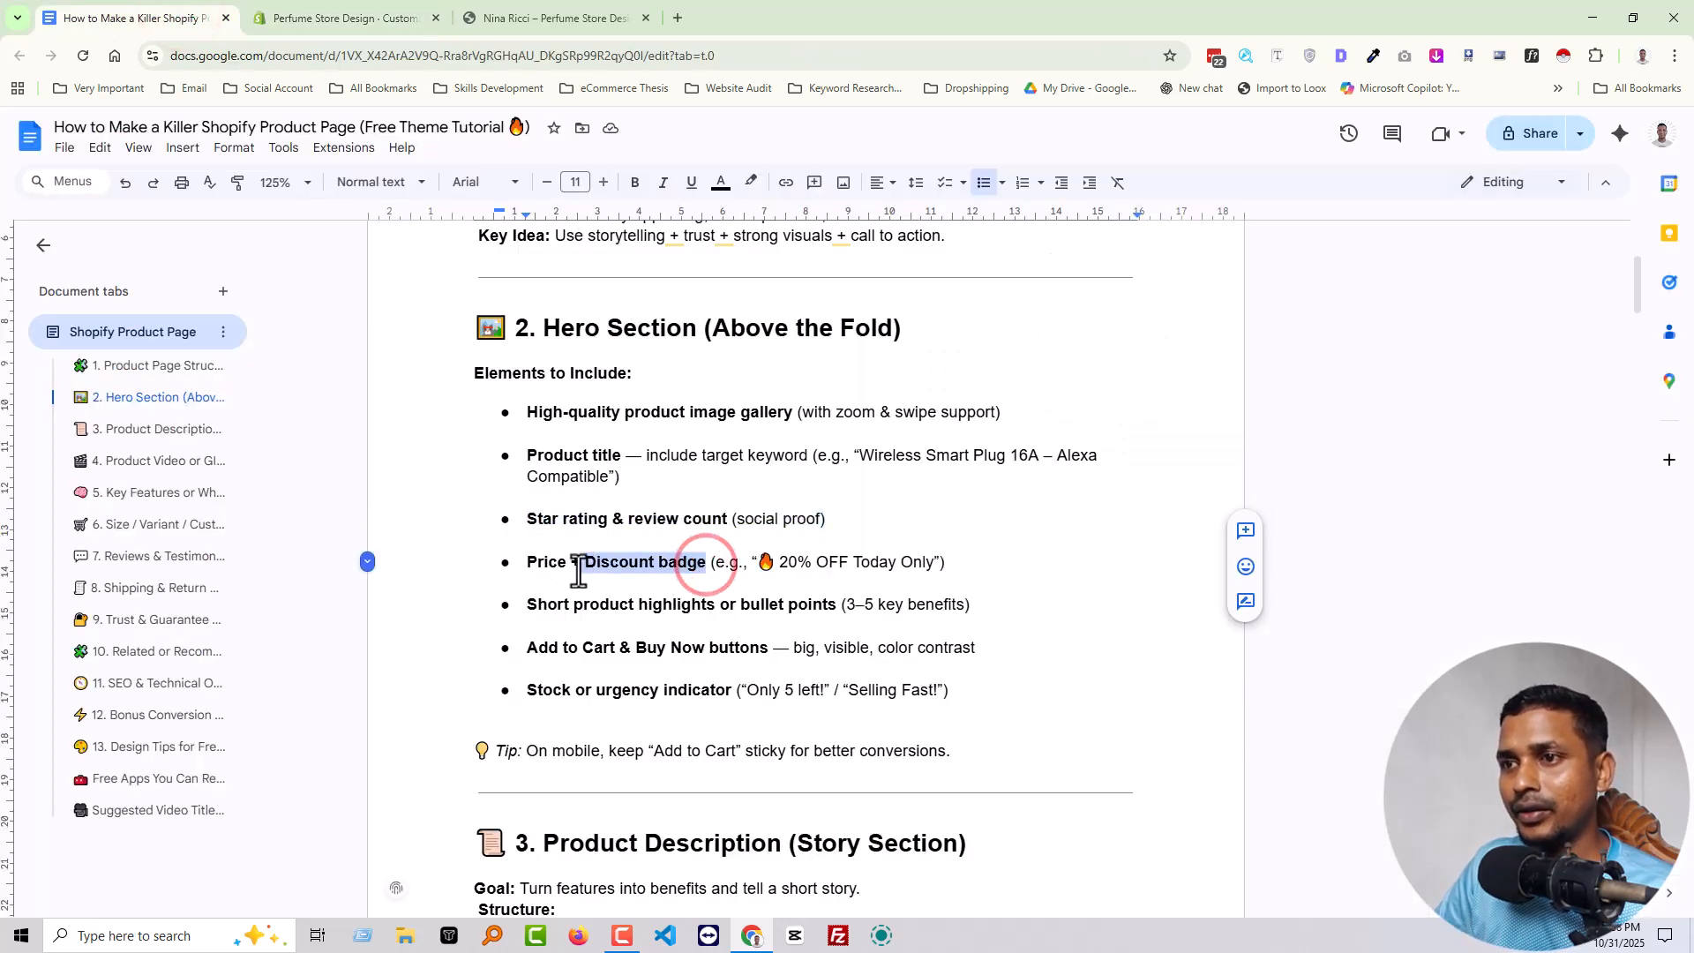
{"action": "left_click", "coordinate": [291, 13]}
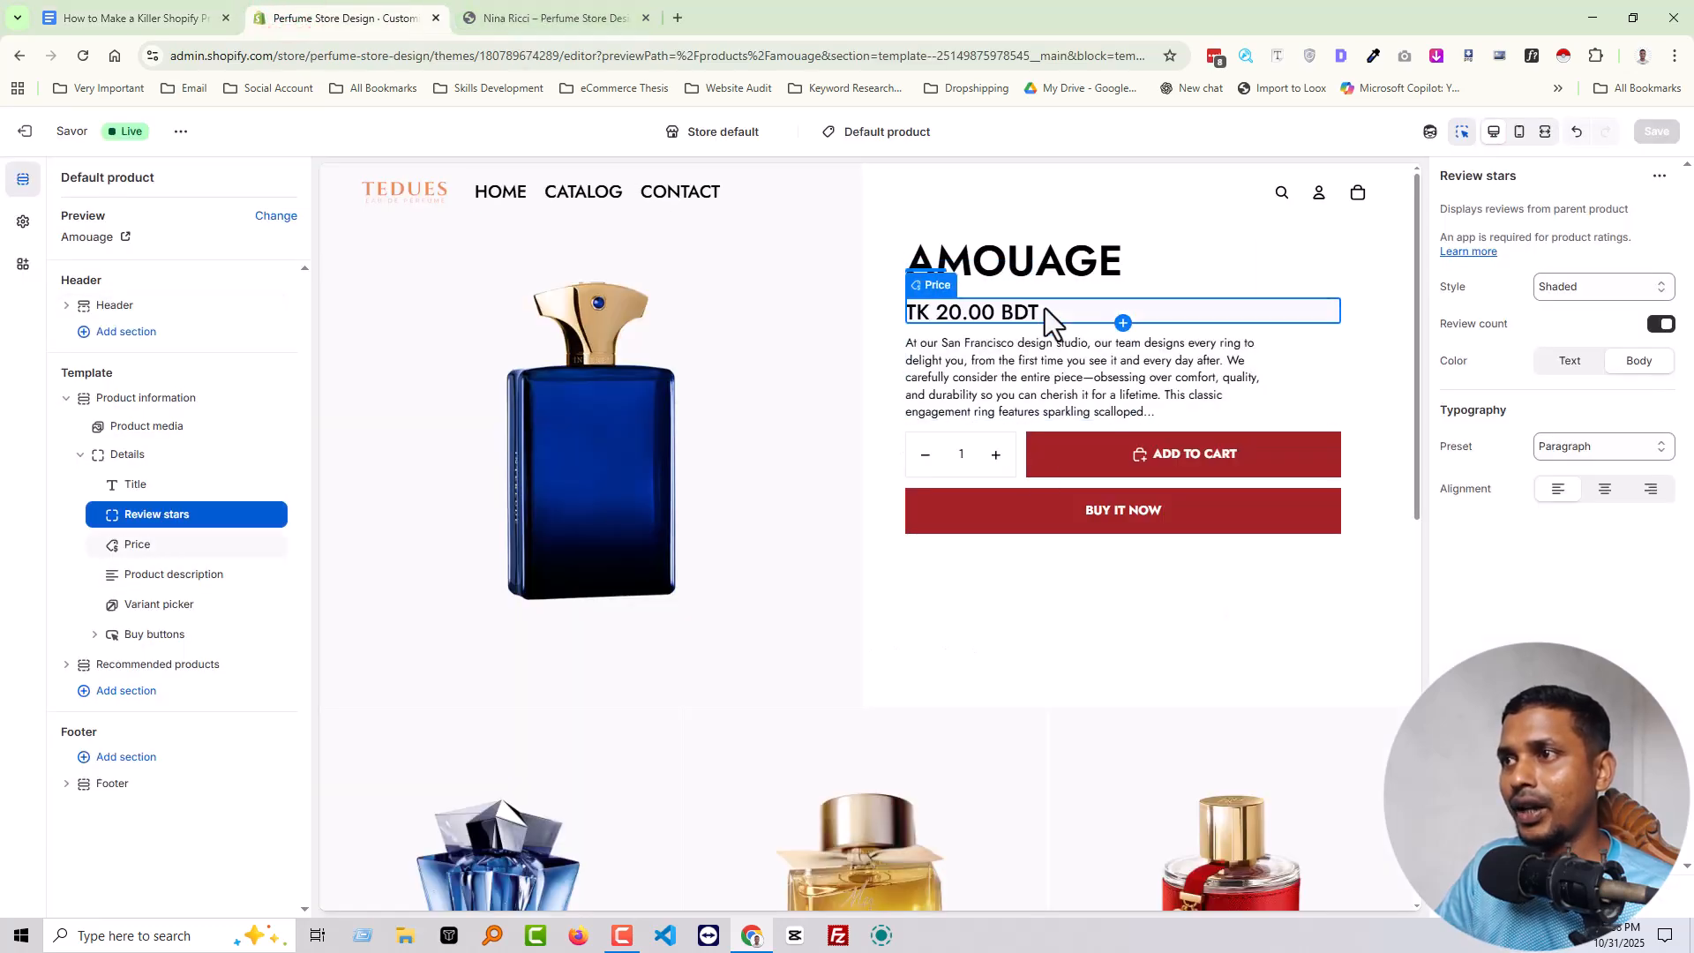
Step: Open the perfume store's admin in a new browser tab using the store part of the editor's address, and go to its products
{"action": "double_click", "coordinate": [1016, 260]}
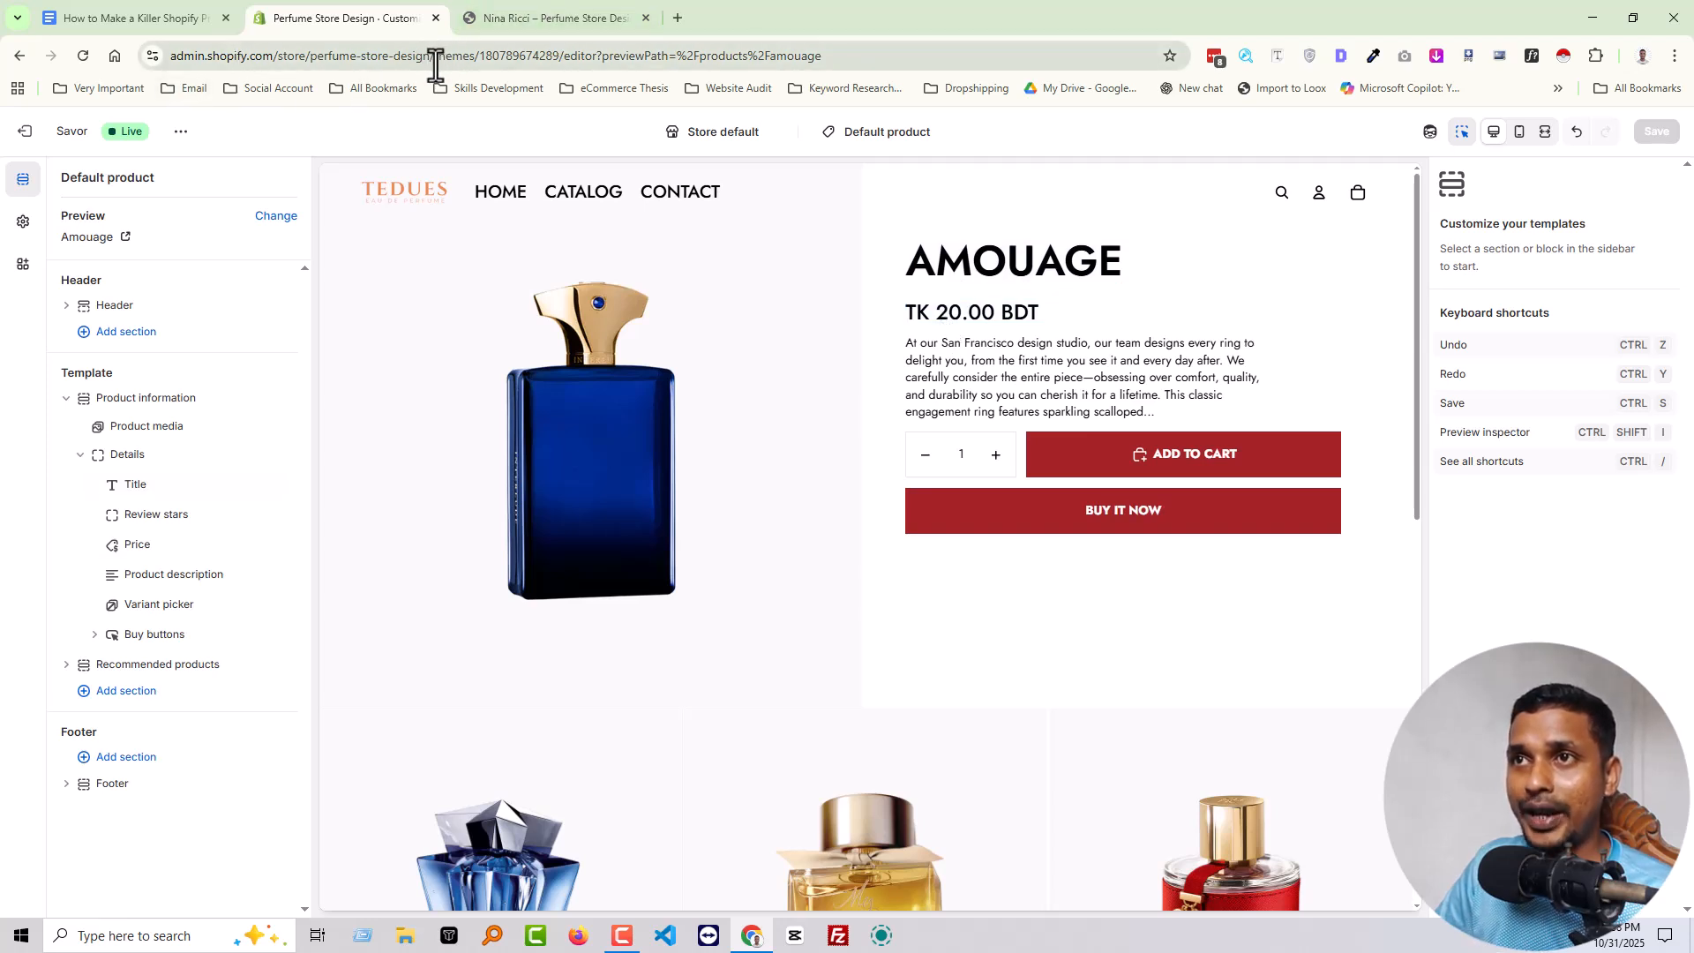
{"action": "left_click_drag", "start_coordinate": [435, 67], "coordinate": [66, 60]}
{"action": "key", "text": "ctrl+c"}
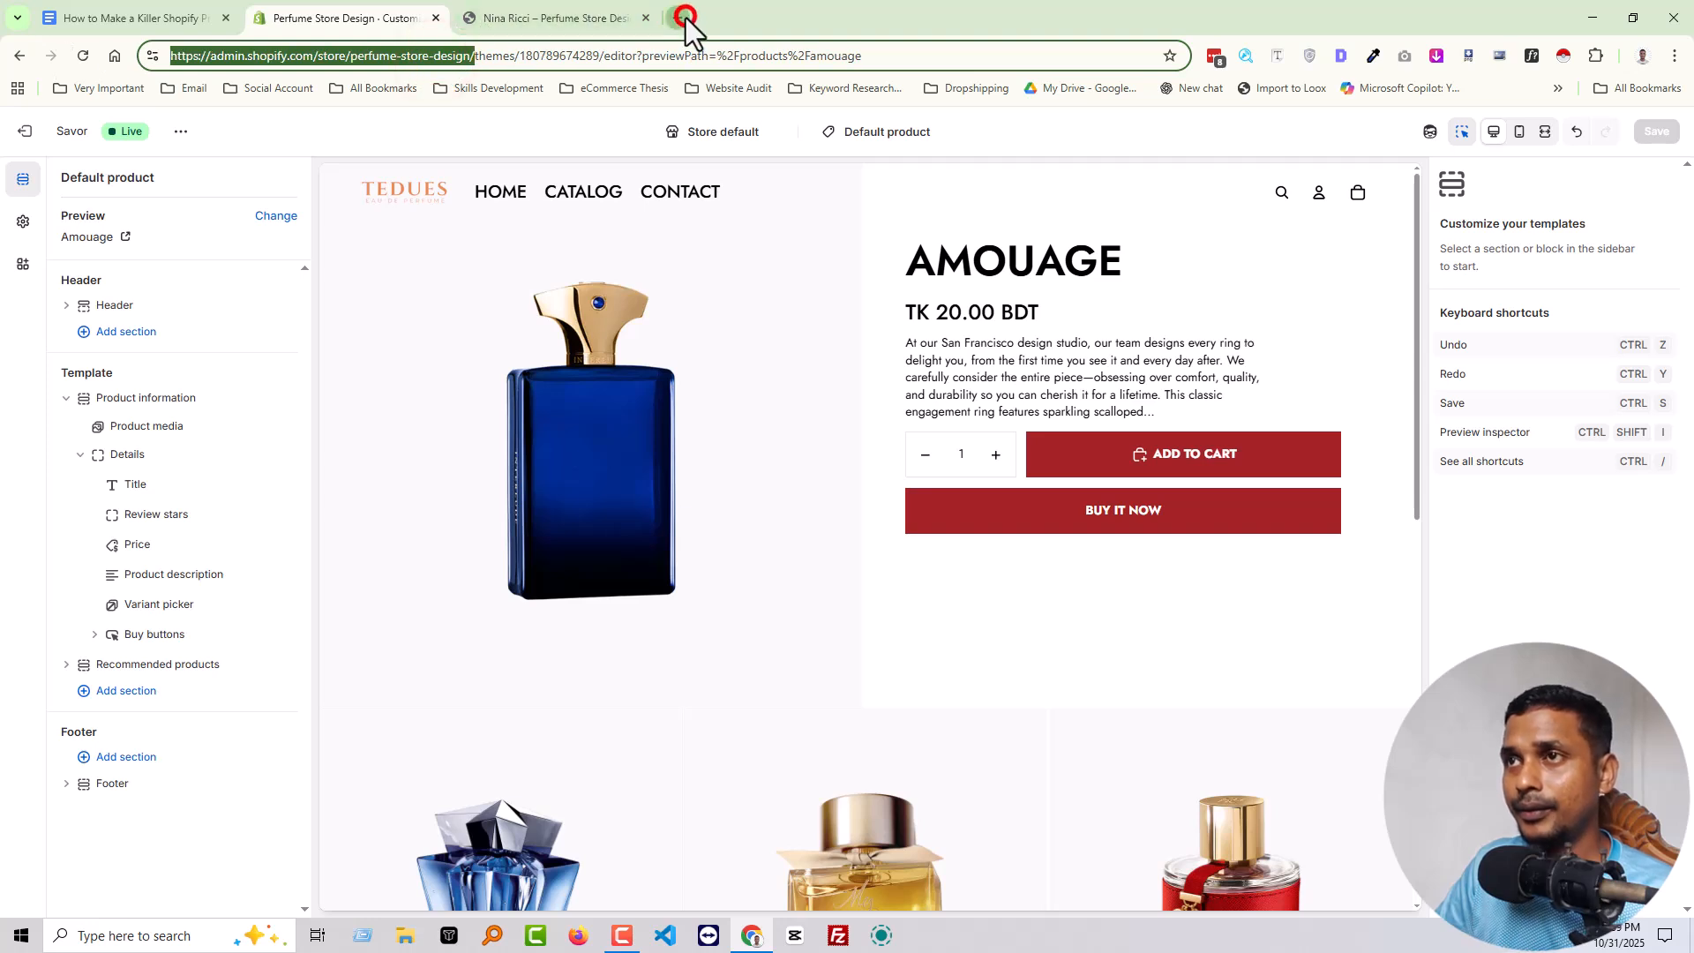
{"action": "left_click", "coordinate": [686, 17]}
{"action": "key", "text": "ctrl+v"}
{"action": "key", "text": "Return"}
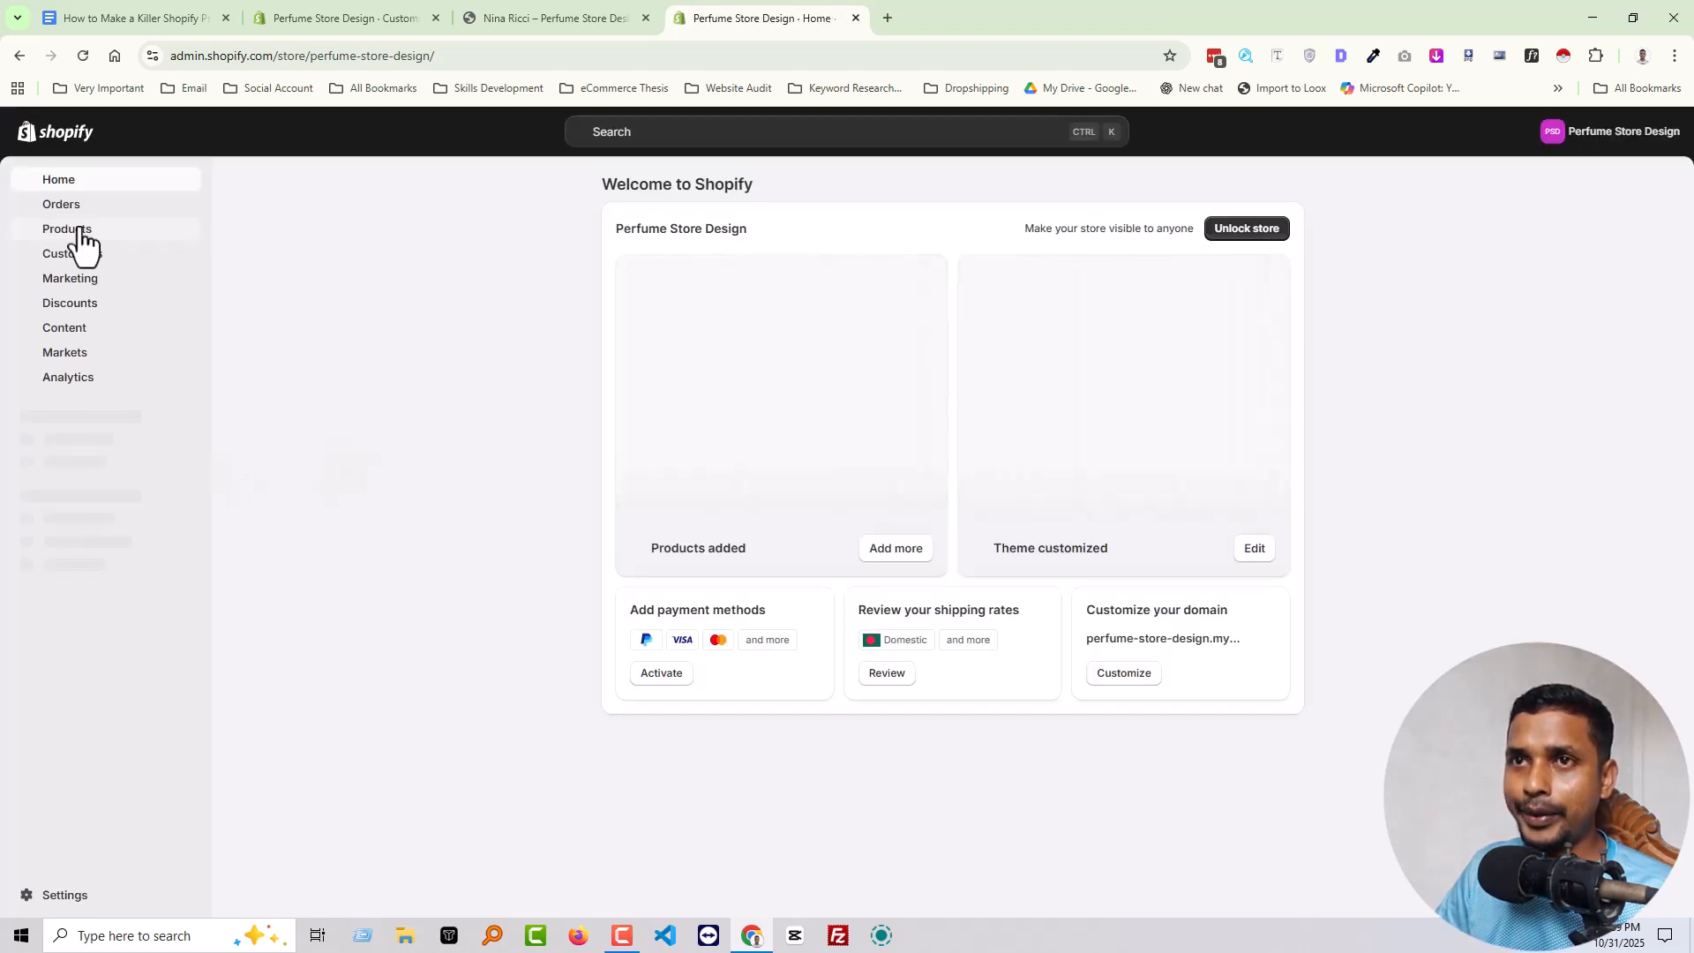
{"action": "left_click", "coordinate": [79, 223]}
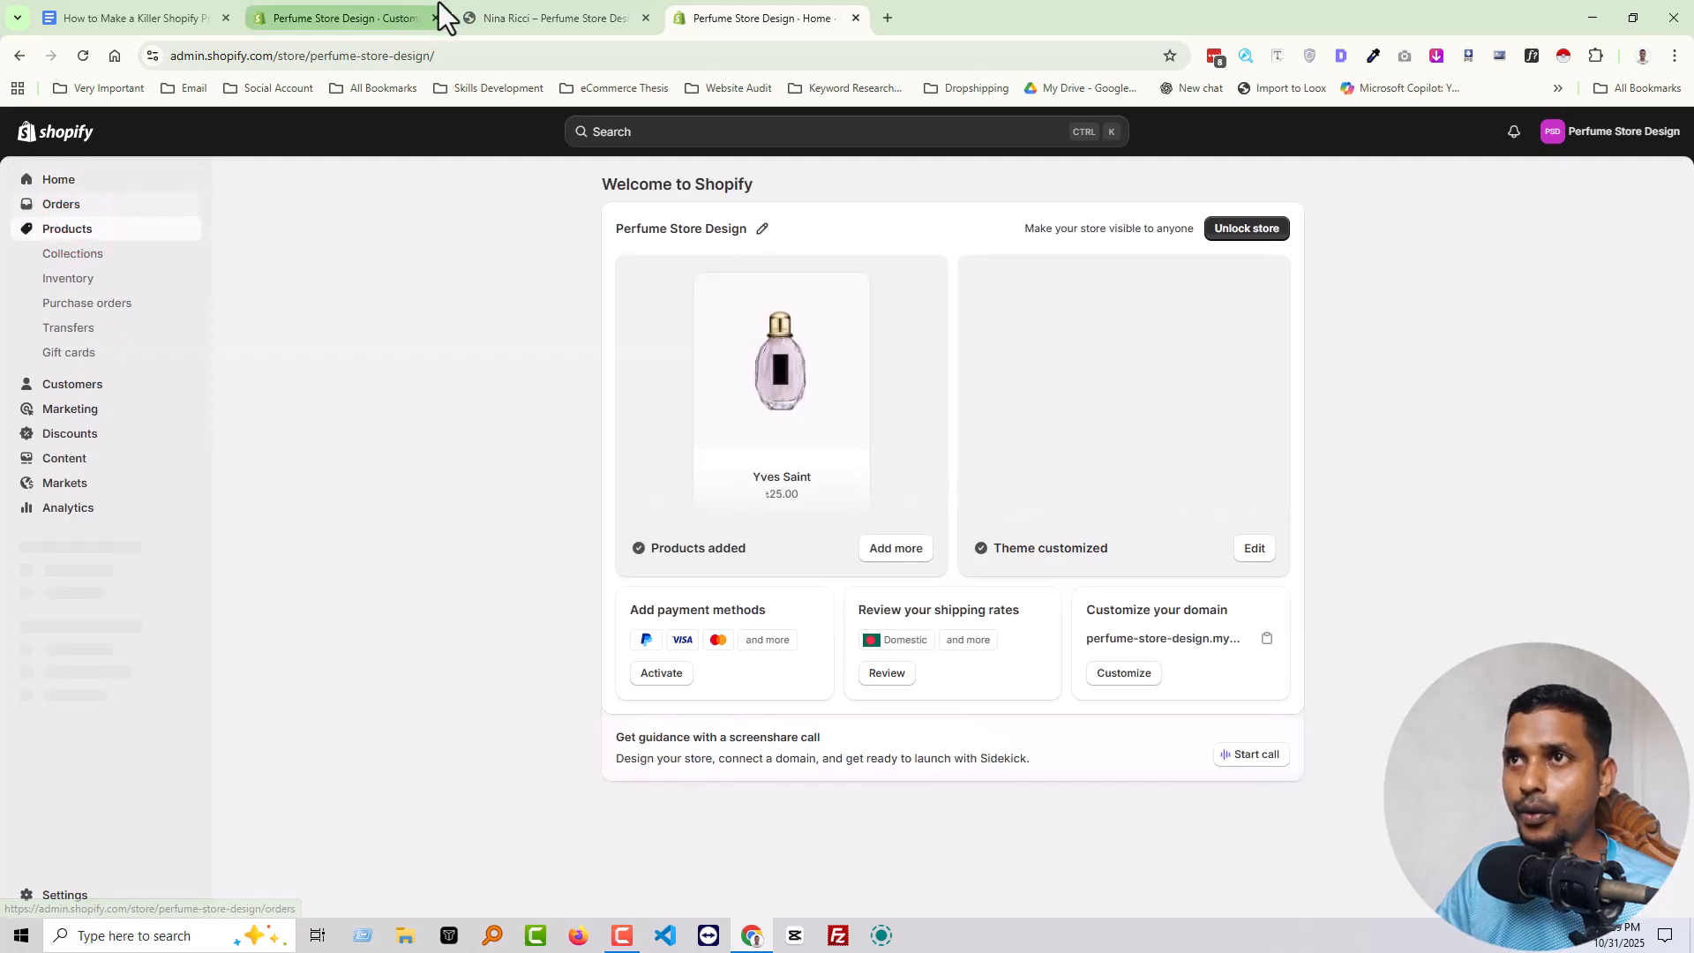
Step: Take the product title from the Nina Ricci storefront page, search the product list for "Nina Ricci" and open that product
{"action": "left_click", "coordinate": [514, 16]}
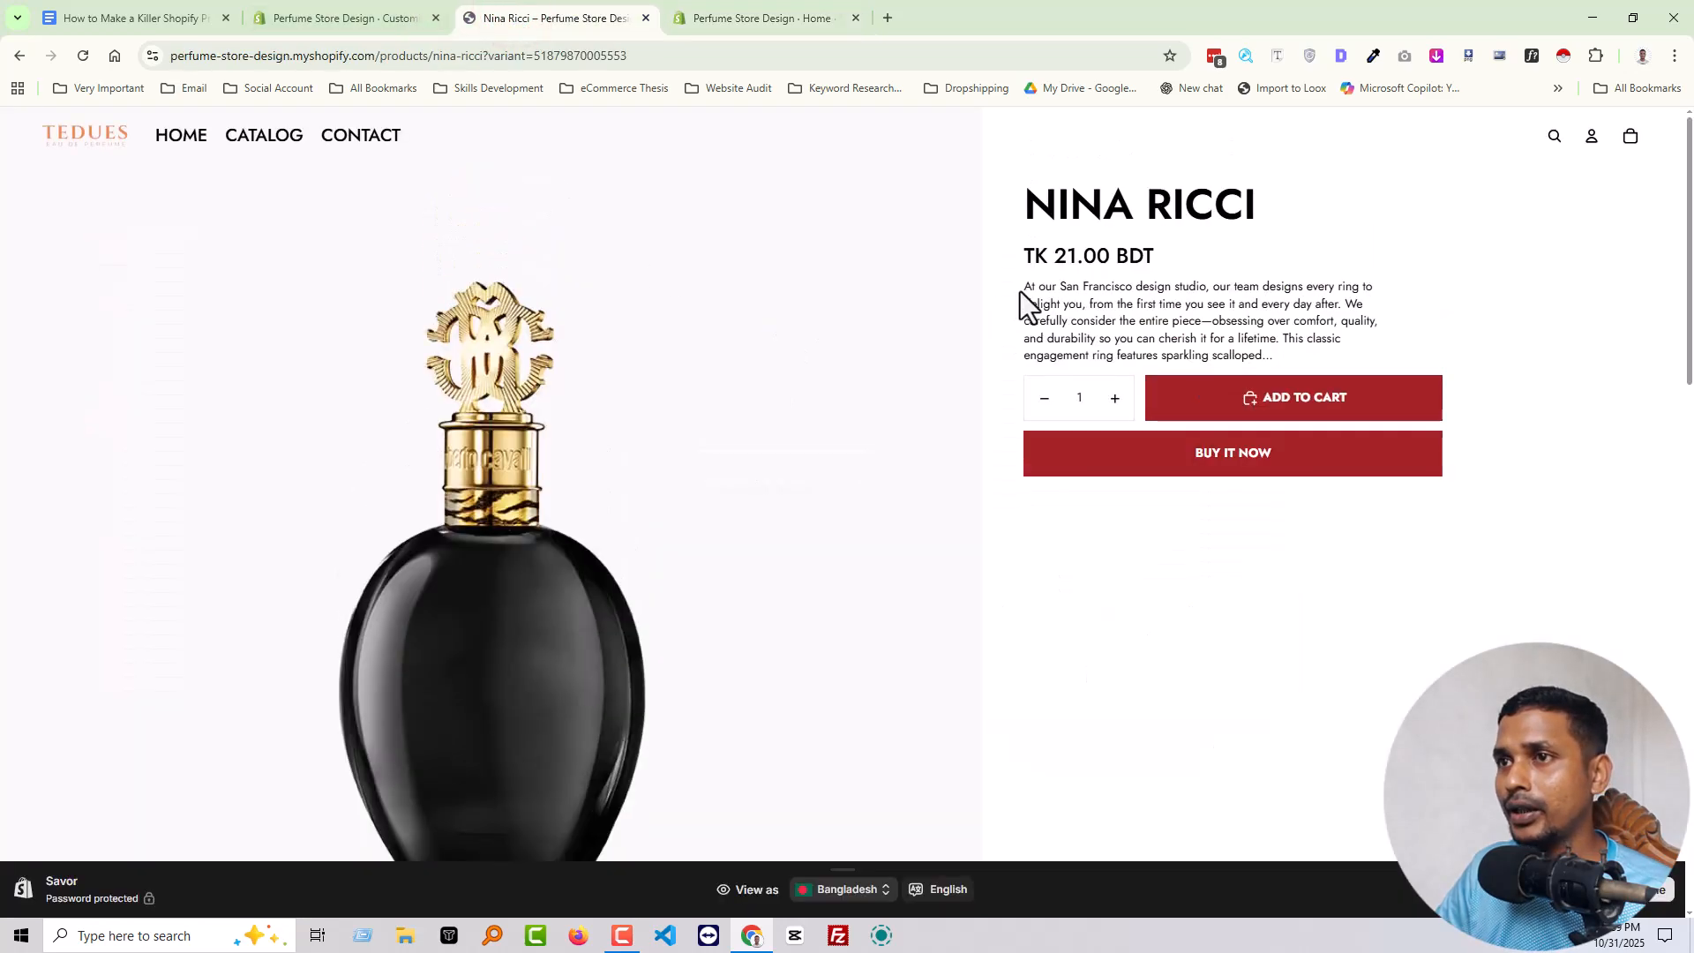
{"action": "double_click", "coordinate": [965, 202]}
{"action": "left_click_drag", "start_coordinate": [965, 201], "coordinate": [1085, 198]}
{"action": "left_click", "coordinate": [786, 16]}
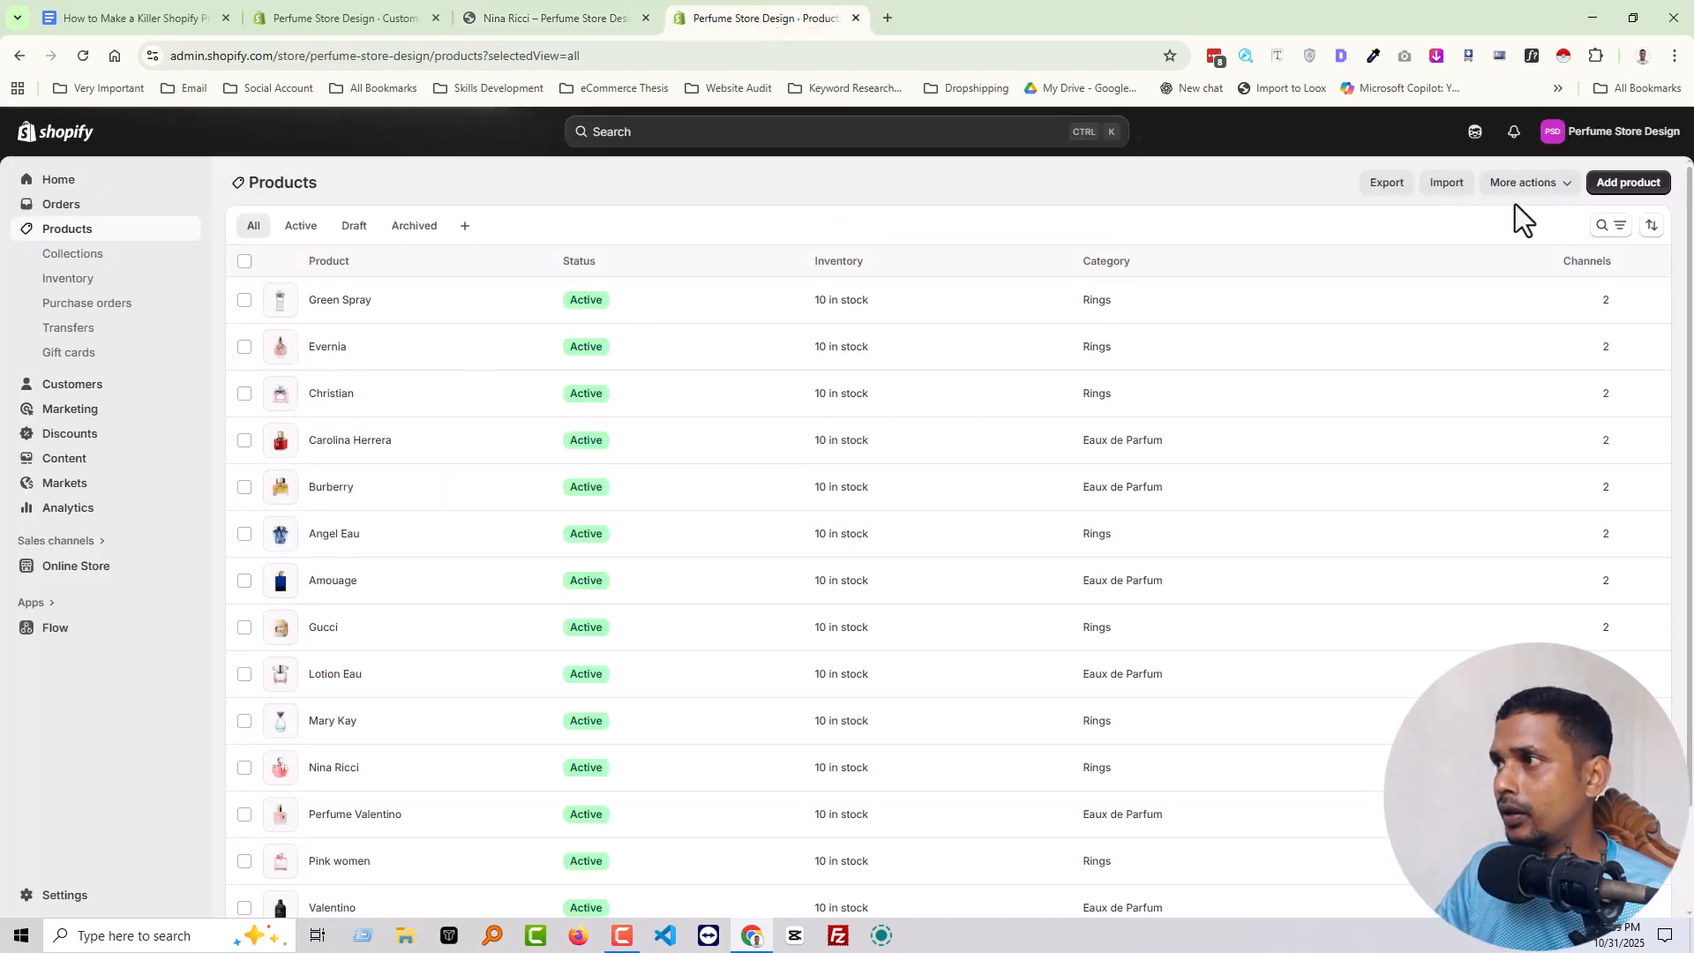
{"action": "left_click", "coordinate": [1599, 227]}
{"action": "type", "text": "Nina Ricci"}
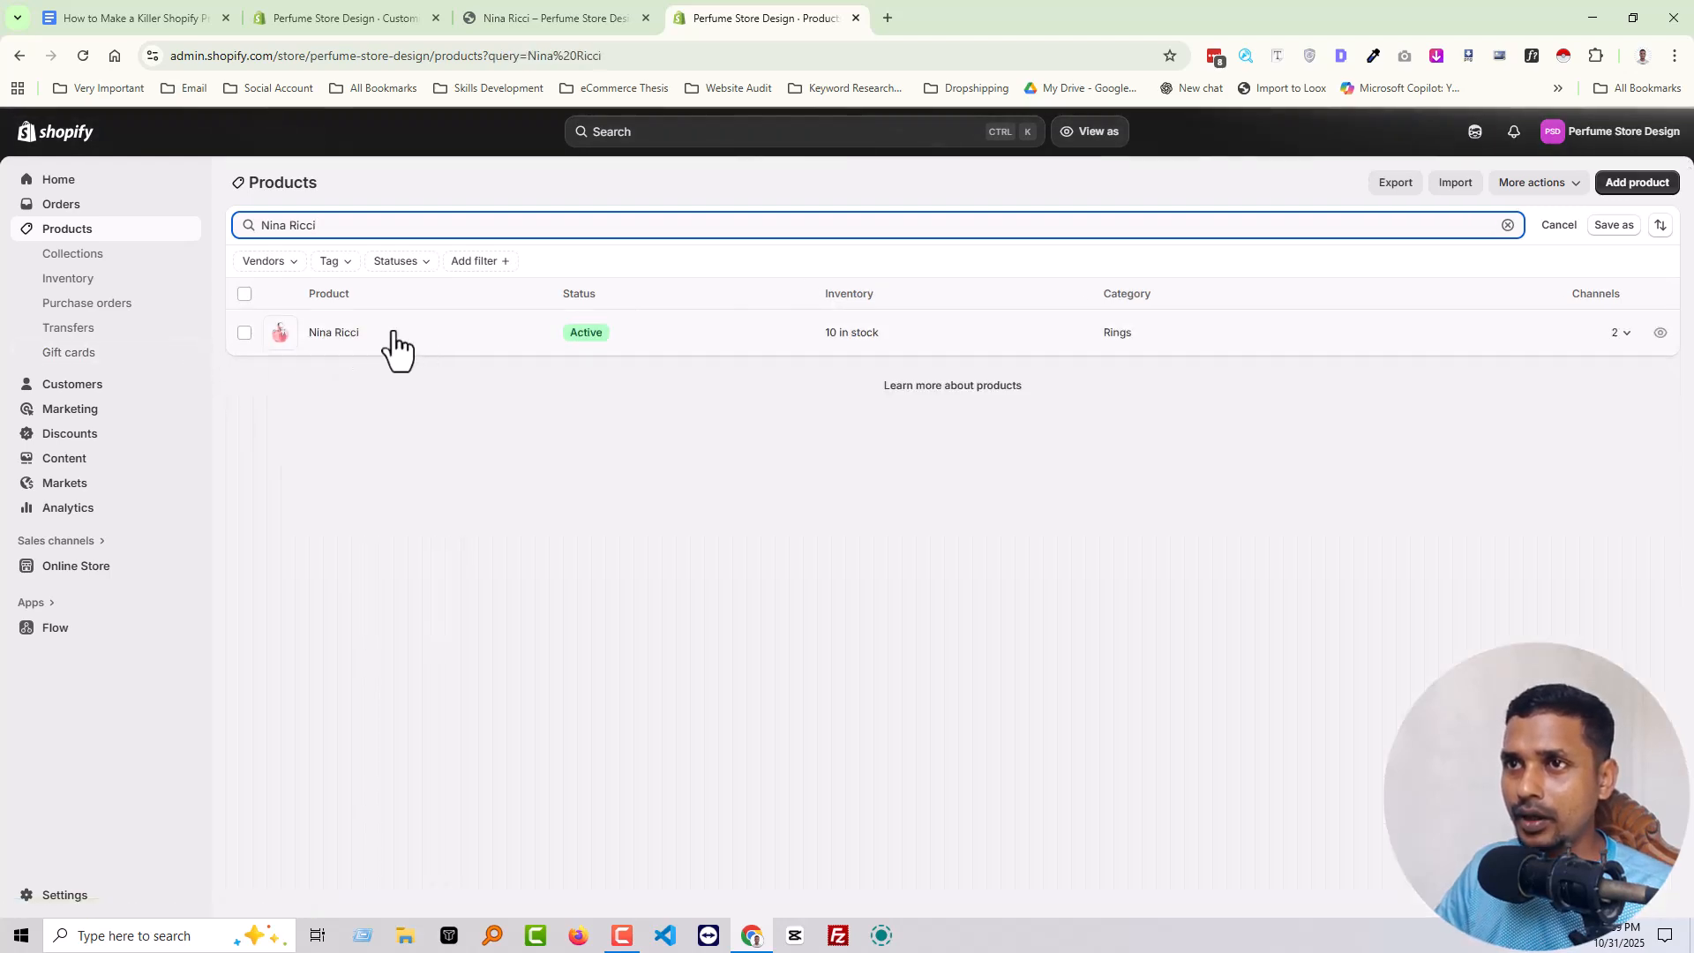
{"action": "left_click", "coordinate": [346, 331]}
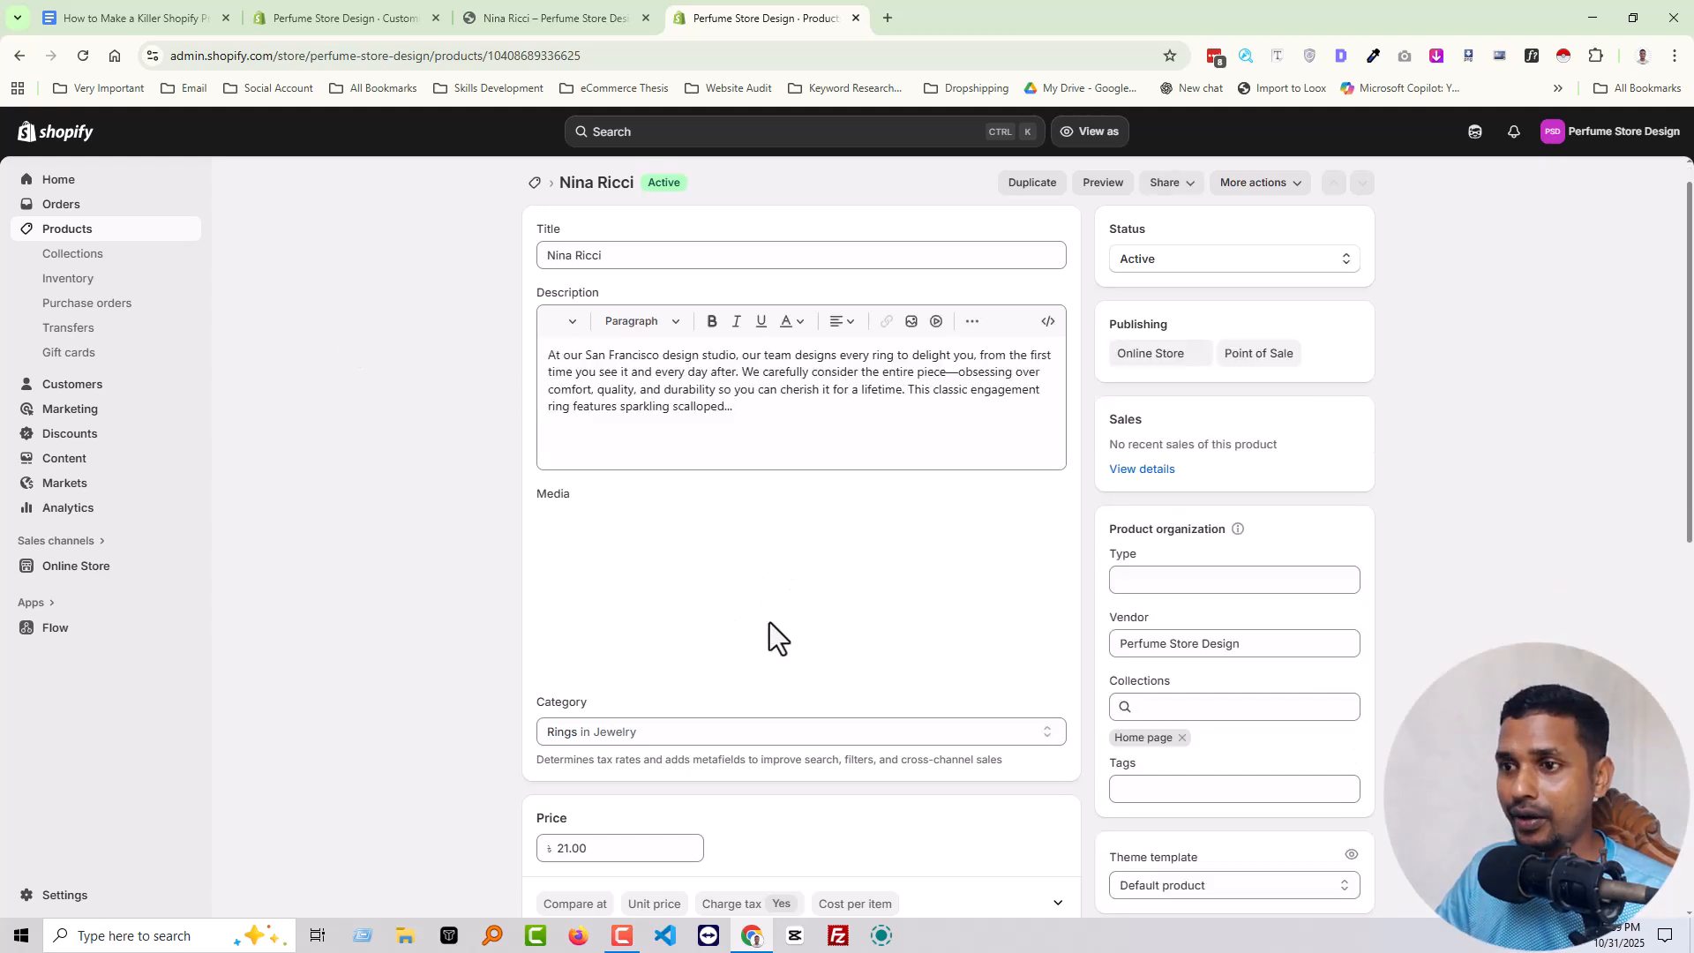
Step: Expand the additional display prices of the Nina Ricci product, set the compare-at price to 29 and save the product
{"action": "scroll", "coordinate": [769, 622], "scroll_direction": "down", "scroll_amount": 2}
{"action": "scroll", "coordinate": [770, 622], "scroll_direction": "down", "scroll_amount": 2}
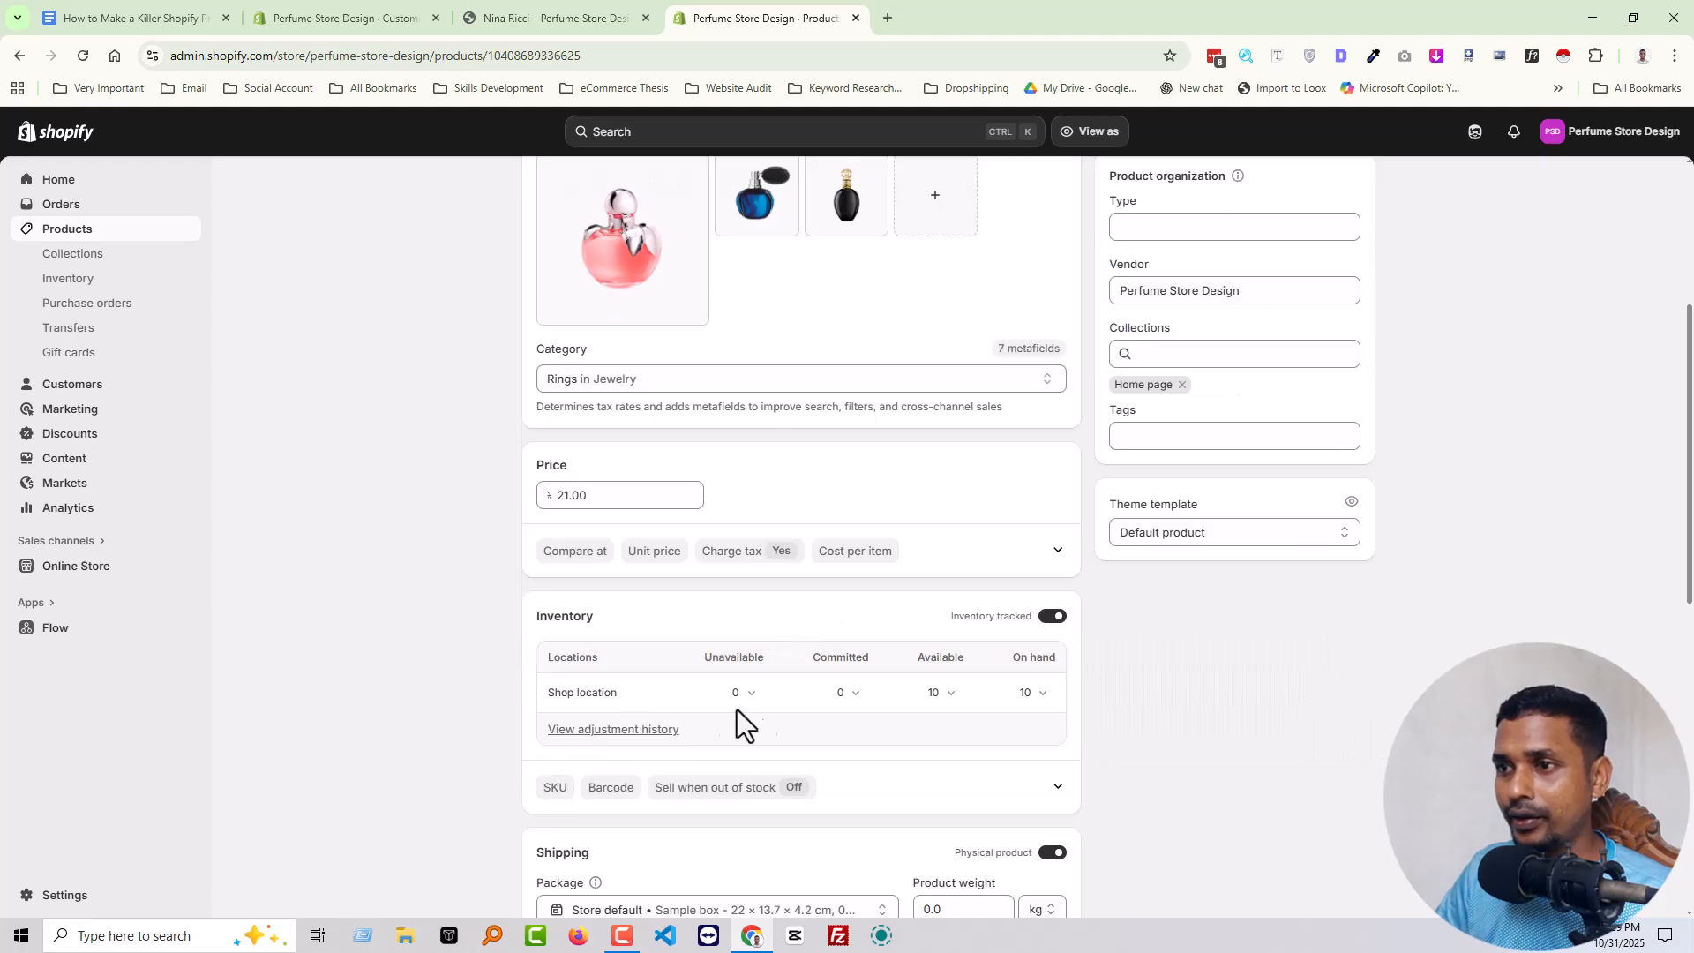
{"action": "scroll", "coordinate": [759, 716], "scroll_direction": "down", "scroll_amount": 4}
{"action": "scroll", "coordinate": [759, 717], "scroll_direction": "up", "scroll_amount": 3}
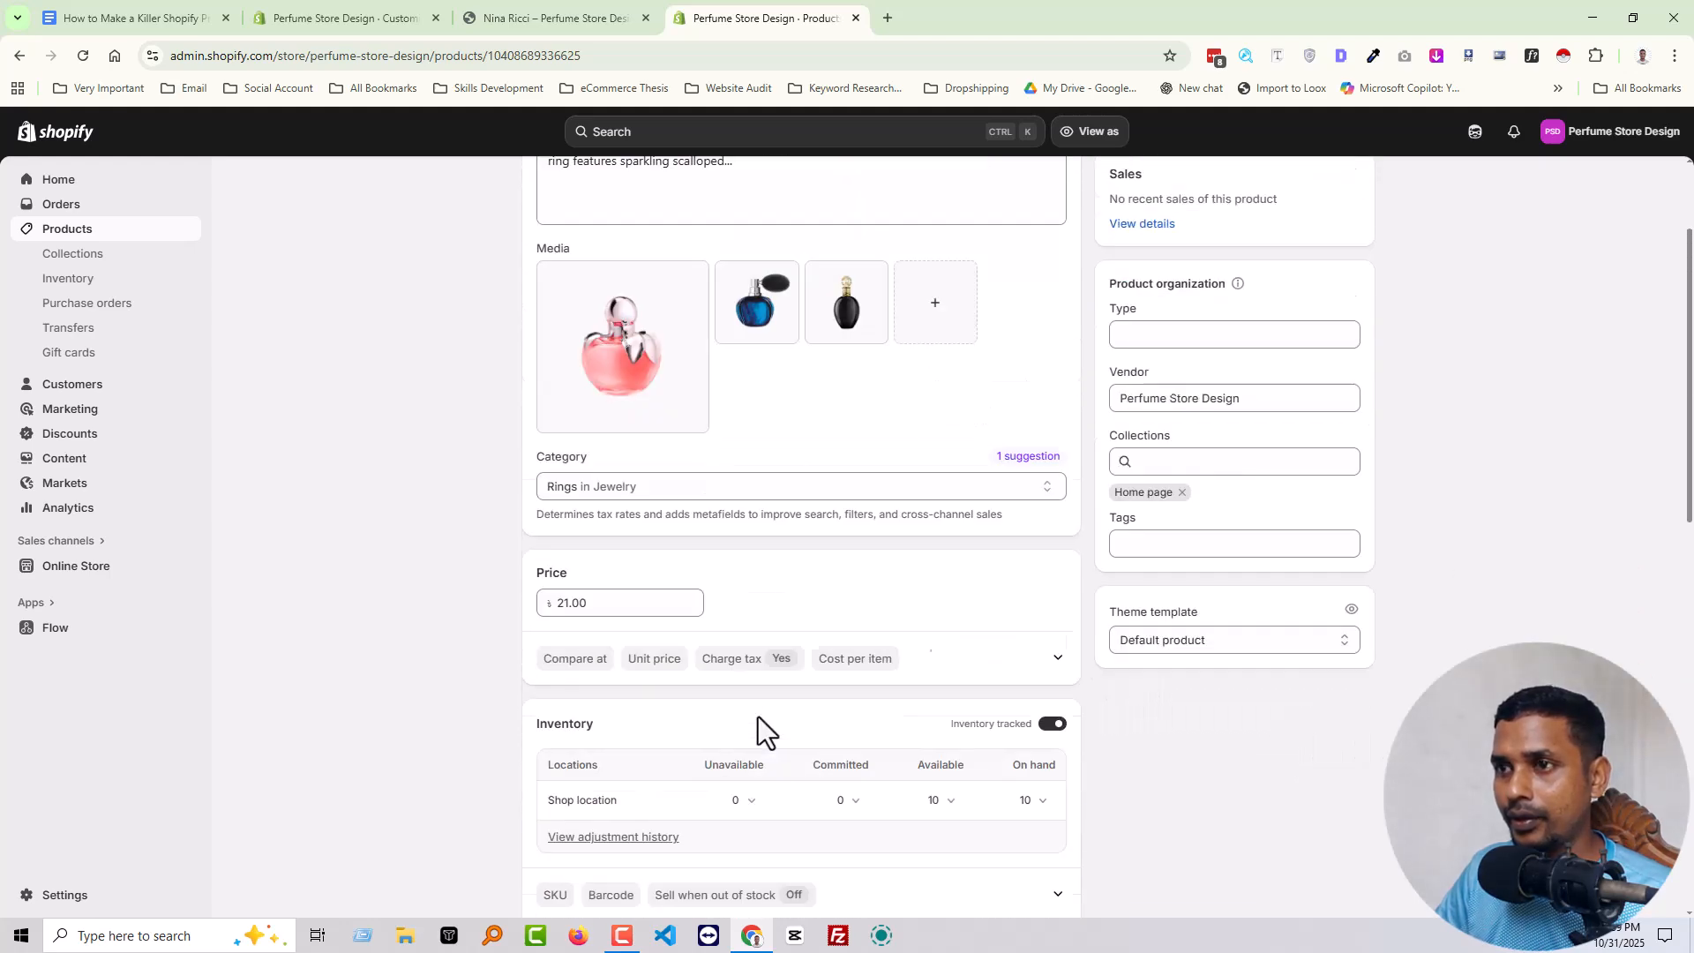
{"action": "scroll", "coordinate": [759, 716], "scroll_direction": "up", "scroll_amount": 3}
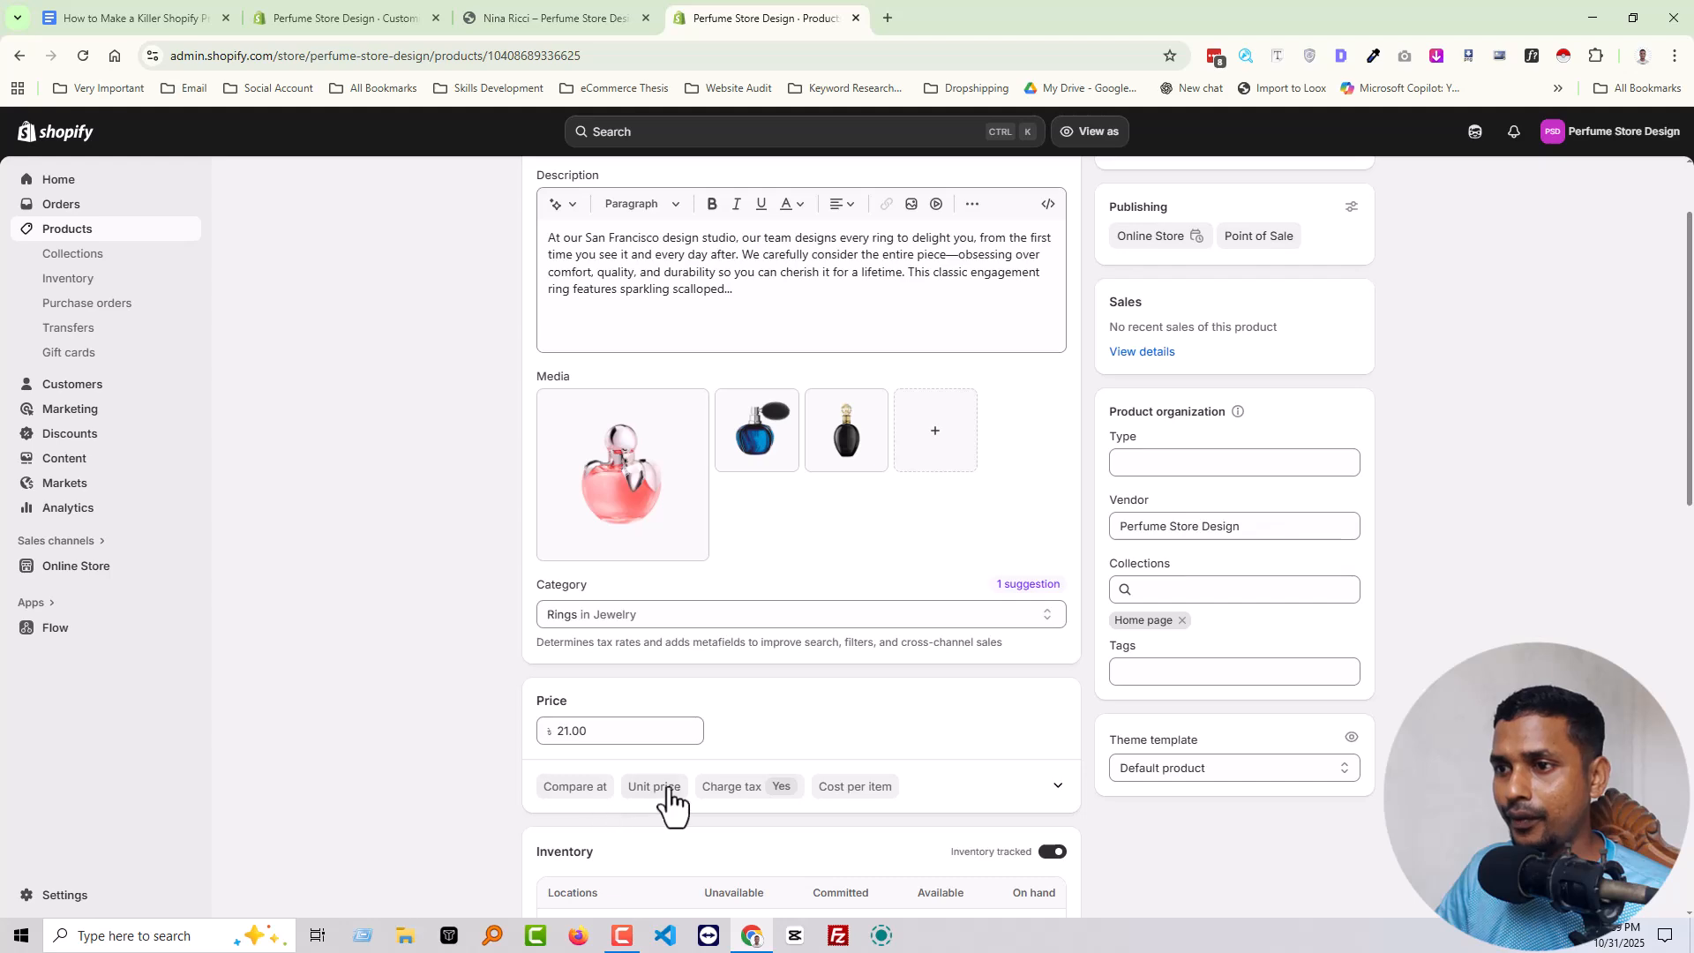
{"action": "scroll", "coordinate": [874, 798], "scroll_direction": "down", "scroll_amount": 2}
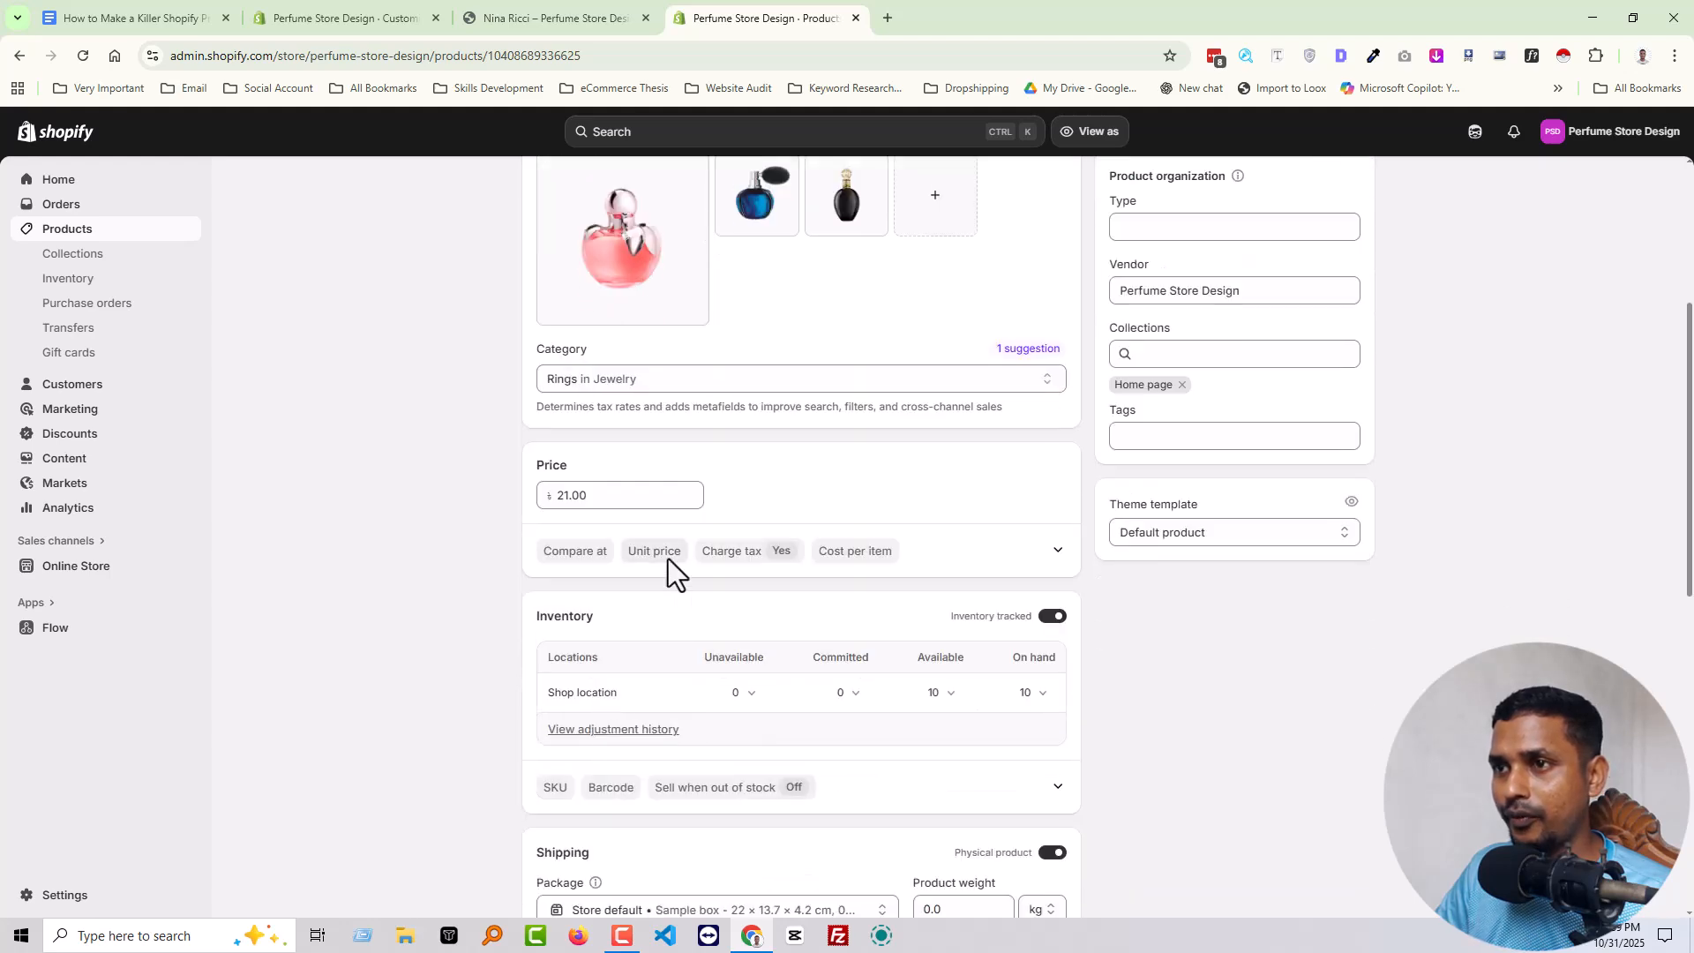
{"action": "left_click", "coordinate": [1058, 551]}
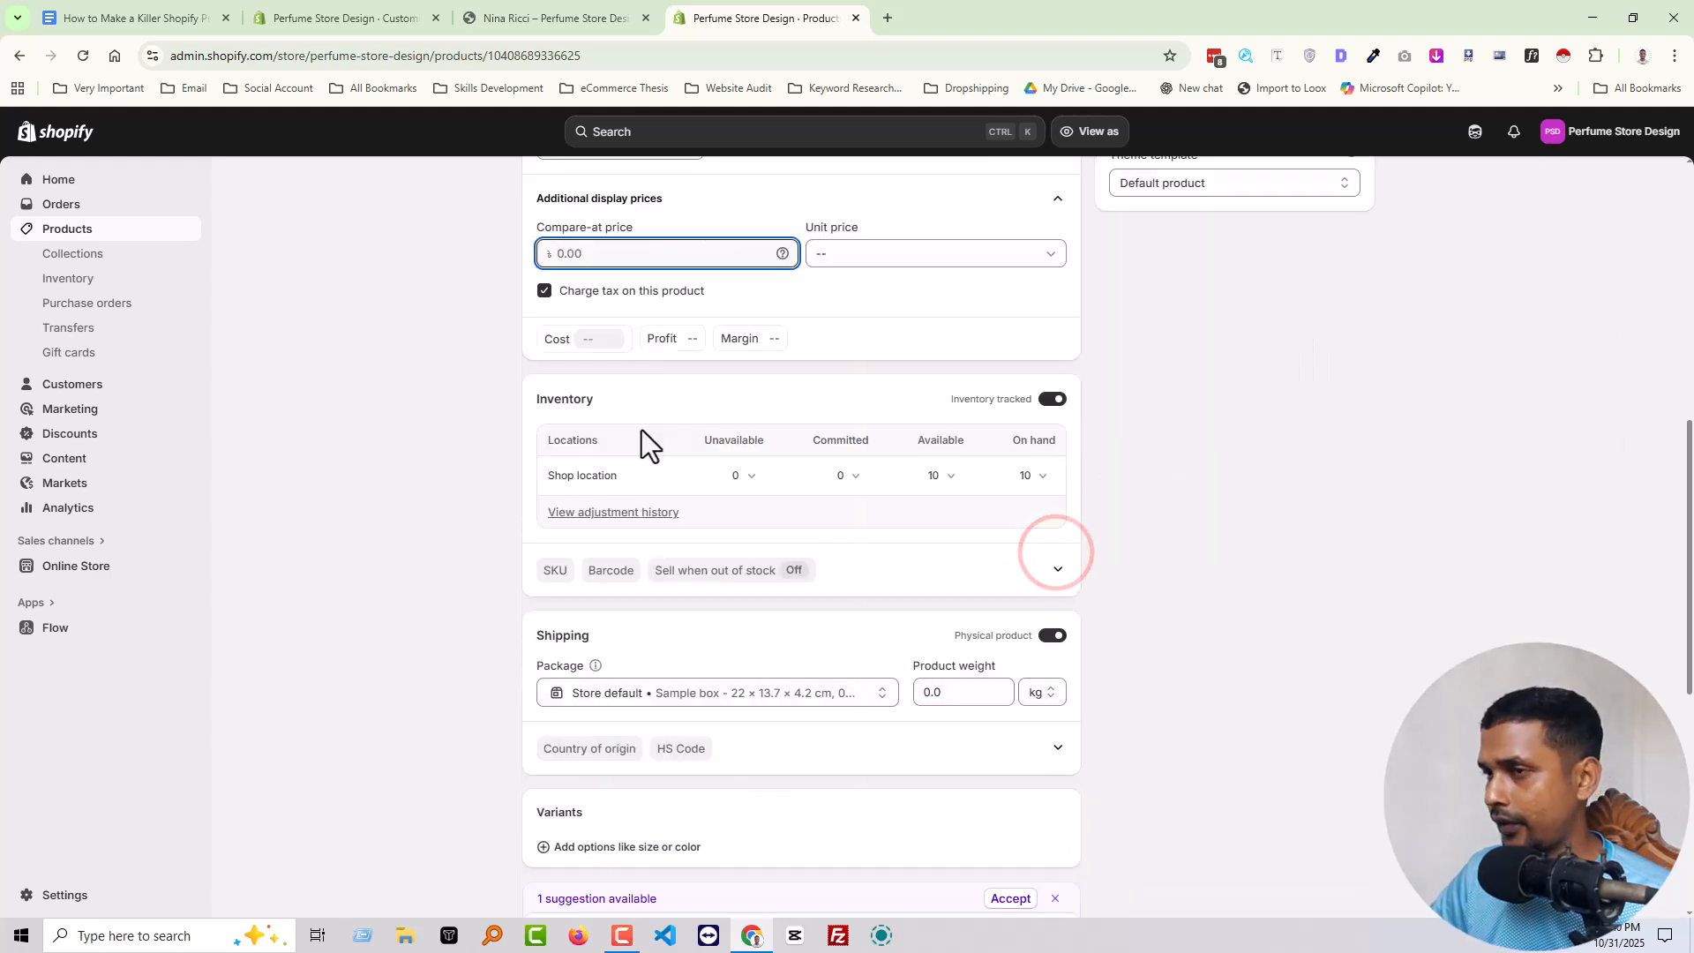
{"action": "scroll", "coordinate": [671, 402], "scroll_direction": "up", "scroll_amount": 1}
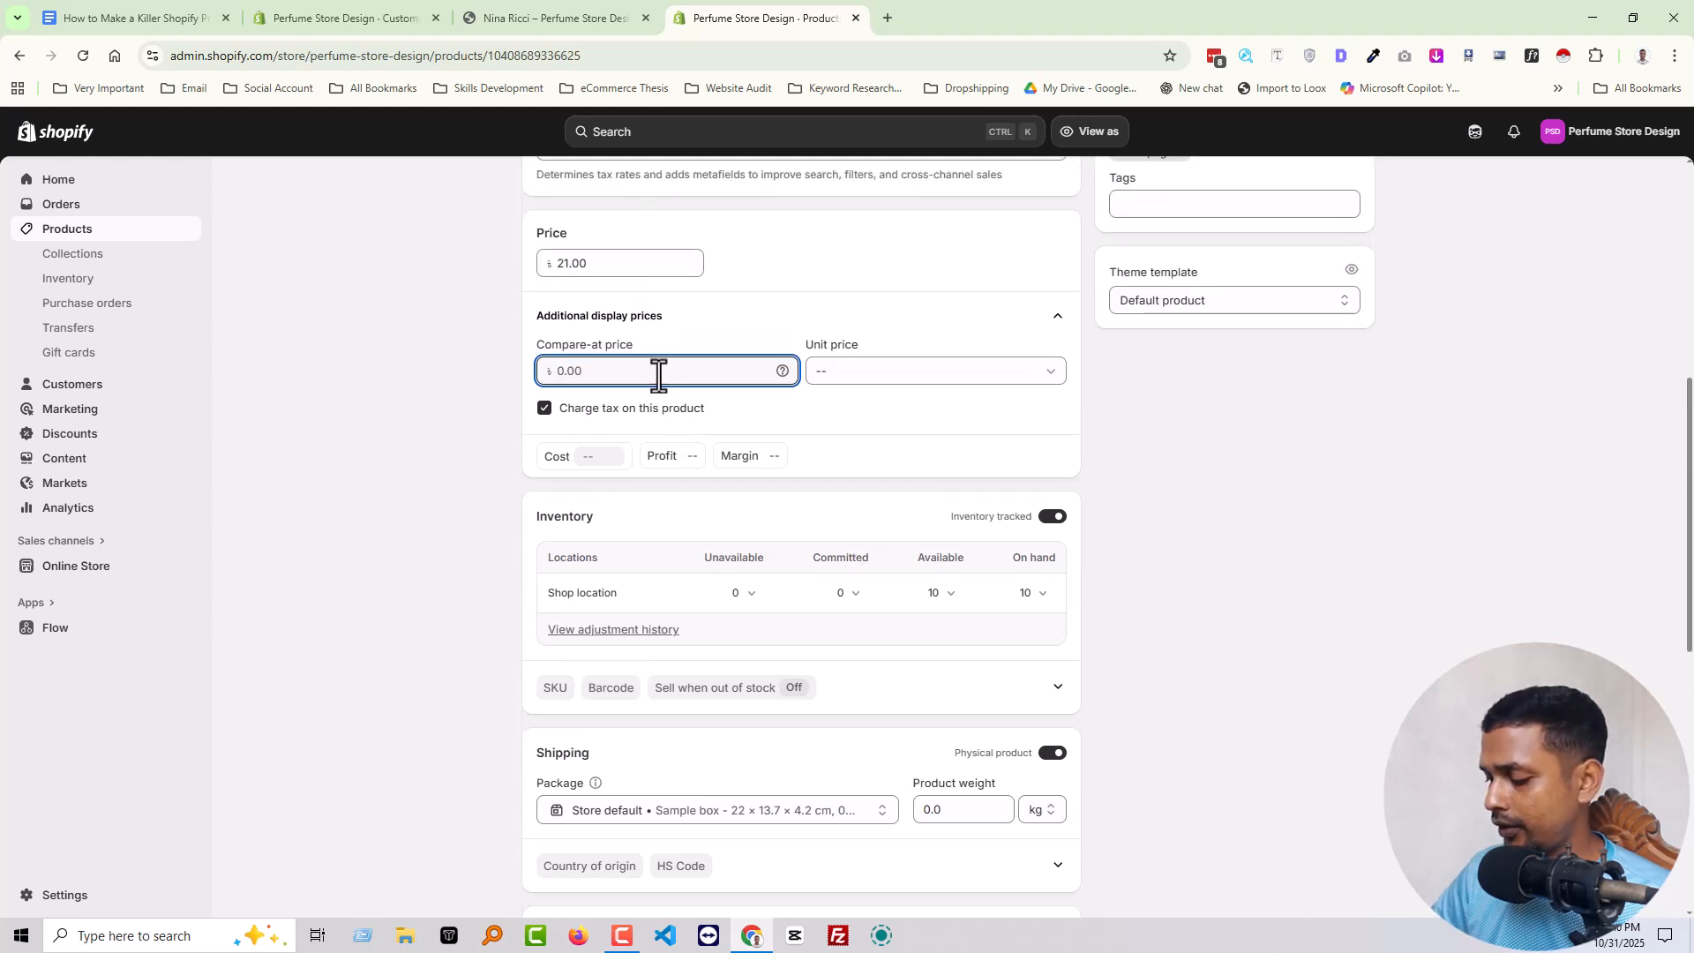
{"action": "type", "text": "29"}
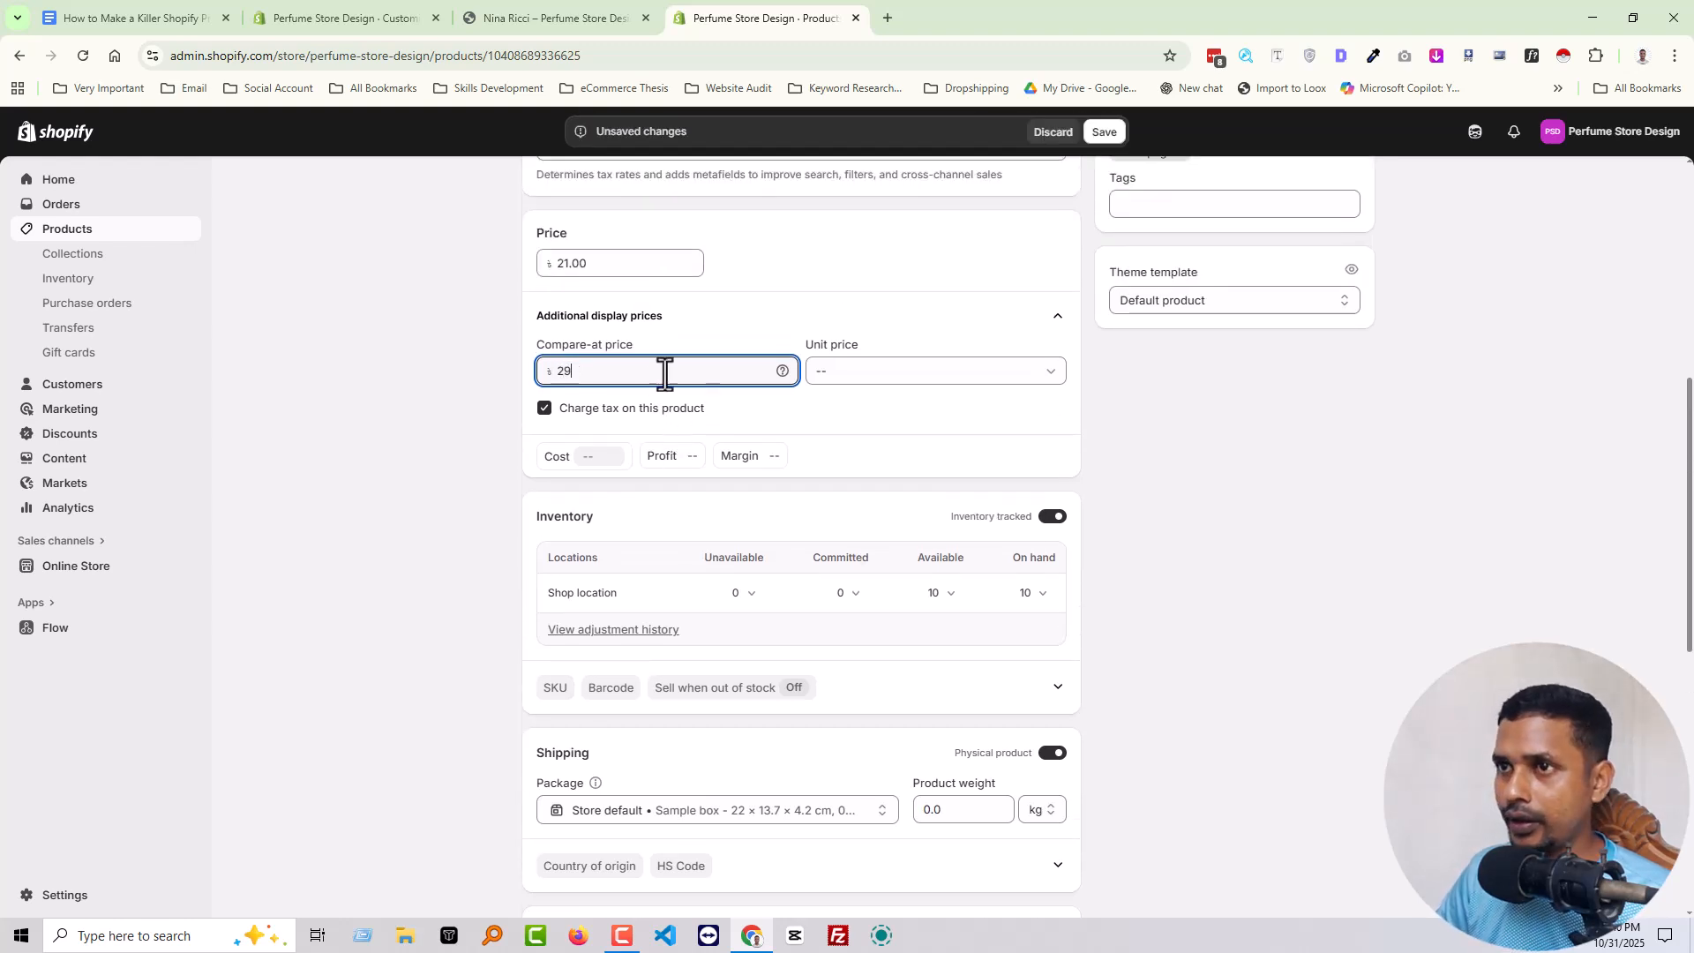
{"action": "left_click", "coordinate": [1099, 132]}
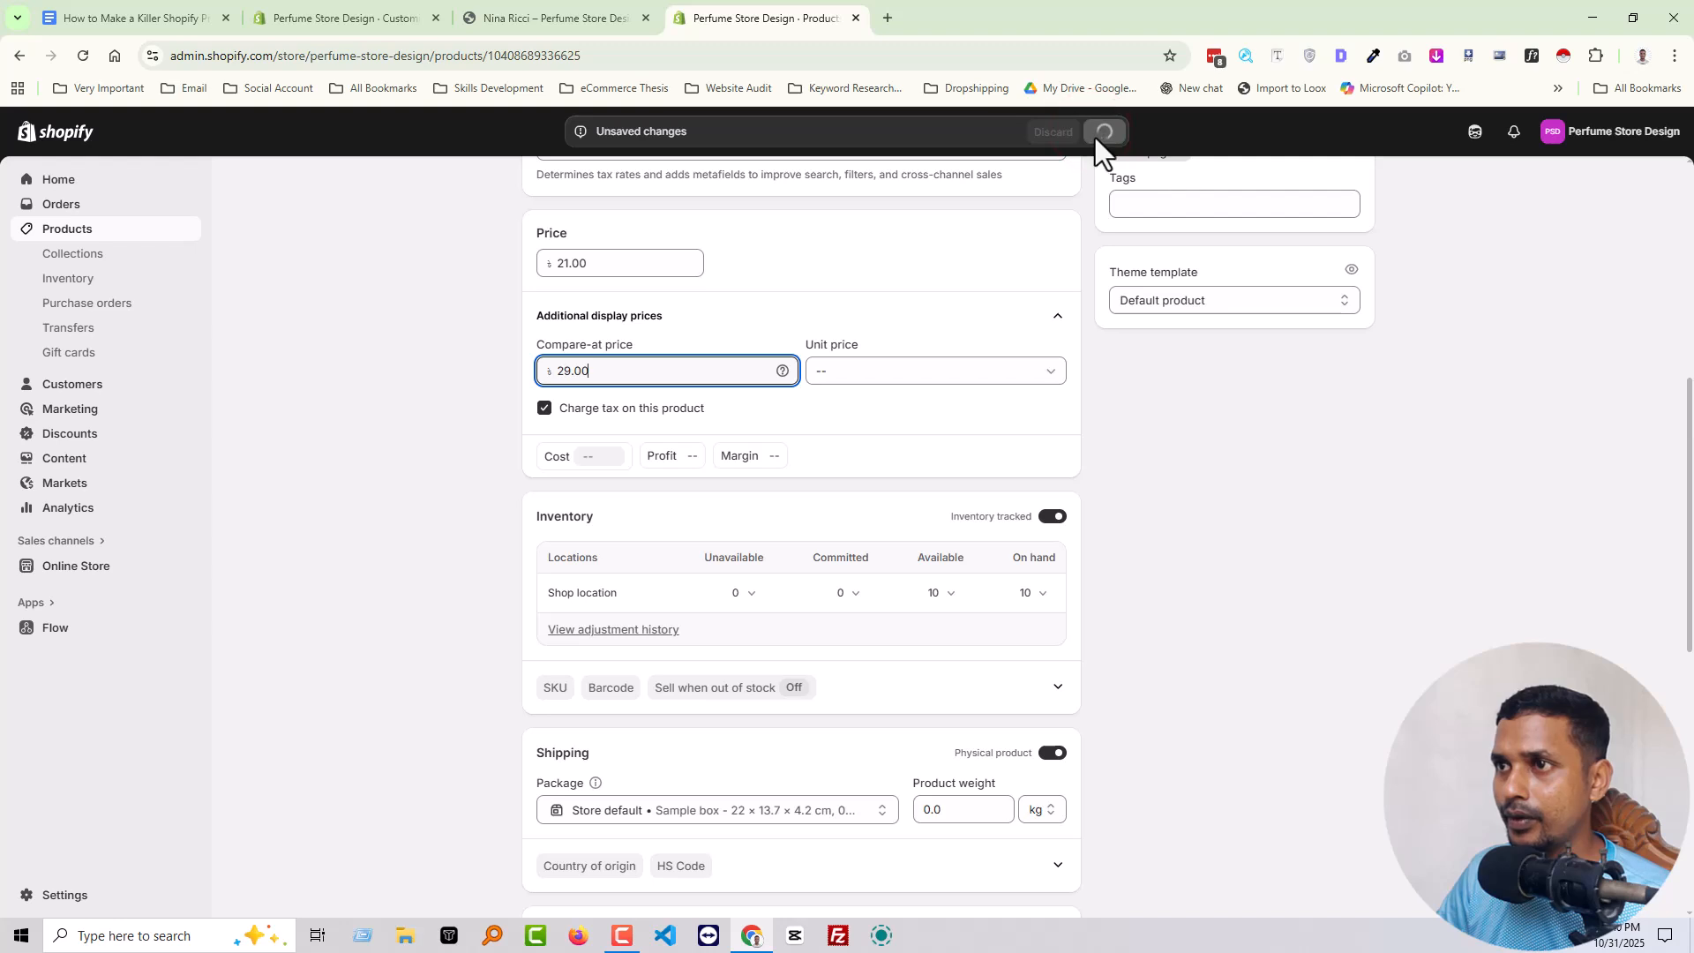
Step: Reload the Nina Ricci storefront page to check how the compare-at price is displayed, and return to the product's admin page
{"action": "left_click", "coordinate": [537, 18]}
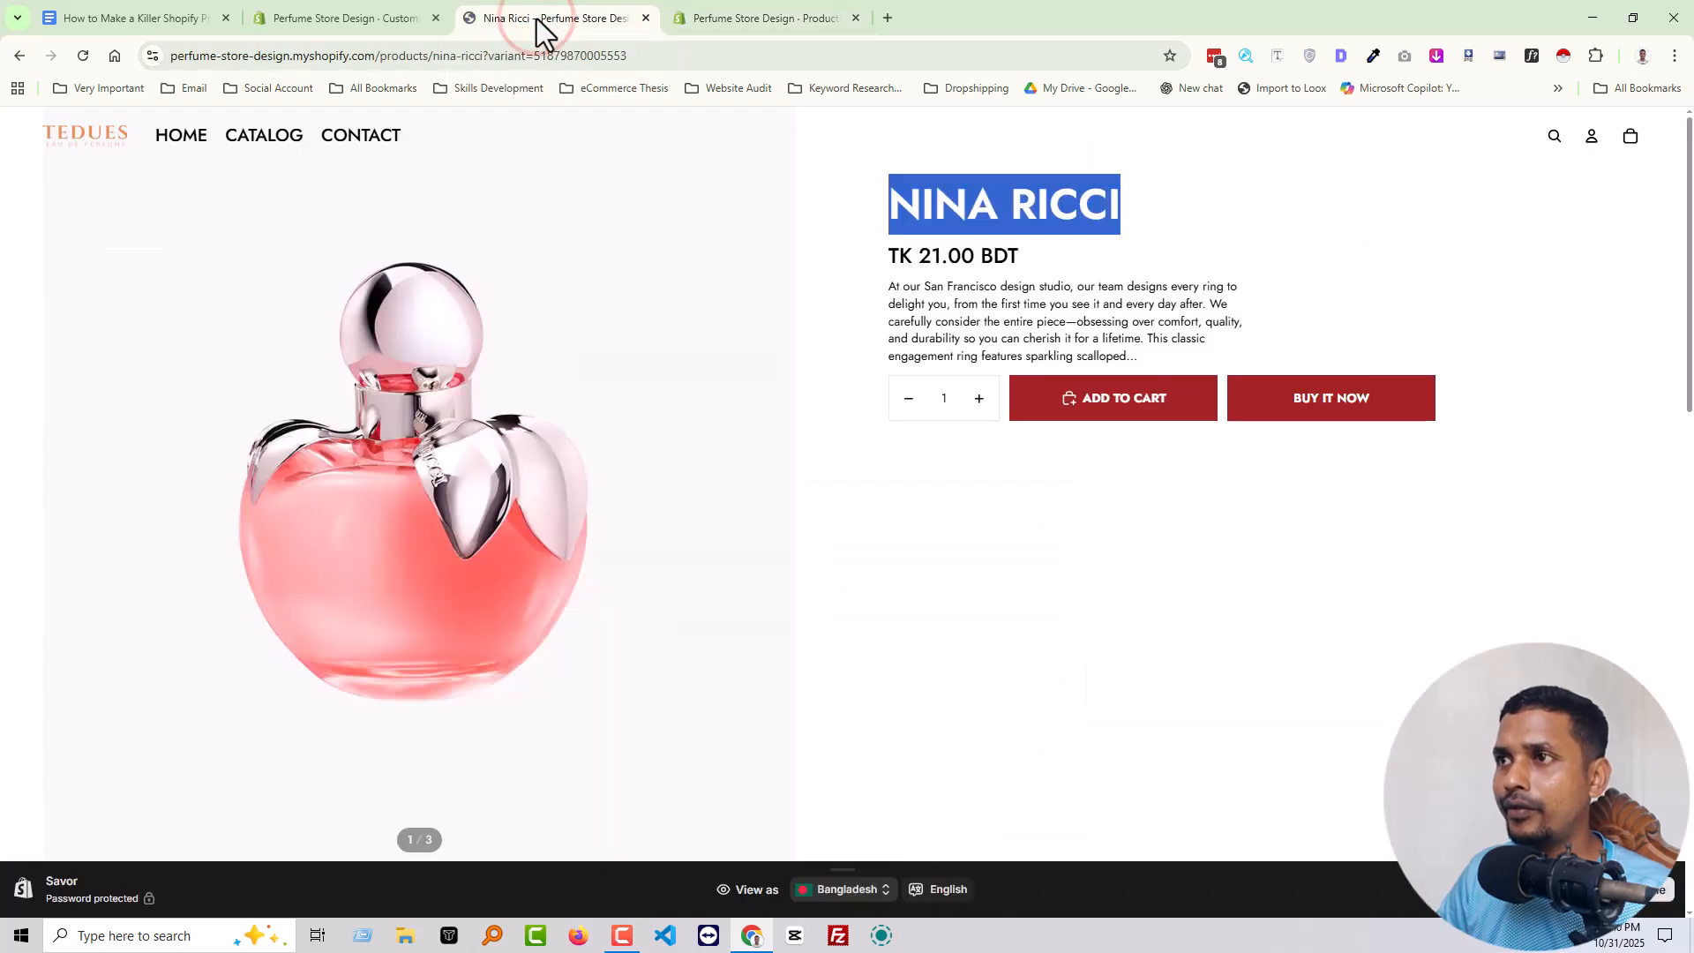
{"action": "key", "text": "ctrl+r"}
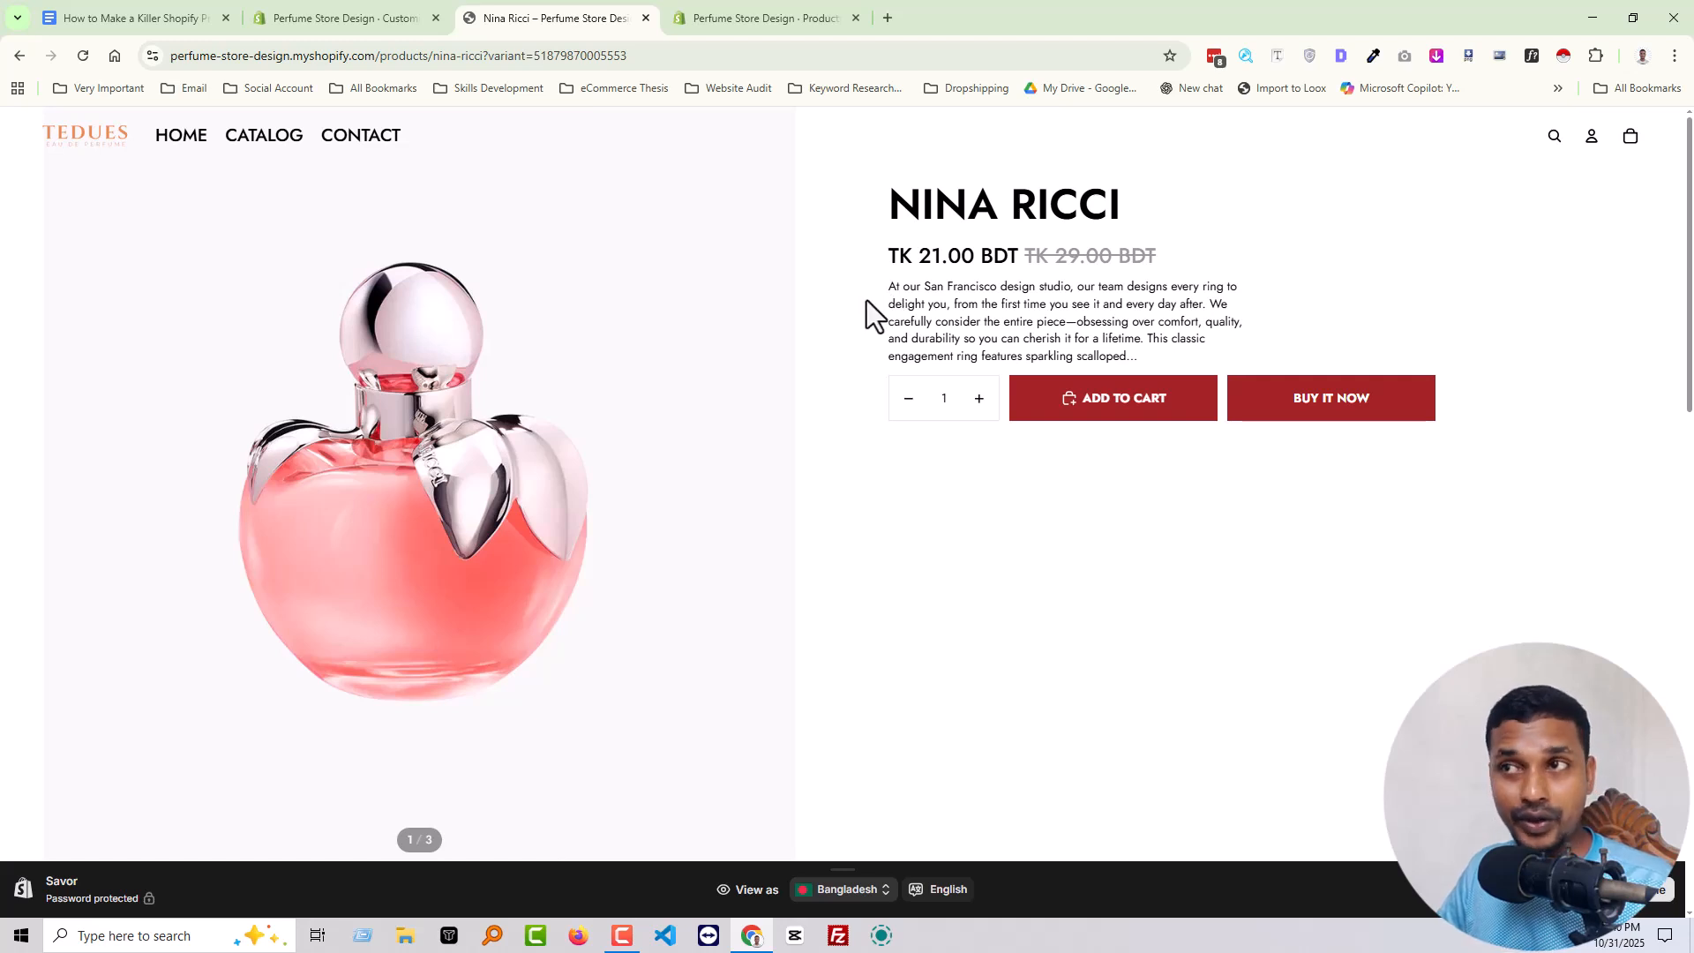
{"action": "left_click", "coordinate": [812, 19]}
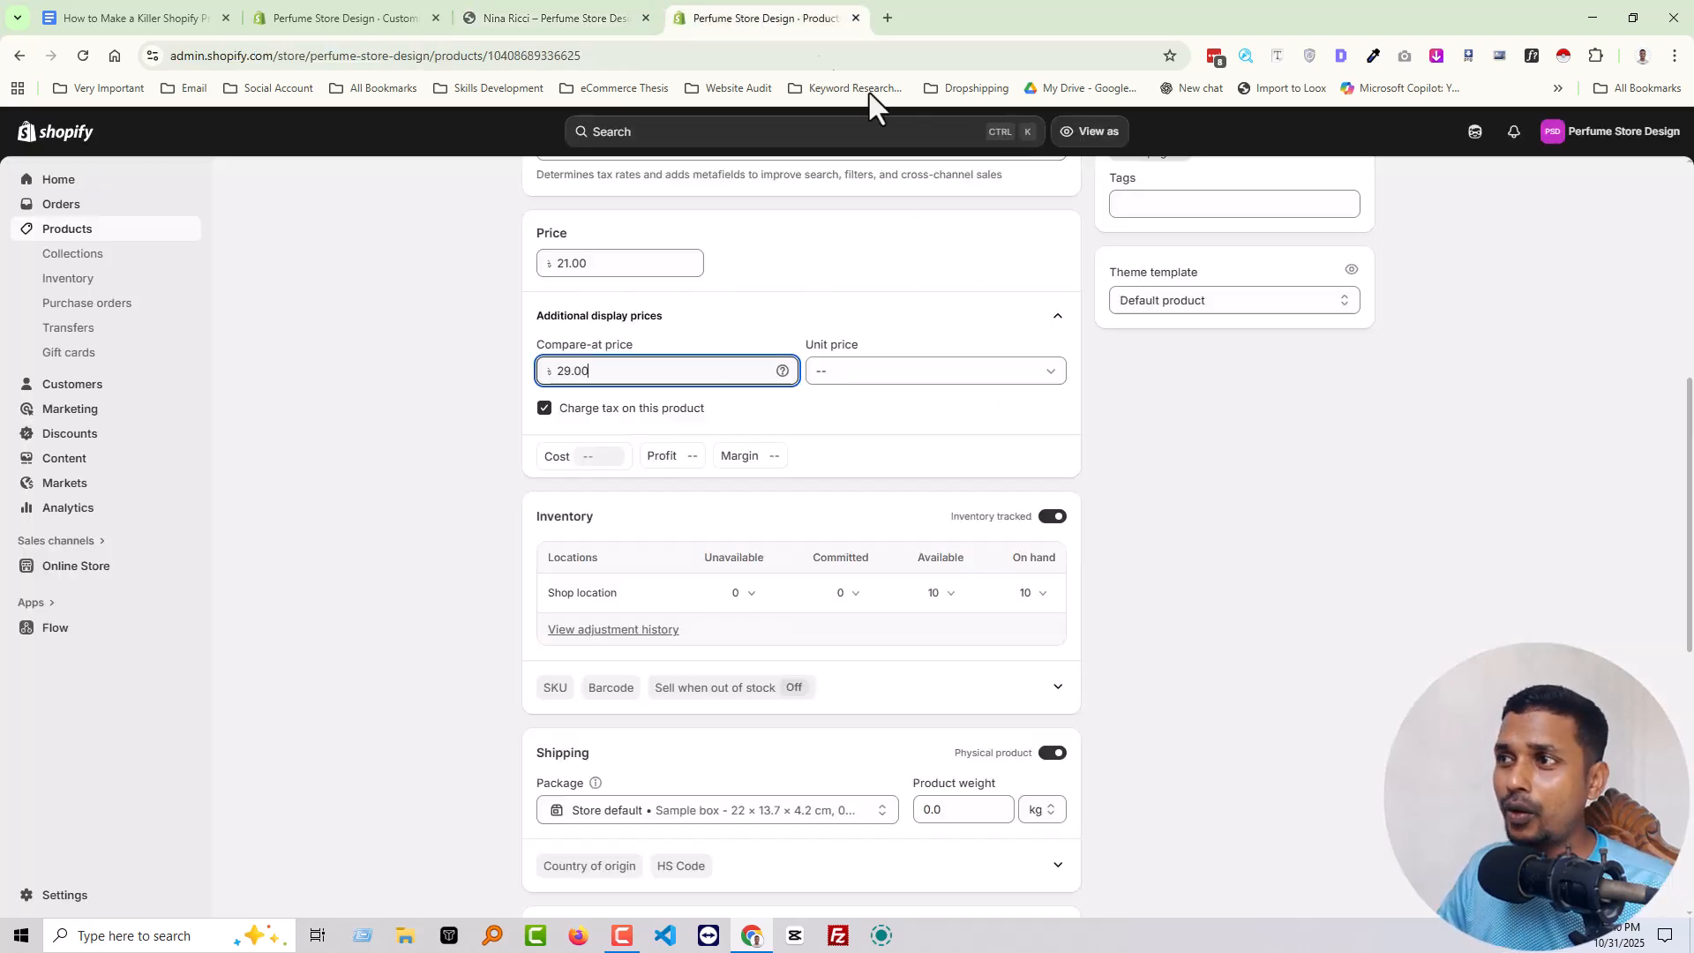
Step: Highlight the outline's "Short product highlights or bullet points (3–5 key benefits)" item and compare it with the Nina Ricci storefront page
{"action": "left_click", "coordinate": [121, 18]}
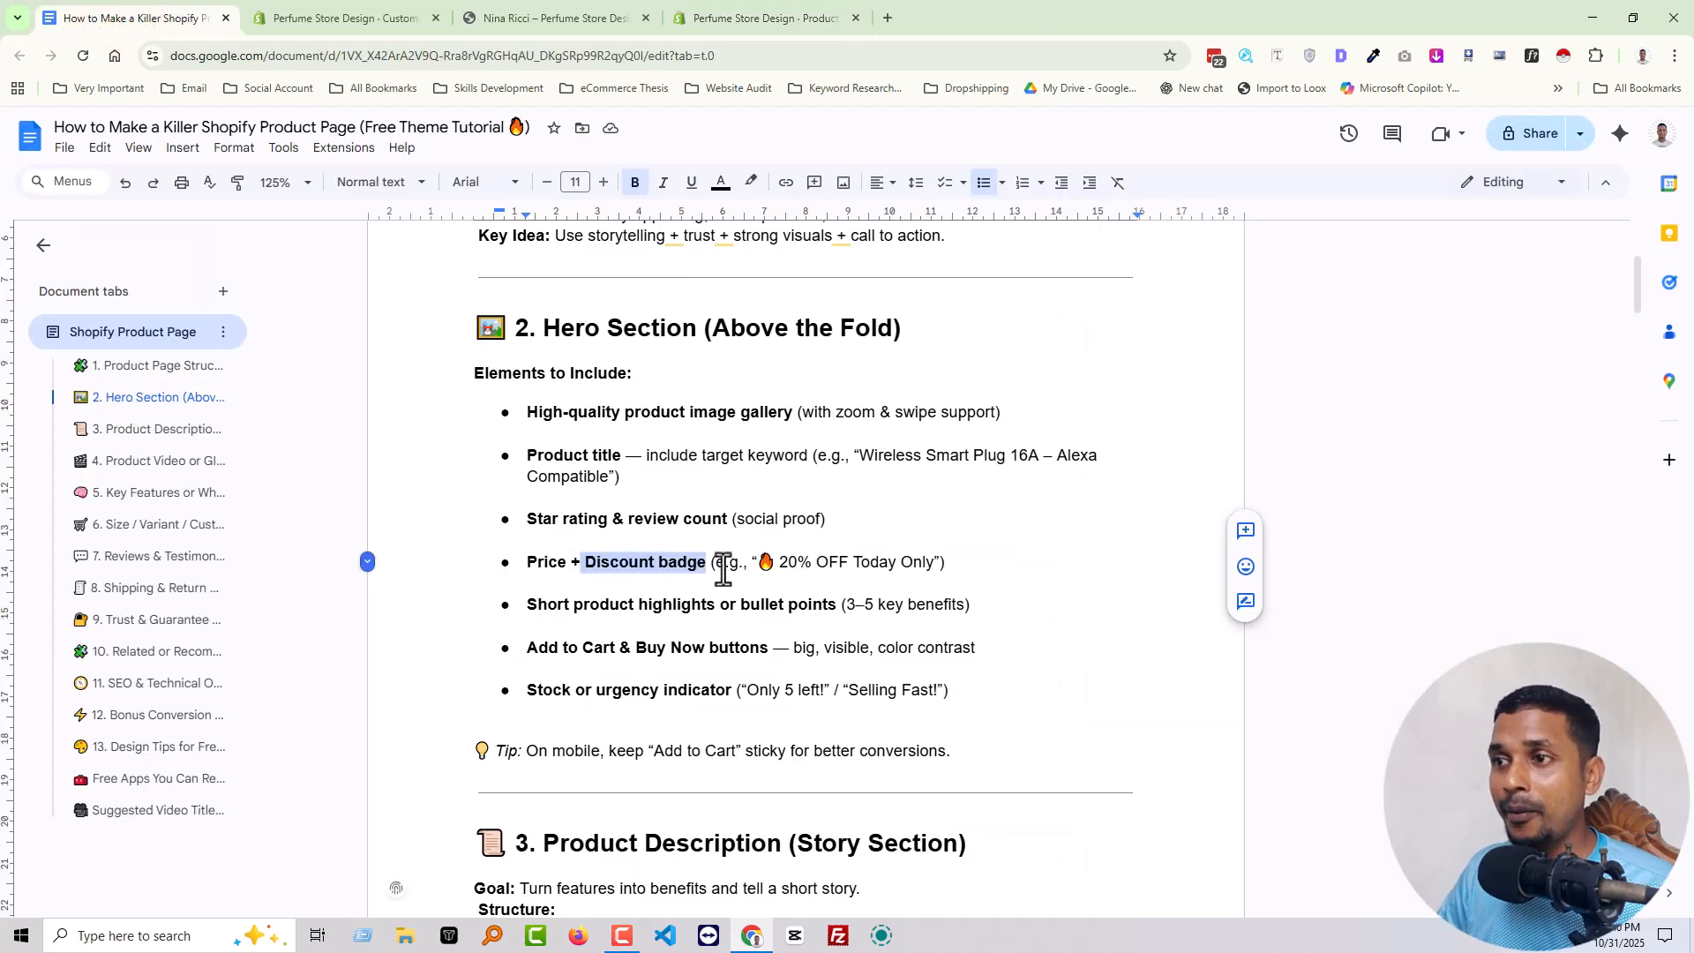
{"action": "left_click", "coordinate": [960, 564]}
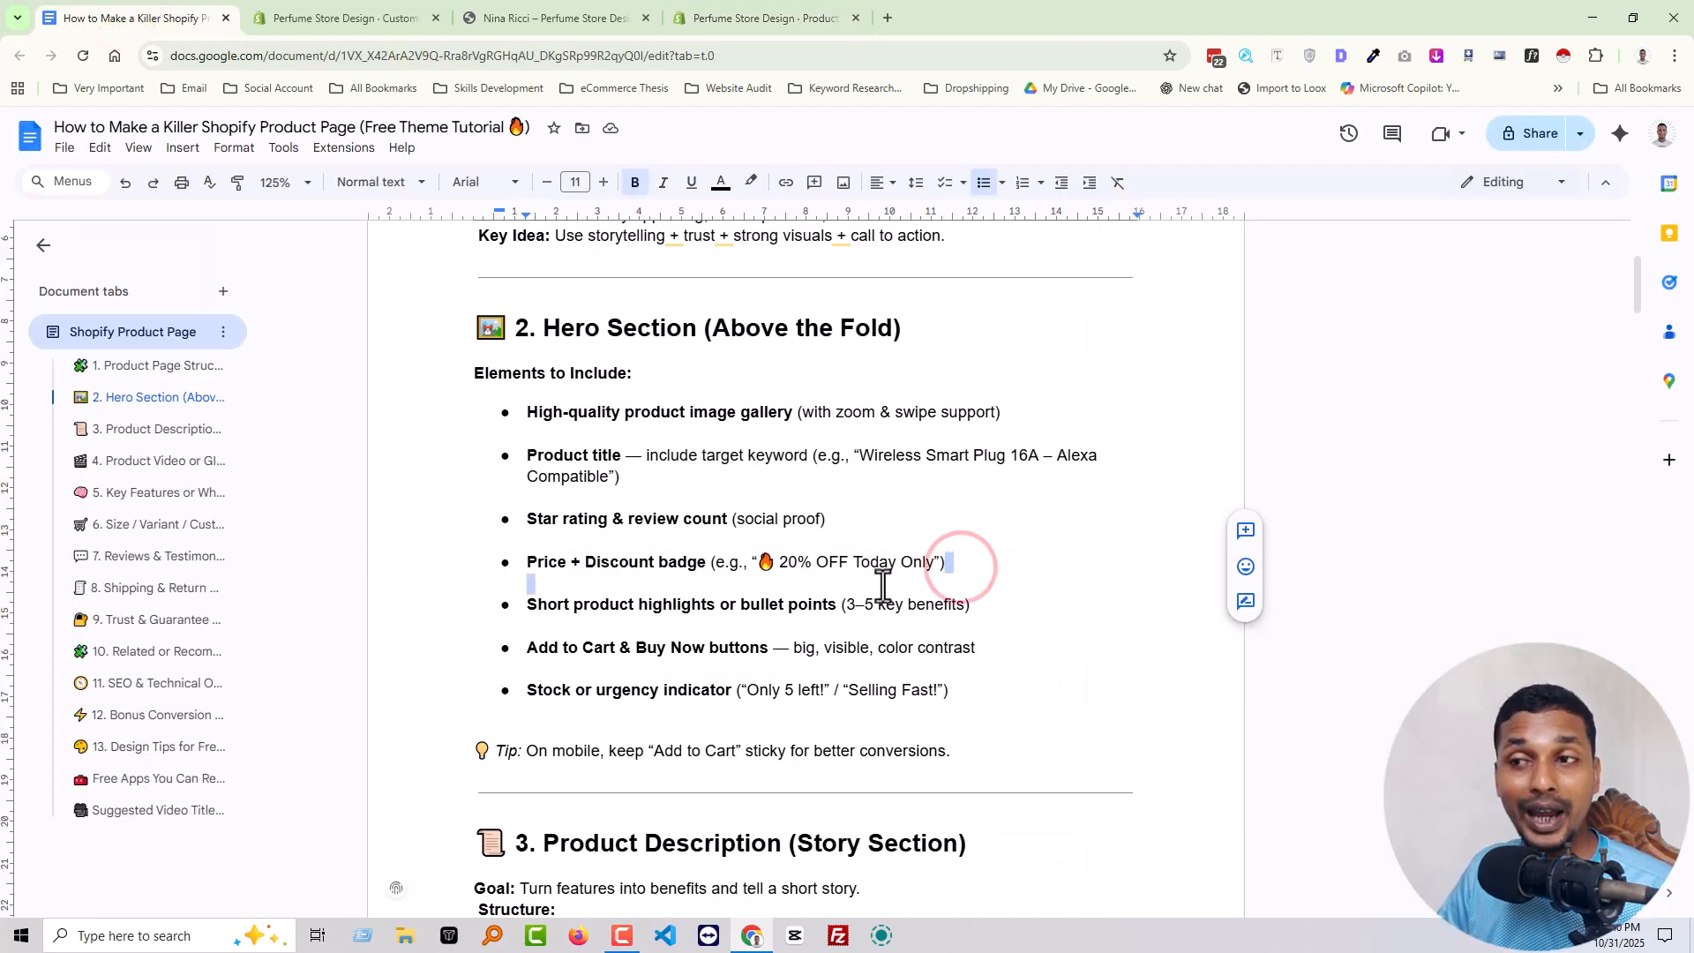
{"action": "left_click", "coordinate": [559, 620]}
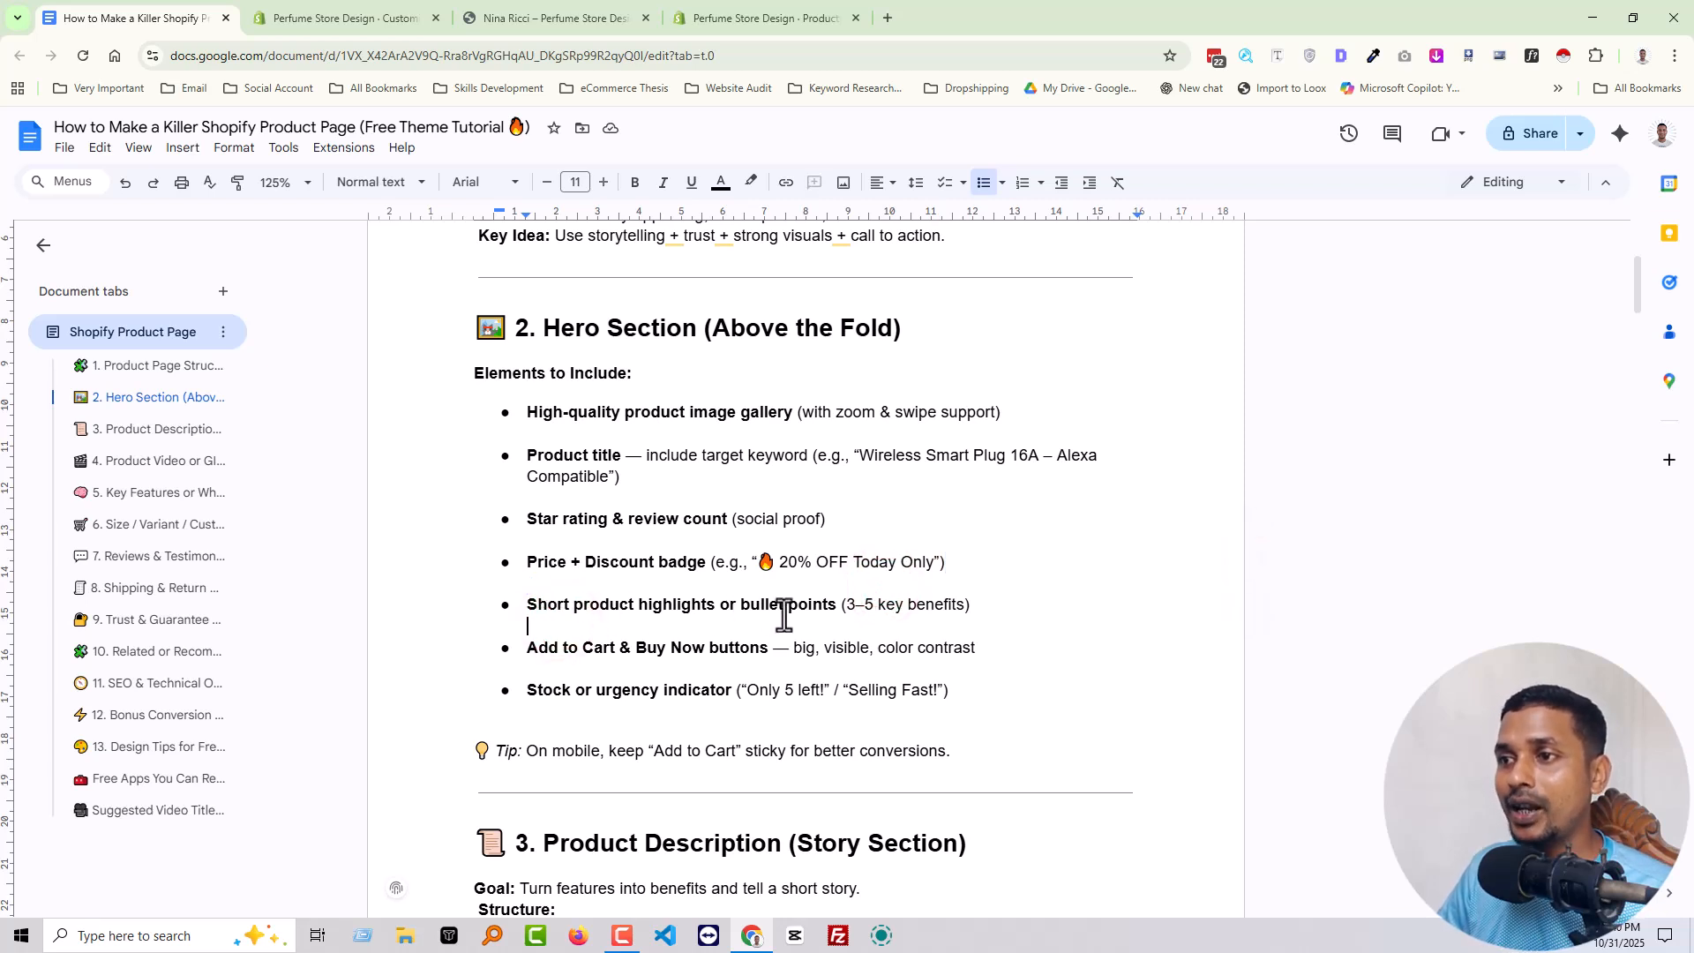
{"action": "left_click_drag", "start_coordinate": [993, 603], "coordinate": [527, 605]}
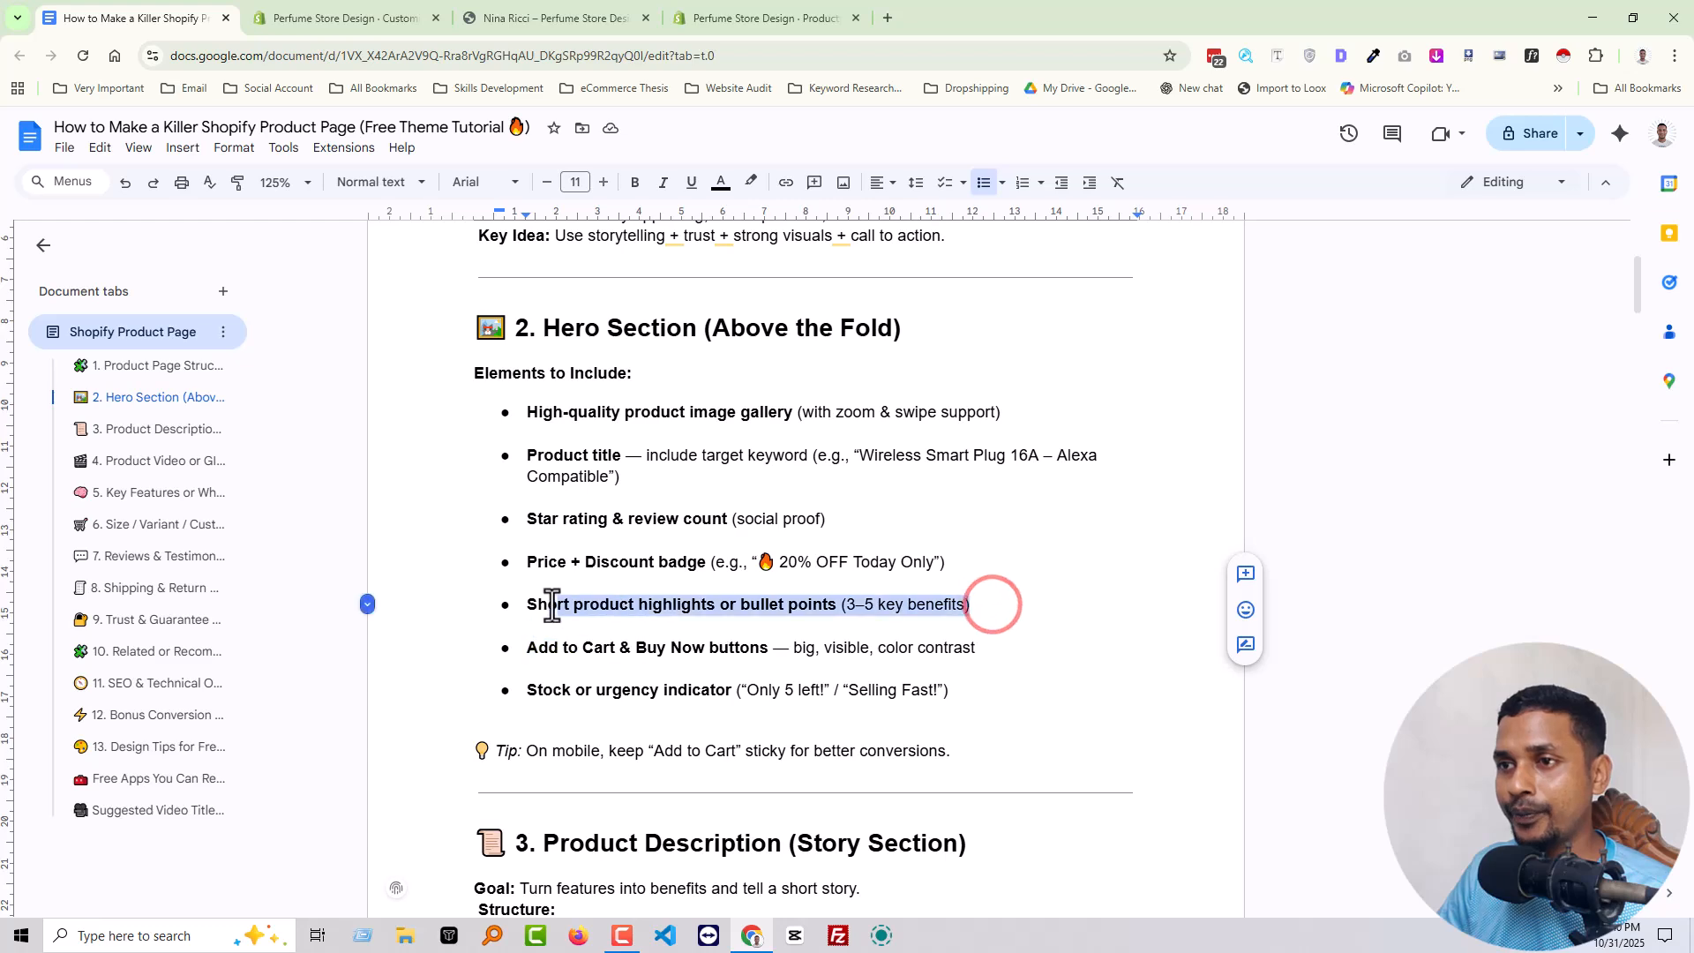
{"action": "left_click", "coordinate": [550, 17]}
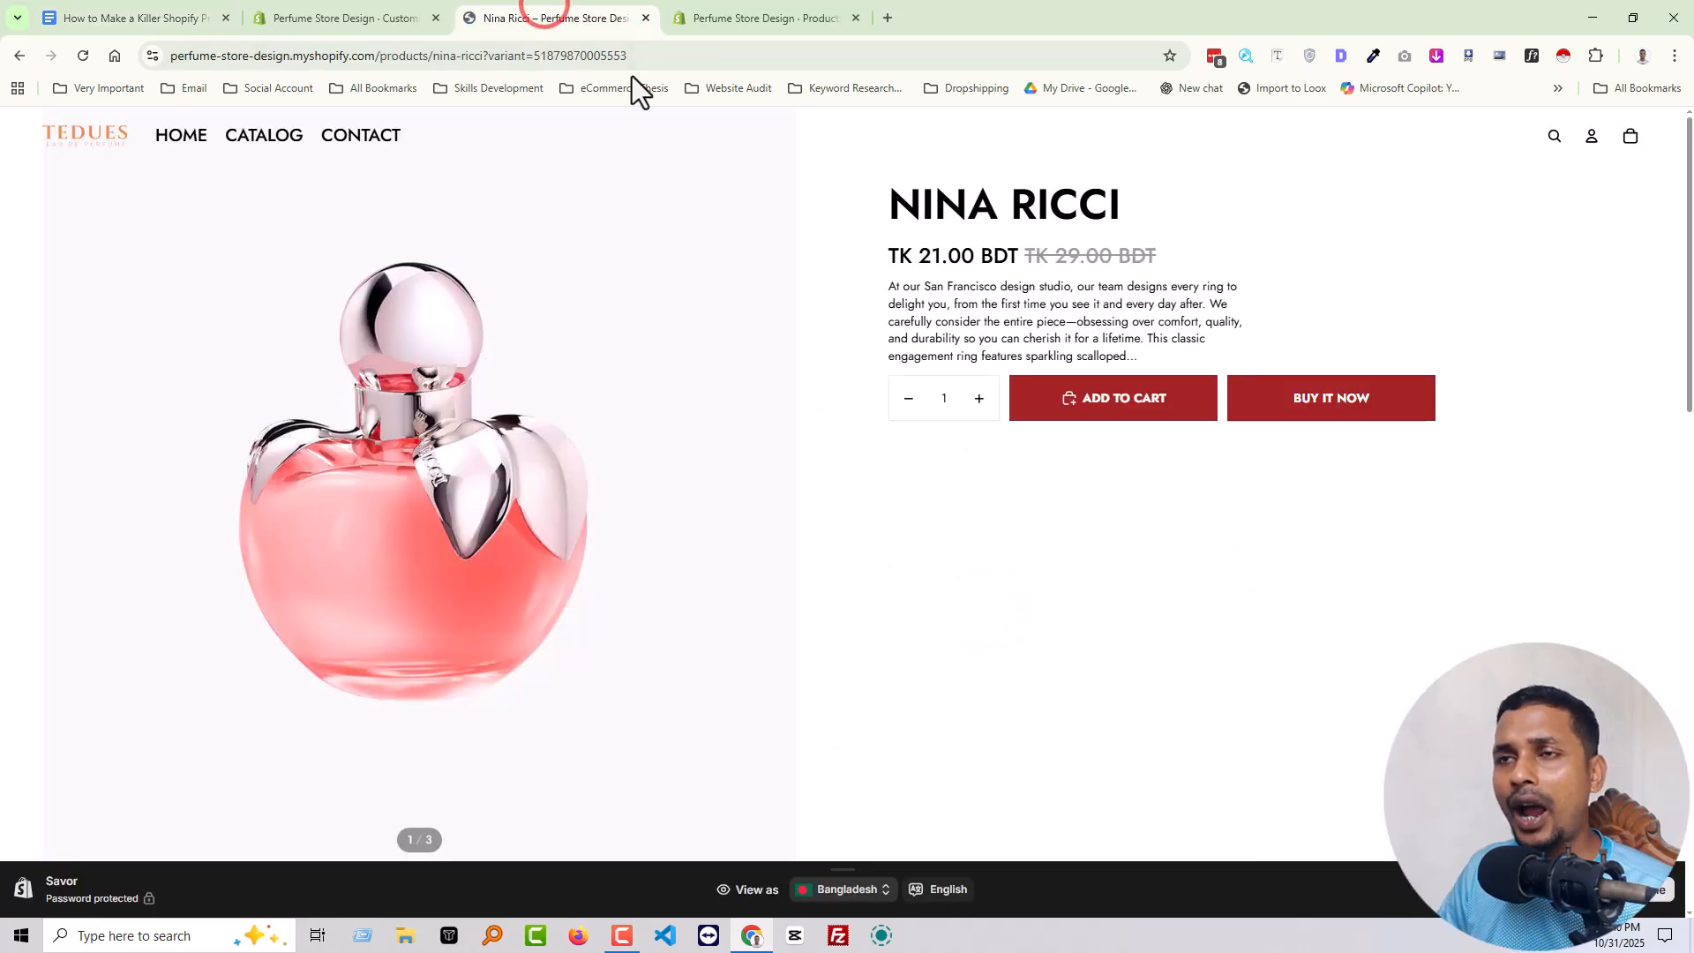
Step: Switch to the theme editor and open the settings of the Product description block in the Details group
{"action": "left_click", "coordinate": [283, 11]}
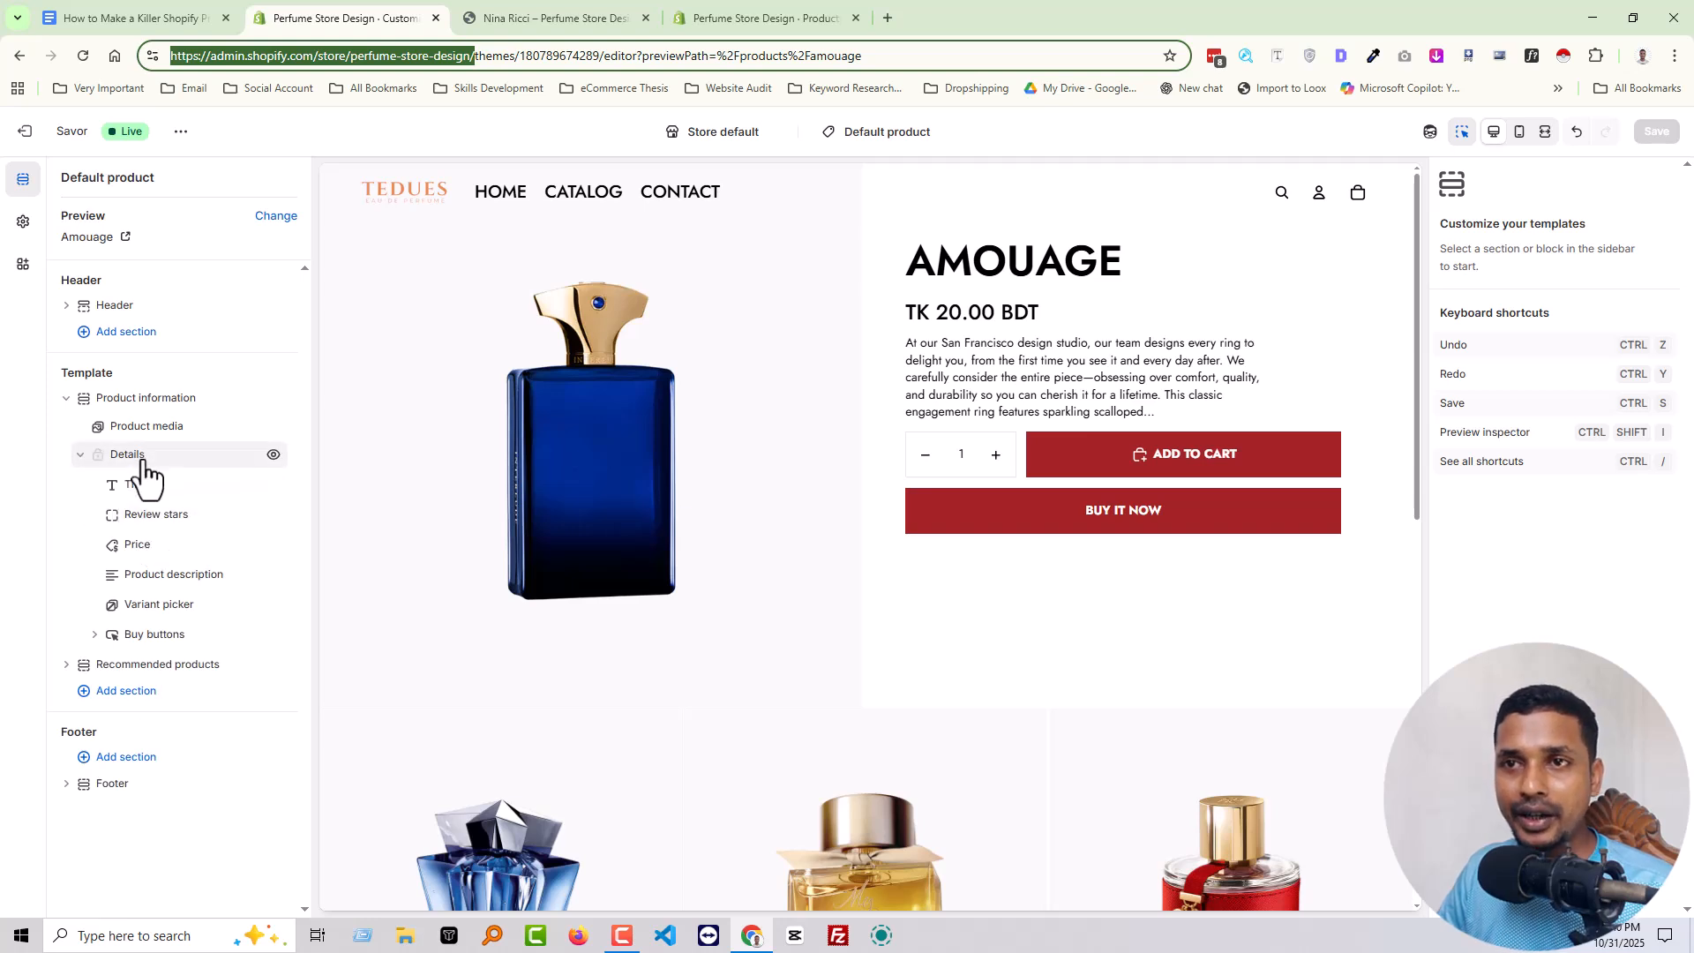
{"action": "left_click", "coordinate": [131, 569]}
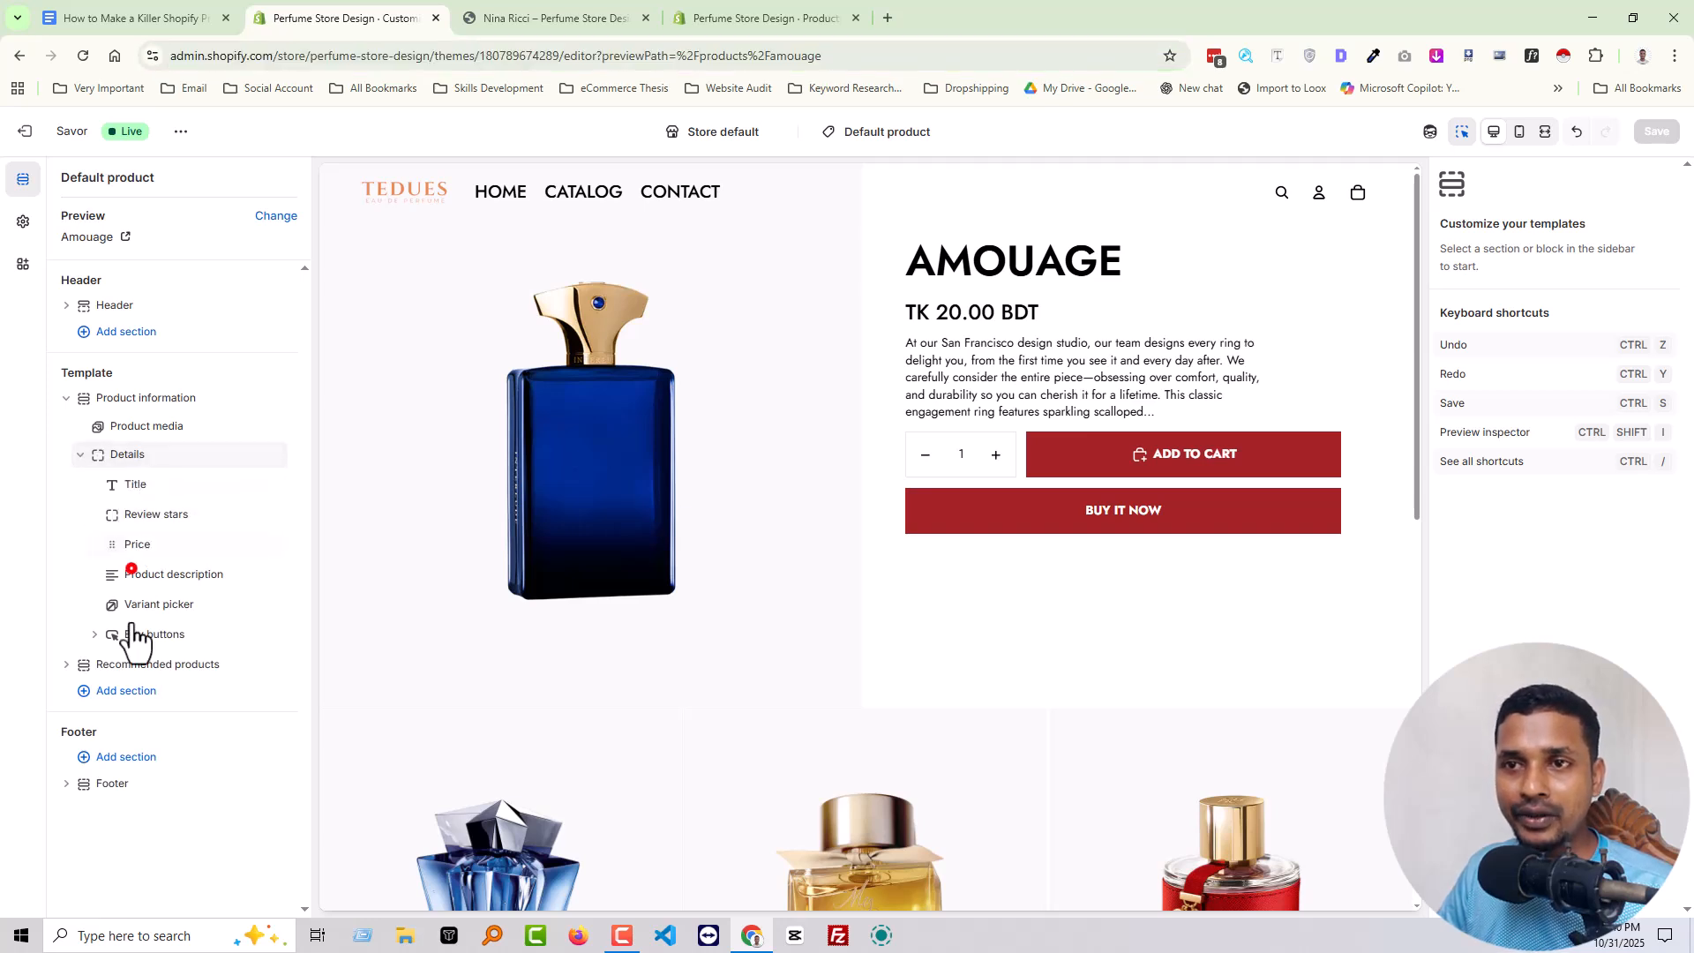
{"action": "left_click", "coordinate": [167, 575]}
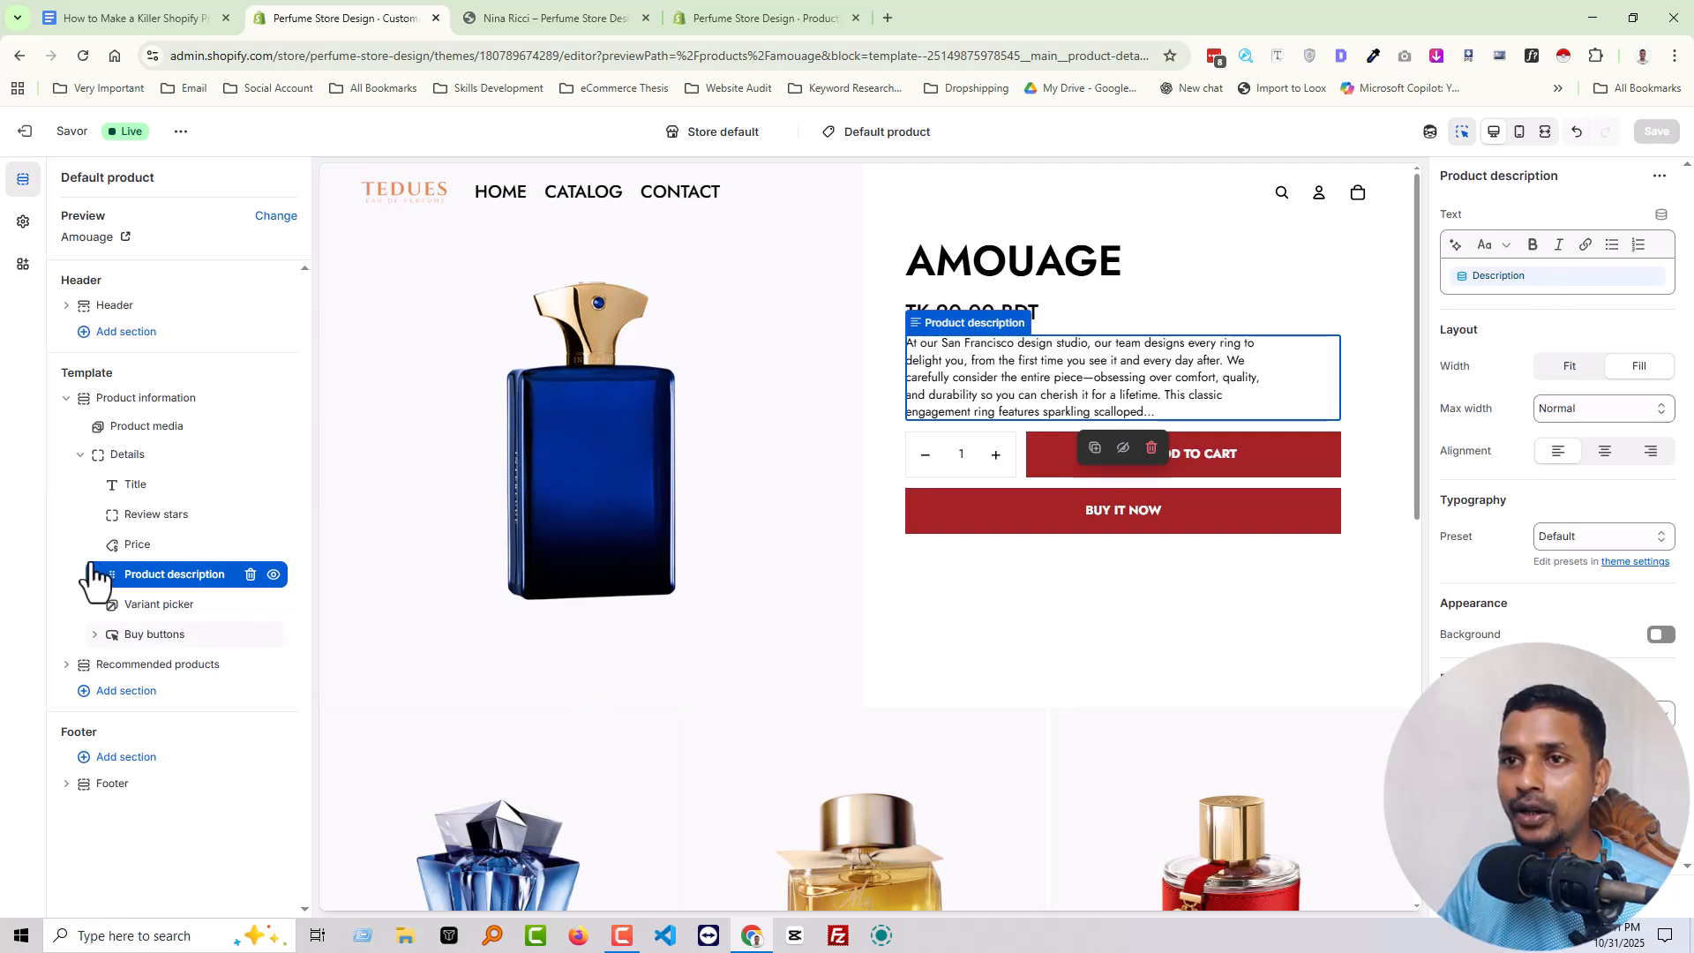
Step: Browse the full list of blocks that can be inserted above Product description, including the Generate option, and return to the outline document
{"action": "left_click_drag", "start_coordinate": [189, 569], "coordinate": [188, 574]}
{"action": "left_click", "coordinate": [189, 556]}
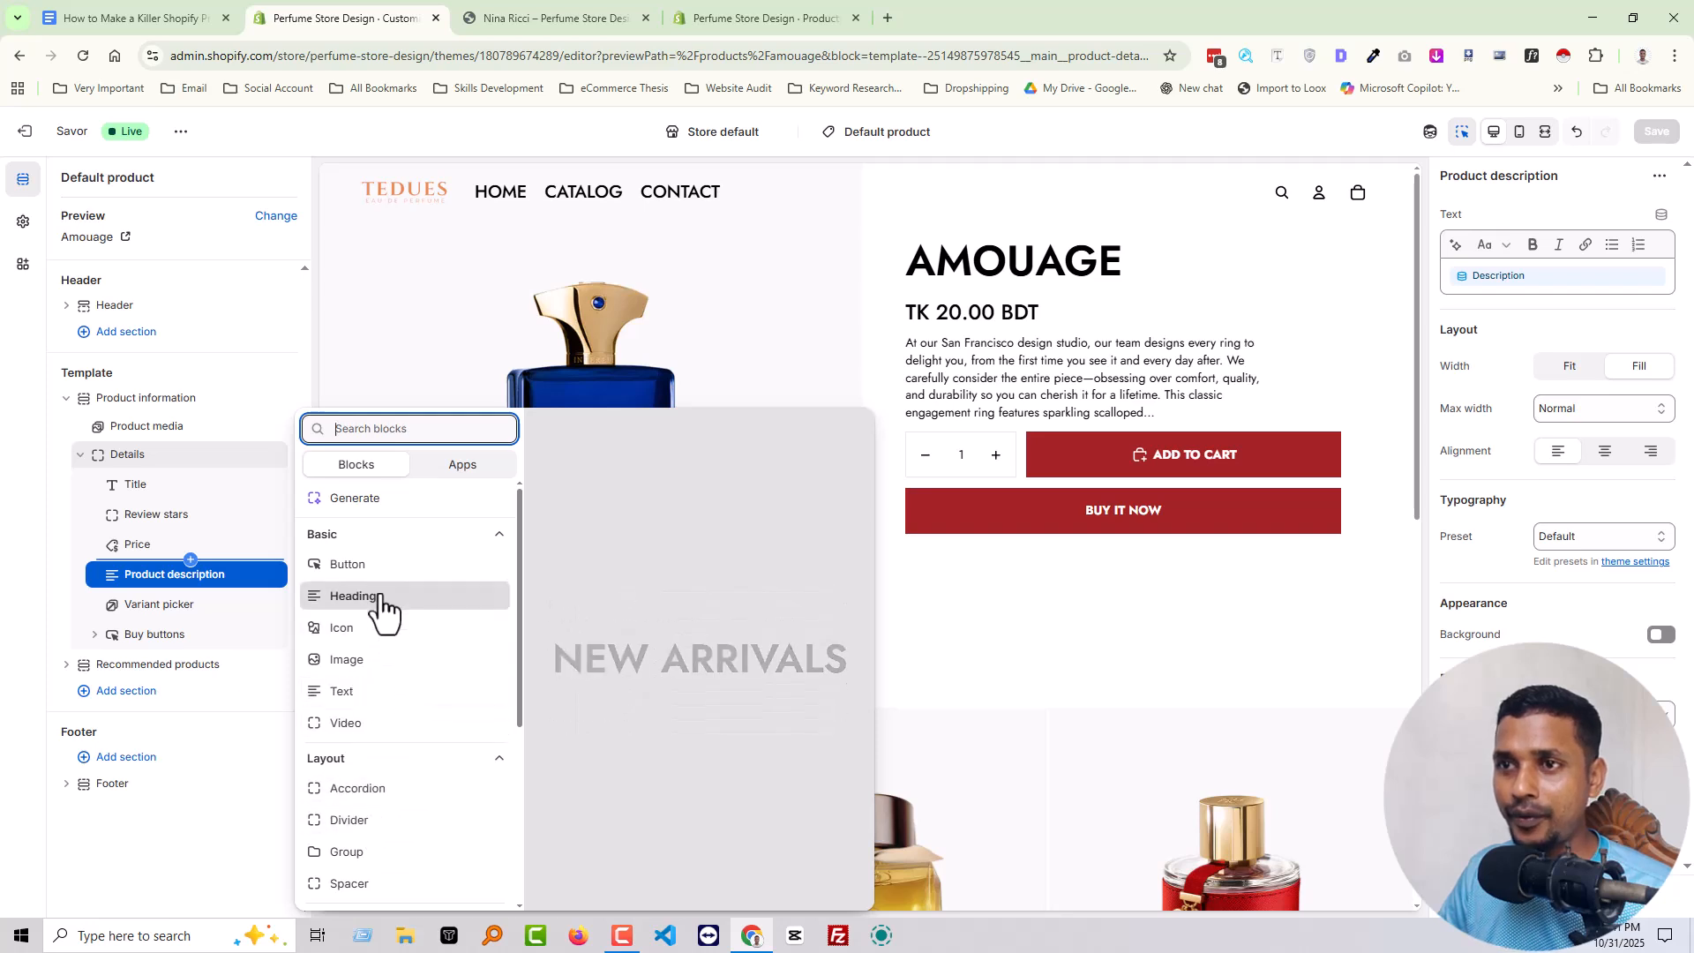
{"action": "scroll", "coordinate": [397, 704], "scroll_direction": "down", "scroll_amount": 4}
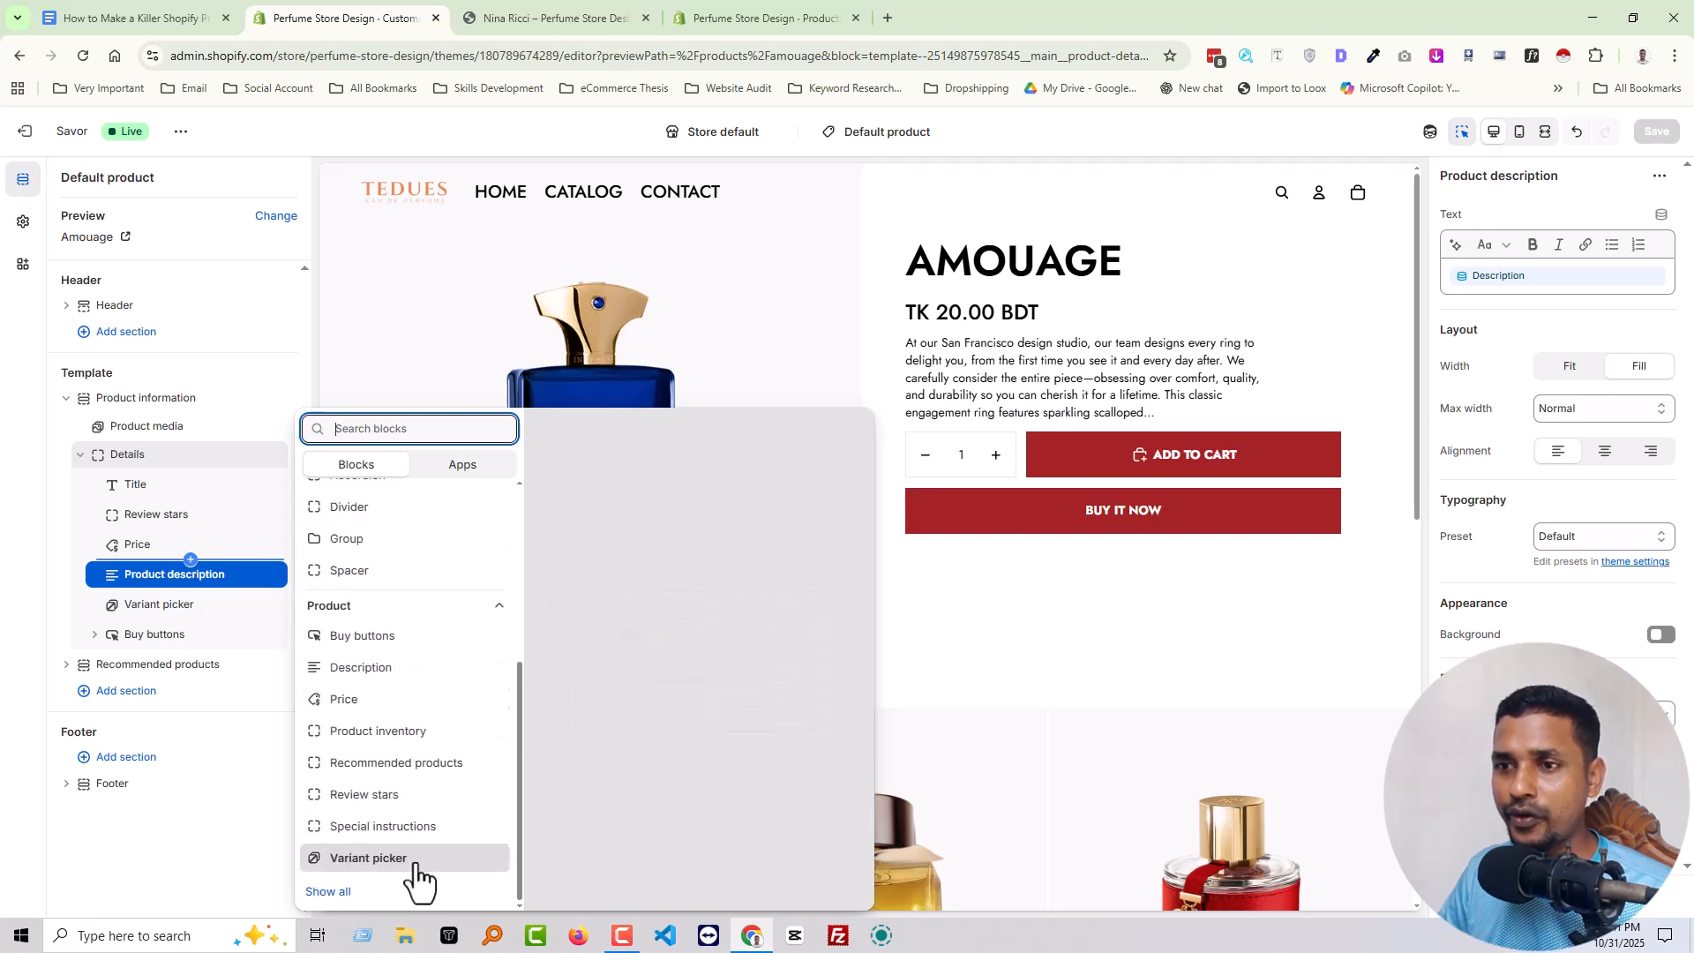
{"action": "scroll", "coordinate": [394, 701], "scroll_direction": "up", "scroll_amount": 1}
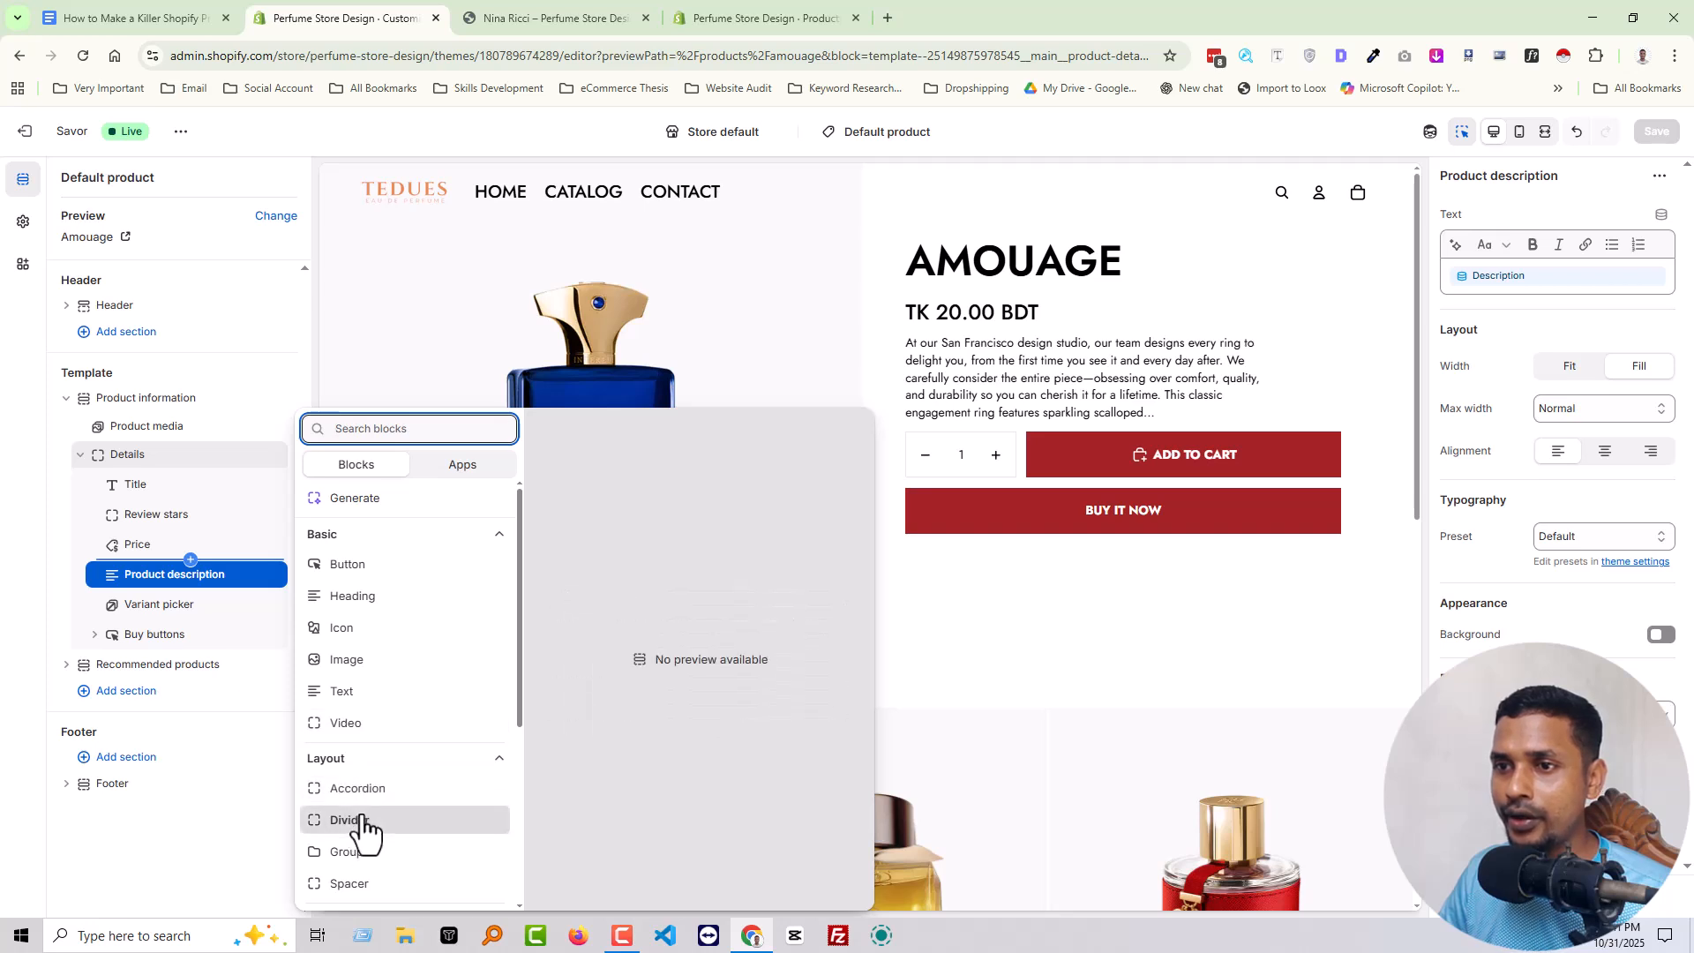
{"action": "scroll", "coordinate": [360, 853], "scroll_direction": "down", "scroll_amount": 3}
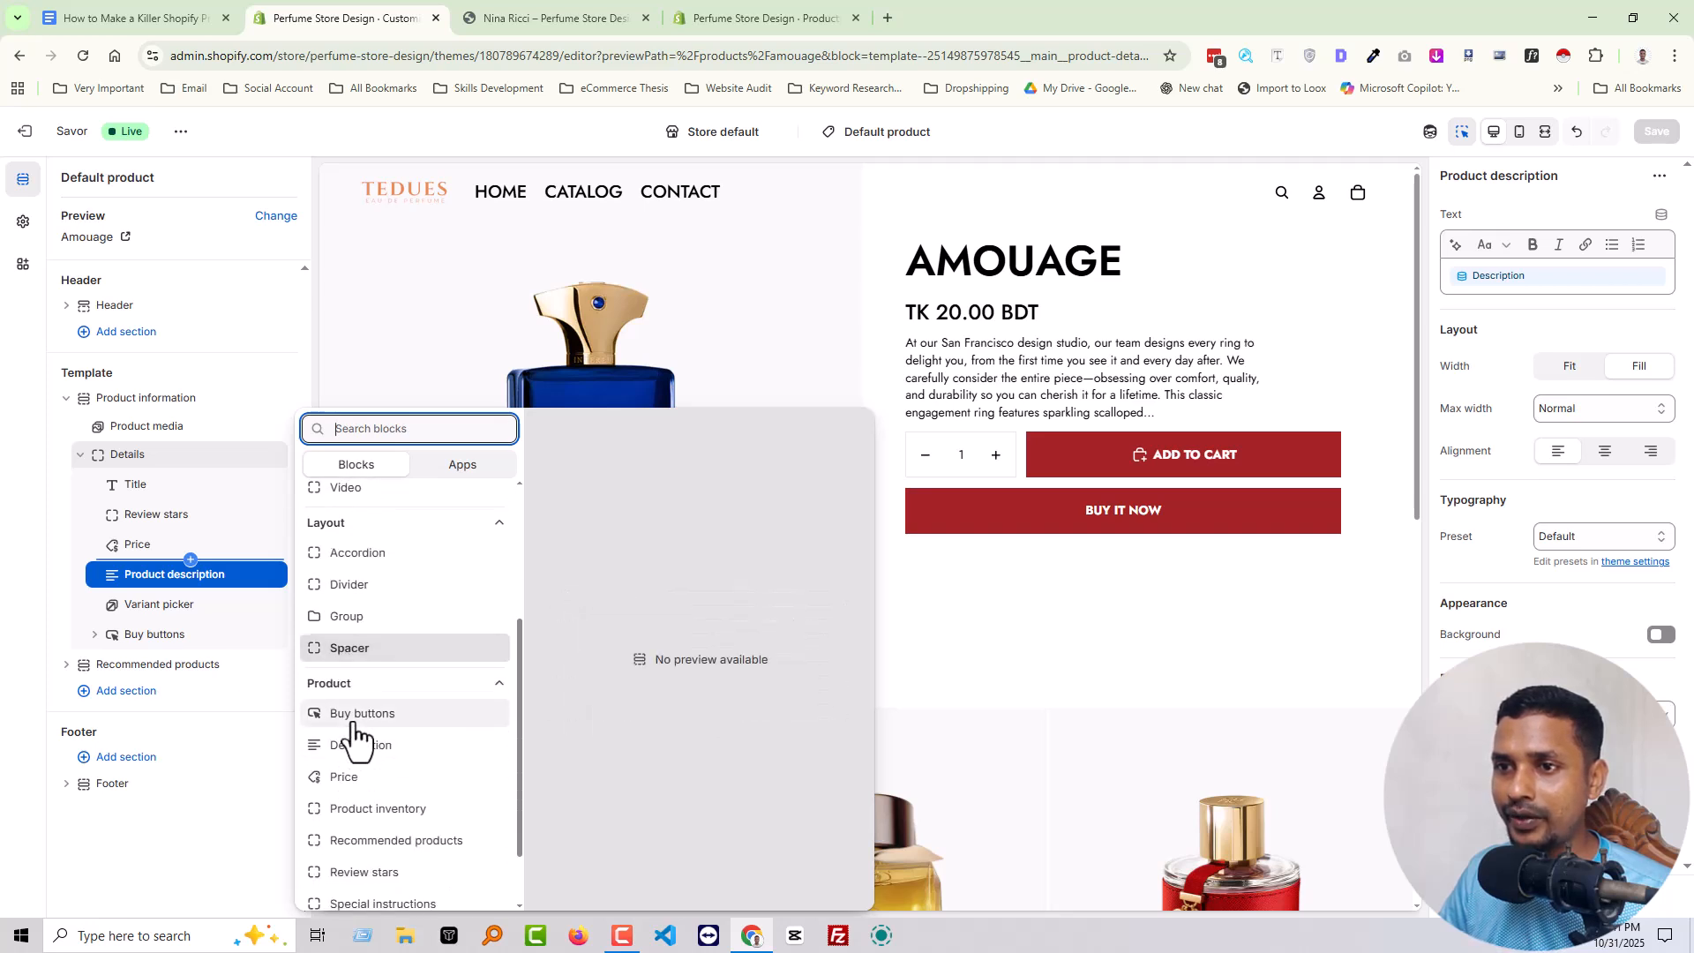
{"action": "scroll", "coordinate": [360, 765], "scroll_direction": "down", "scroll_amount": 1}
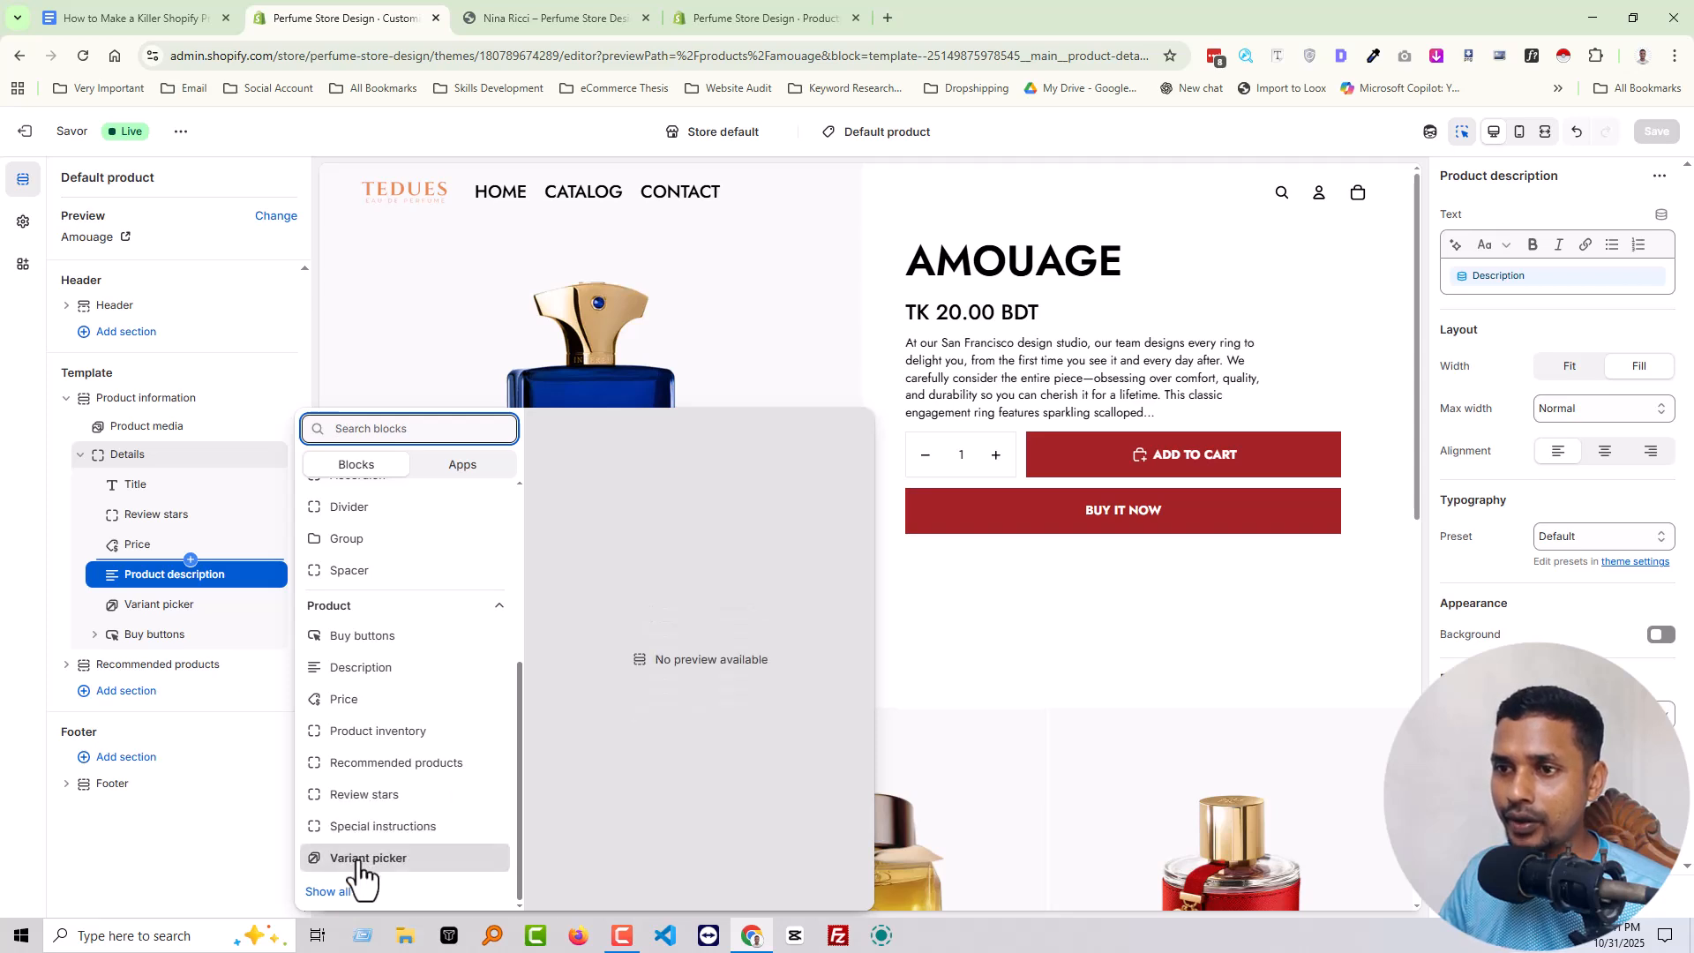
{"action": "left_click", "coordinate": [334, 892]}
{"action": "scroll", "coordinate": [371, 864], "scroll_direction": "down", "scroll_amount": 2}
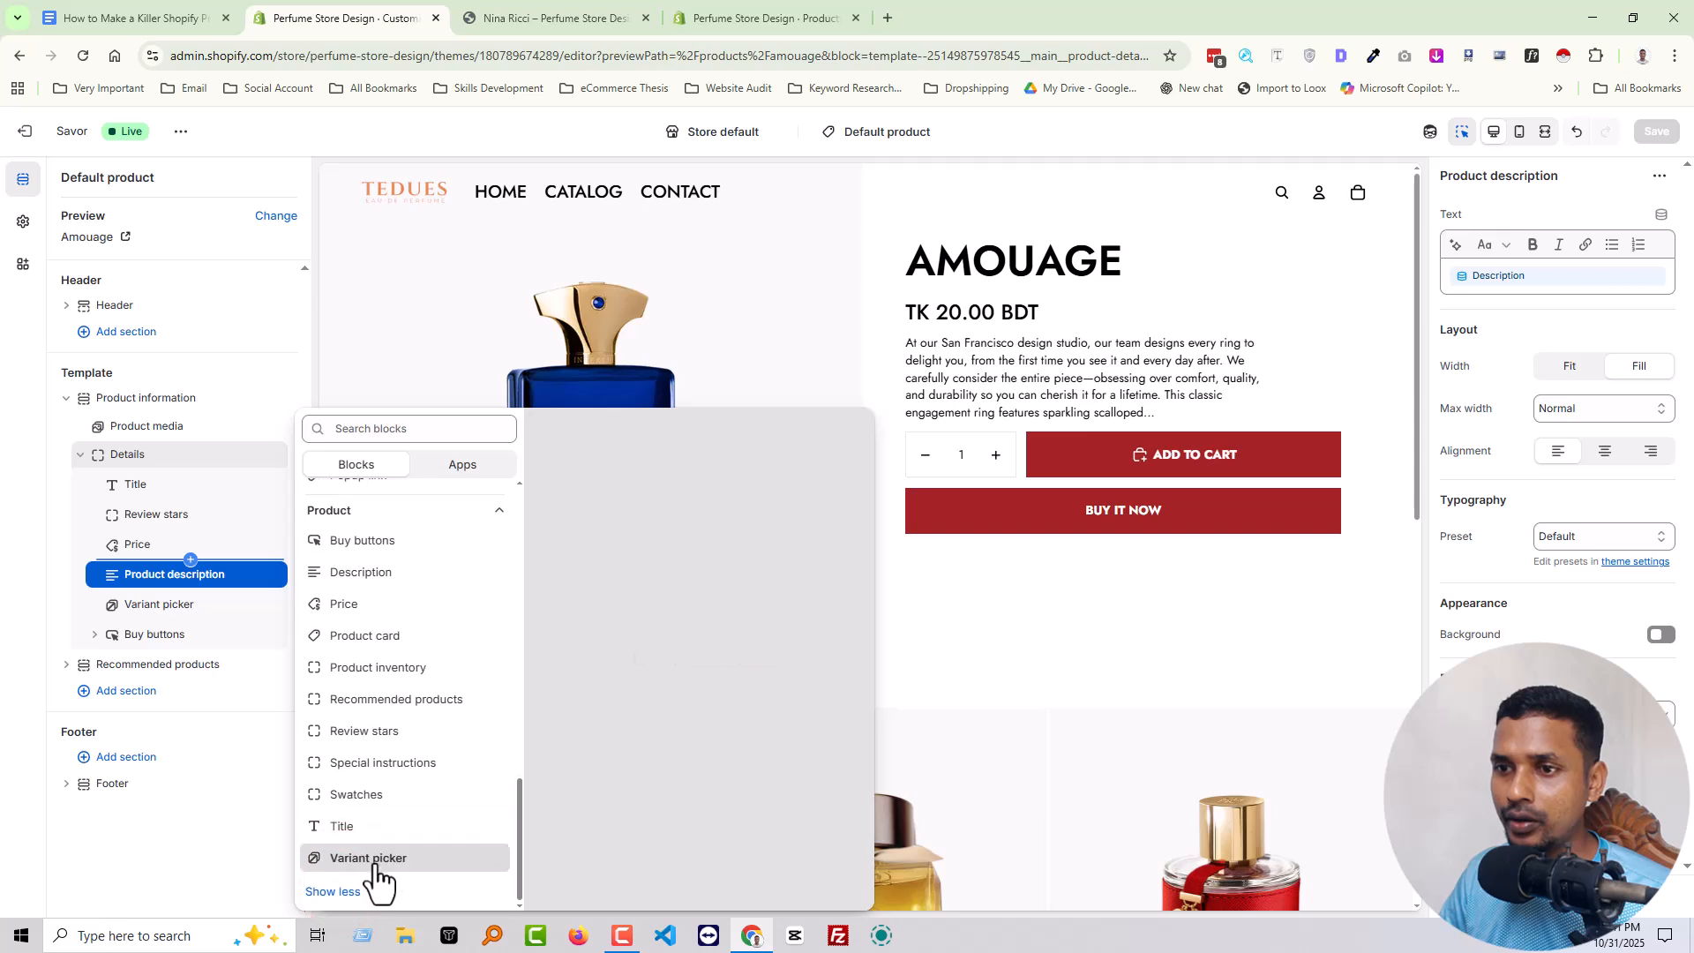
{"action": "scroll", "coordinate": [341, 746], "scroll_direction": "up", "scroll_amount": 2}
{"action": "scroll", "coordinate": [340, 719], "scroll_direction": "up", "scroll_amount": 10}
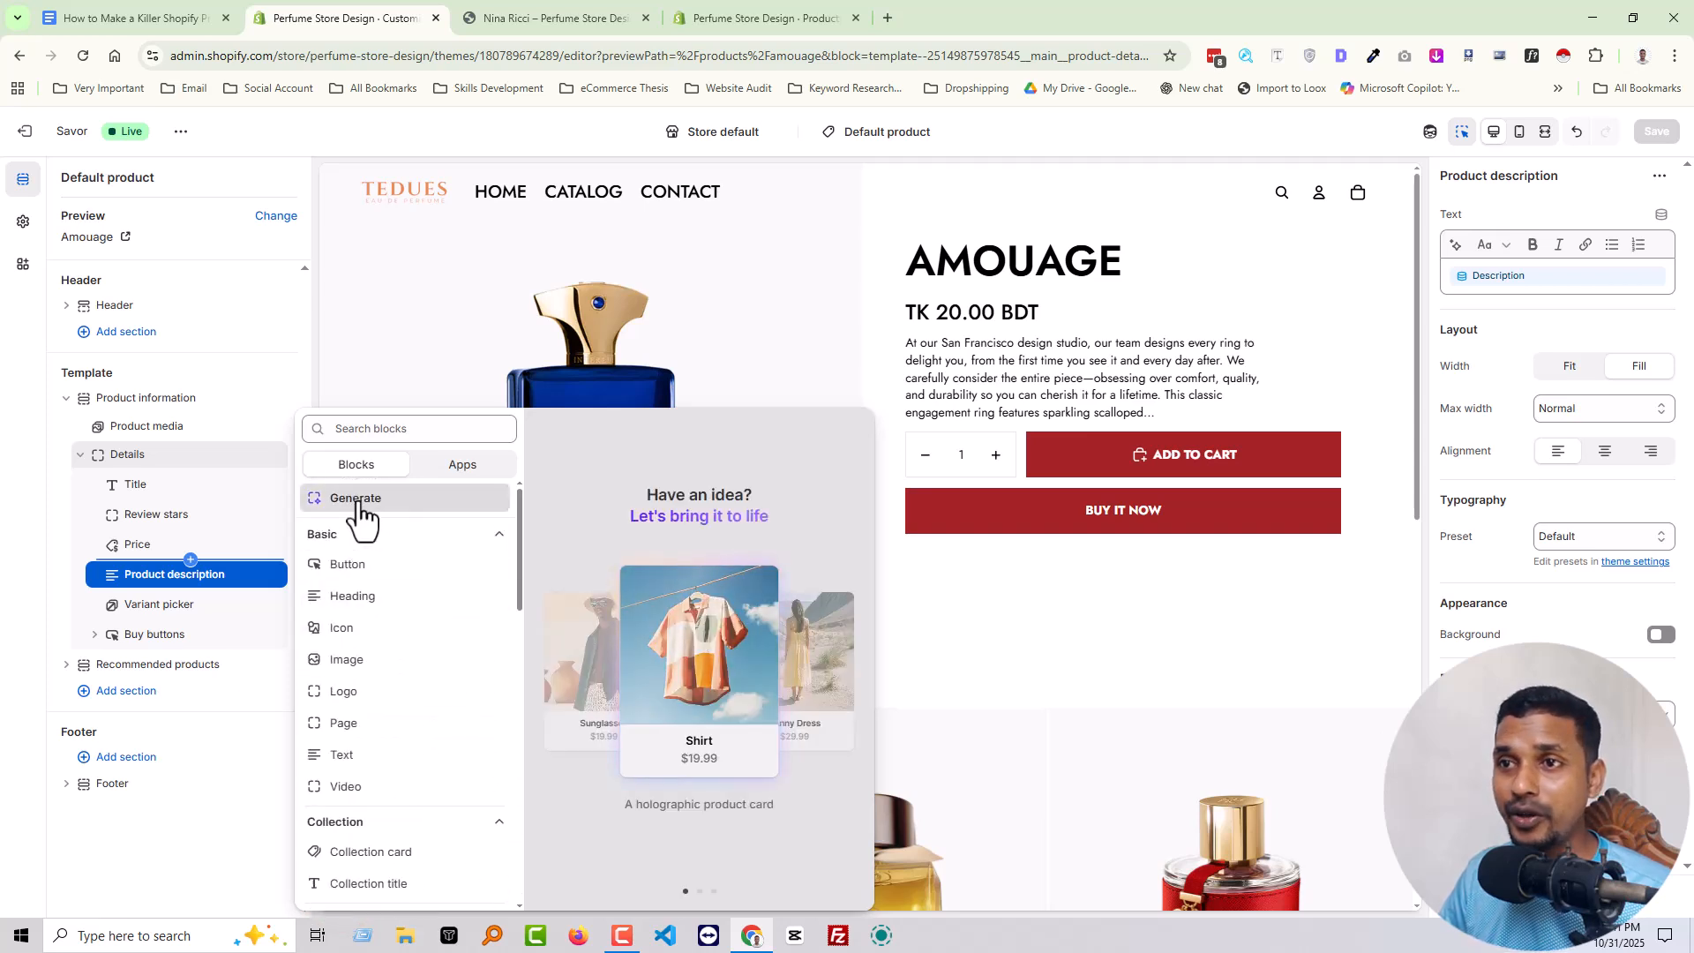
{"action": "left_click", "coordinate": [131, 11]}
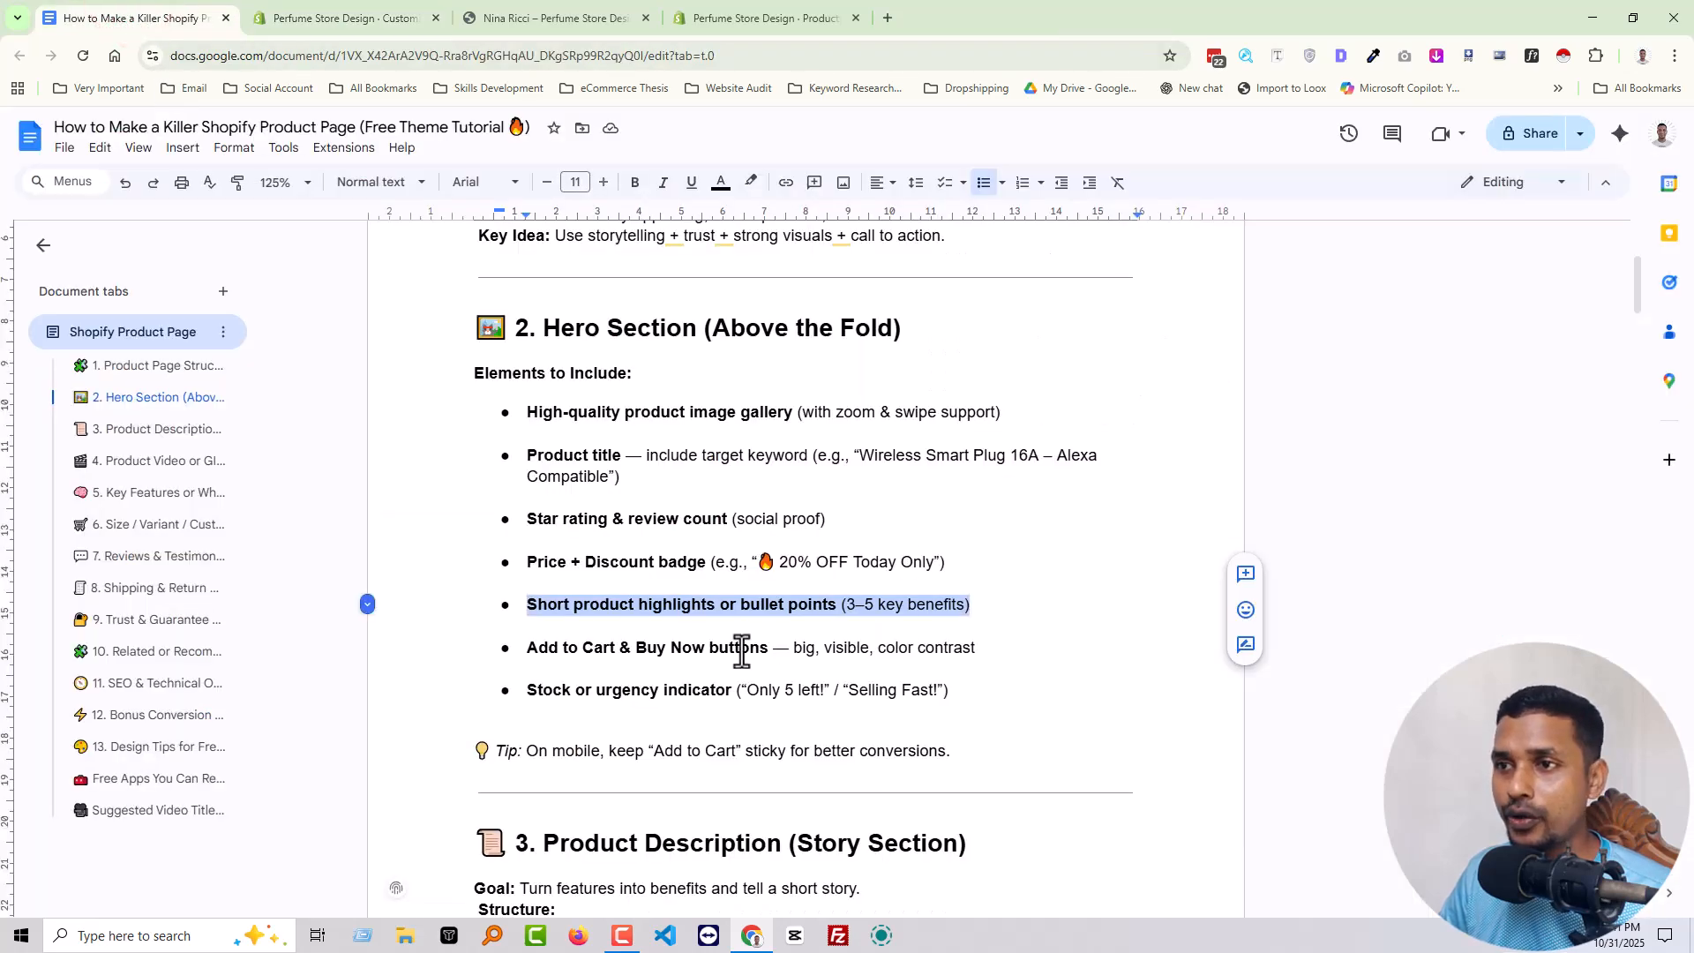
Step: Copy the outline's "Short product highlights or bullet points (3–5 key benefits)" text and return to the theme editor
{"action": "left_click", "coordinate": [696, 615]}
{"action": "left_click_drag", "start_coordinate": [528, 605], "coordinate": [969, 605]}
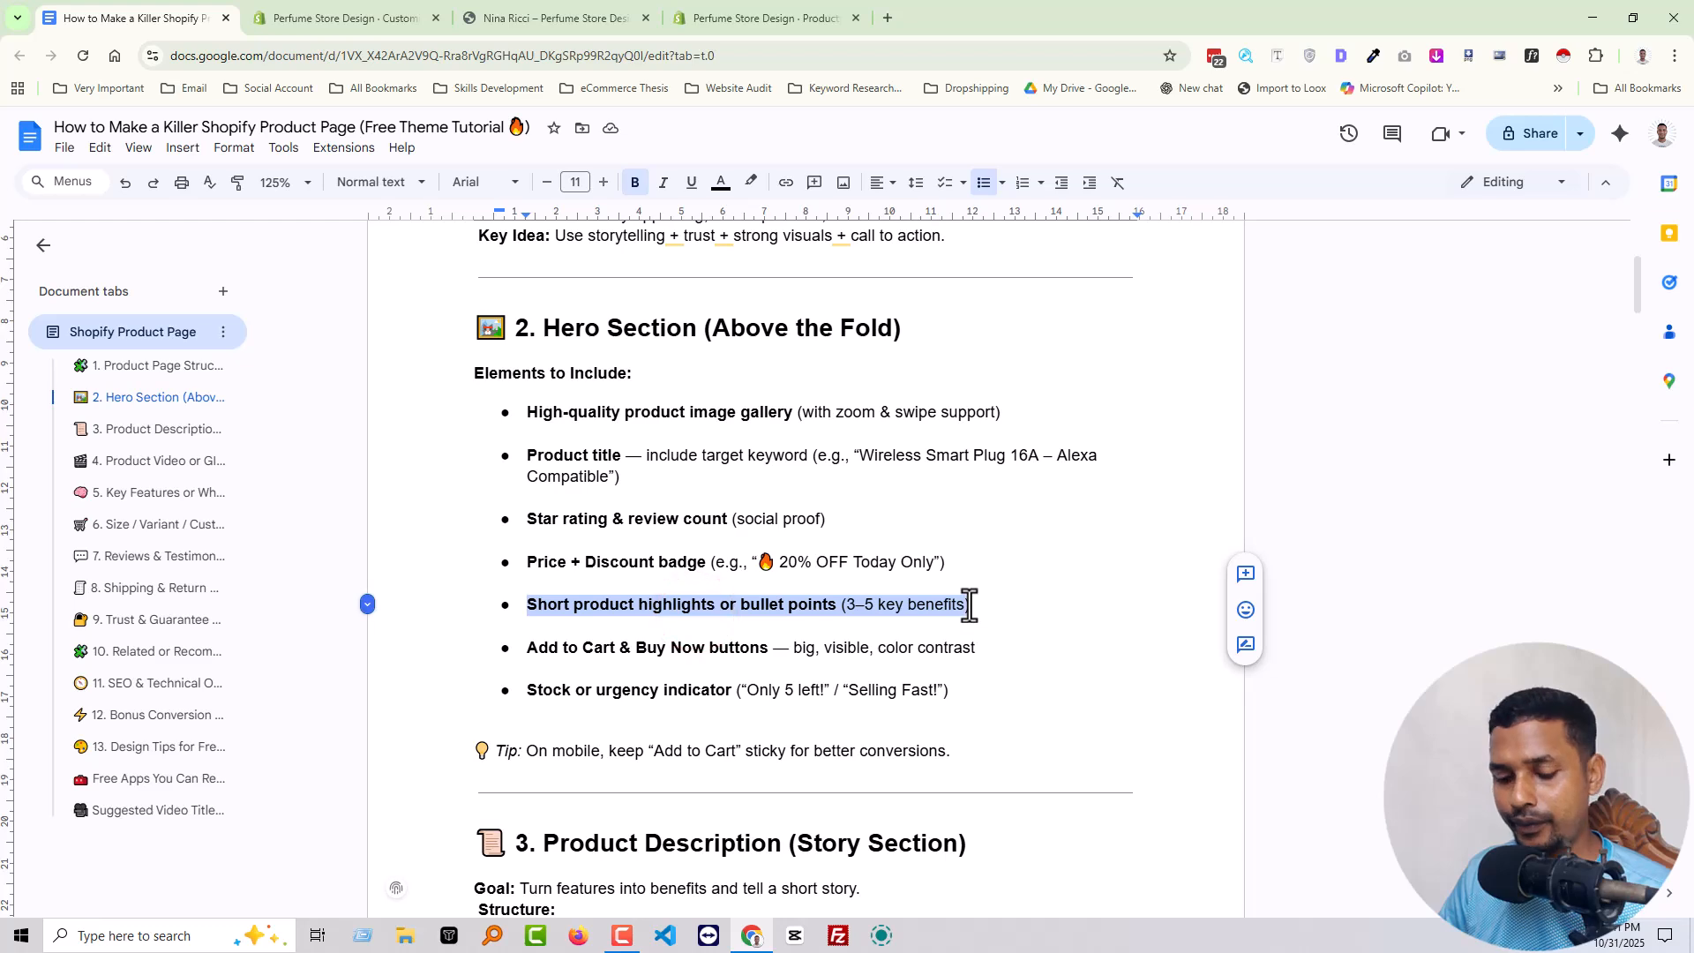
{"action": "left_click", "coordinate": [520, 17]}
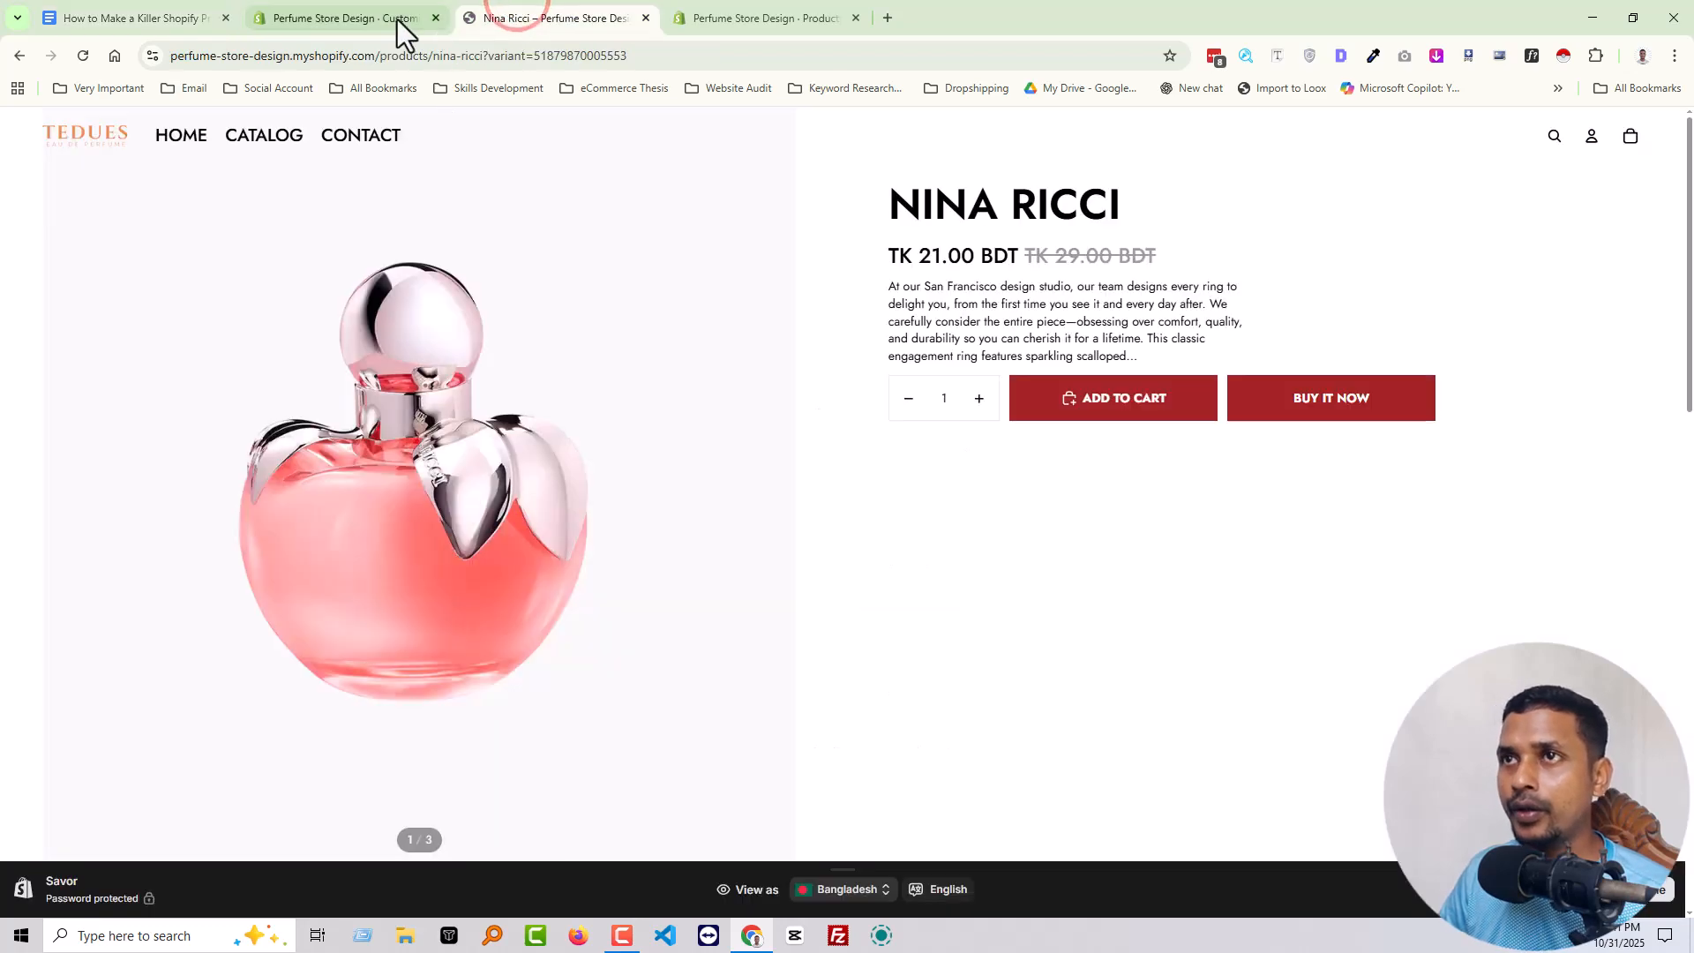
{"action": "left_click", "coordinate": [371, 18]}
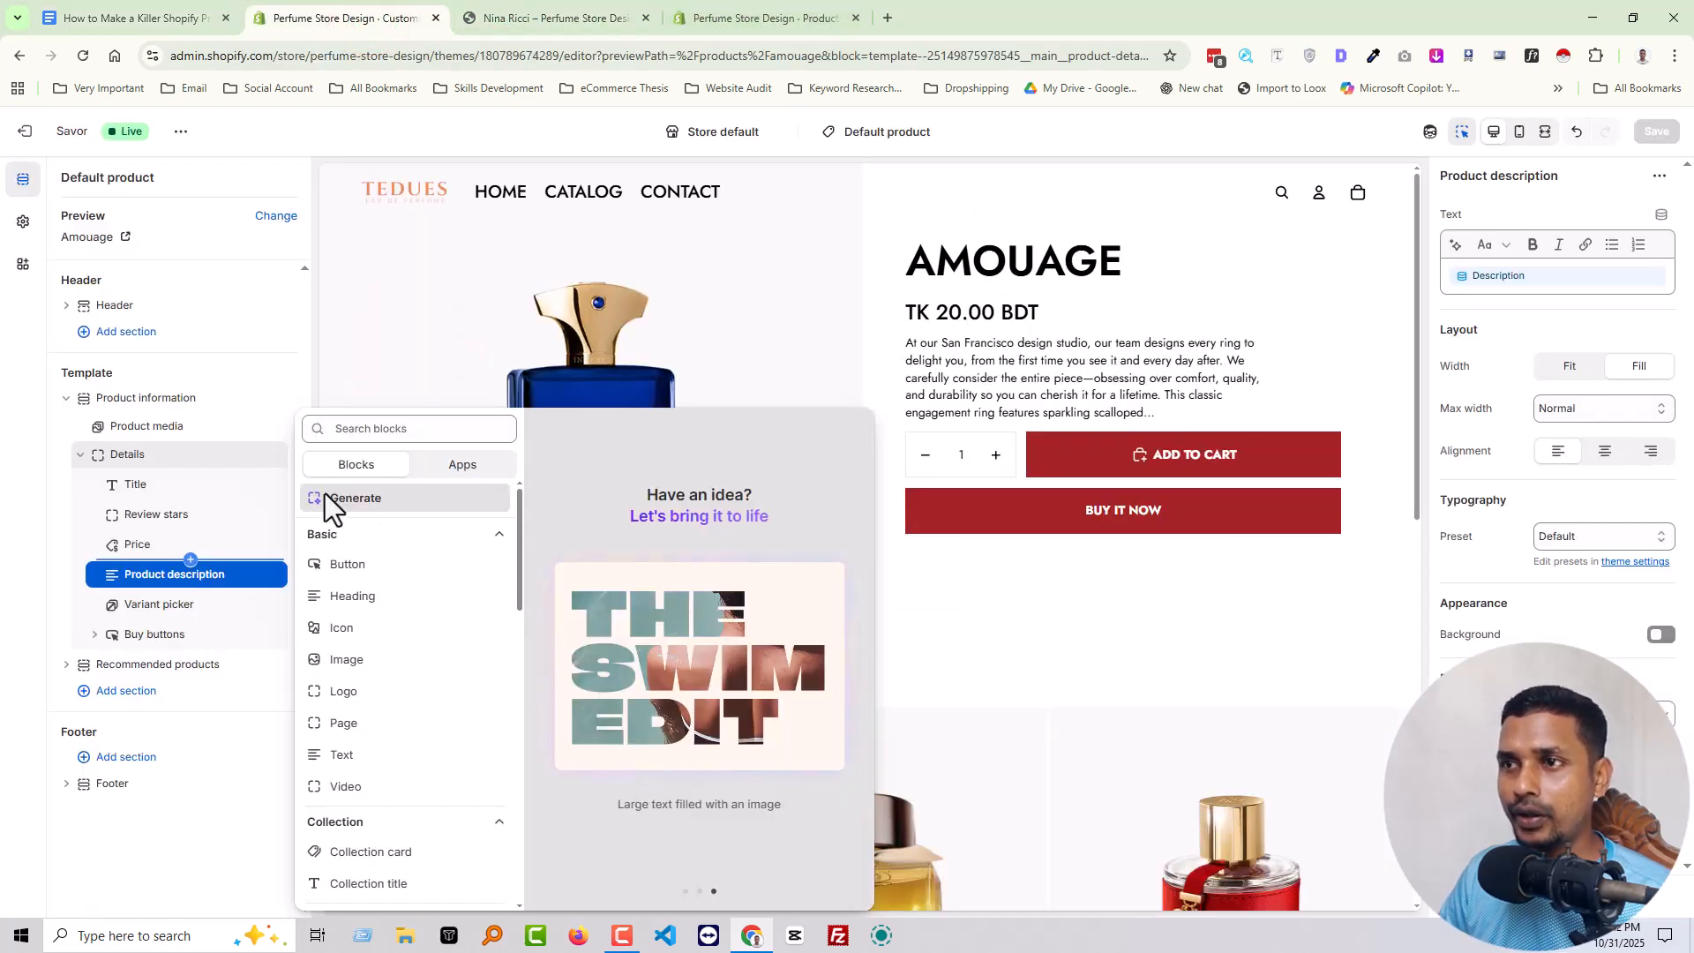
Step: Generate a block above Product description with the prompt "Create a demo Short product highlights or bullet points (3–5 key benefits)"
{"action": "left_click", "coordinate": [362, 499]}
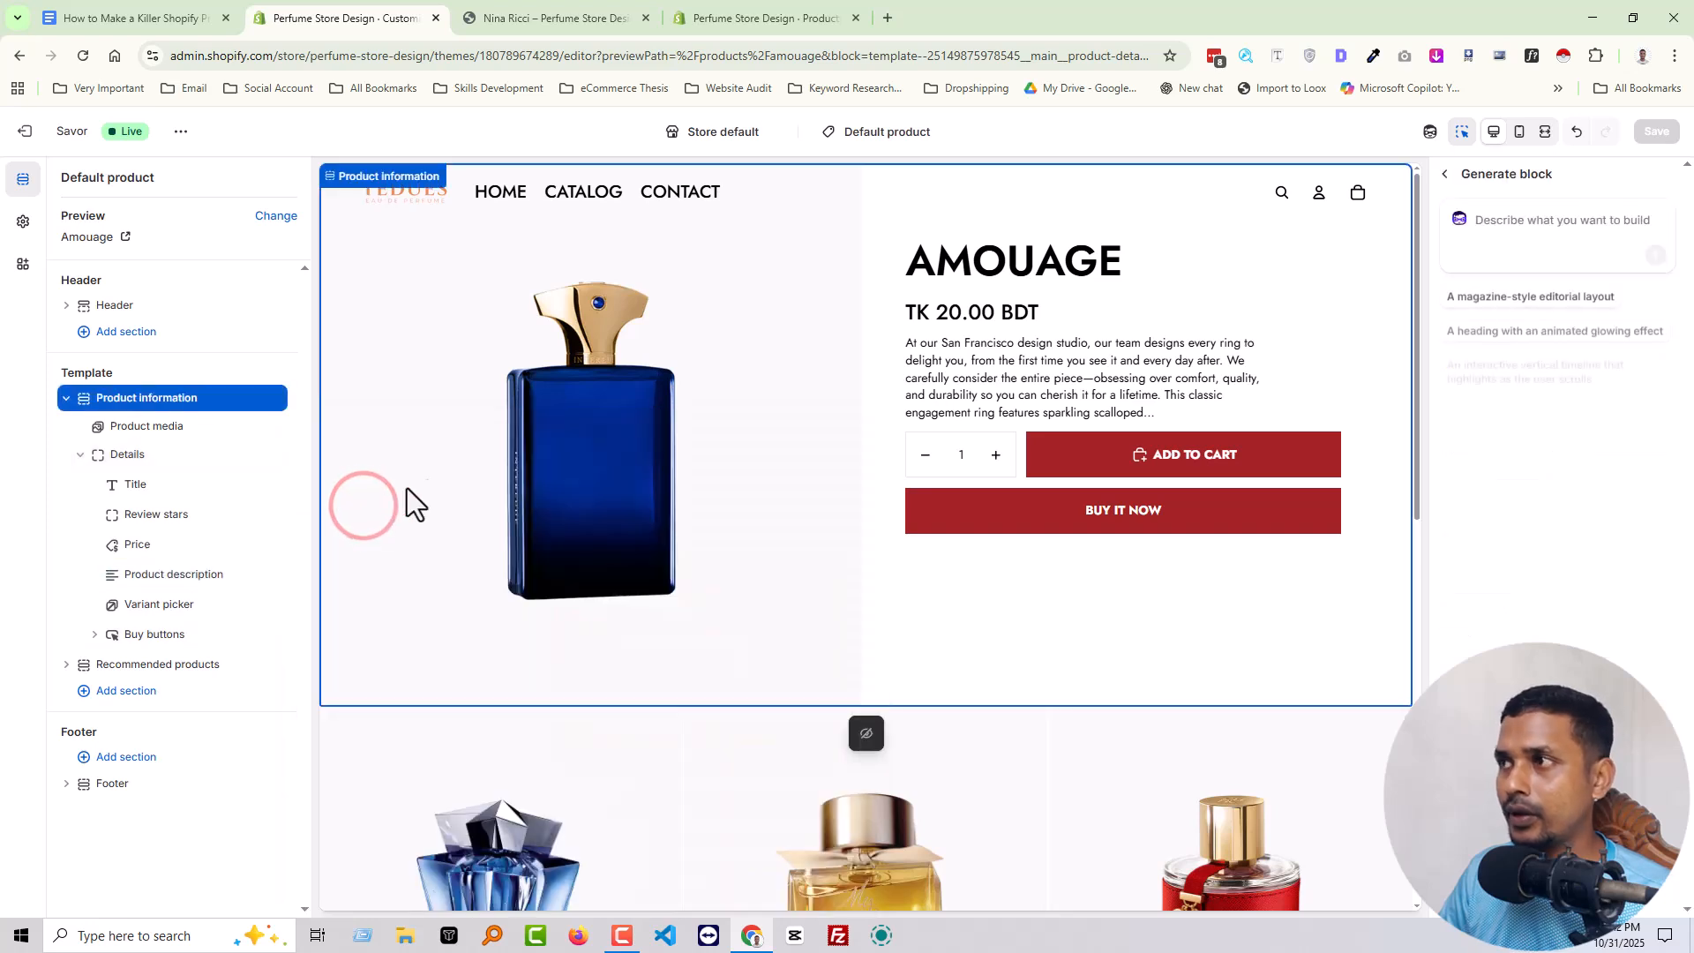
{"action": "left_click", "coordinate": [1622, 219]}
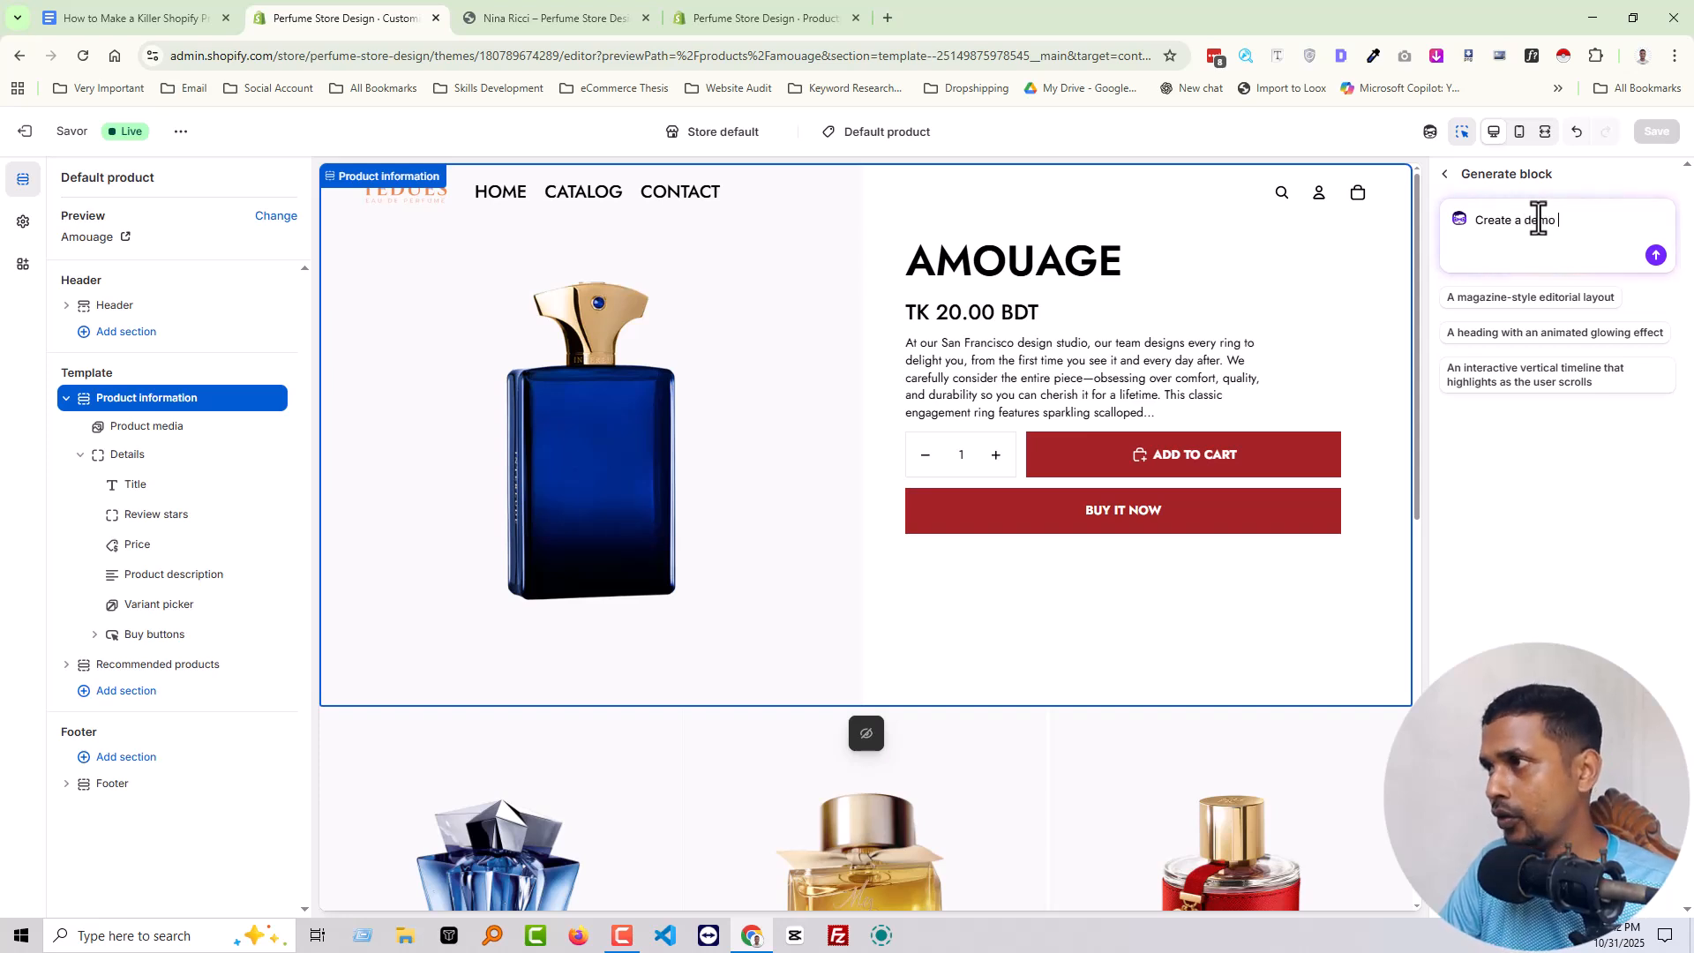
{"action": "type", "text": "Create a demo"}
{"action": "type", "text": "Short product highlights or bullet points (3–5 key benefits)"}
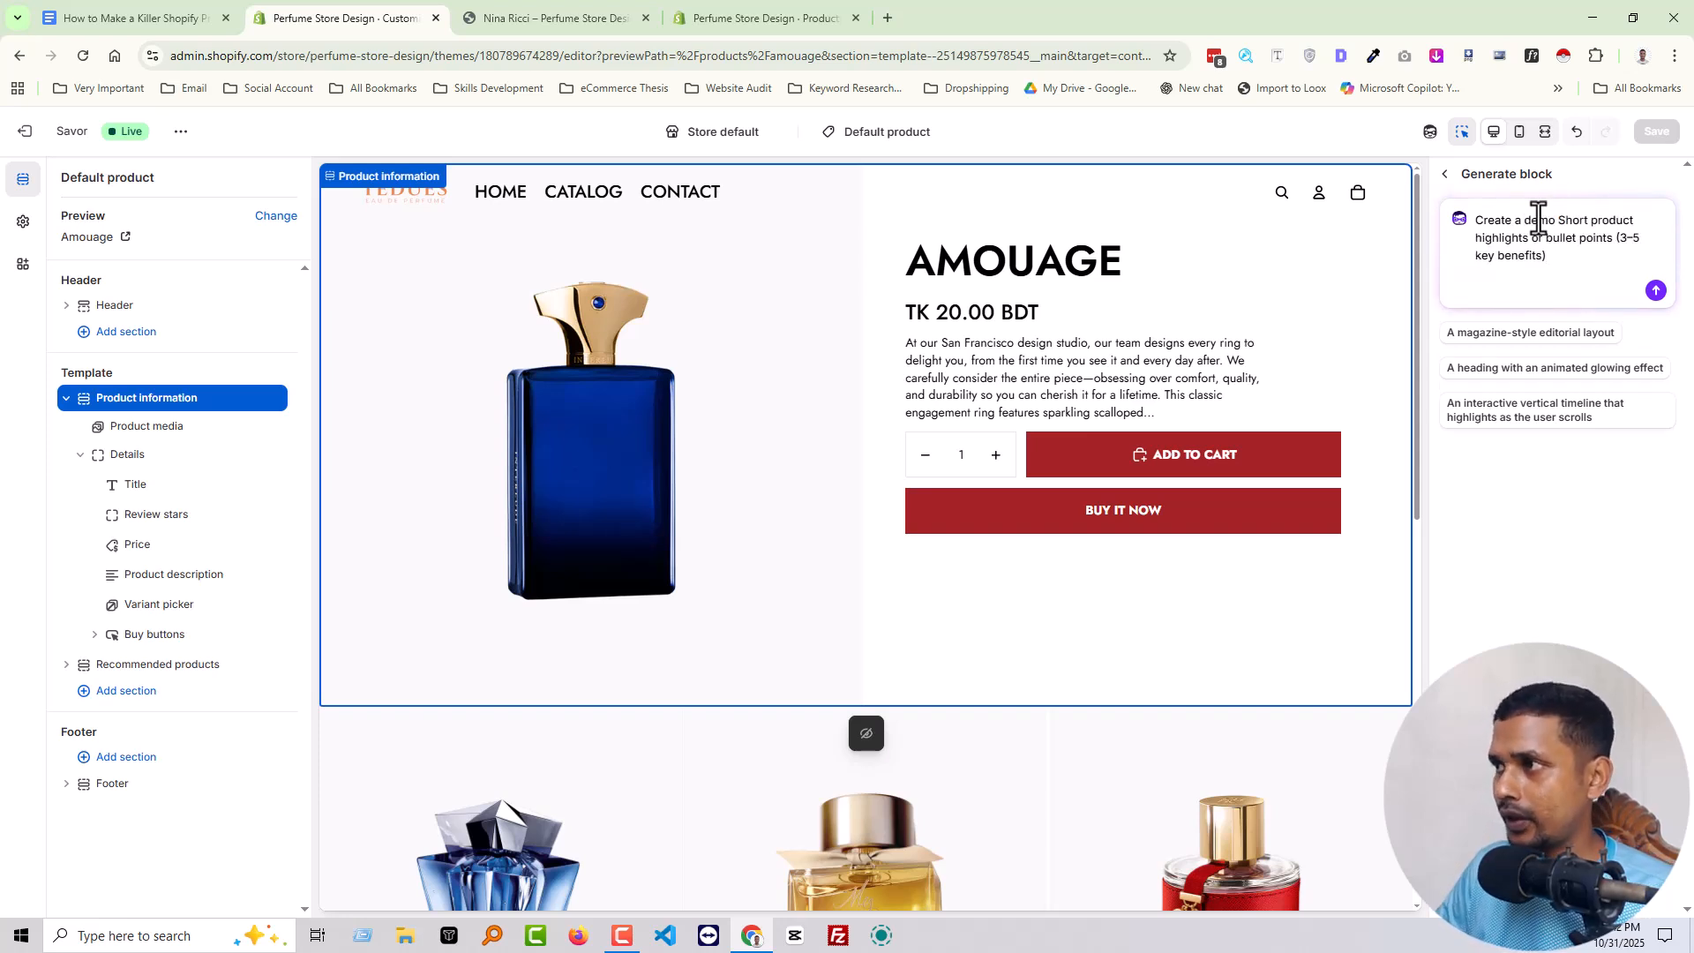
{"action": "left_click", "coordinate": [1656, 291]}
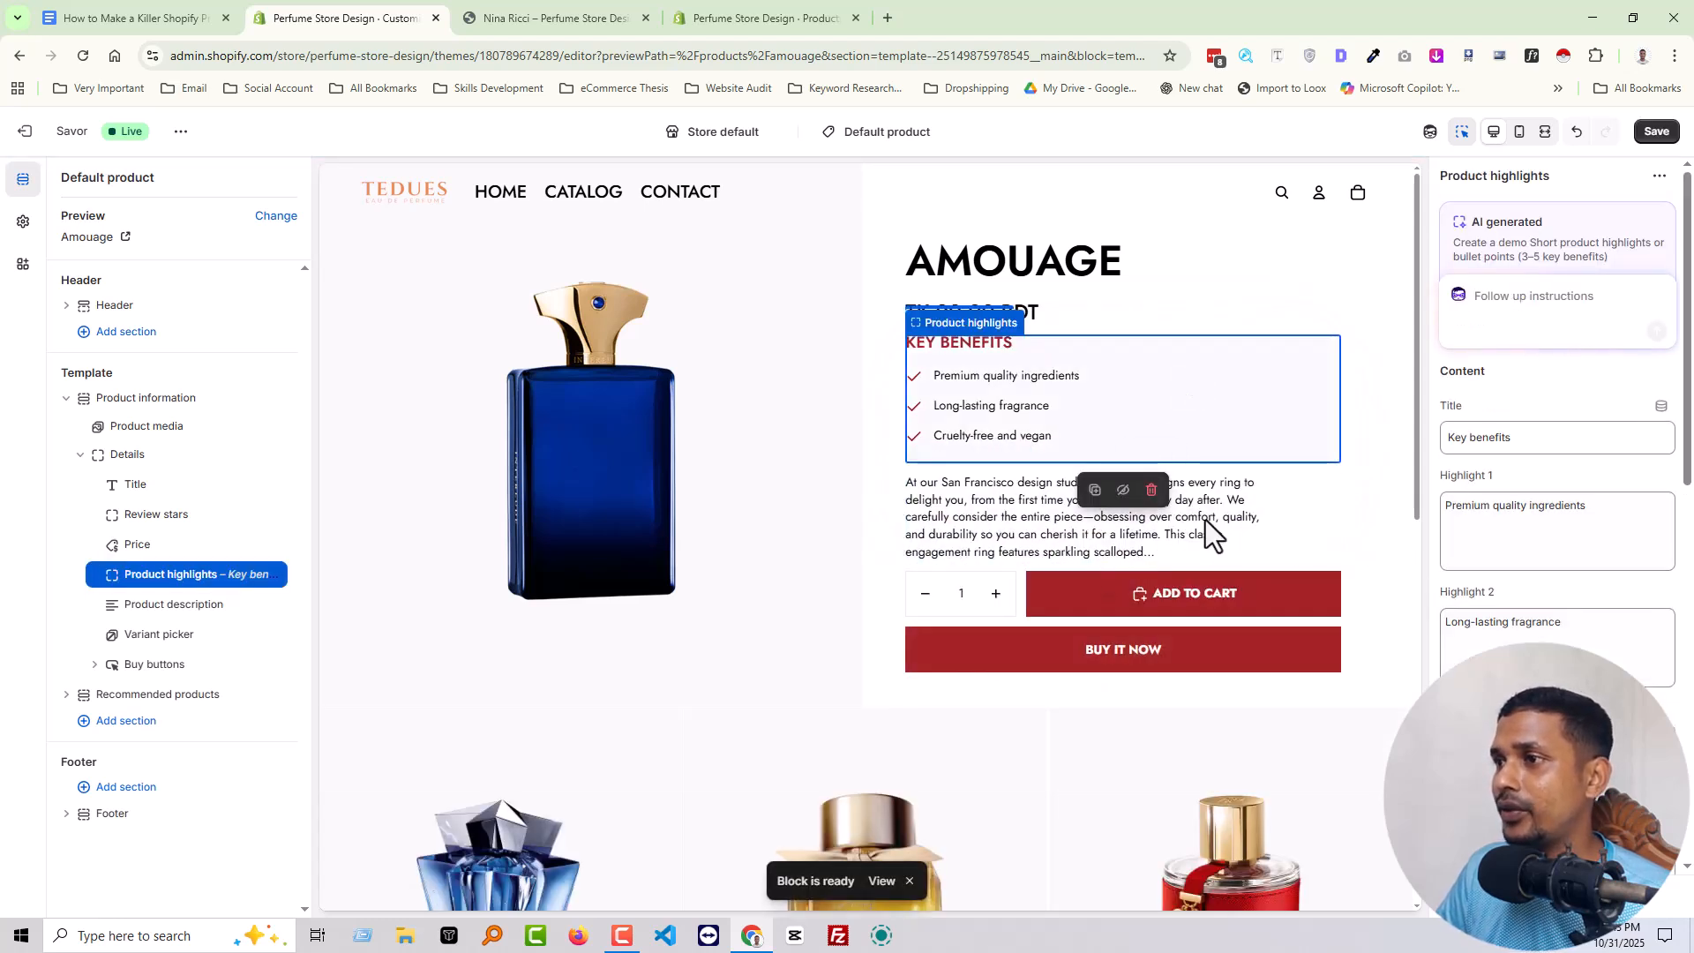
Step: Hide the Product description block in the Details group
{"action": "left_click", "coordinate": [1013, 521]}
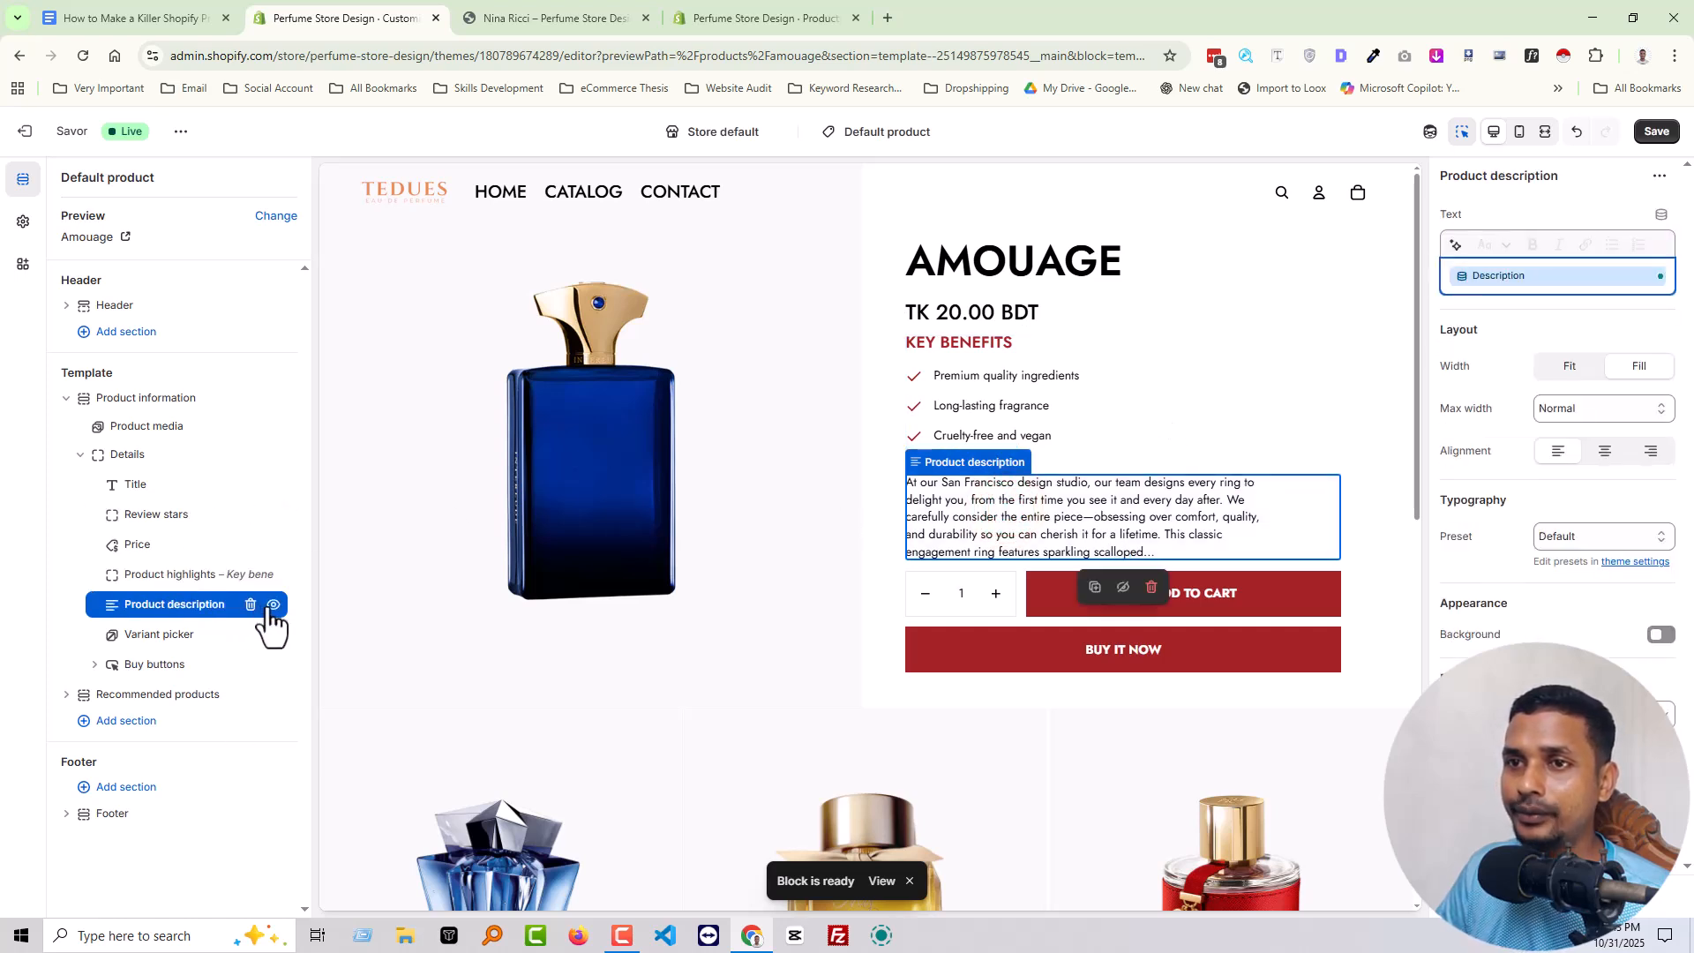
{"action": "left_click", "coordinate": [273, 606]}
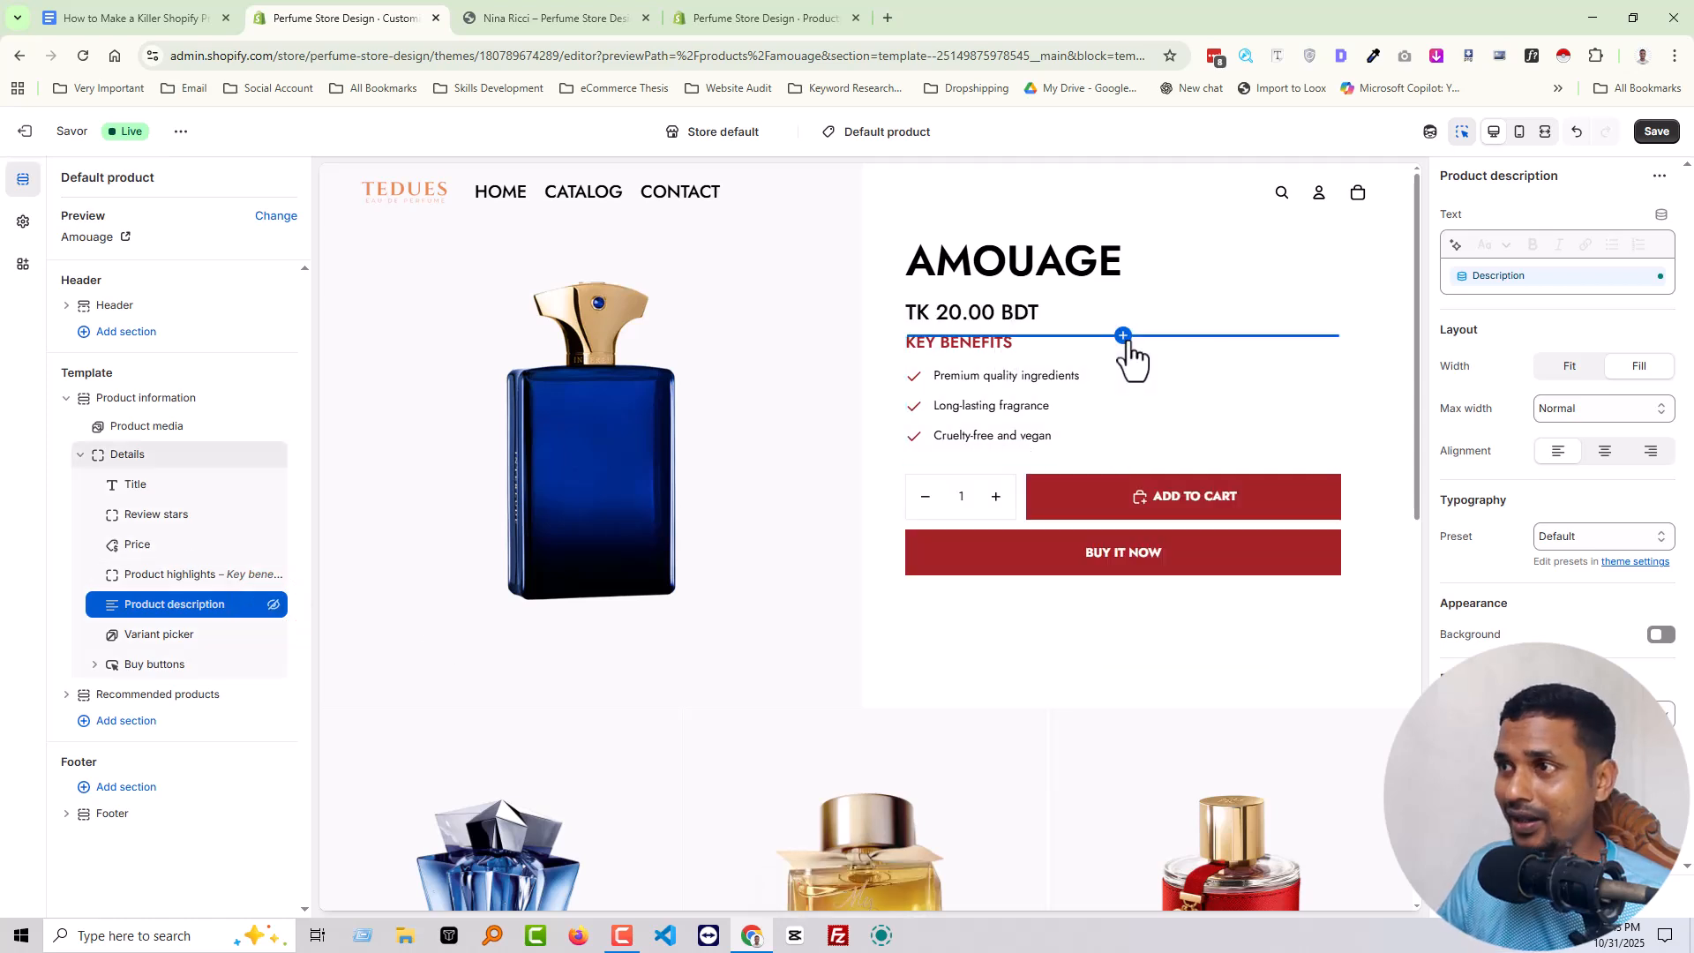
Step: Insert a Spacer block between Price and Product highlights in the Details group
{"action": "left_click", "coordinate": [1125, 337]}
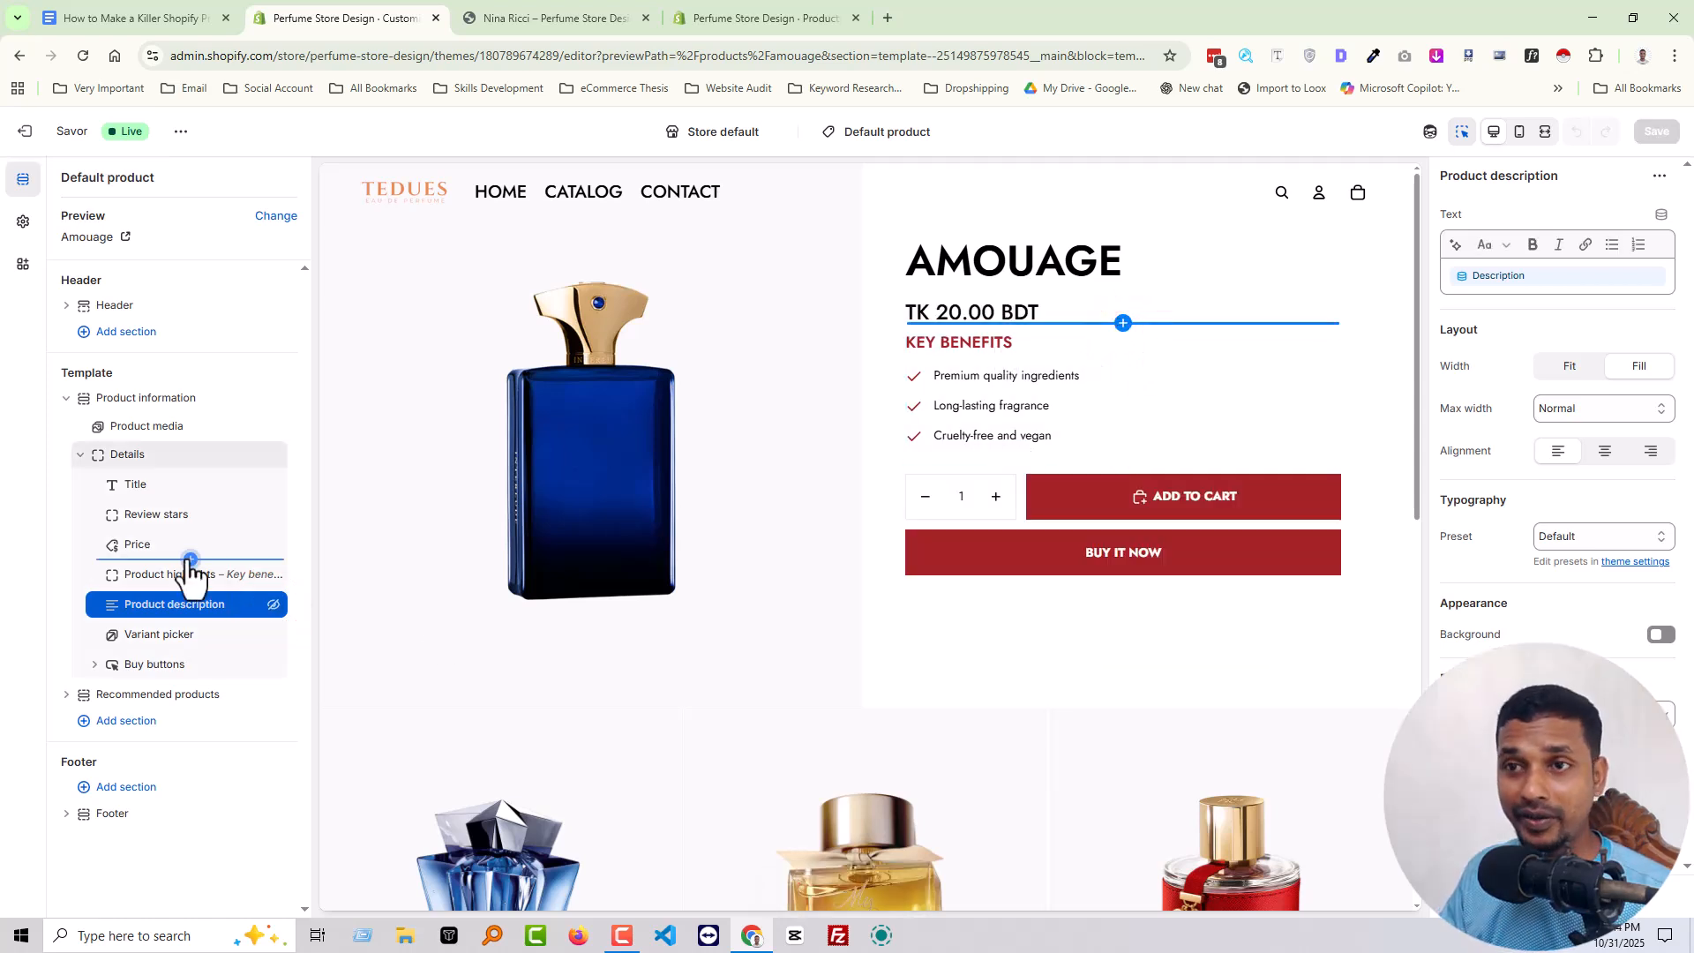
{"action": "left_click", "coordinate": [188, 558]}
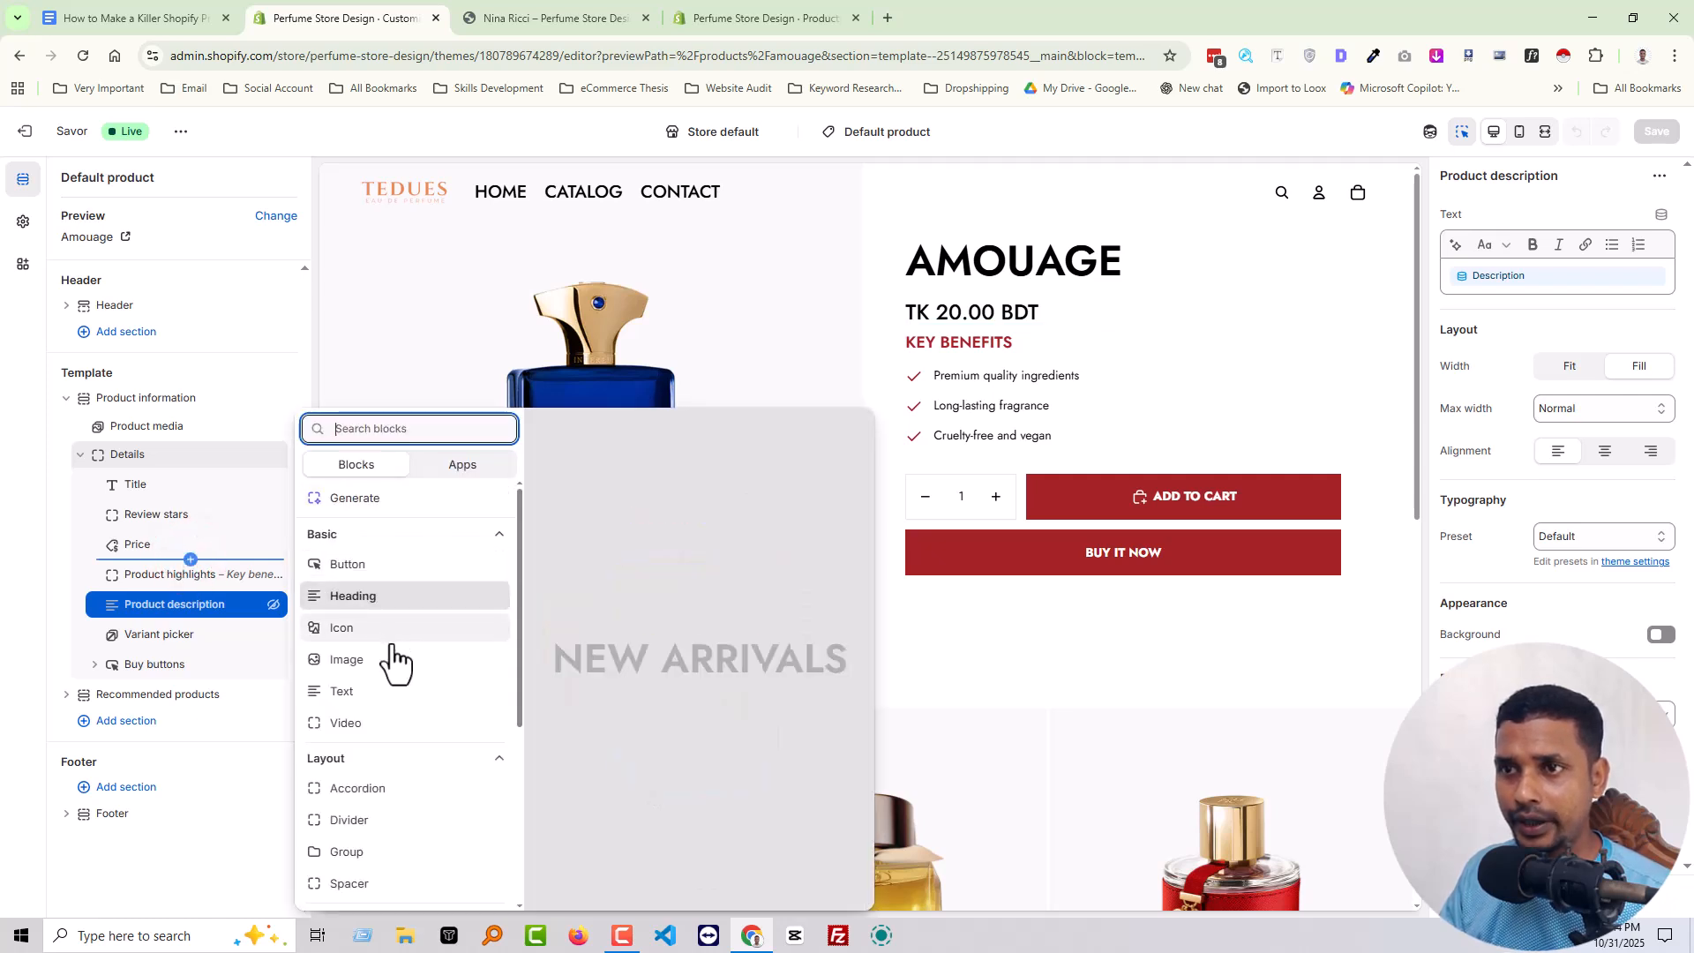
{"action": "scroll", "coordinate": [393, 701], "scroll_direction": "down", "scroll_amount": 1}
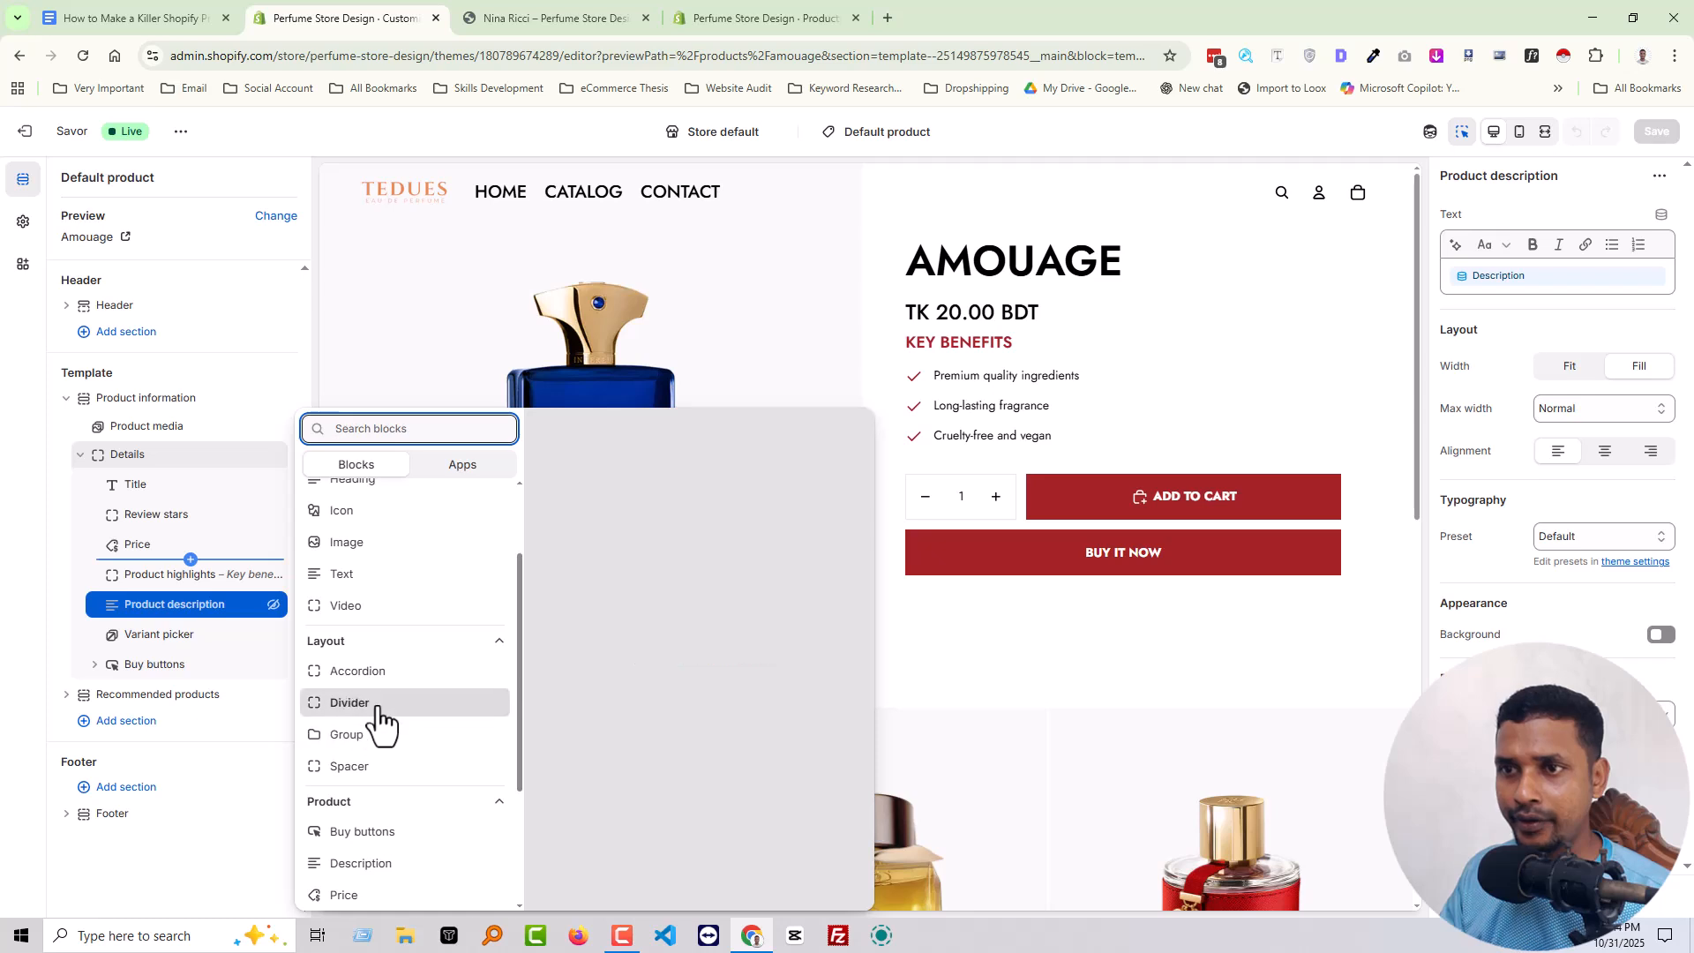
{"action": "left_click", "coordinate": [366, 762]}
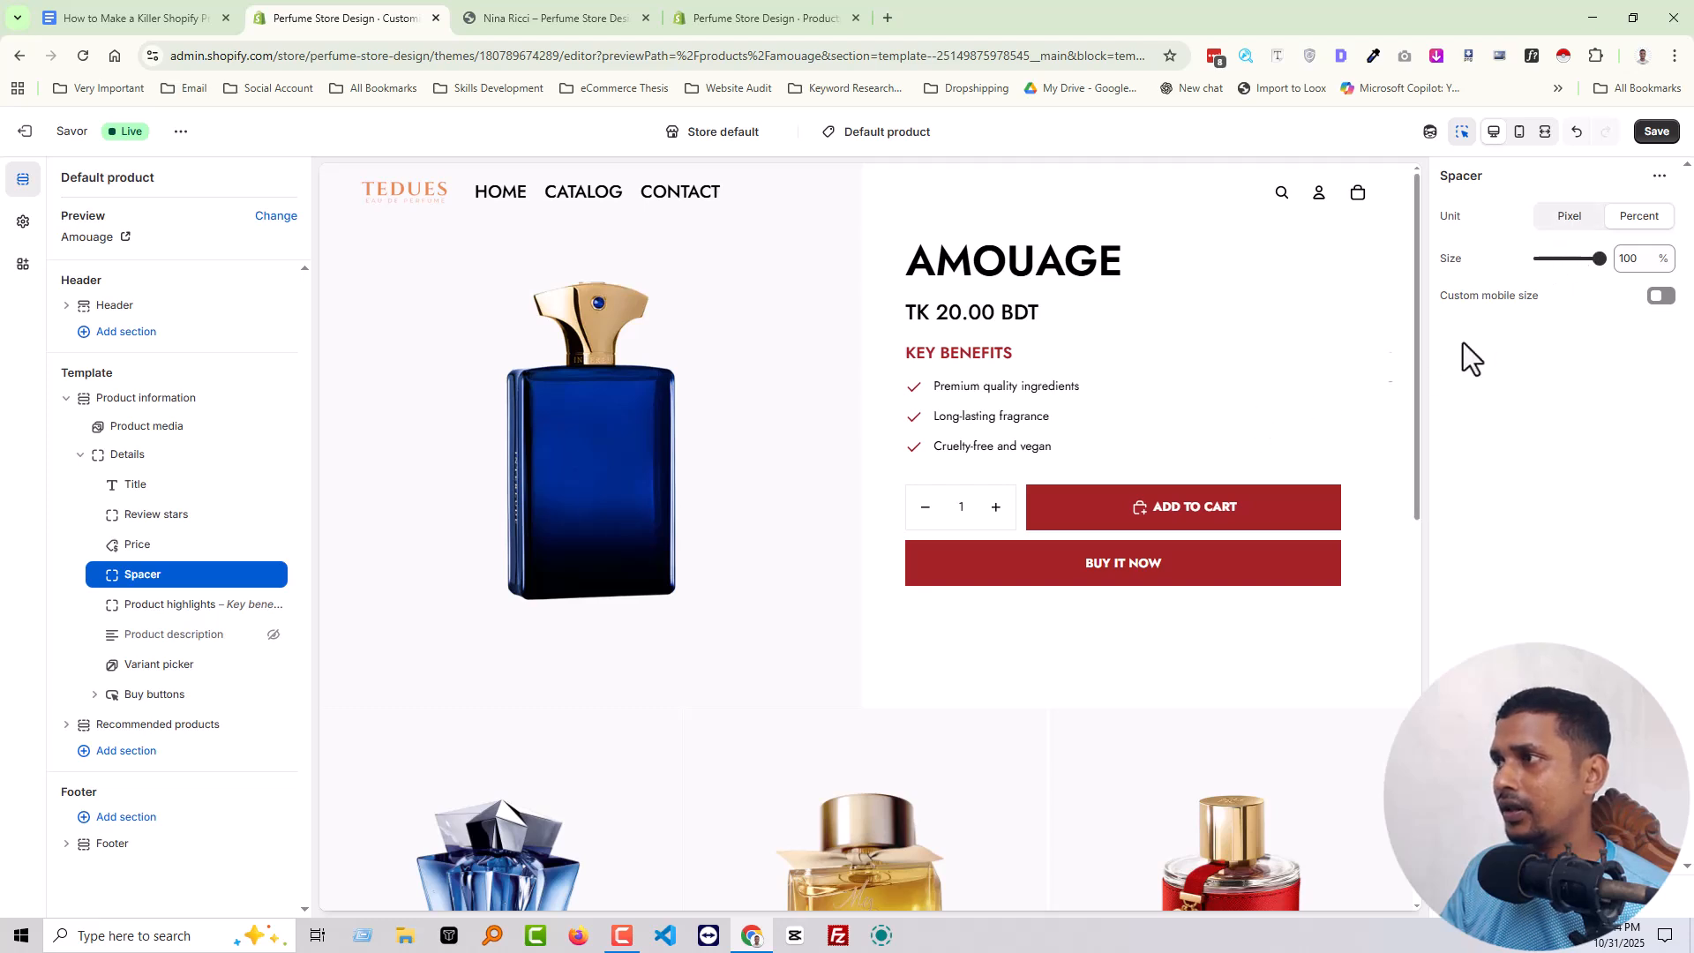
Step: Set the Spacer's unit to Pixel and its size to 64 px, and save the template
{"action": "left_click_drag", "start_coordinate": [1593, 254], "coordinate": [1600, 257]}
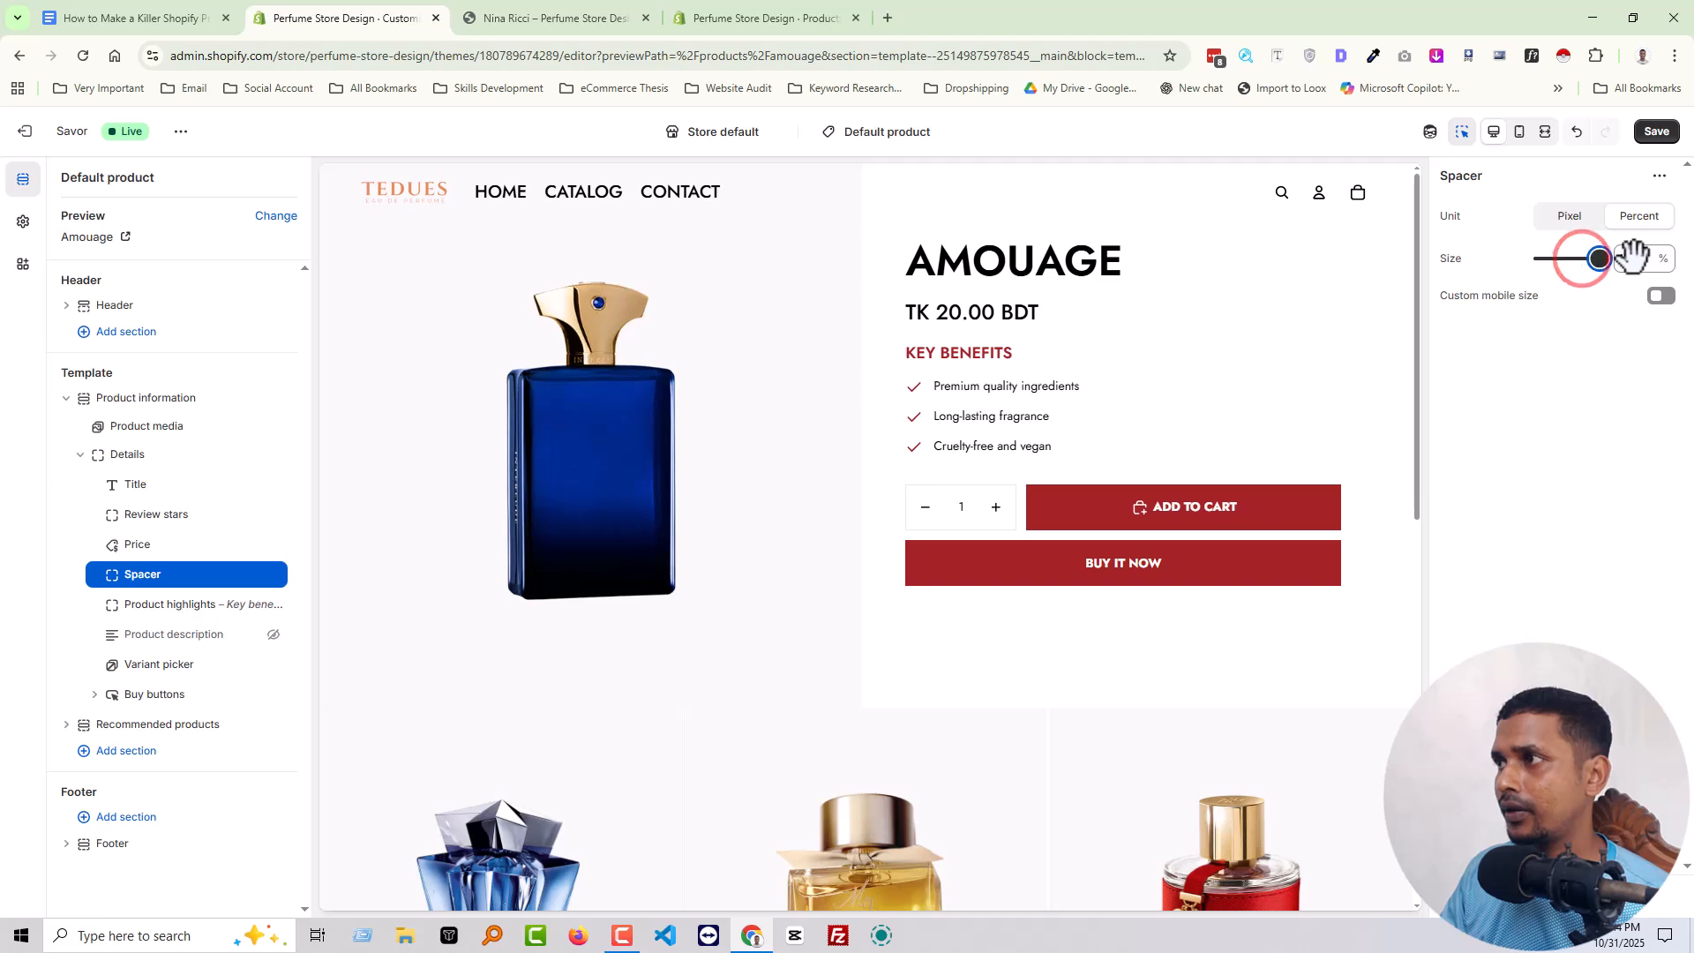
{"action": "left_click", "coordinate": [1572, 217]}
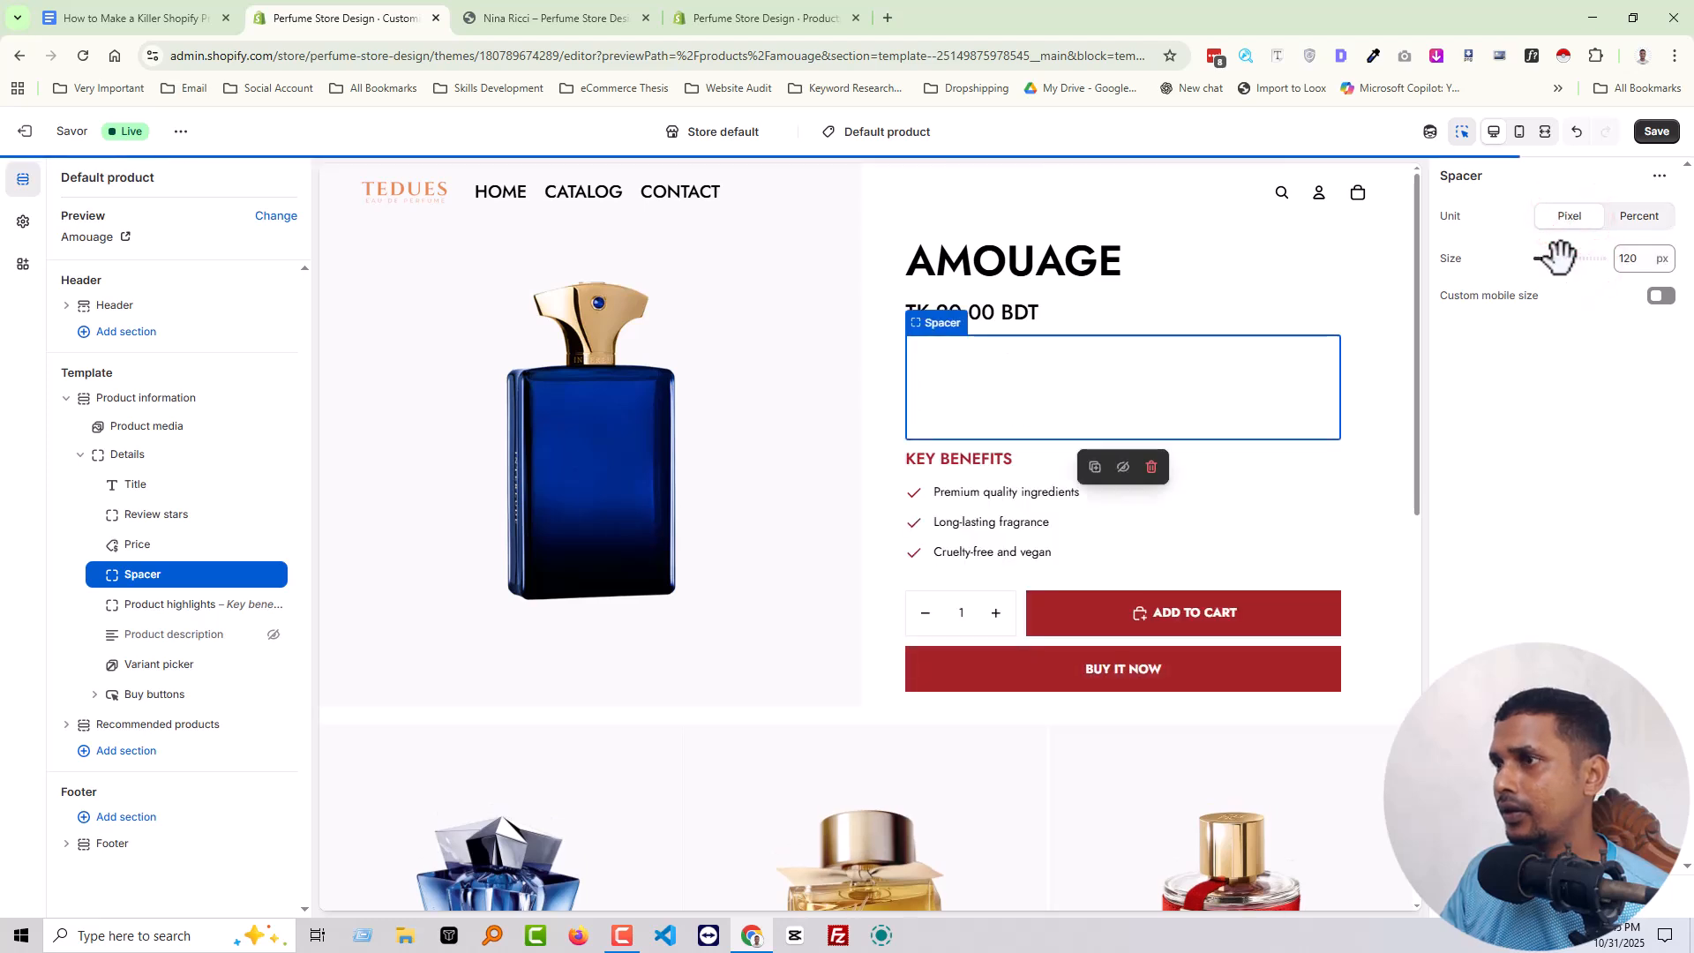
{"action": "left_click_drag", "start_coordinate": [1557, 256], "coordinate": [1549, 257]}
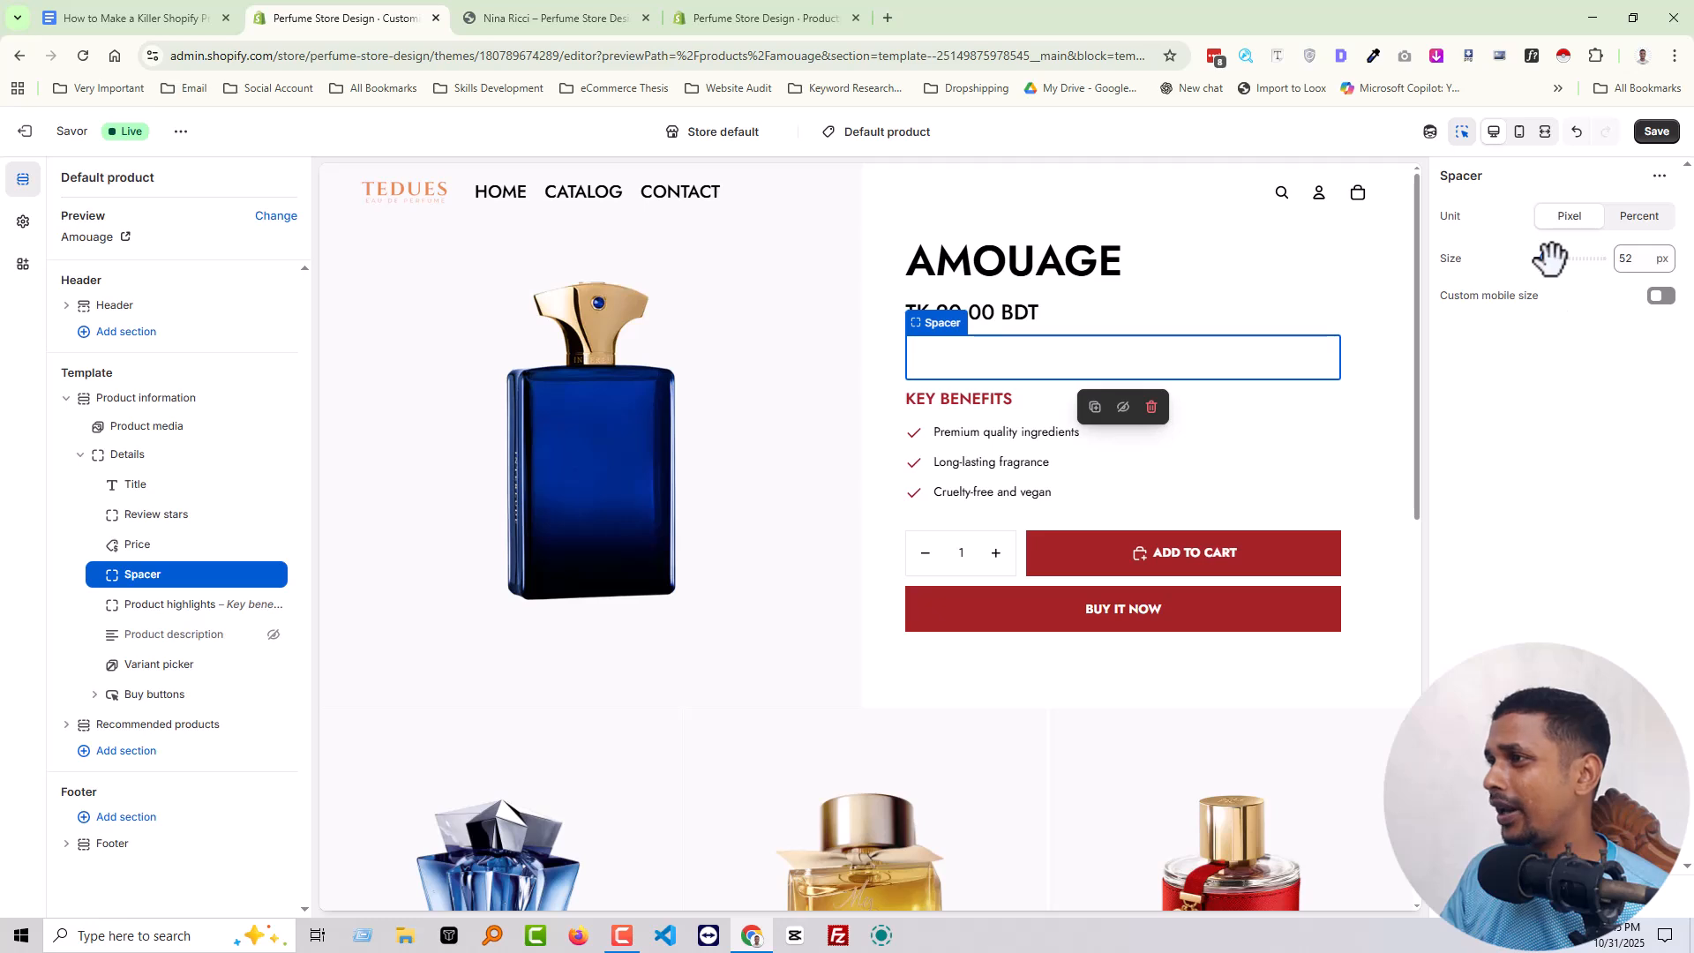
{"action": "left_click_drag", "start_coordinate": [1550, 257], "coordinate": [1550, 259]}
{"action": "left_click", "coordinate": [1657, 132]}
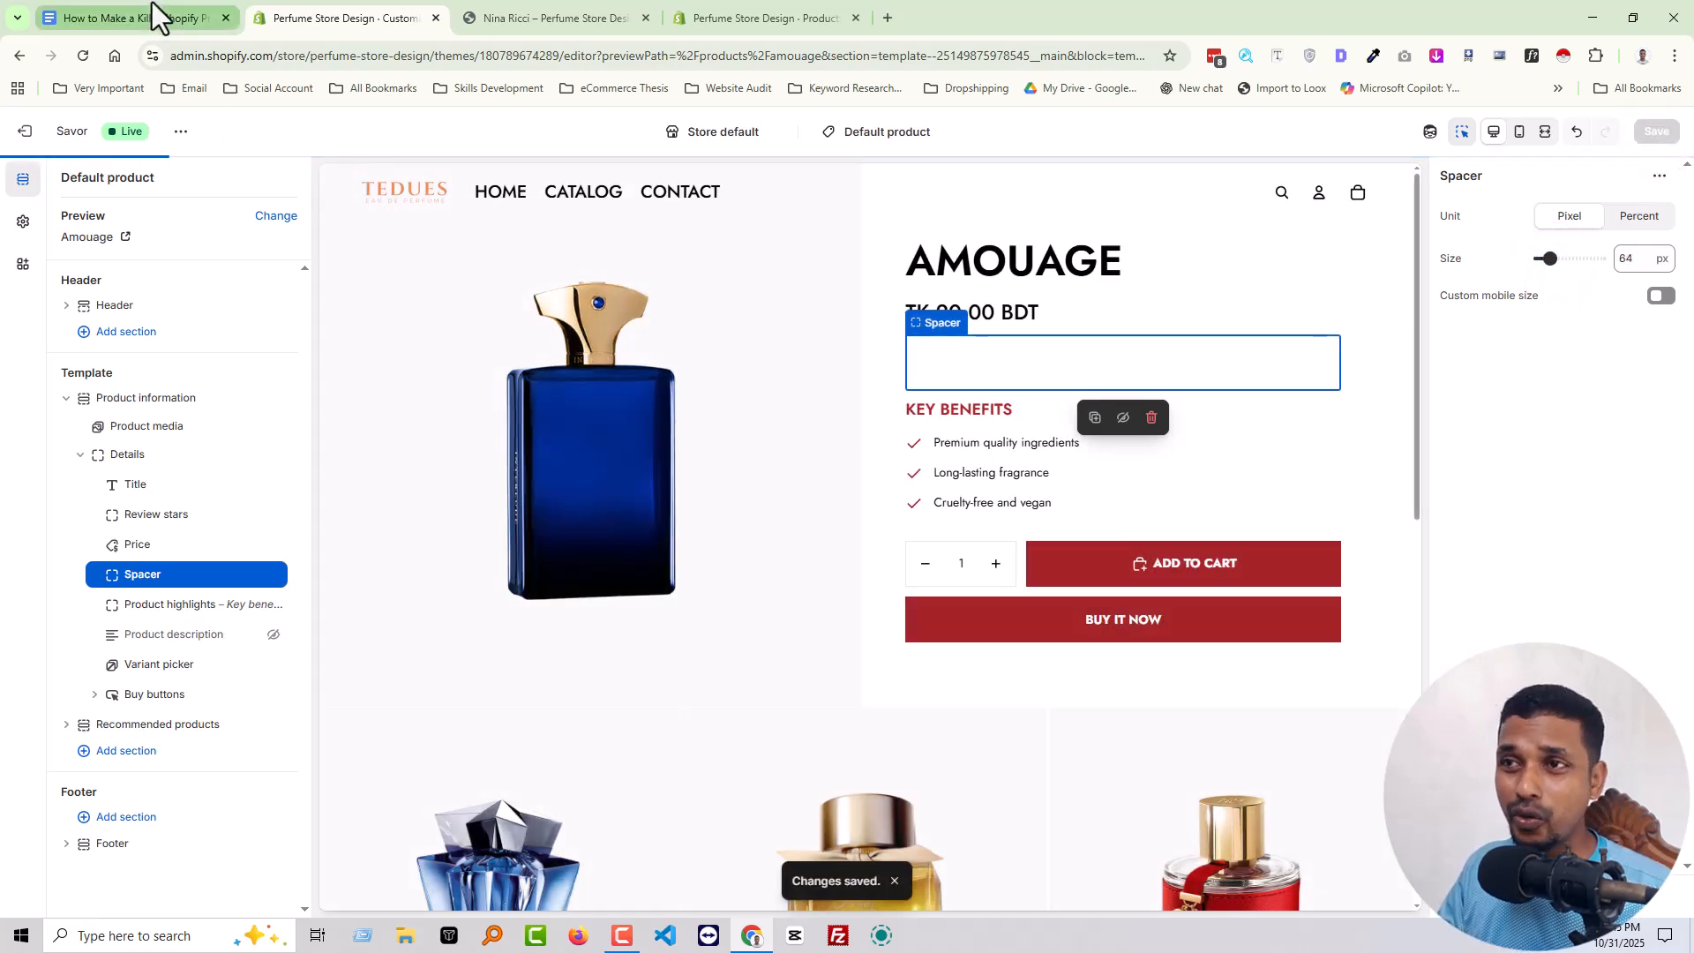
Step: Compare the outline's "Add to Cart & Buy Now buttons" and "Stock or urgency indicator" items with the product page preview
{"action": "left_click", "coordinate": [151, 1]}
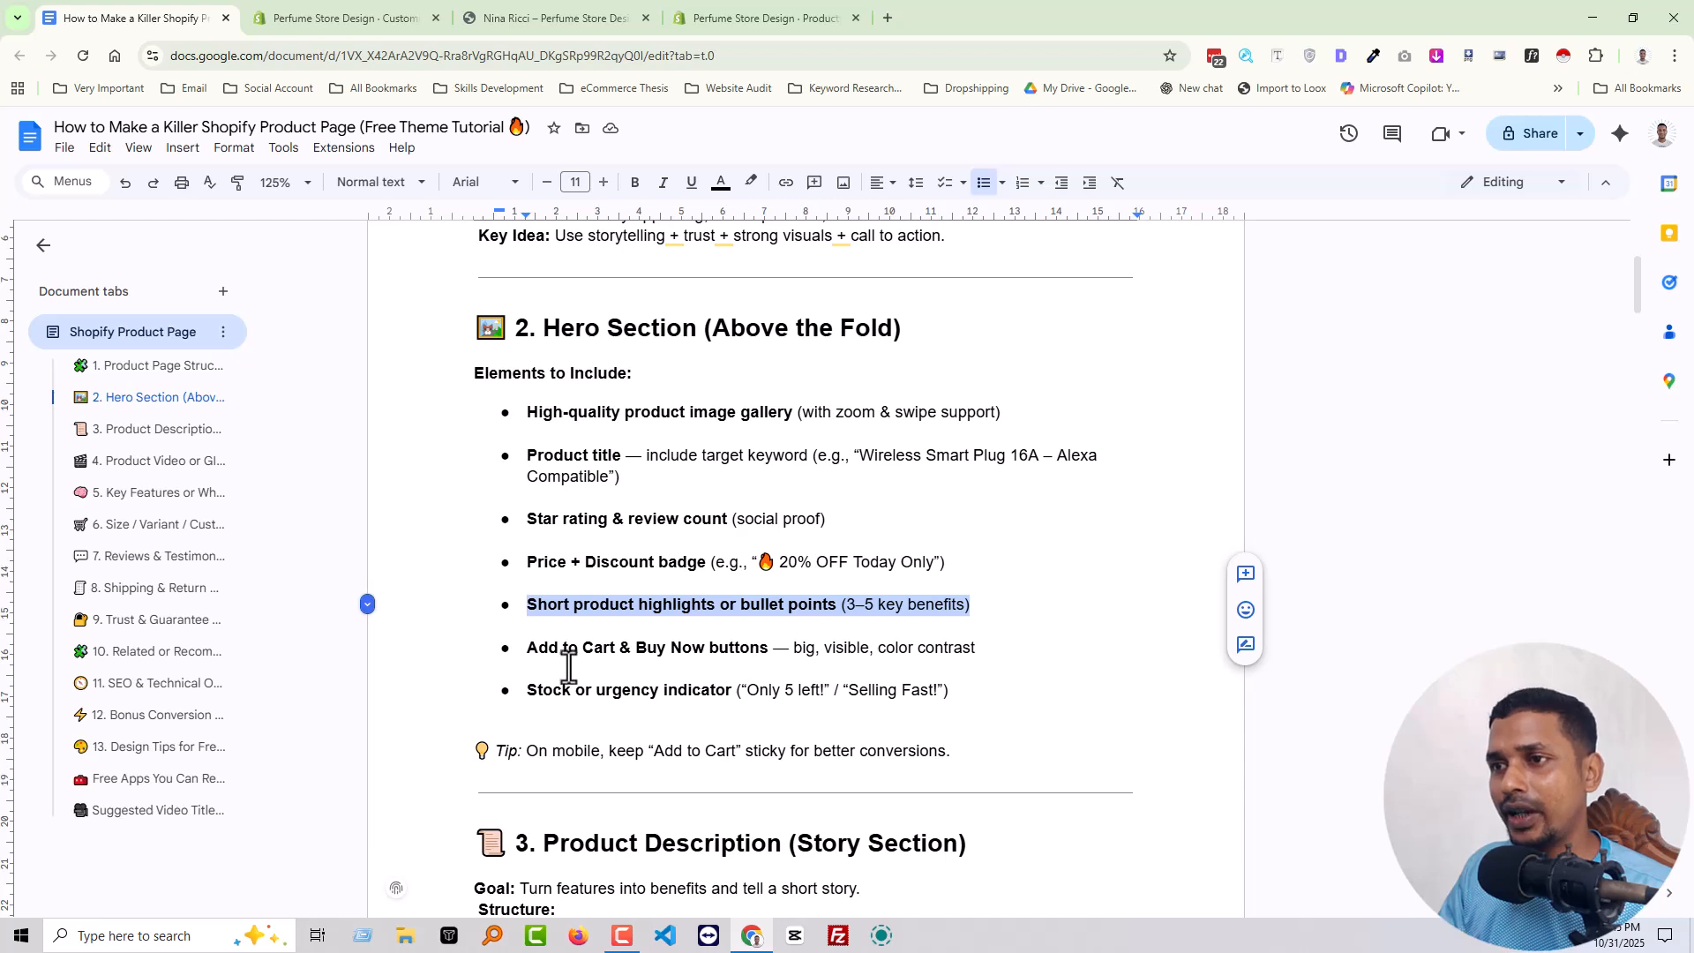
{"action": "left_click", "coordinate": [391, 16]}
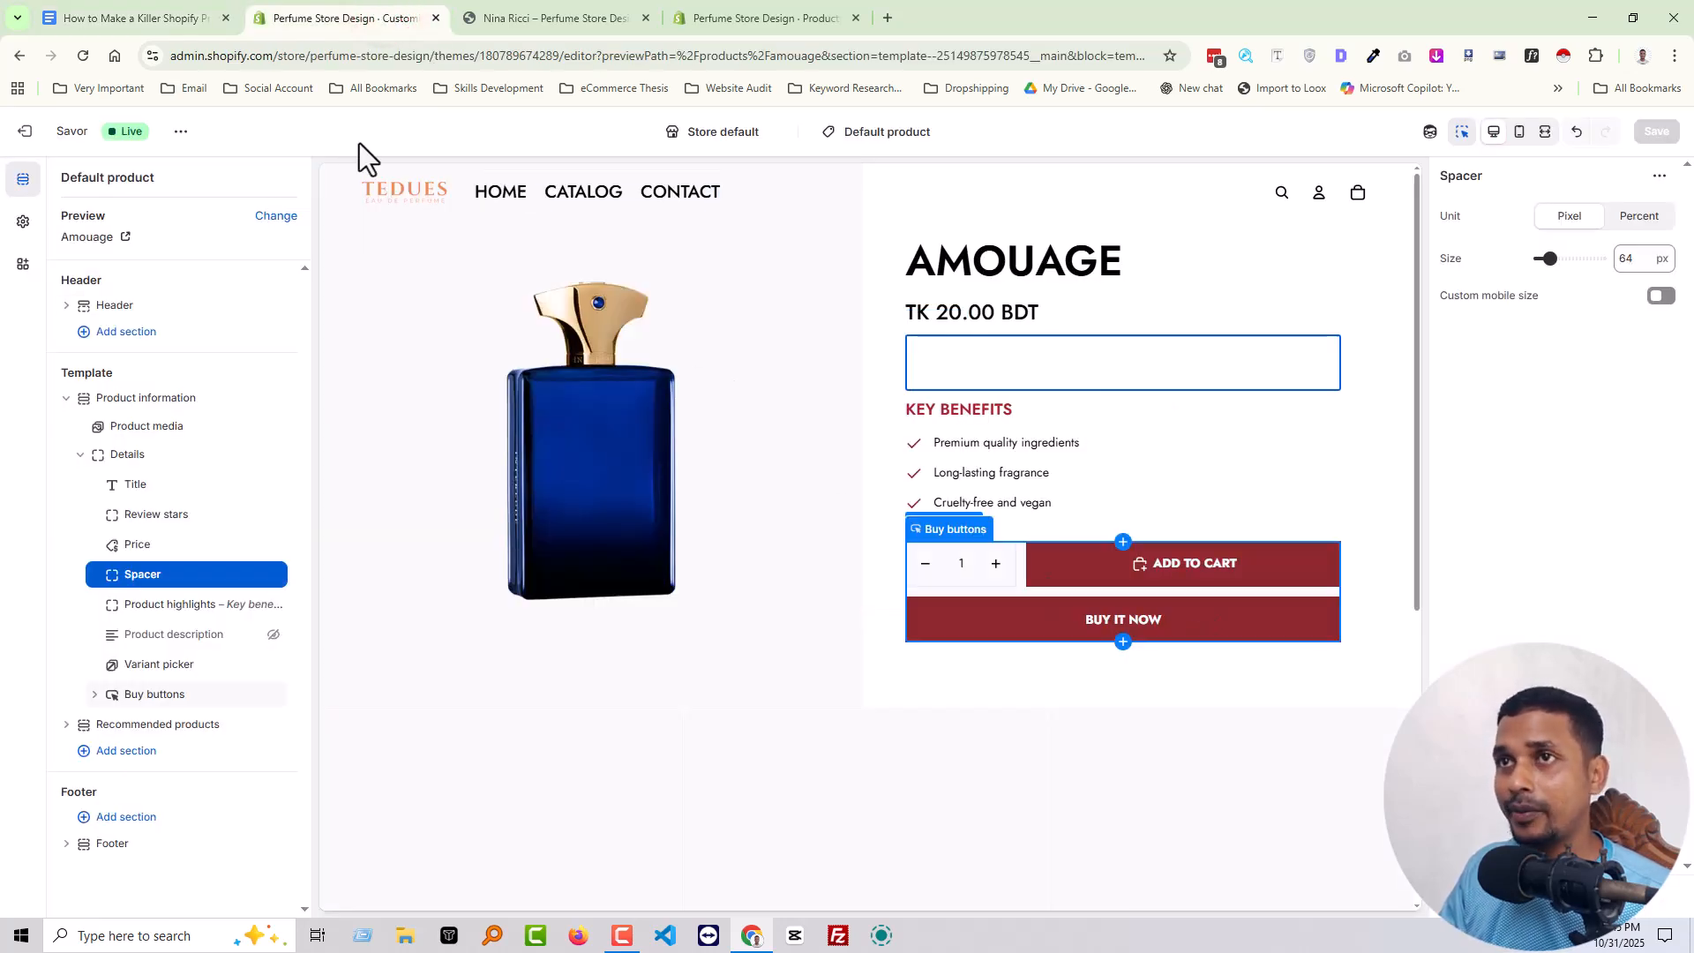
{"action": "left_click", "coordinate": [126, 16]}
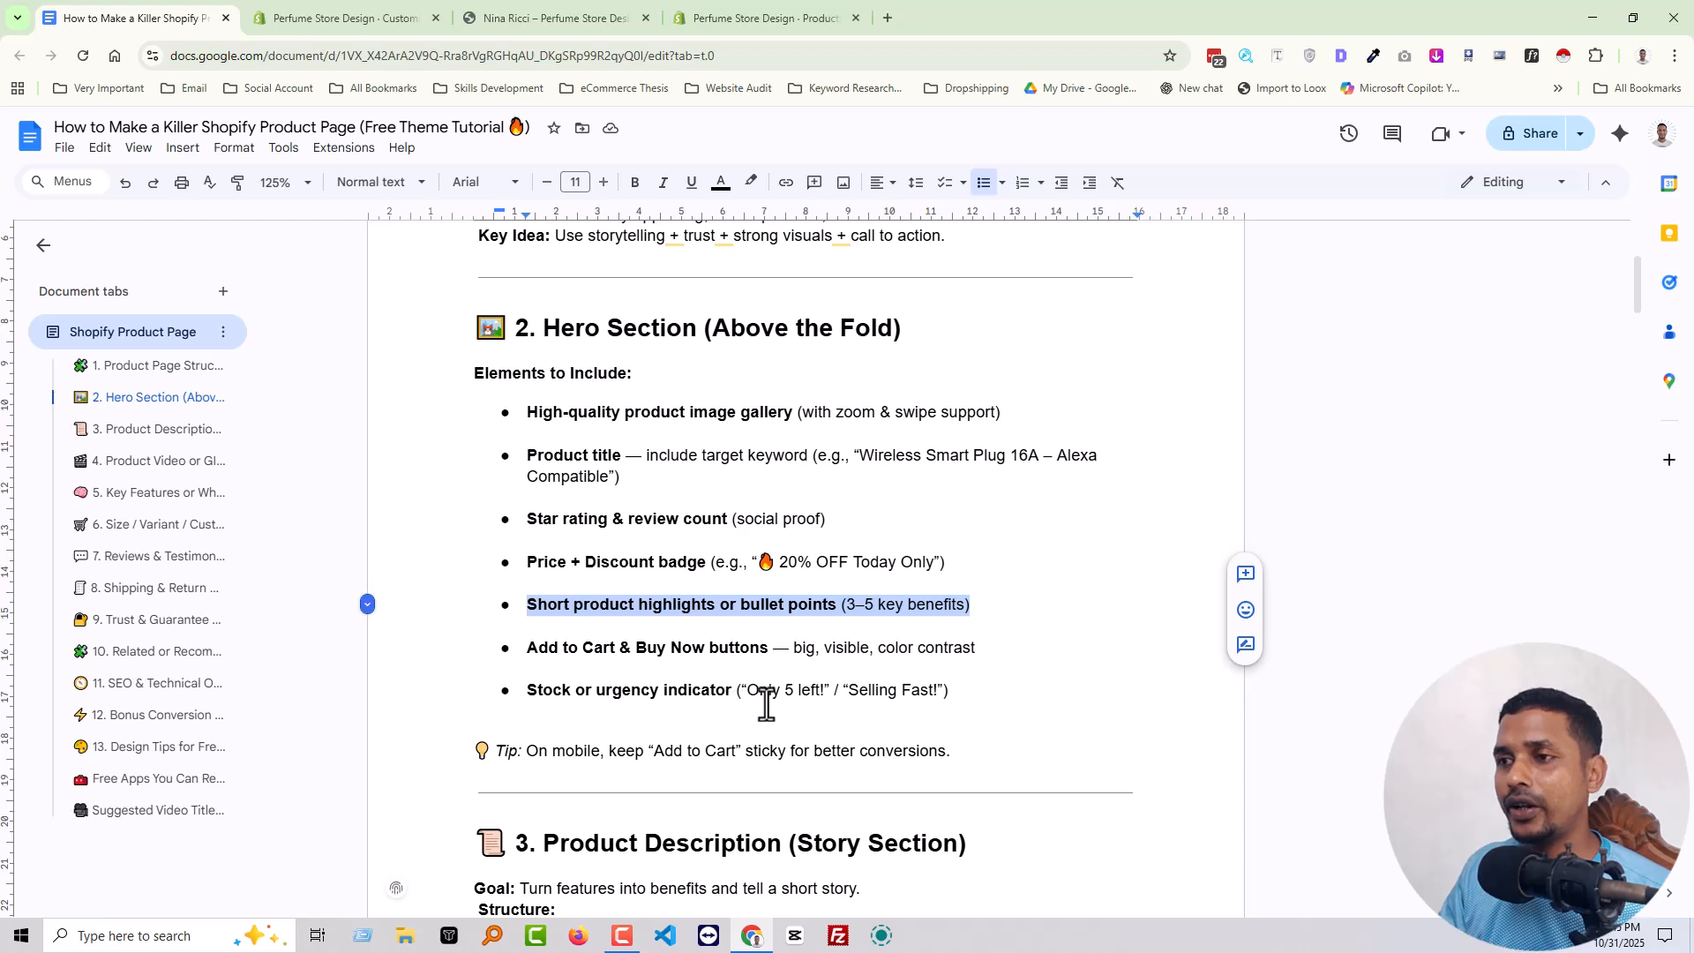
{"action": "left_click", "coordinate": [379, 12]}
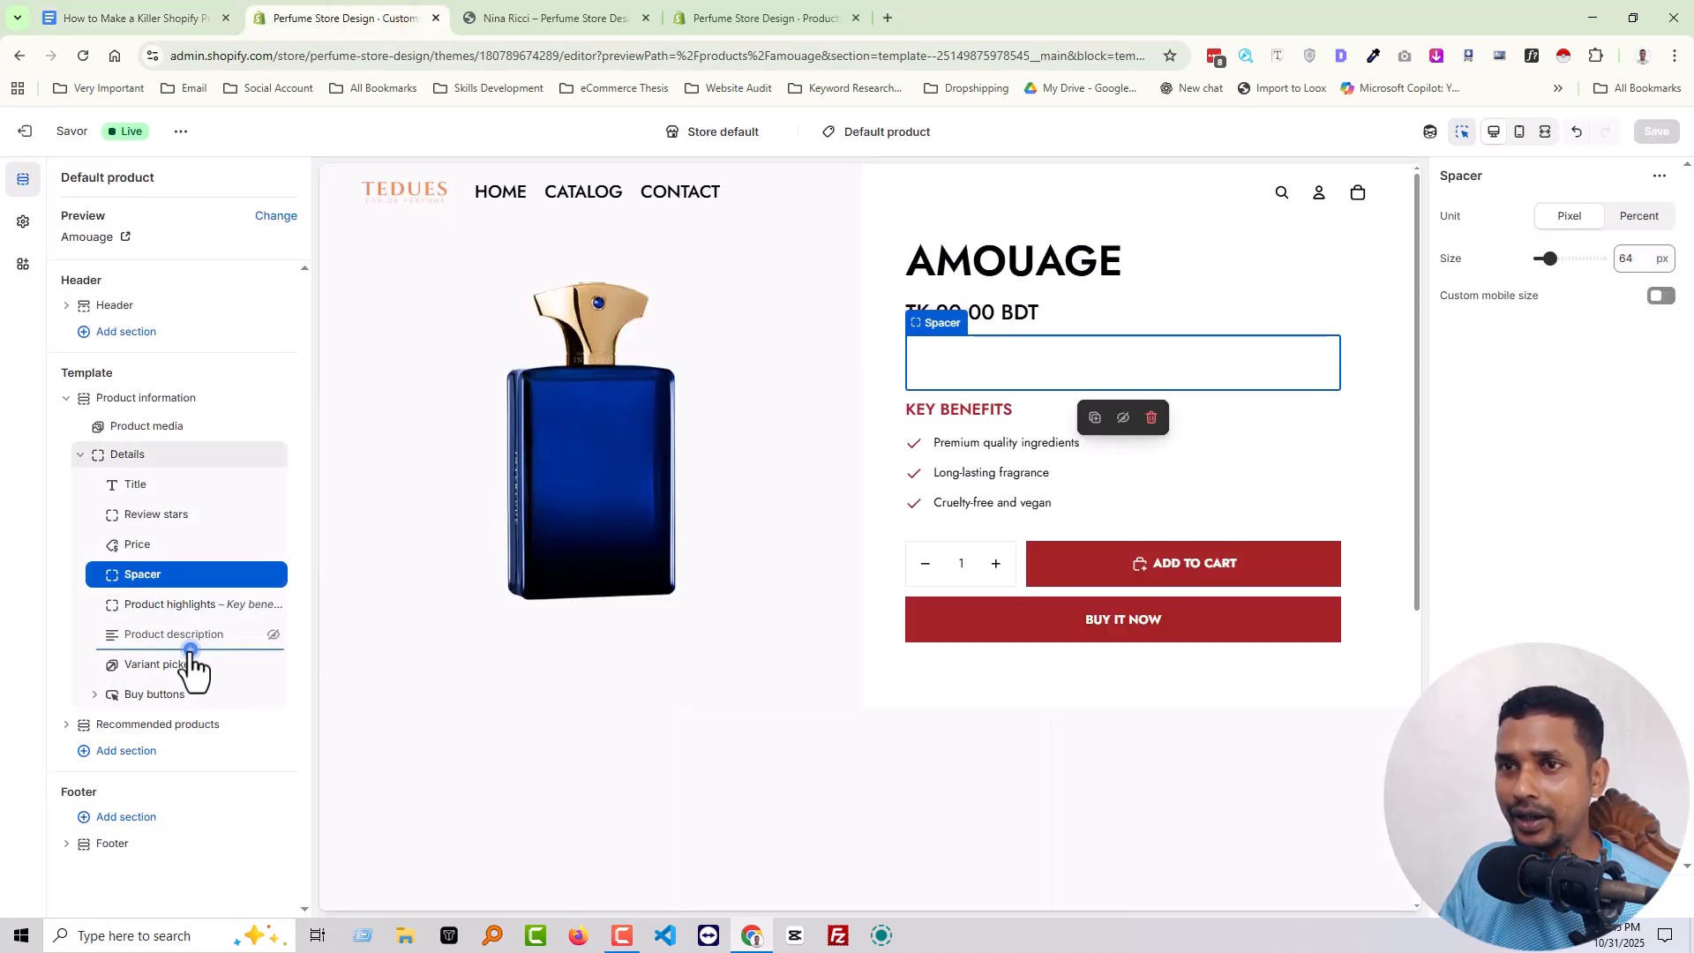
Step: Add a Product inventory block to the Details group and place it below Buy buttons
{"action": "mouse_move", "coordinate": [188, 711]}
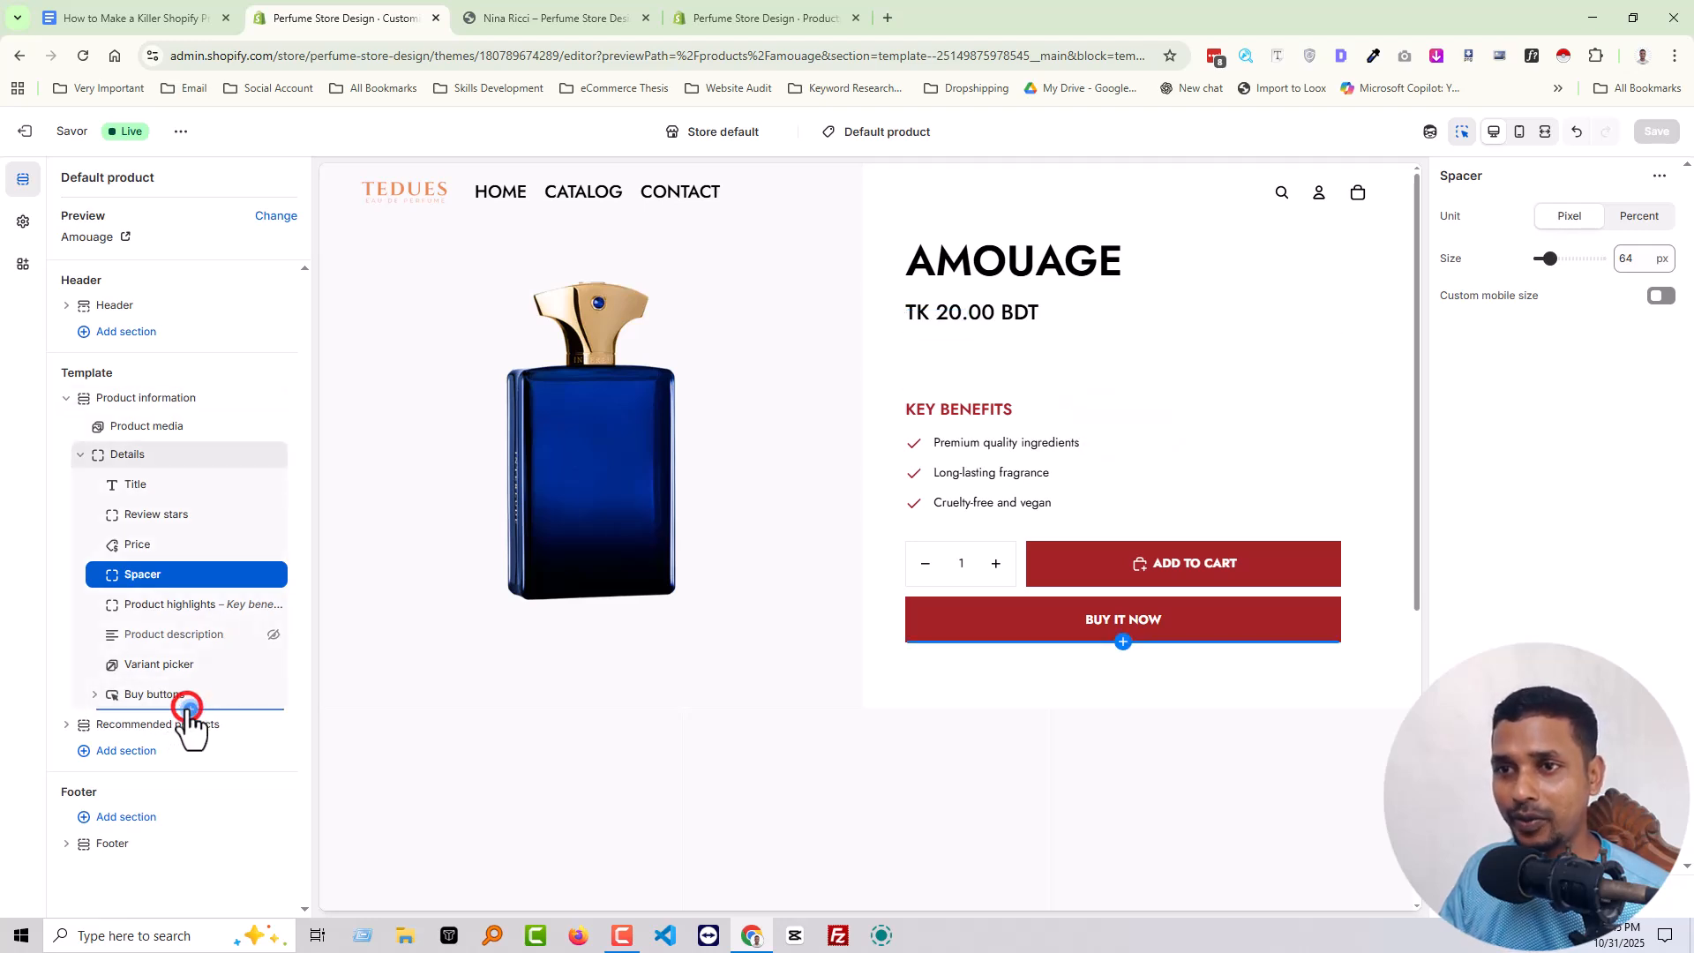
{"action": "left_click", "coordinate": [187, 708]}
{"action": "scroll", "coordinate": [379, 650], "scroll_direction": "down", "scroll_amount": 3}
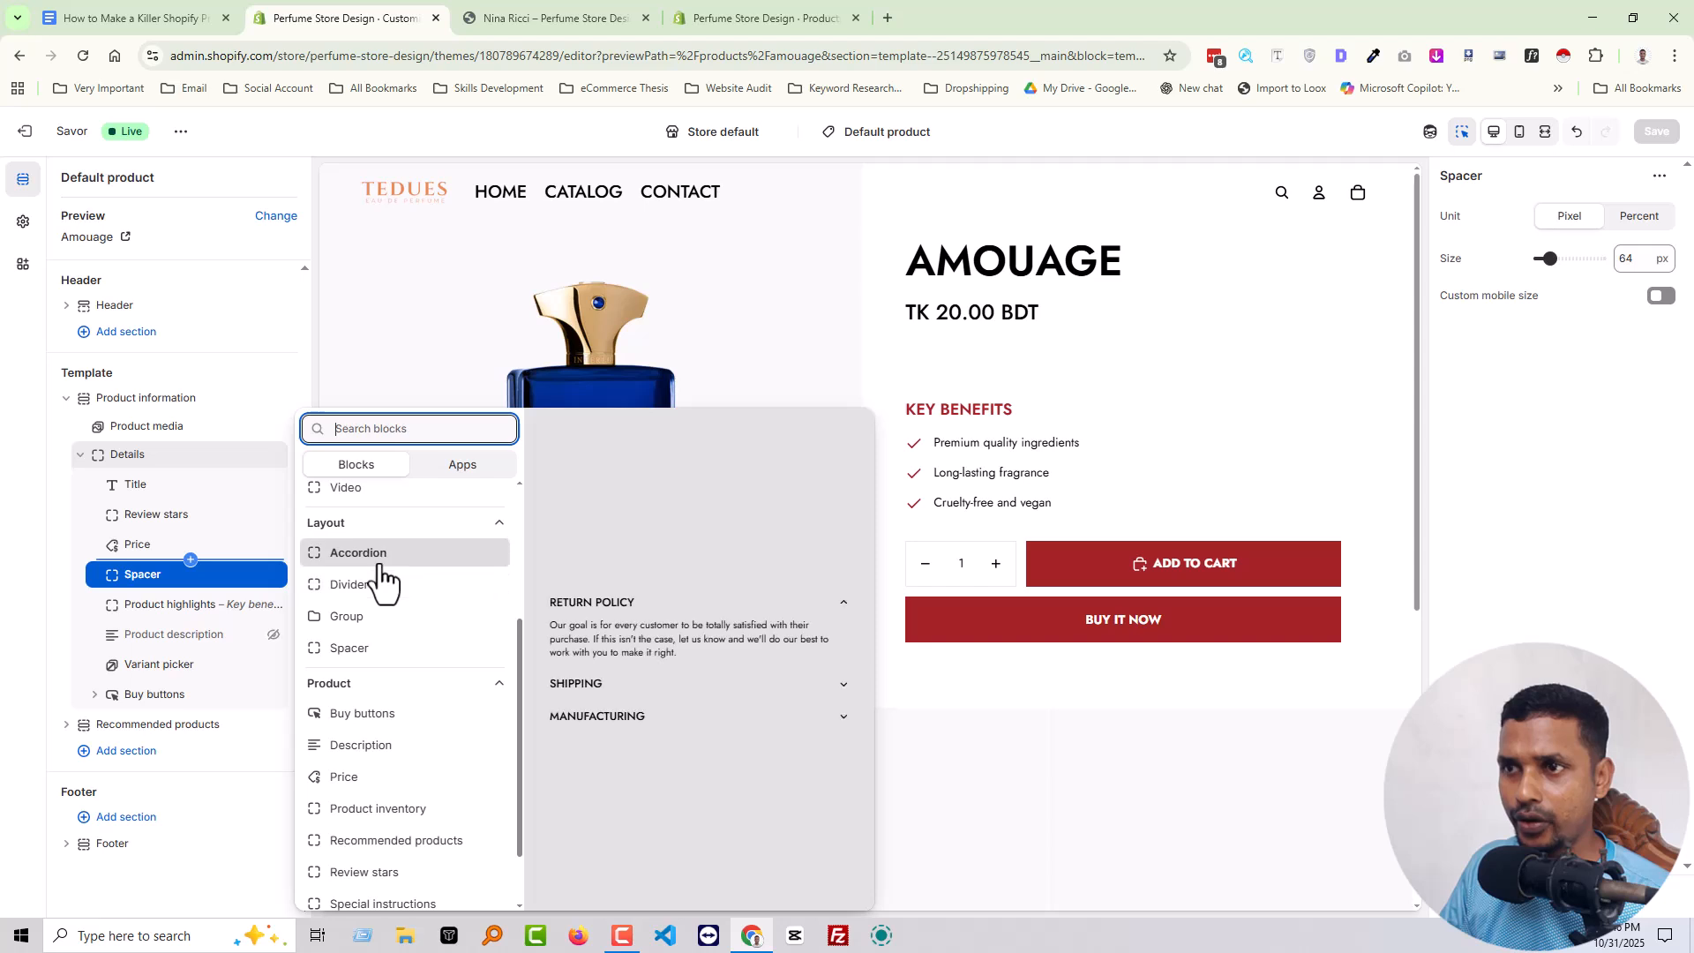
{"action": "left_click", "coordinate": [404, 812]}
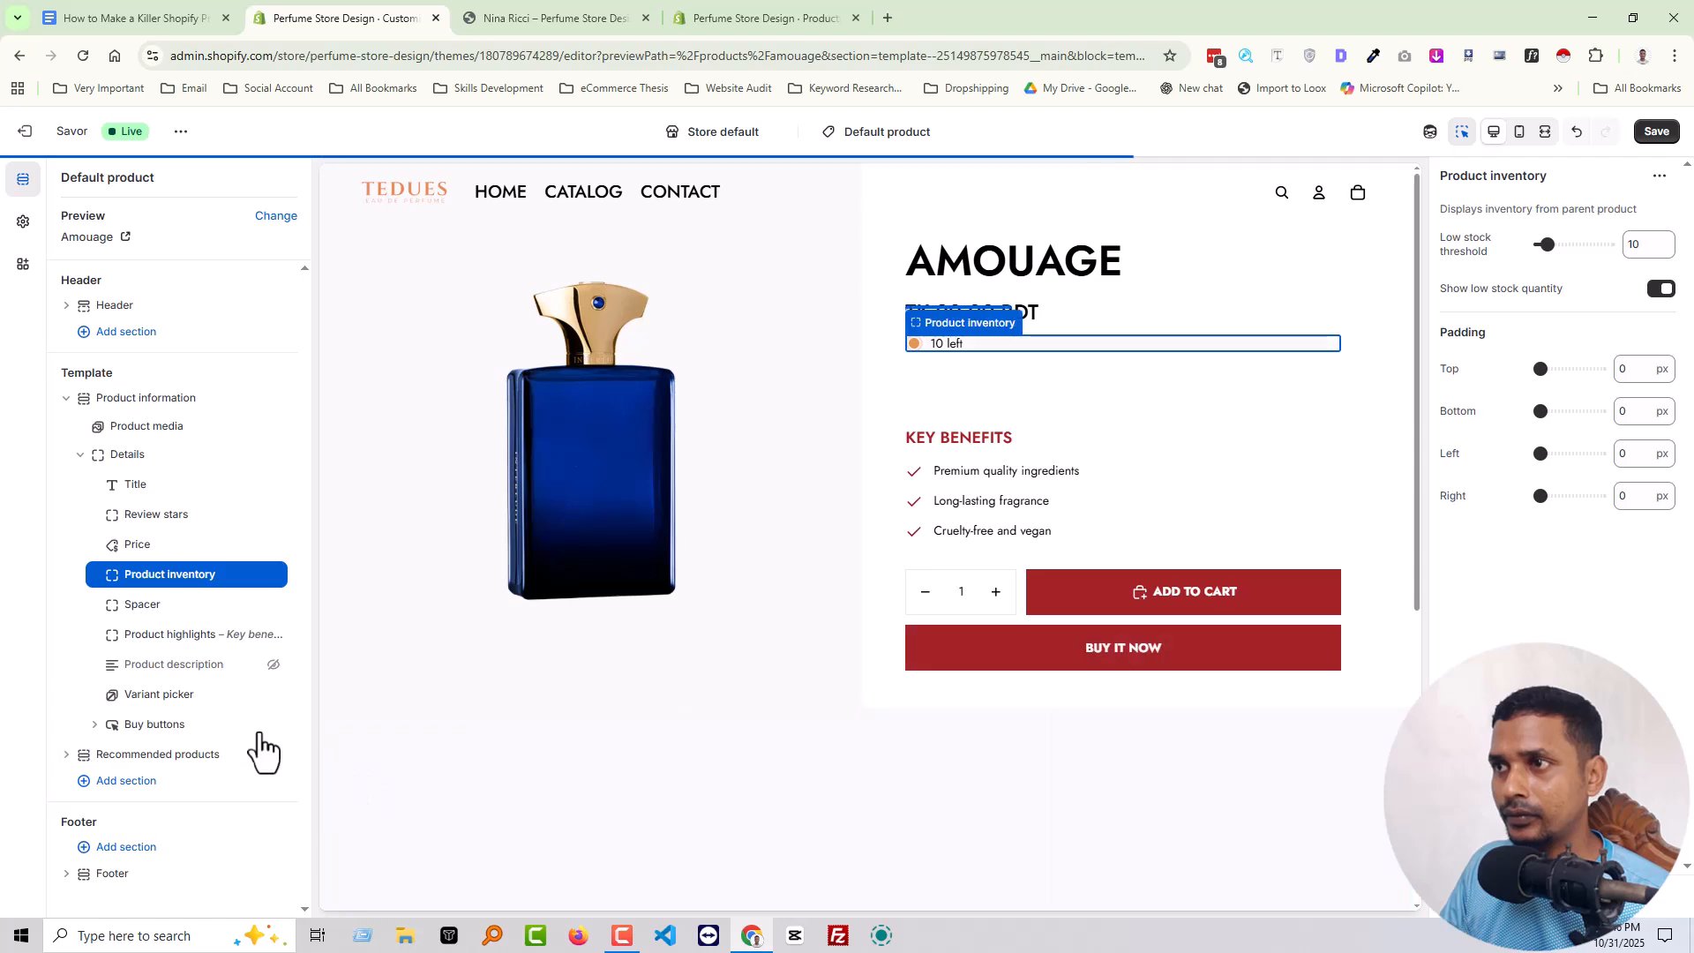
{"action": "left_click_drag", "start_coordinate": [115, 584], "coordinate": [84, 738]}
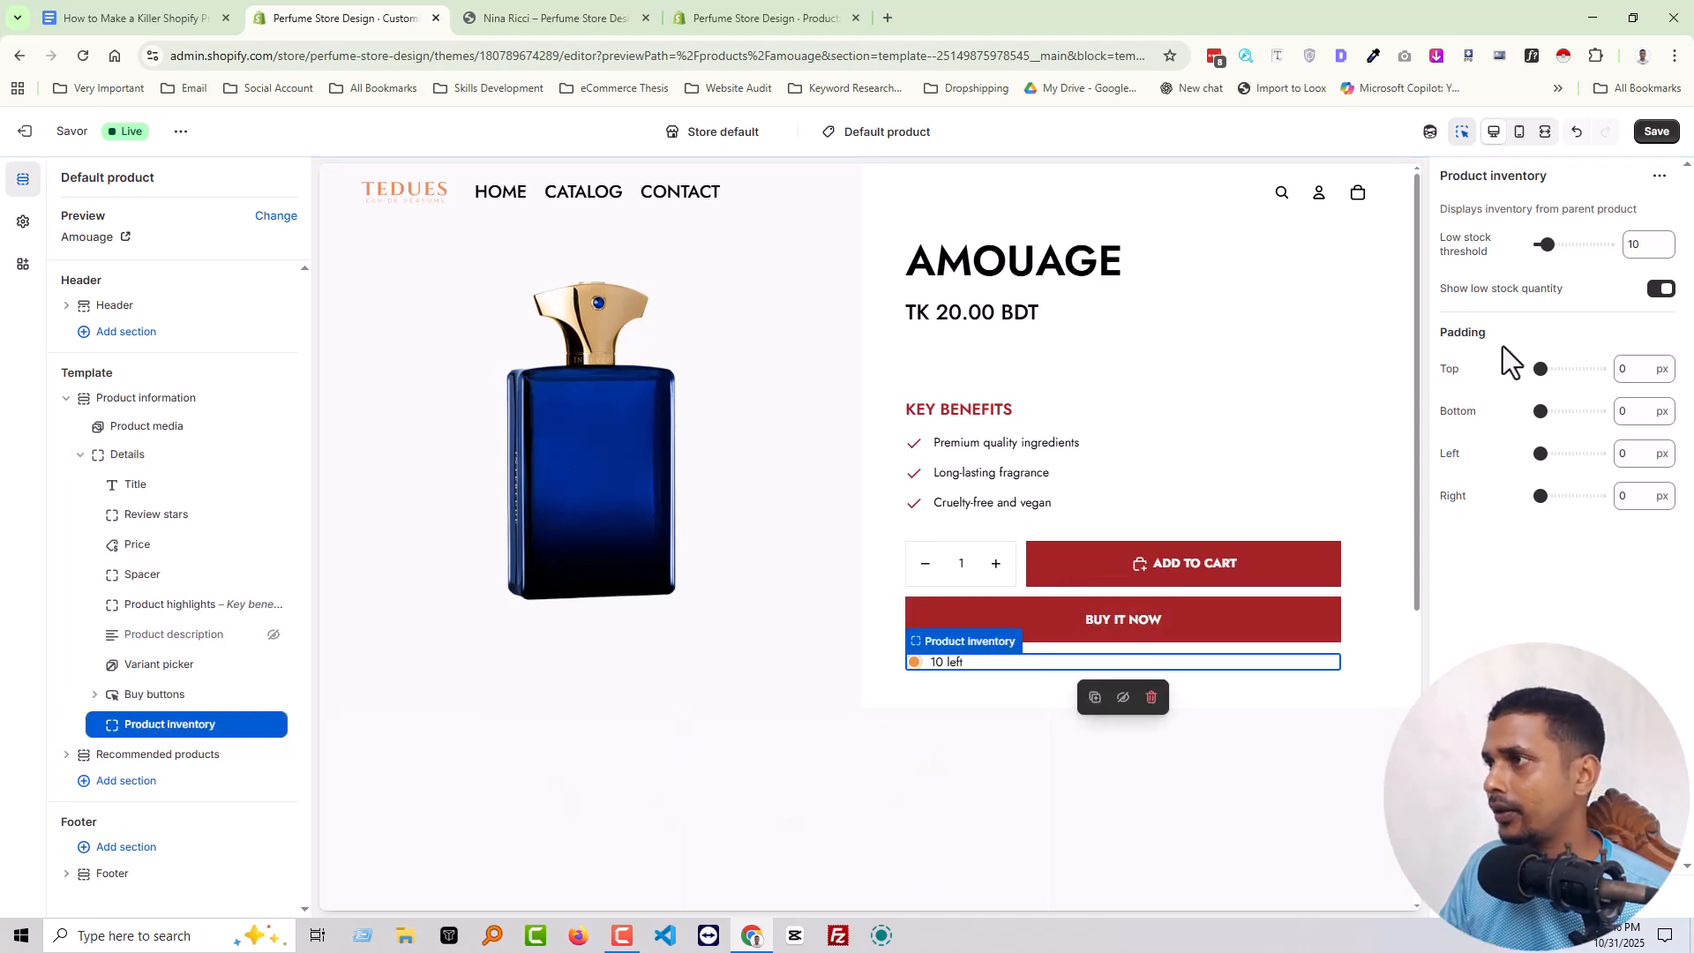
Step: Set the Product inventory block's top padding to 25 px and low stock threshold to 42, and save the template
{"action": "mouse_move", "coordinate": [1540, 363]}
{"action": "left_mouse_down"}
{"action": "mouse_move", "coordinate": [1573, 369]}
{"action": "mouse_move", "coordinate": [1556, 369]}
{"action": "left_mouse_up"}
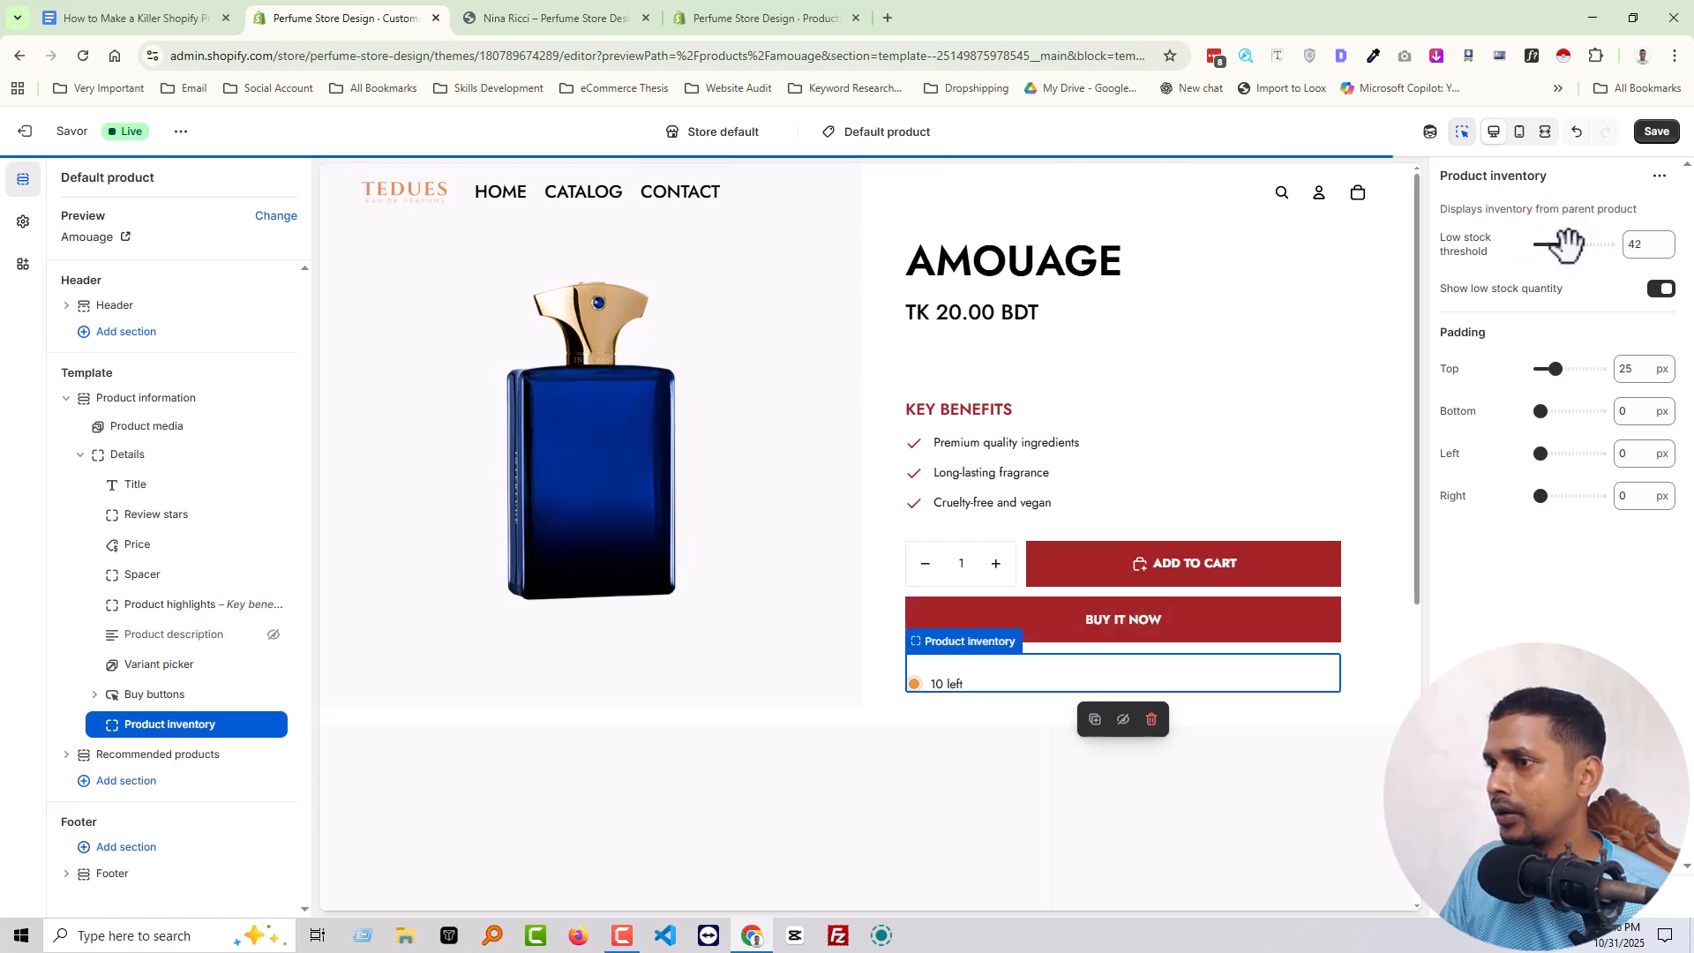
{"action": "left_click", "coordinate": [1656, 131]}
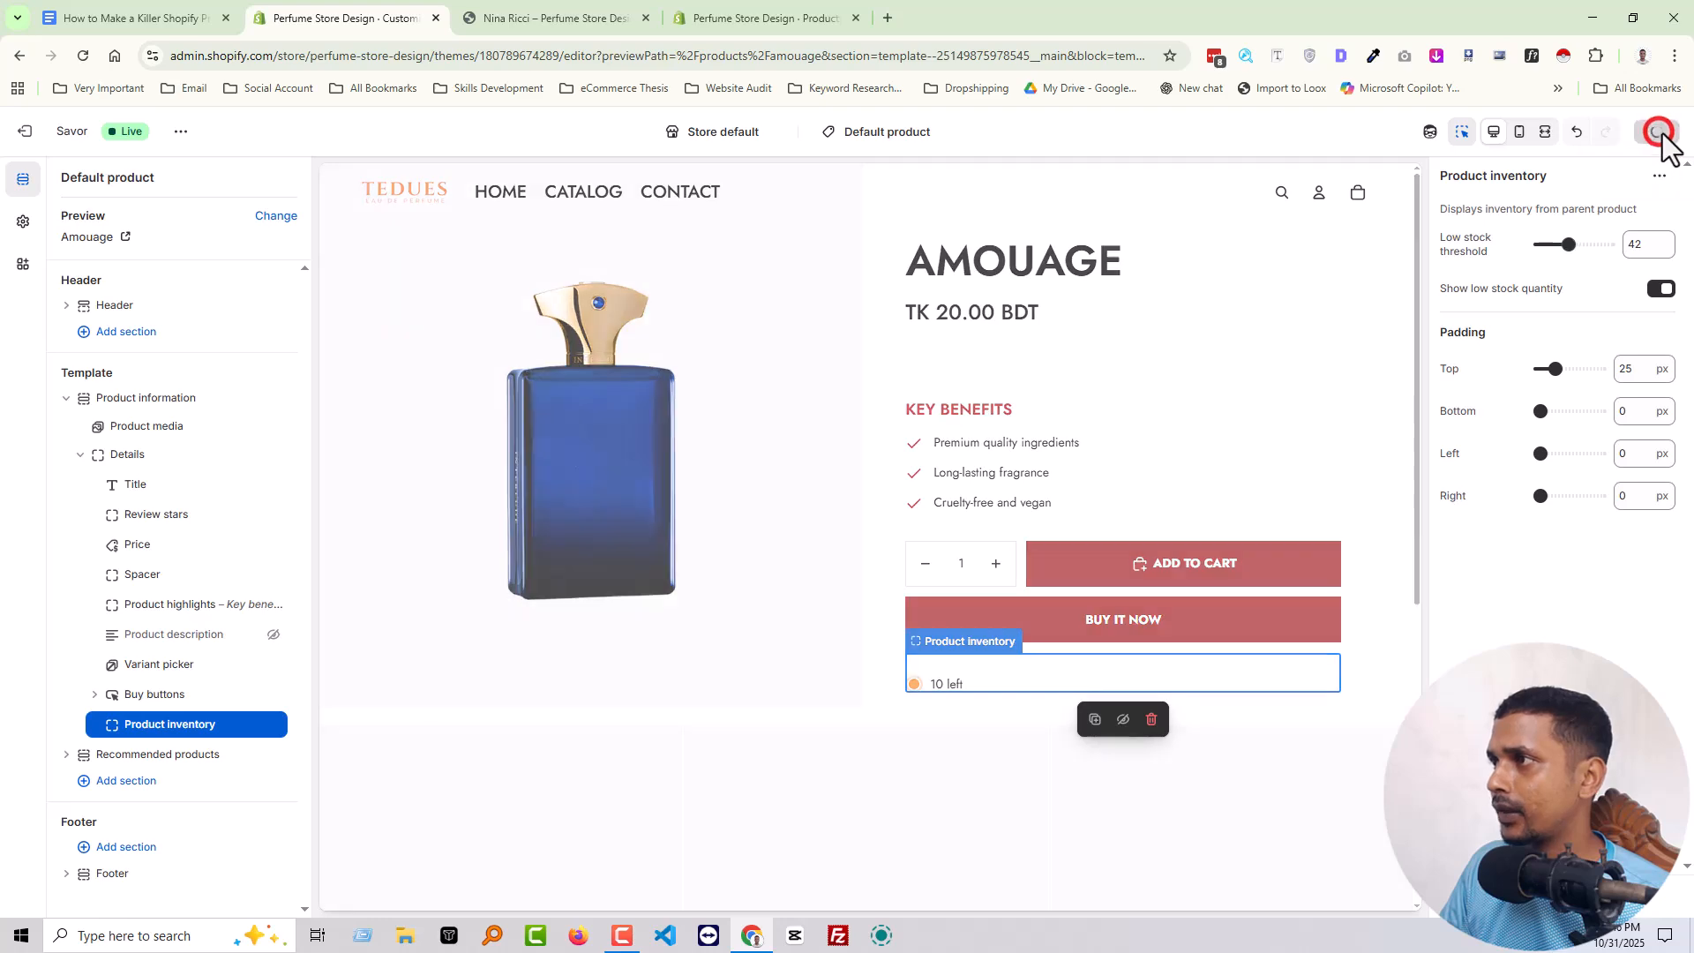
Step: Switch to the outline document and review its sections from the Hero Section through Size / Variant / Custom Option Section
{"action": "left_click", "coordinate": [99, 16]}
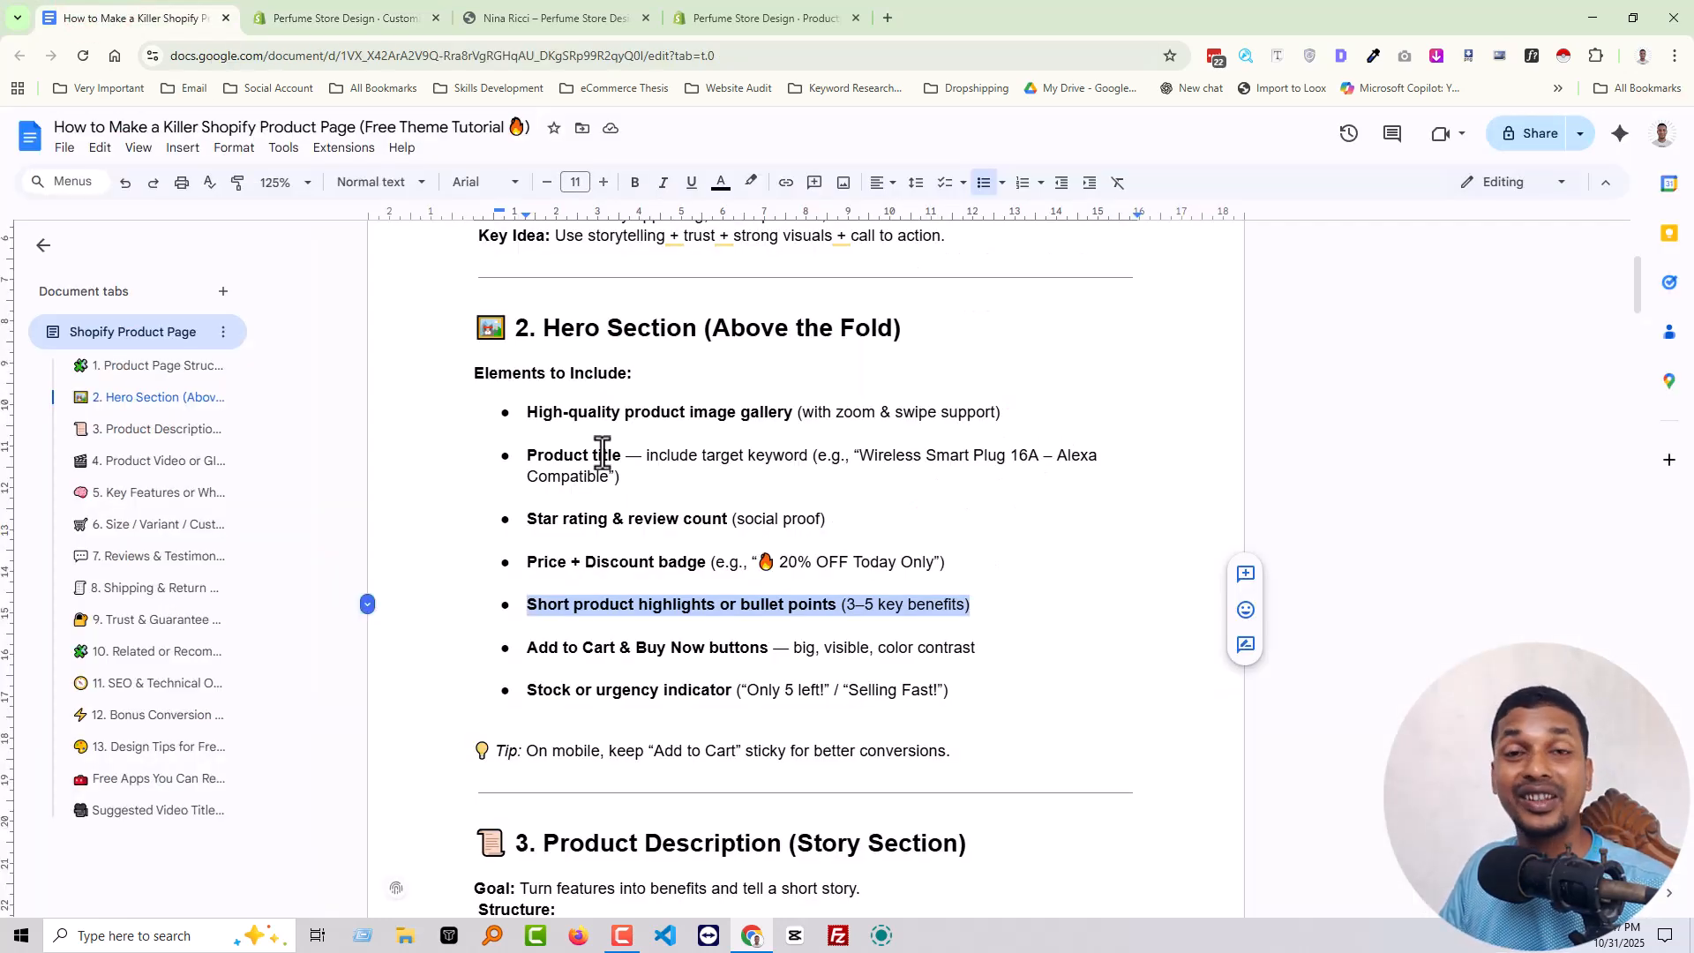
{"action": "scroll", "coordinate": [658, 518], "scroll_direction": "down", "scroll_amount": 1}
{"action": "scroll", "coordinate": [530, 485], "scroll_direction": "up", "scroll_amount": 3}
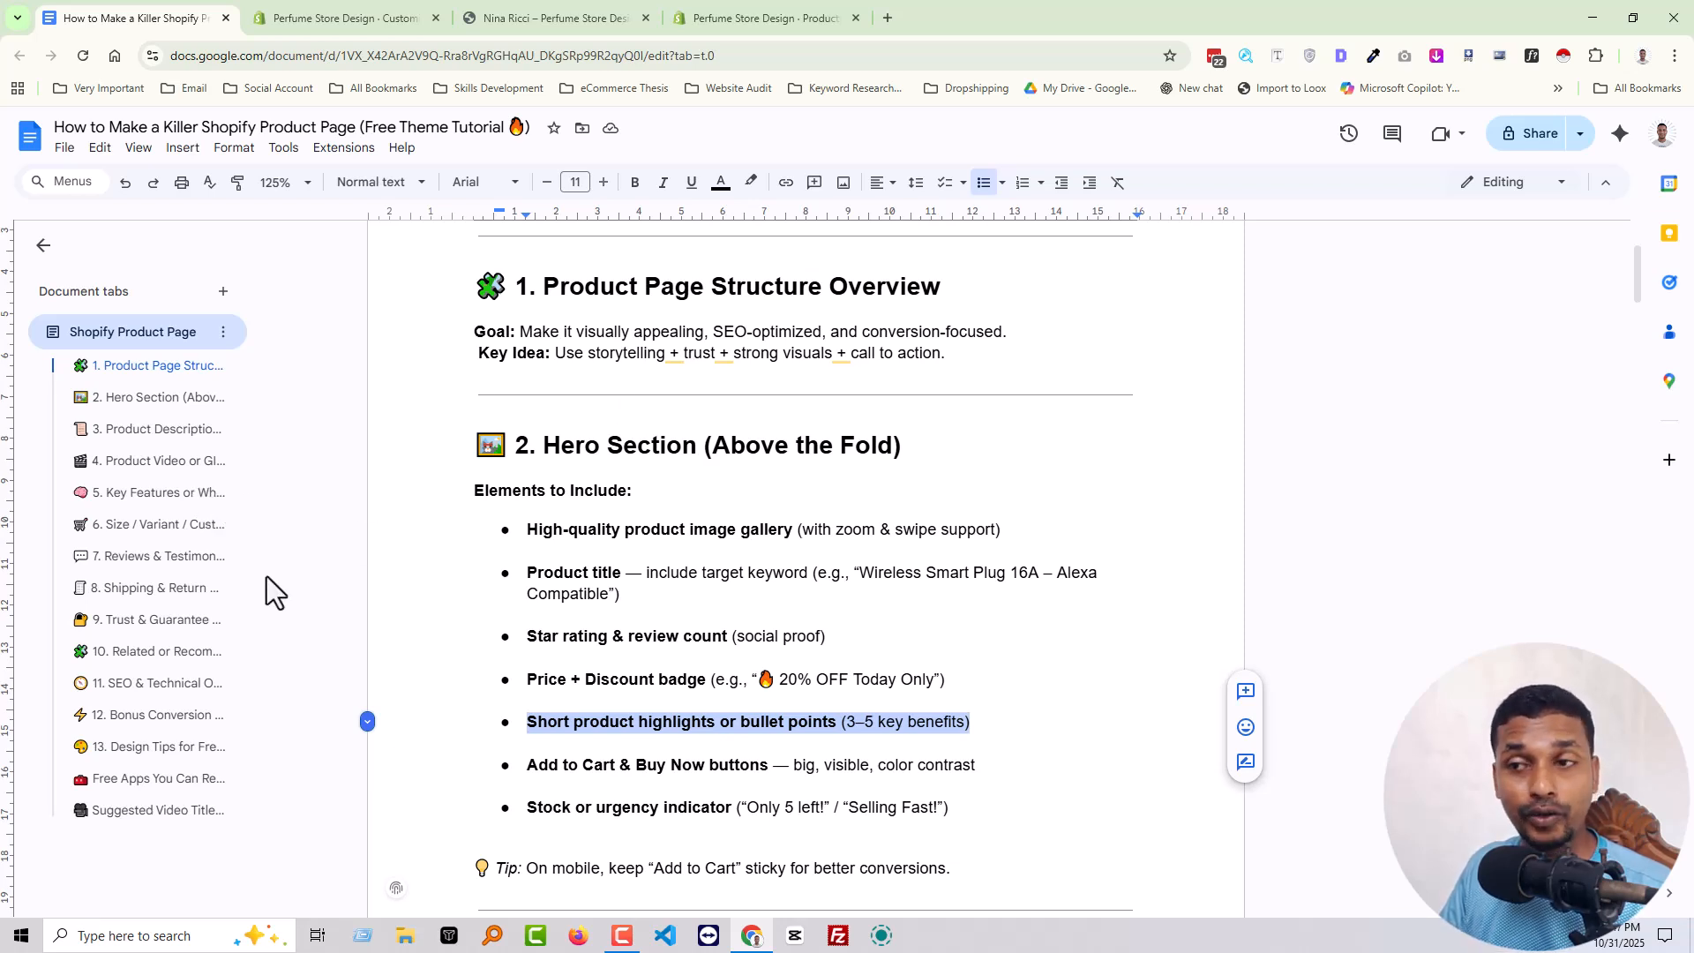
{"action": "scroll", "coordinate": [643, 476], "scroll_direction": "down", "scroll_amount": 3}
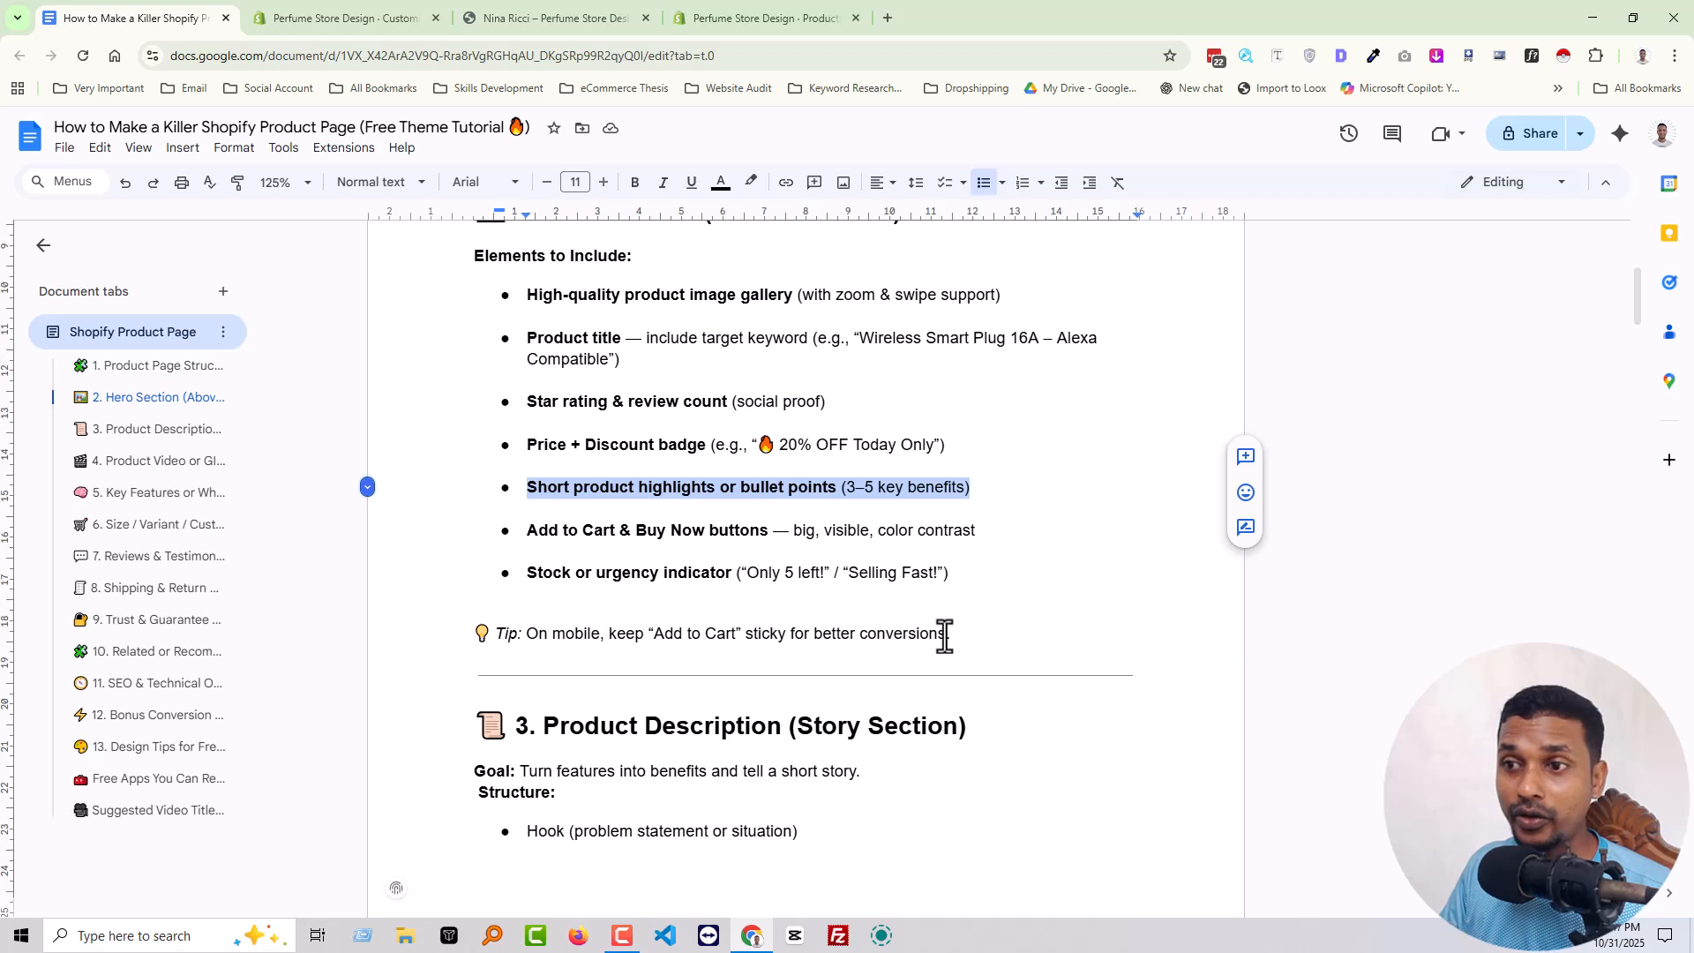
{"action": "scroll", "coordinate": [945, 636], "scroll_direction": "down", "scroll_amount": 5}
{"action": "scroll", "coordinate": [515, 481], "scroll_direction": "up", "scroll_amount": 1}
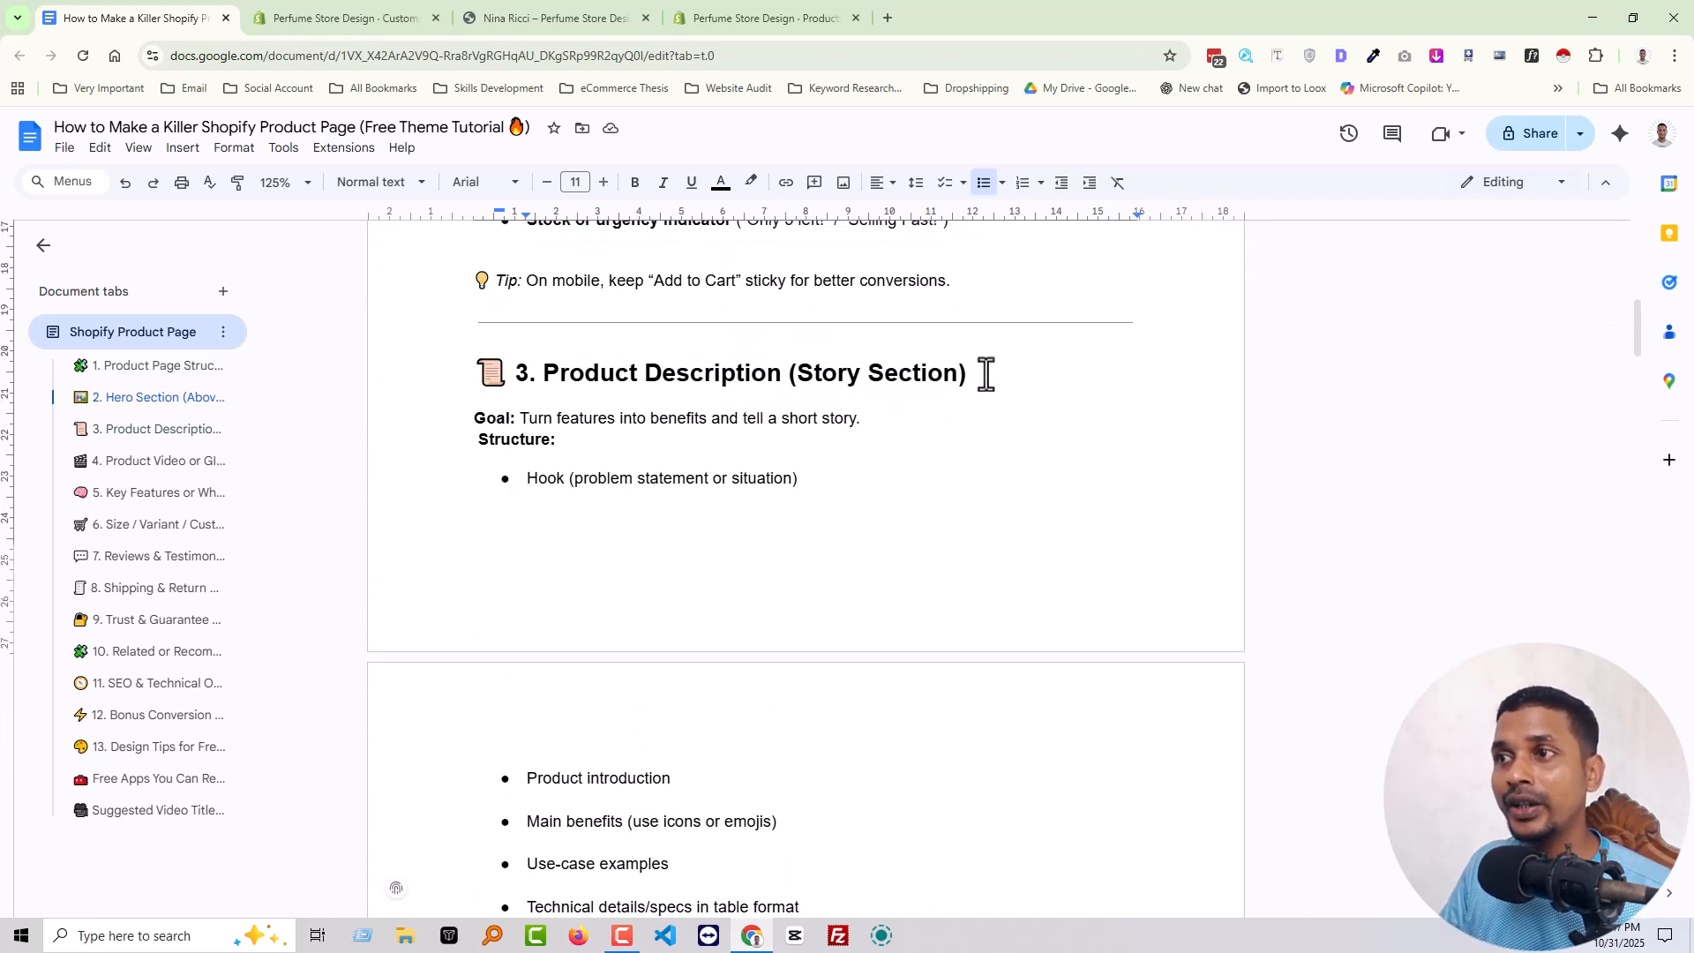
{"action": "scroll", "coordinate": [883, 442], "scroll_direction": "down", "scroll_amount": 6}
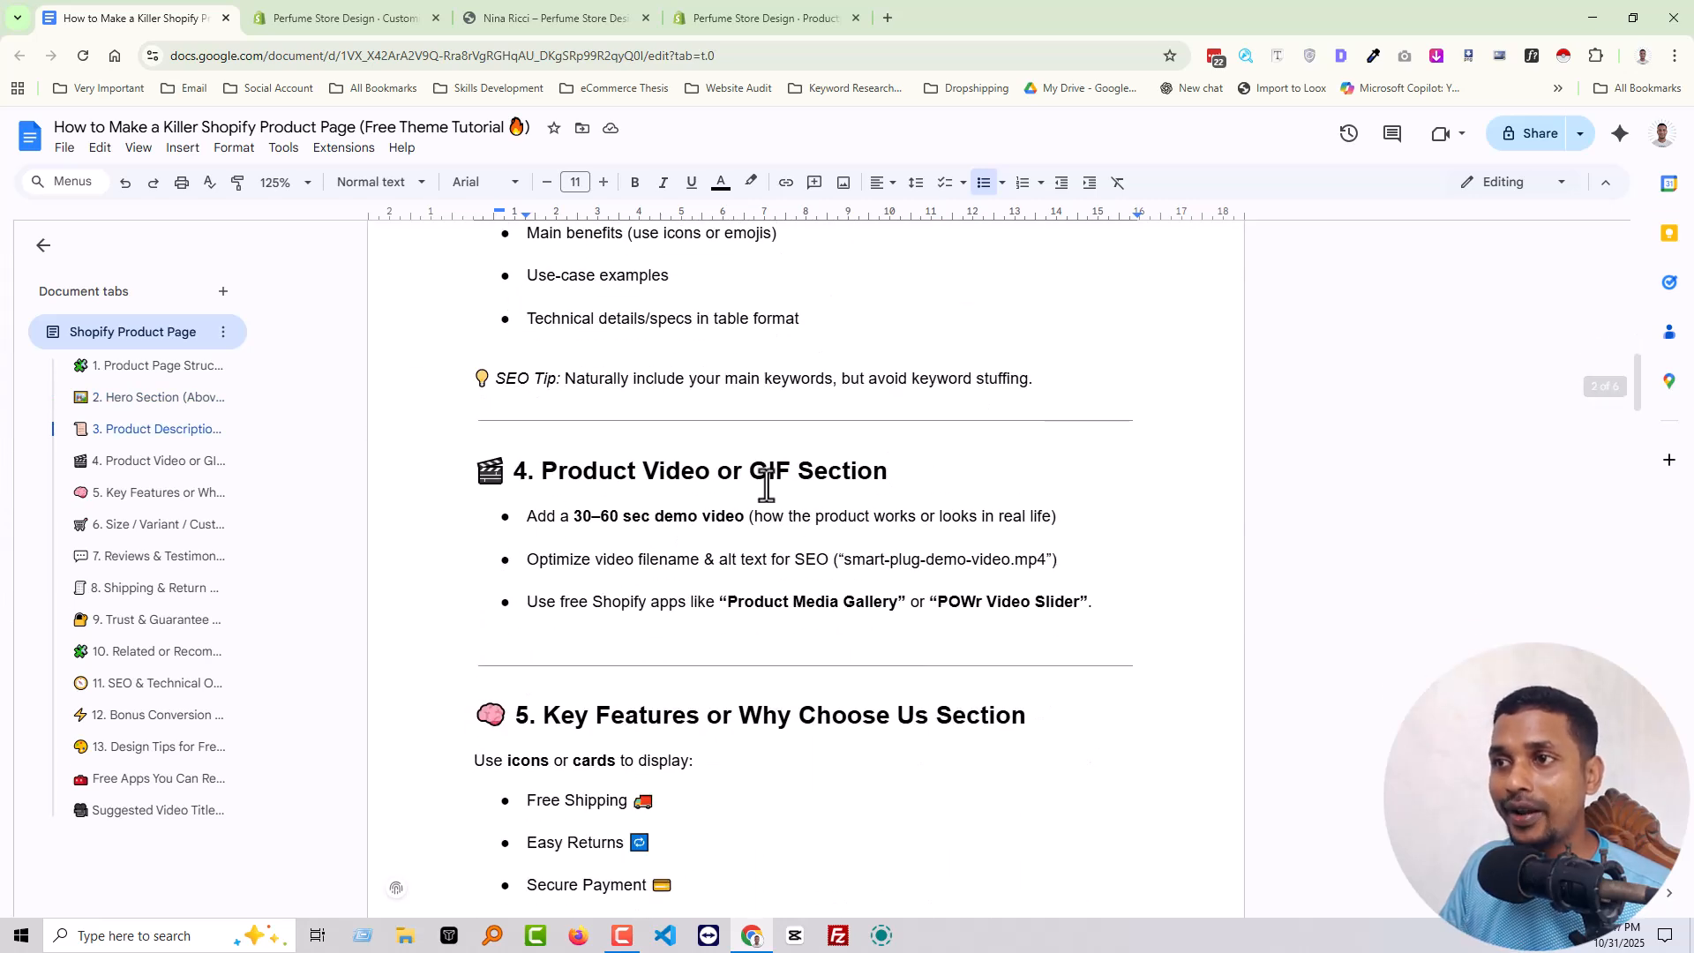
{"action": "scroll", "coordinate": [784, 541], "scroll_direction": "down", "scroll_amount": 3}
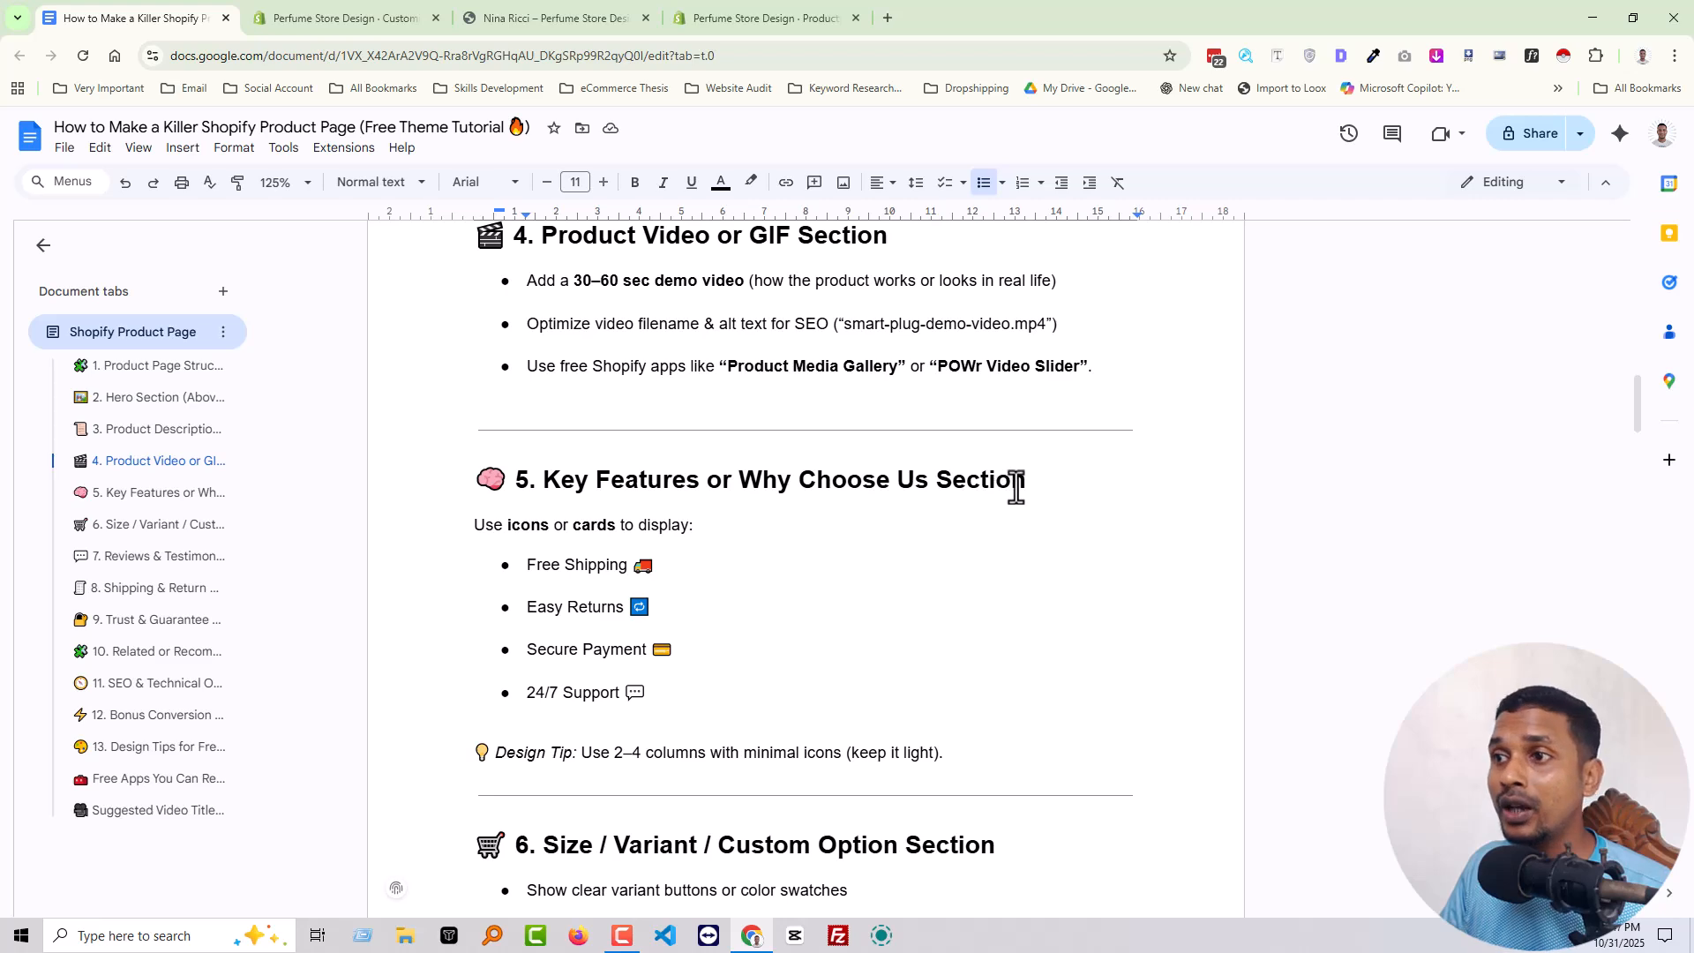
{"action": "scroll", "coordinate": [1028, 488], "scroll_direction": "down", "scroll_amount": 3}
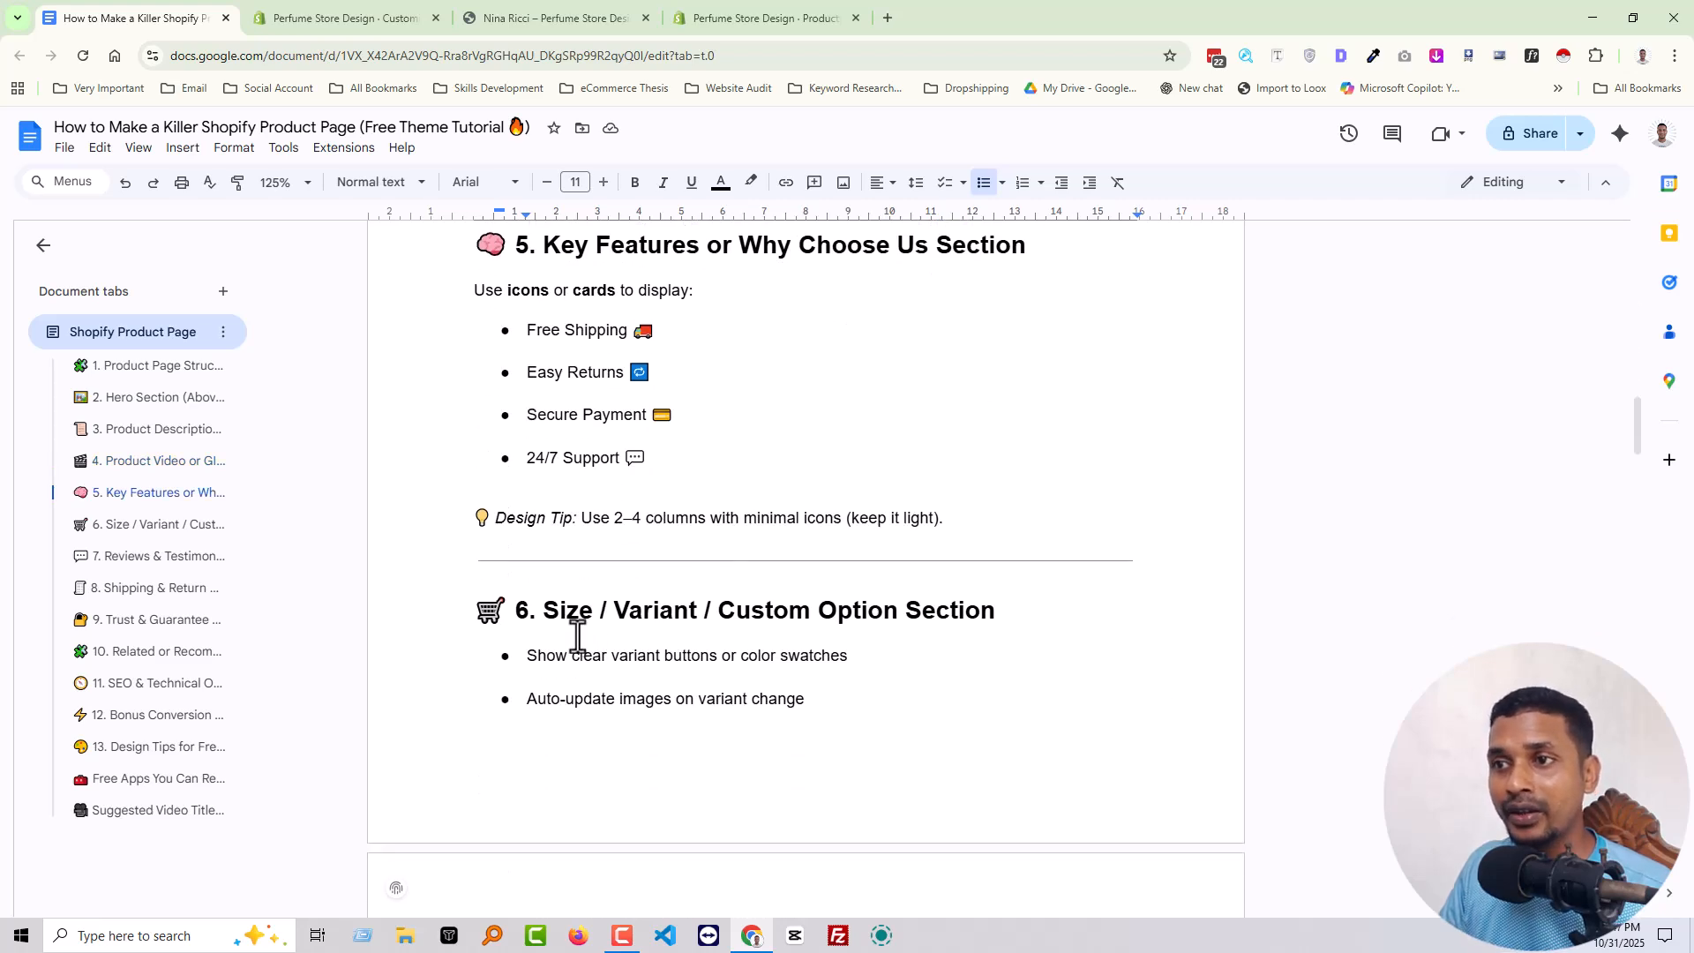
{"action": "scroll", "coordinate": [991, 614], "scroll_direction": "down", "scroll_amount": 3}
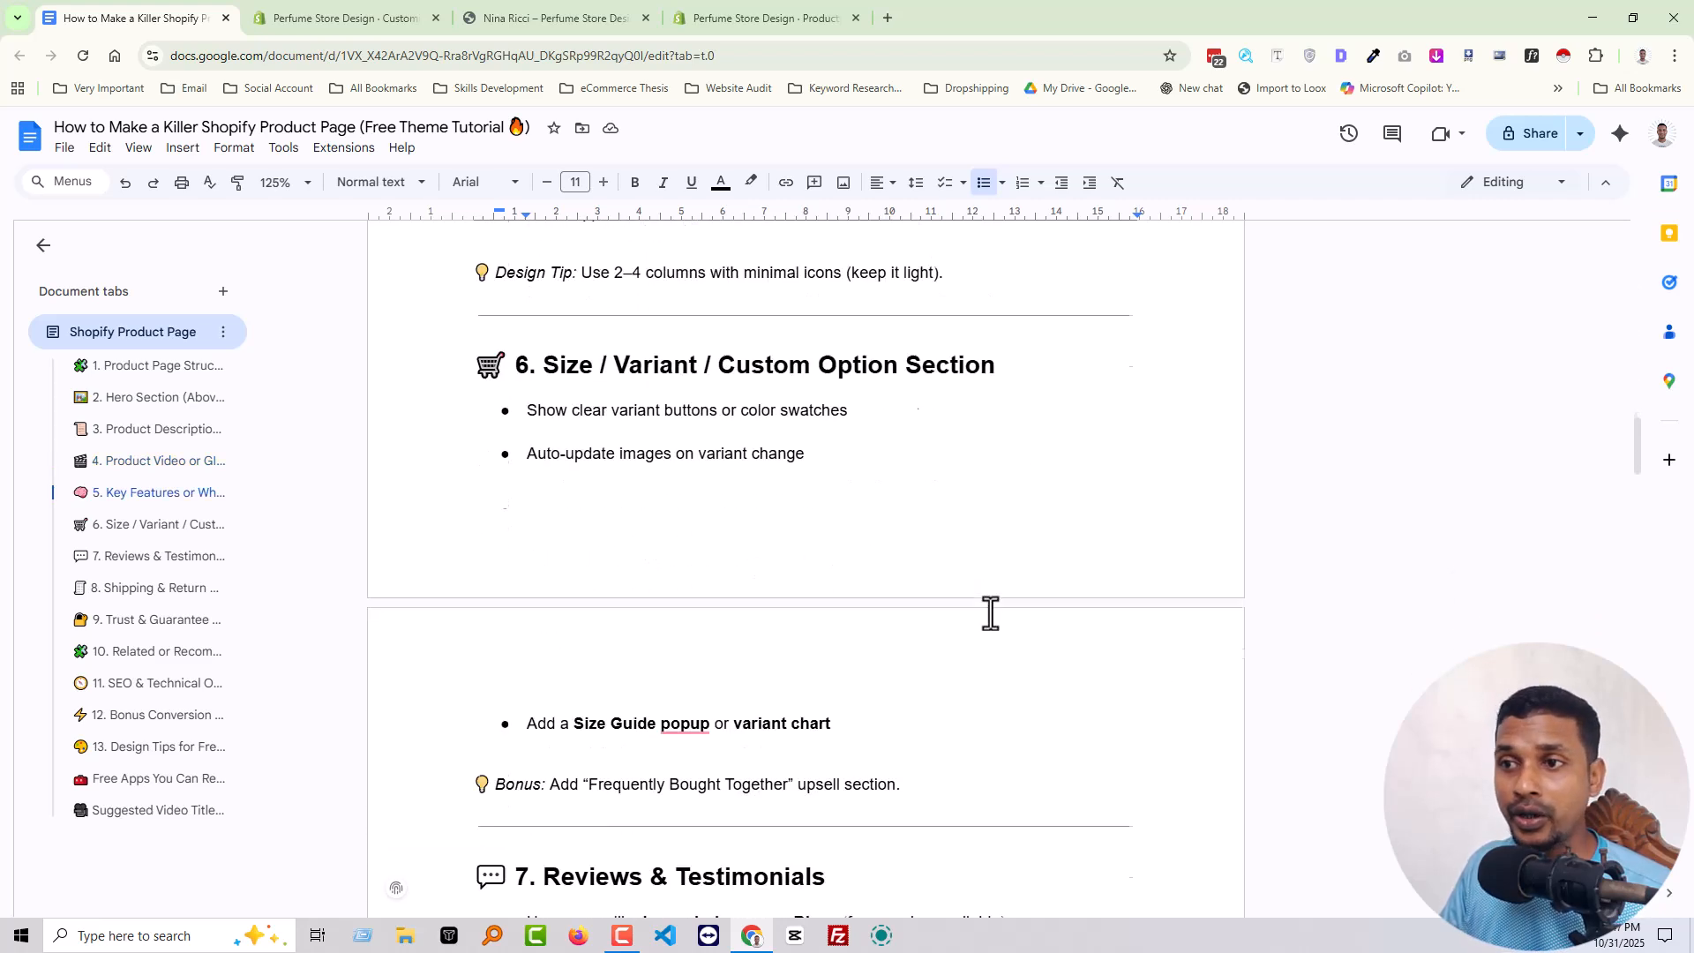
Step: Review the outline's remaining sections from Reviews & Testimonials through Design Tips for Free Themes and the list of free apps
{"action": "scroll", "coordinate": [990, 613], "scroll_direction": "down", "scroll_amount": 3}
{"action": "scroll", "coordinate": [874, 657], "scroll_direction": "down", "scroll_amount": 2}
{"action": "scroll", "coordinate": [873, 658], "scroll_direction": "down", "scroll_amount": 2}
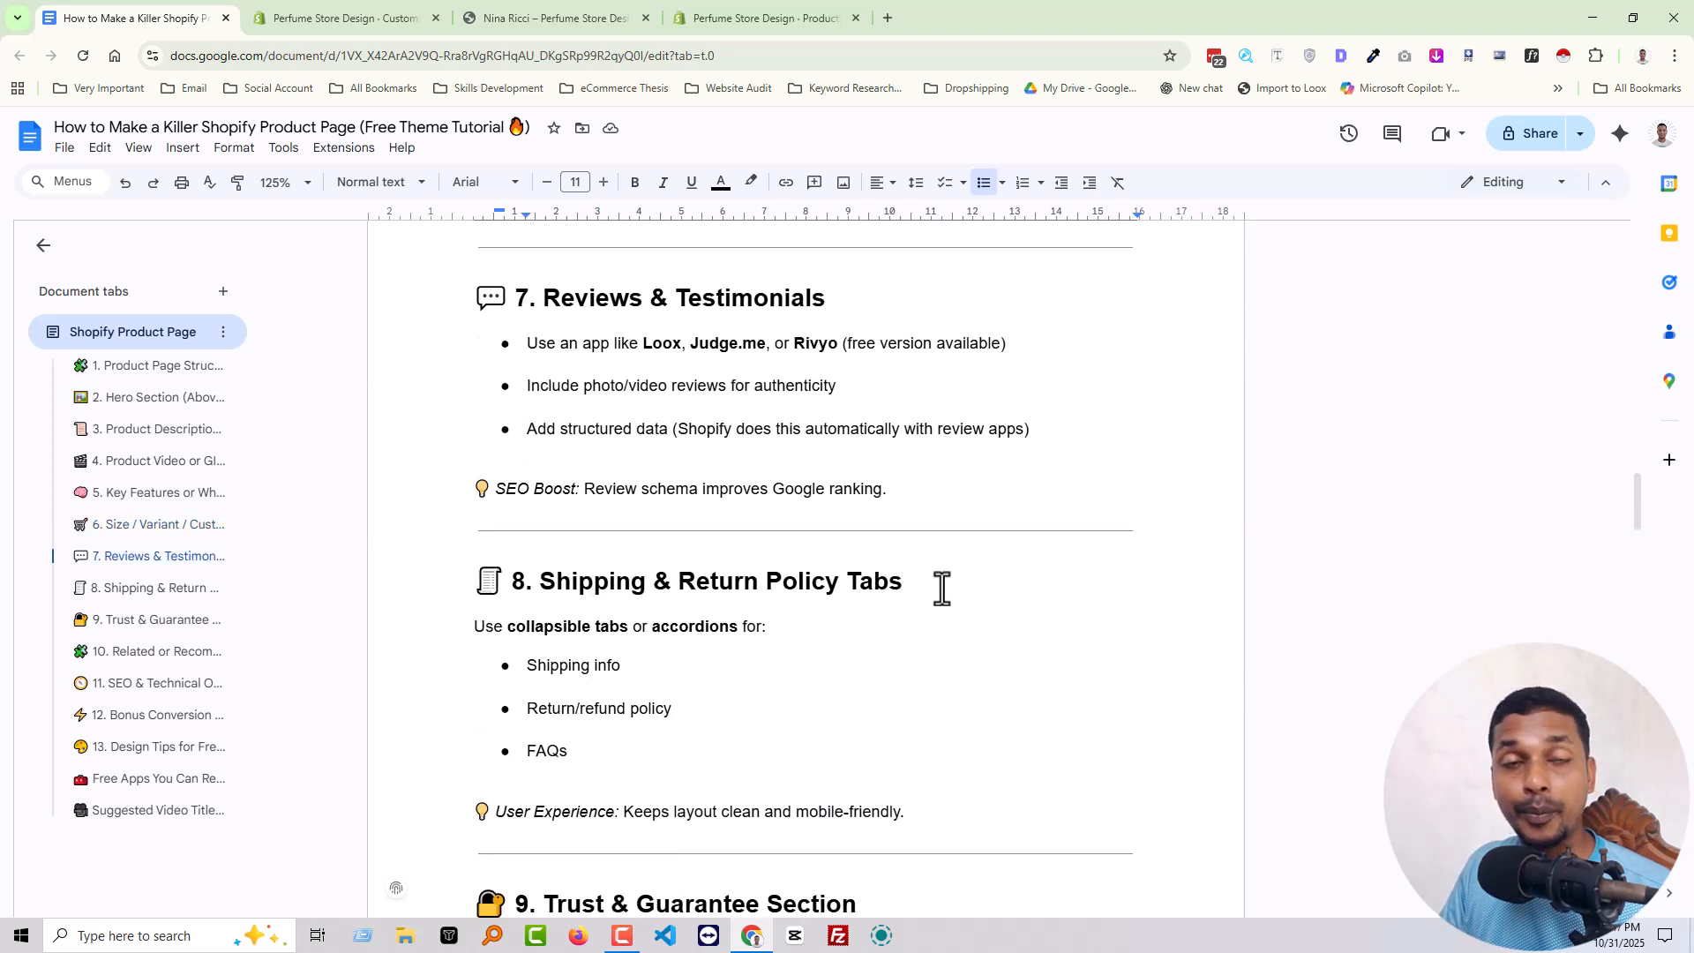
{"action": "scroll", "coordinate": [942, 585], "scroll_direction": "down", "scroll_amount": 4}
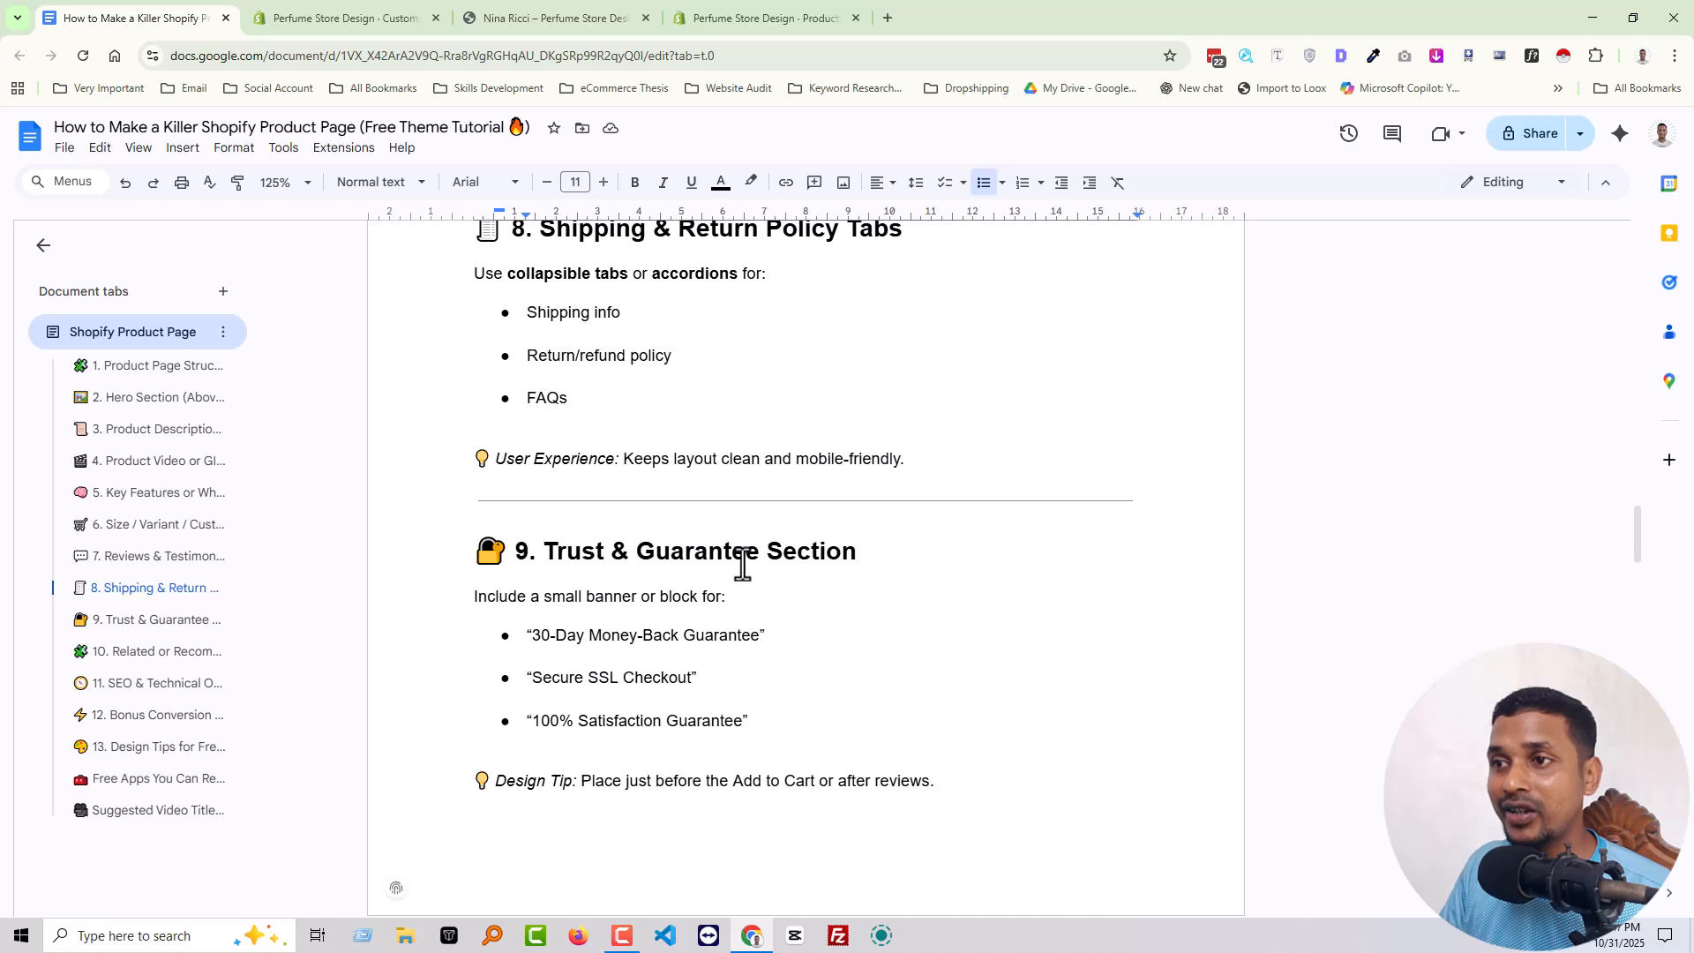
{"action": "scroll", "coordinate": [908, 560], "scroll_direction": "down", "scroll_amount": 5}
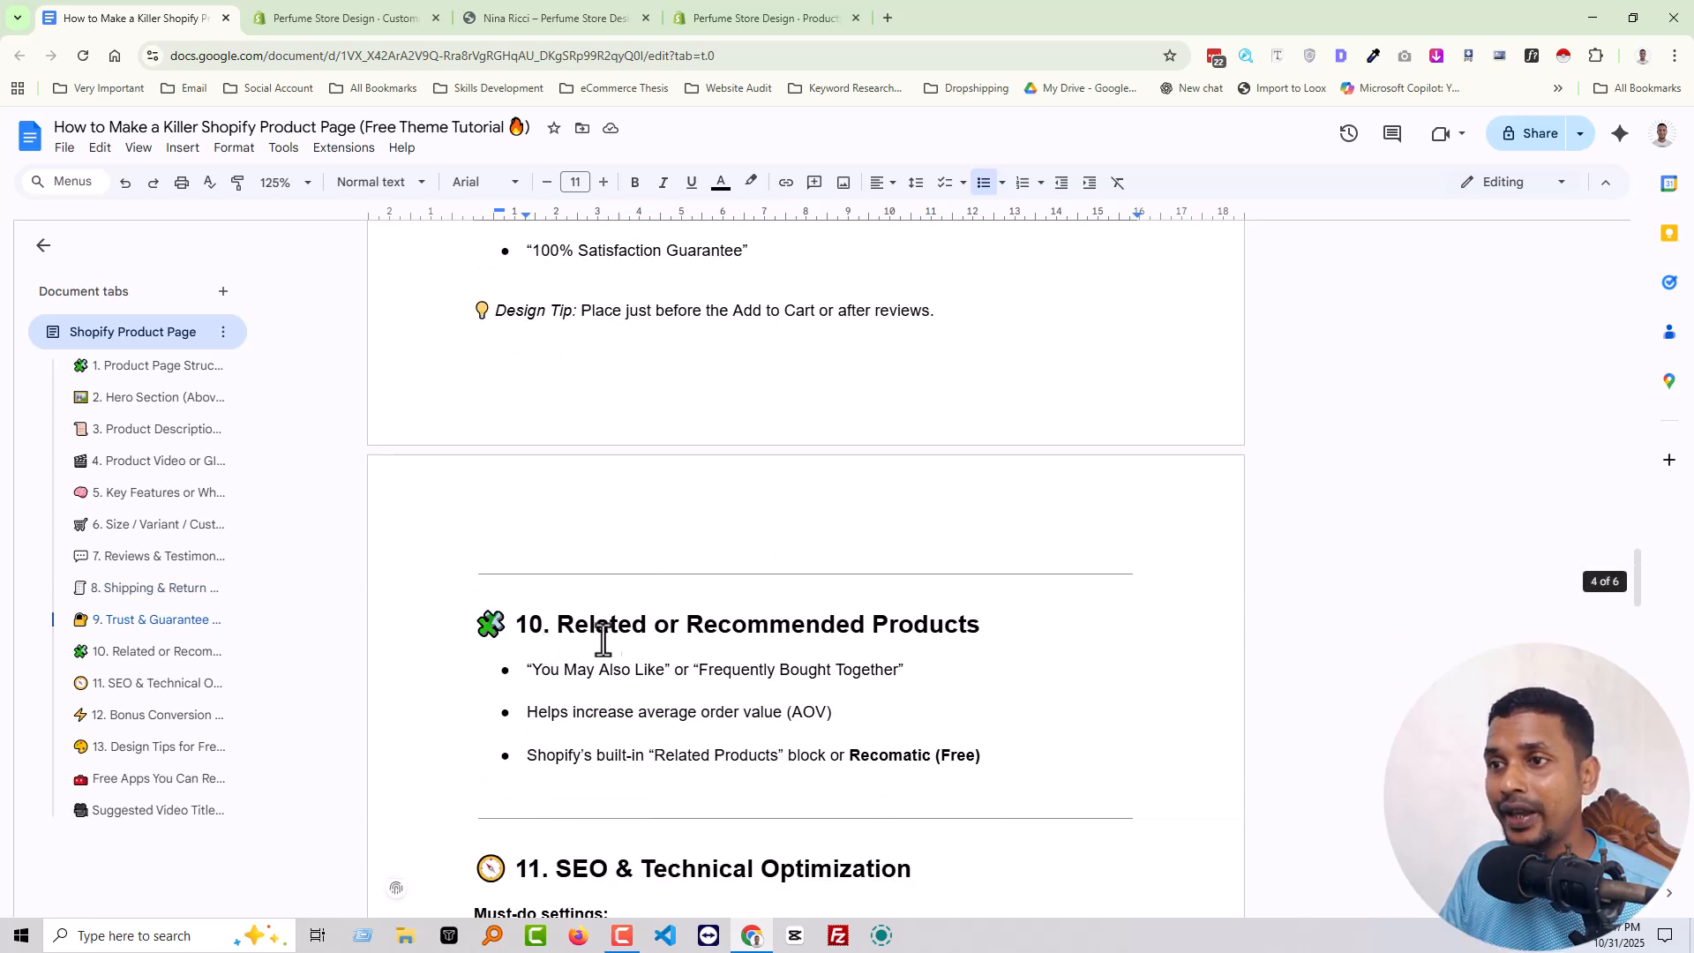
{"action": "scroll", "coordinate": [795, 676], "scroll_direction": "down", "scroll_amount": 2}
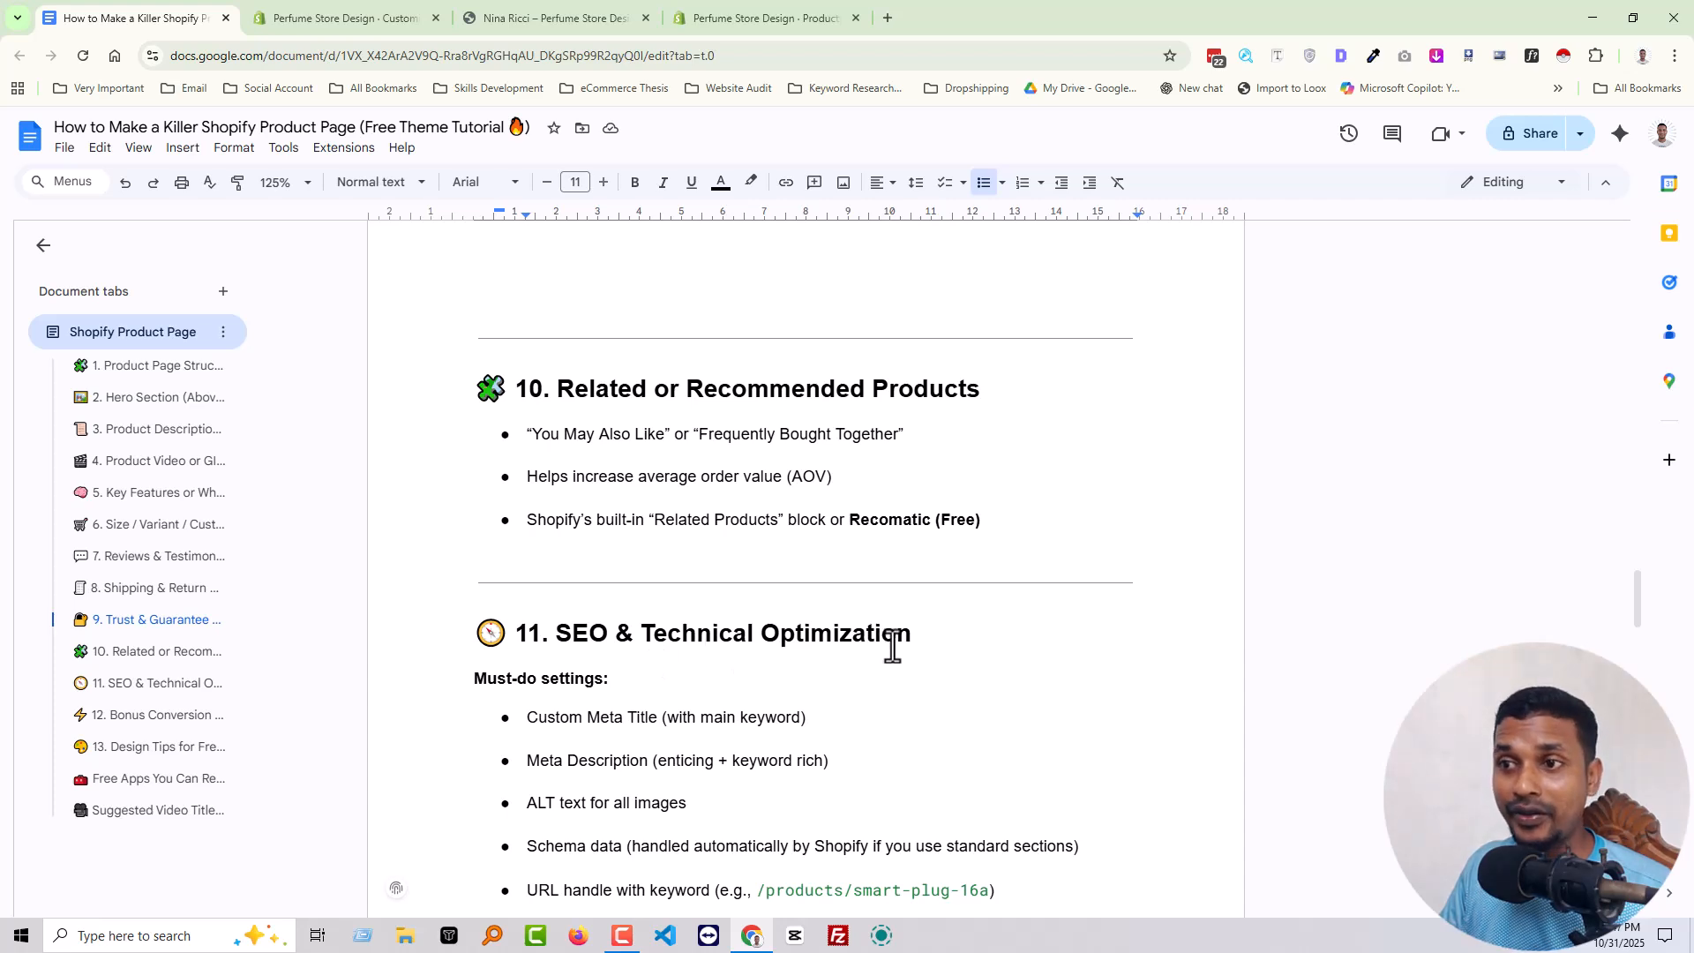
{"action": "scroll", "coordinate": [892, 647], "scroll_direction": "down", "scroll_amount": 2}
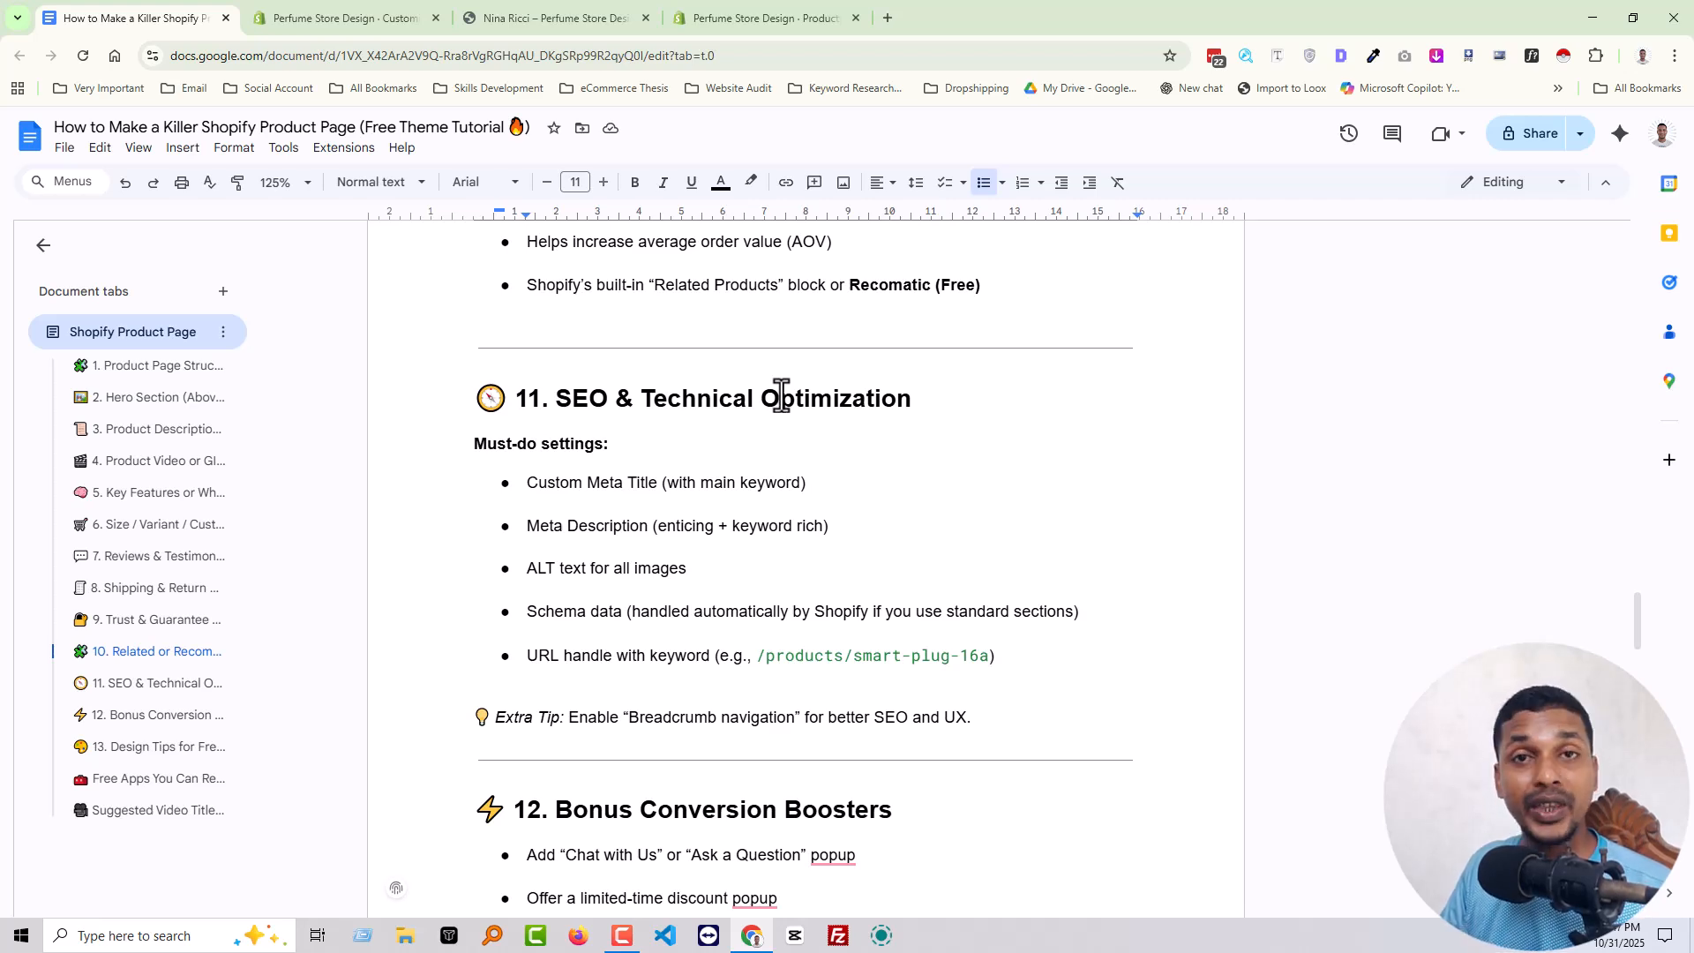
{"action": "scroll", "coordinate": [639, 566], "scroll_direction": "up", "scroll_amount": 1}
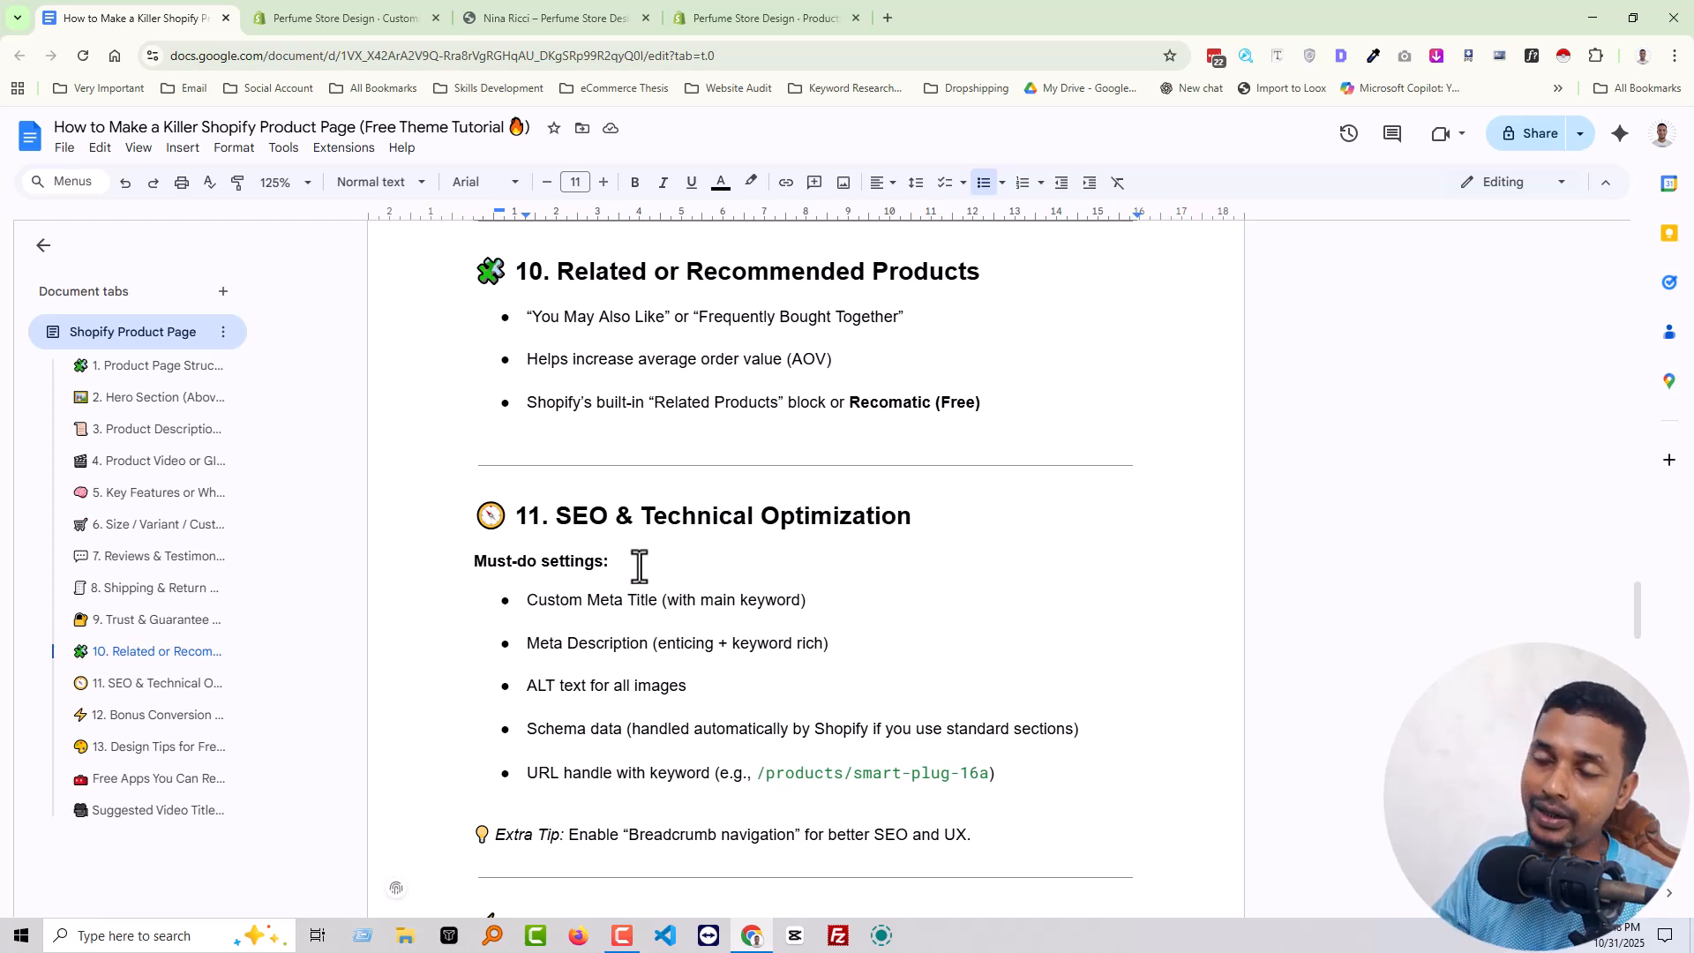
{"action": "scroll", "coordinate": [639, 566], "scroll_direction": "down", "scroll_amount": 5}
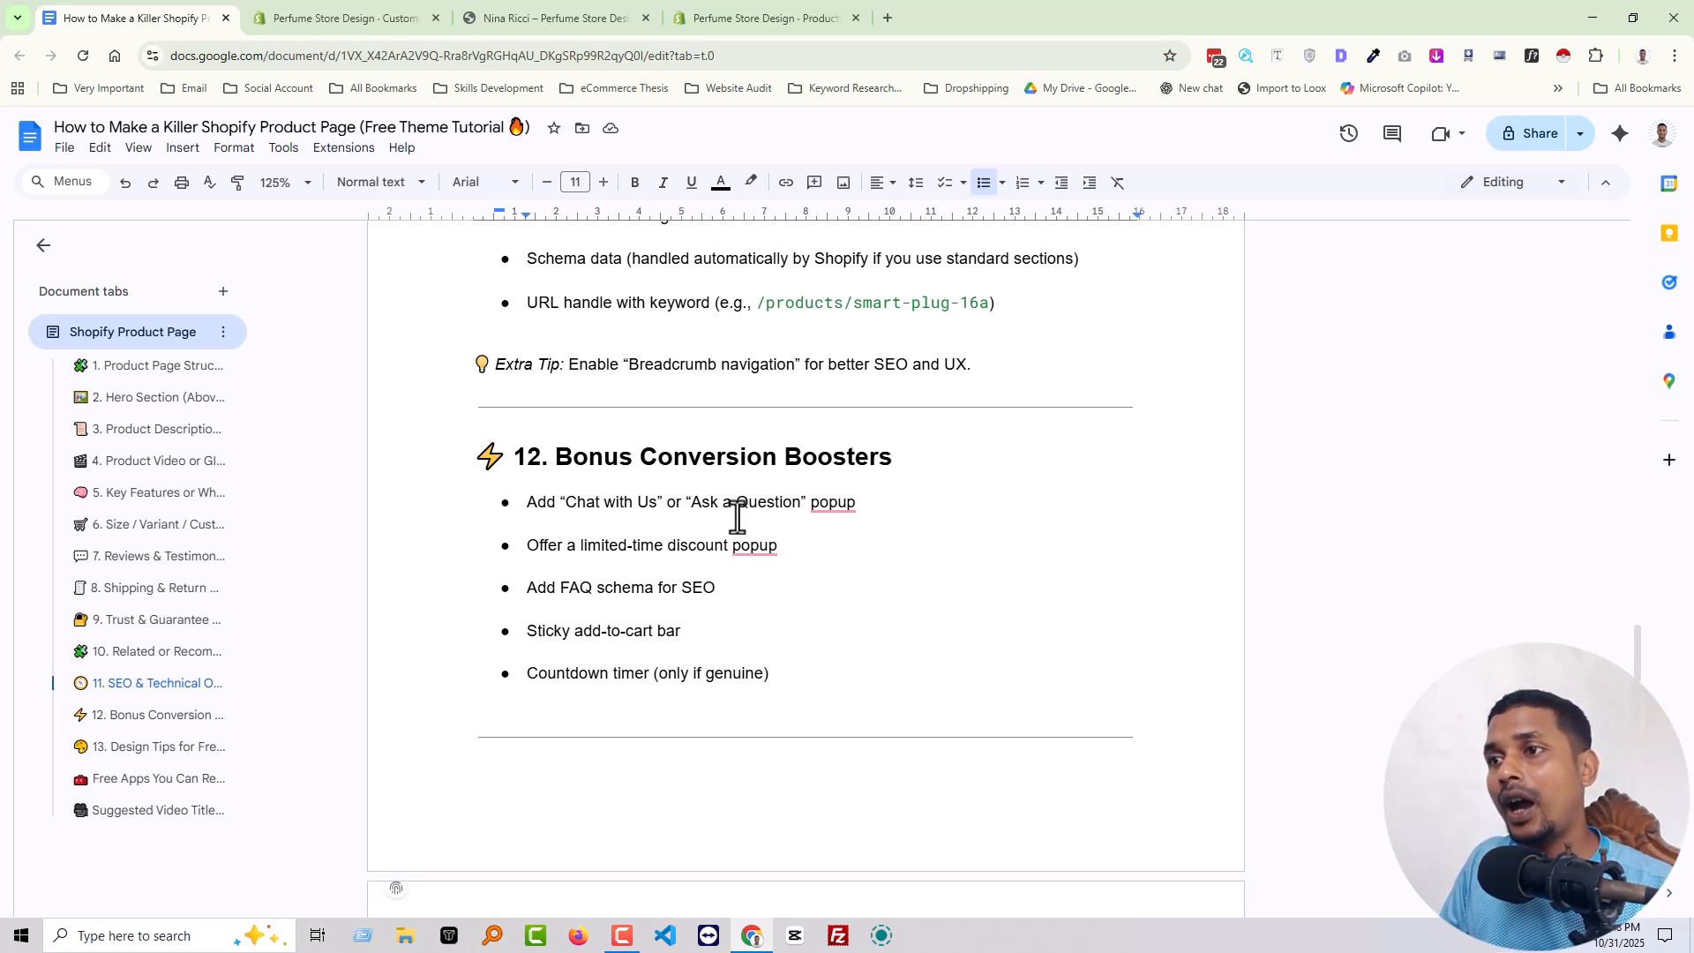
{"action": "left_click", "coordinate": [805, 509]}
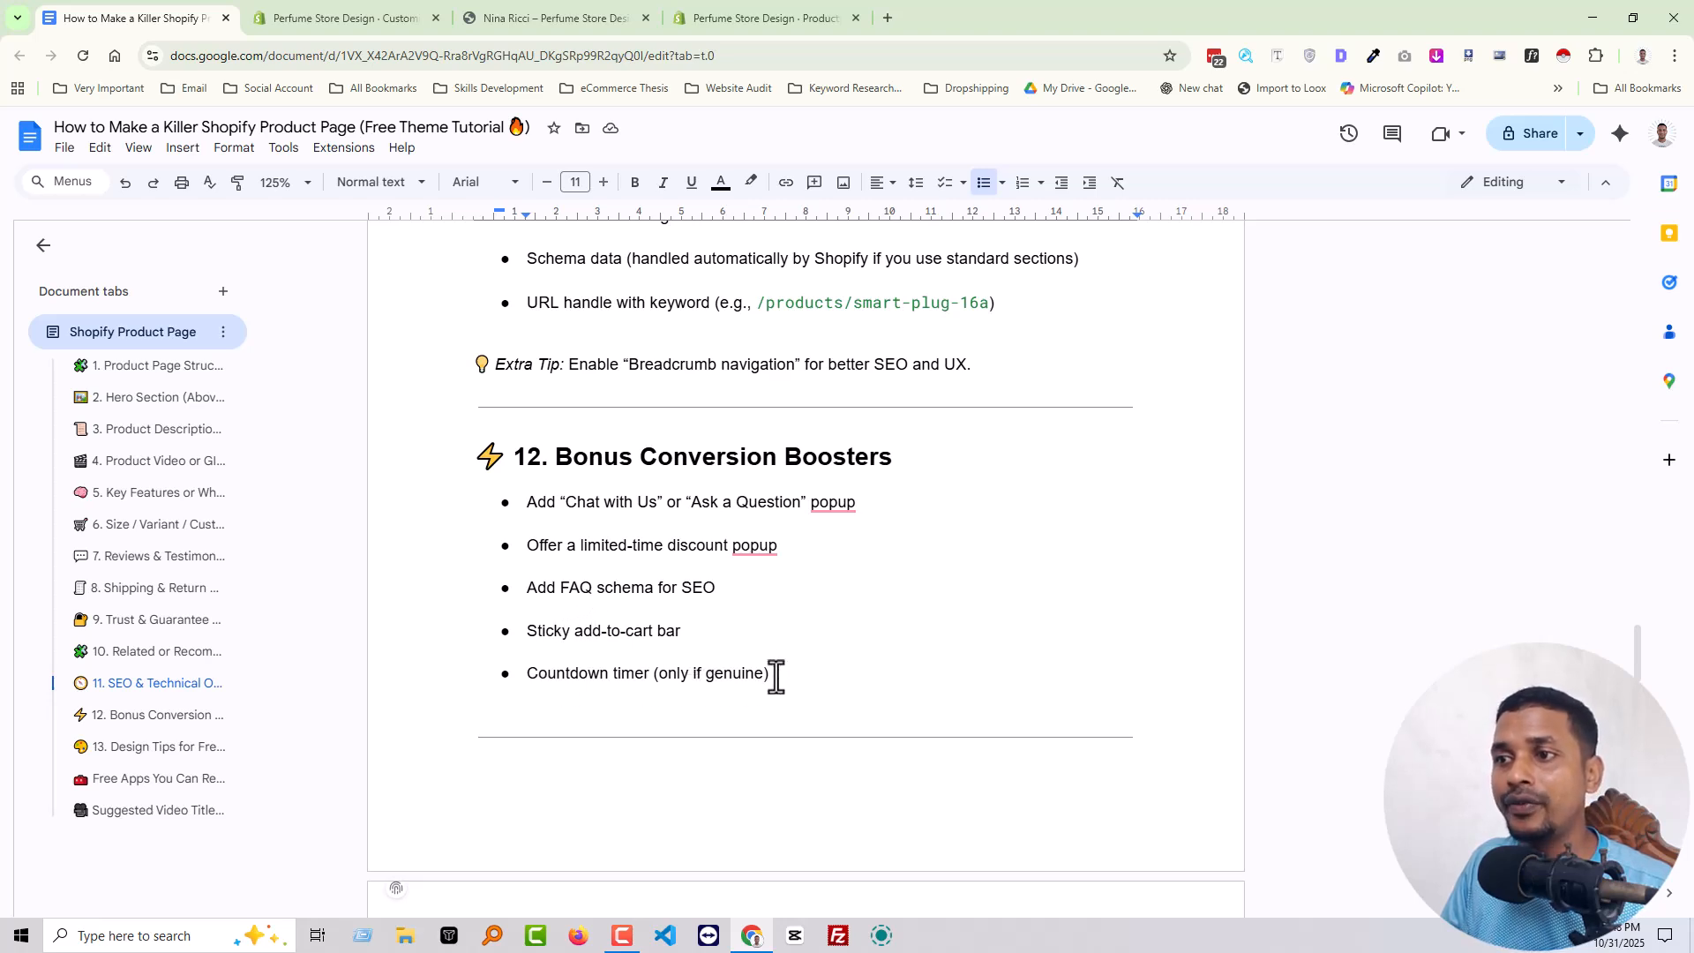
{"action": "scroll", "coordinate": [797, 672], "scroll_direction": "down", "scroll_amount": 5}
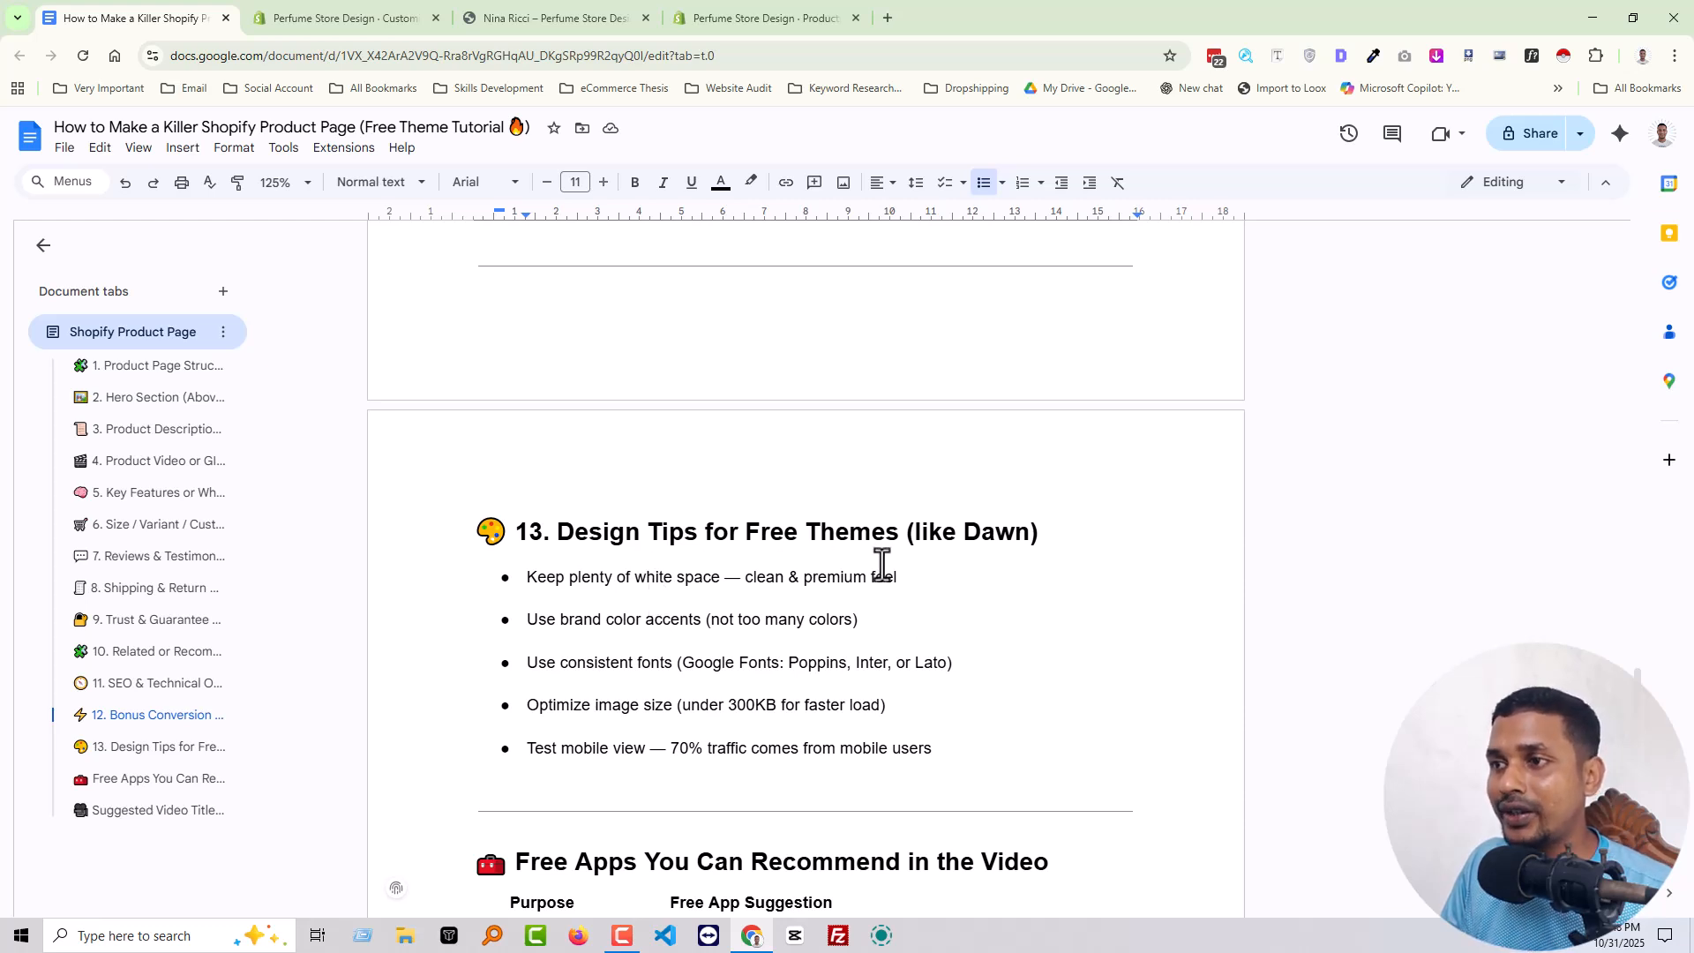
{"action": "scroll", "coordinate": [878, 560], "scroll_direction": "down", "scroll_amount": 3}
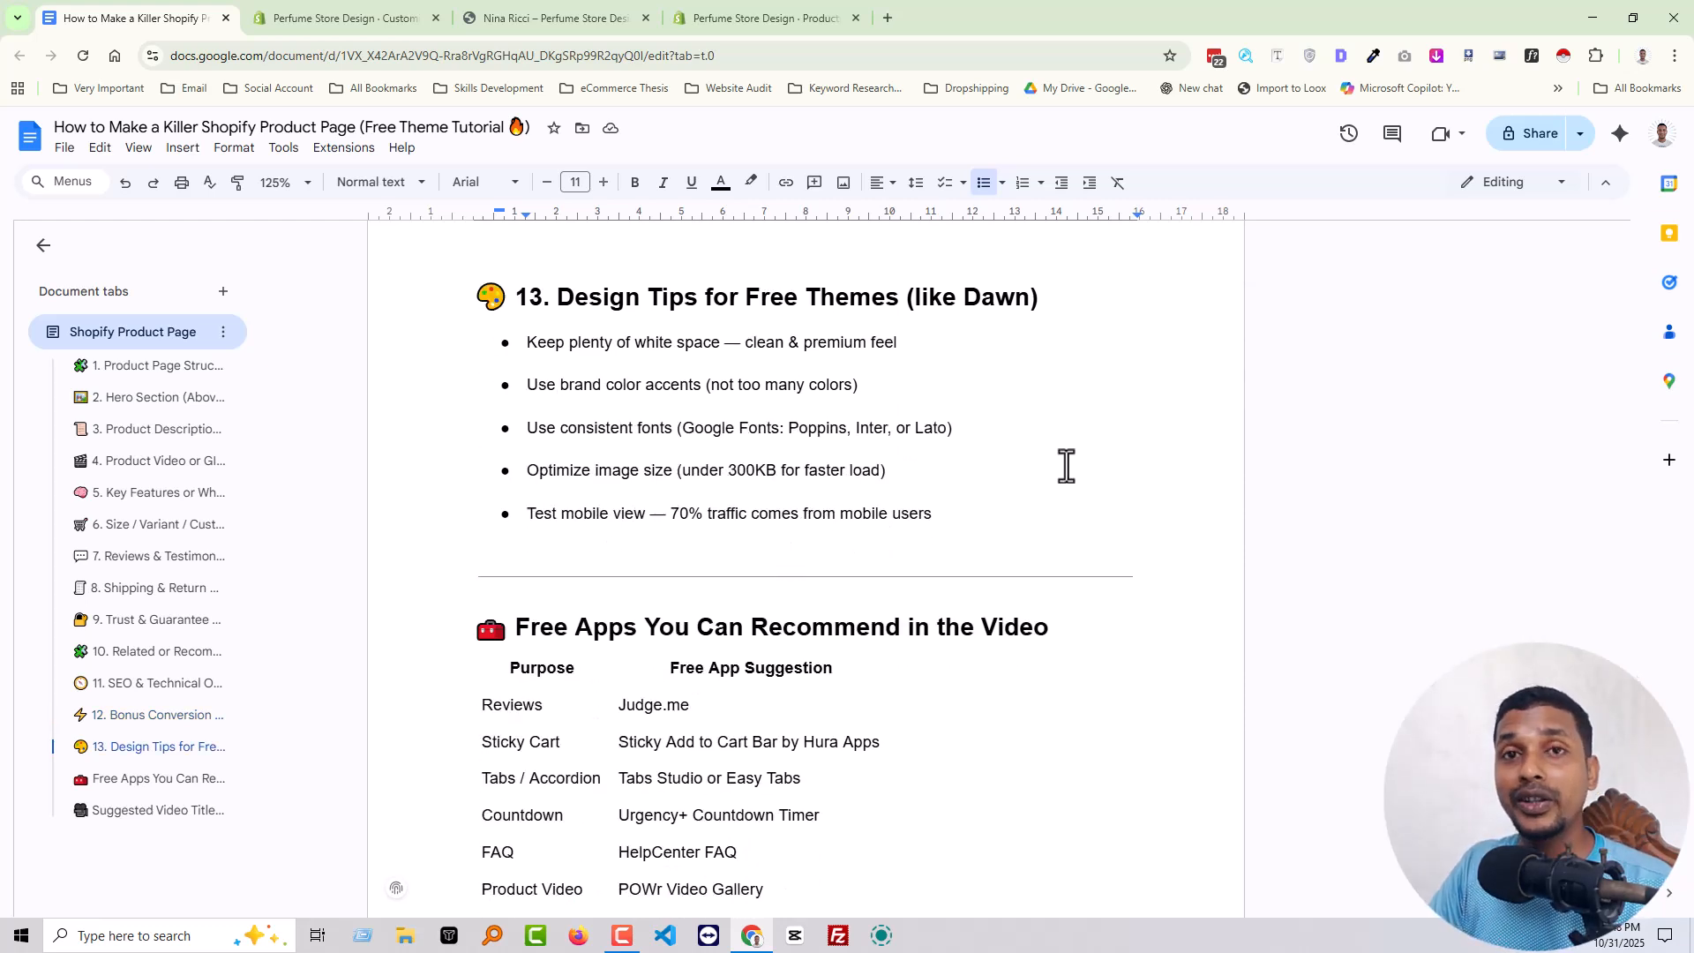